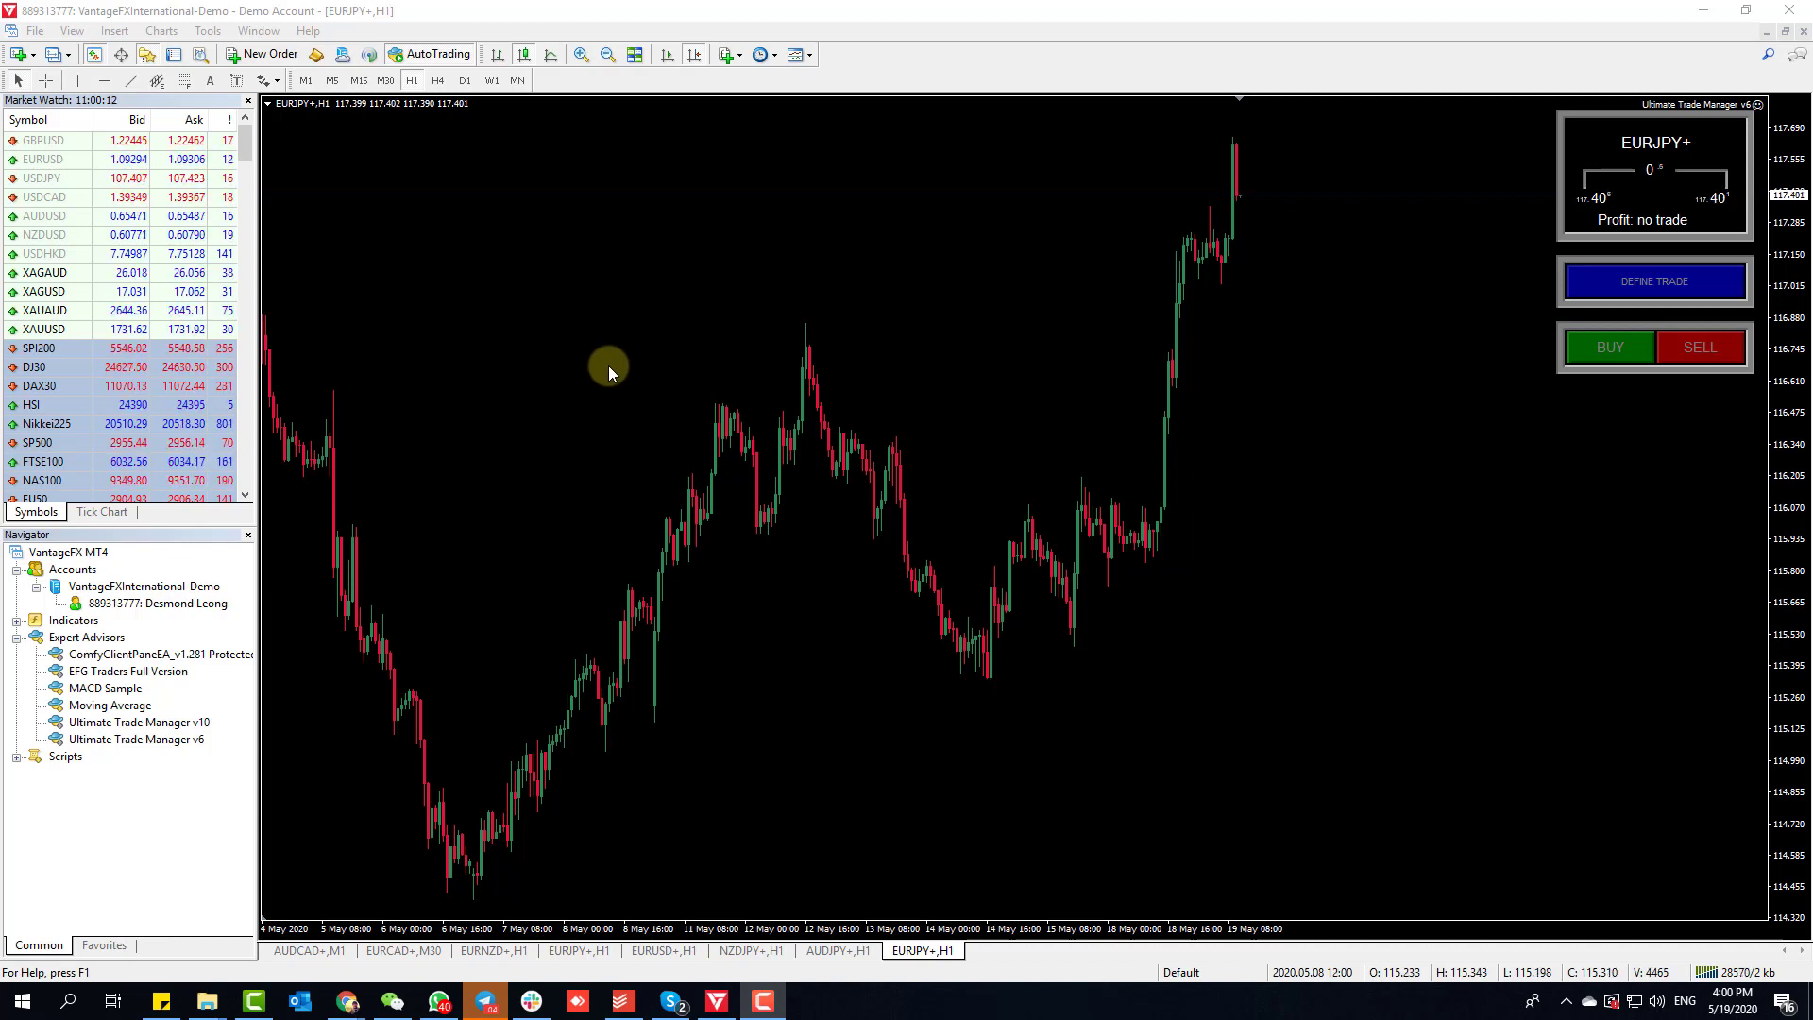
# Step: Select the Ultimate Trade Manager v10 expert in the Navigator and bring up the File menu
pyautogui.click(189, 736)
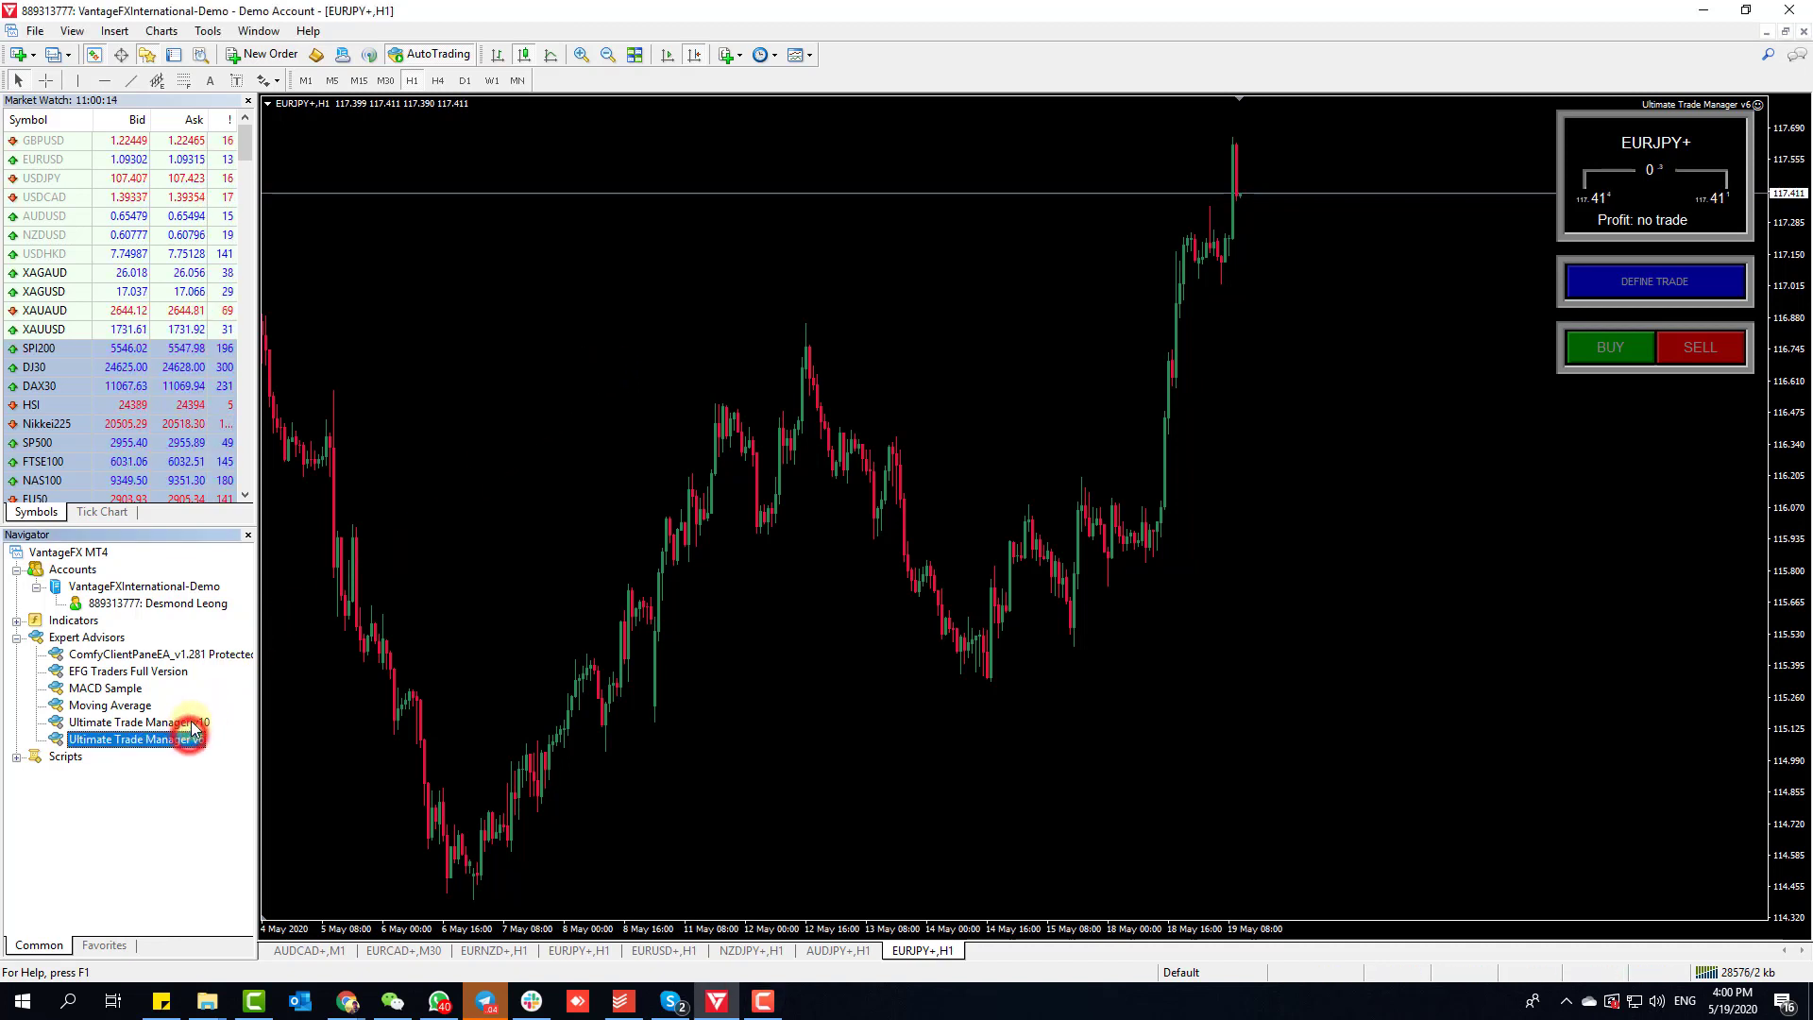
pyautogui.click(191, 723)
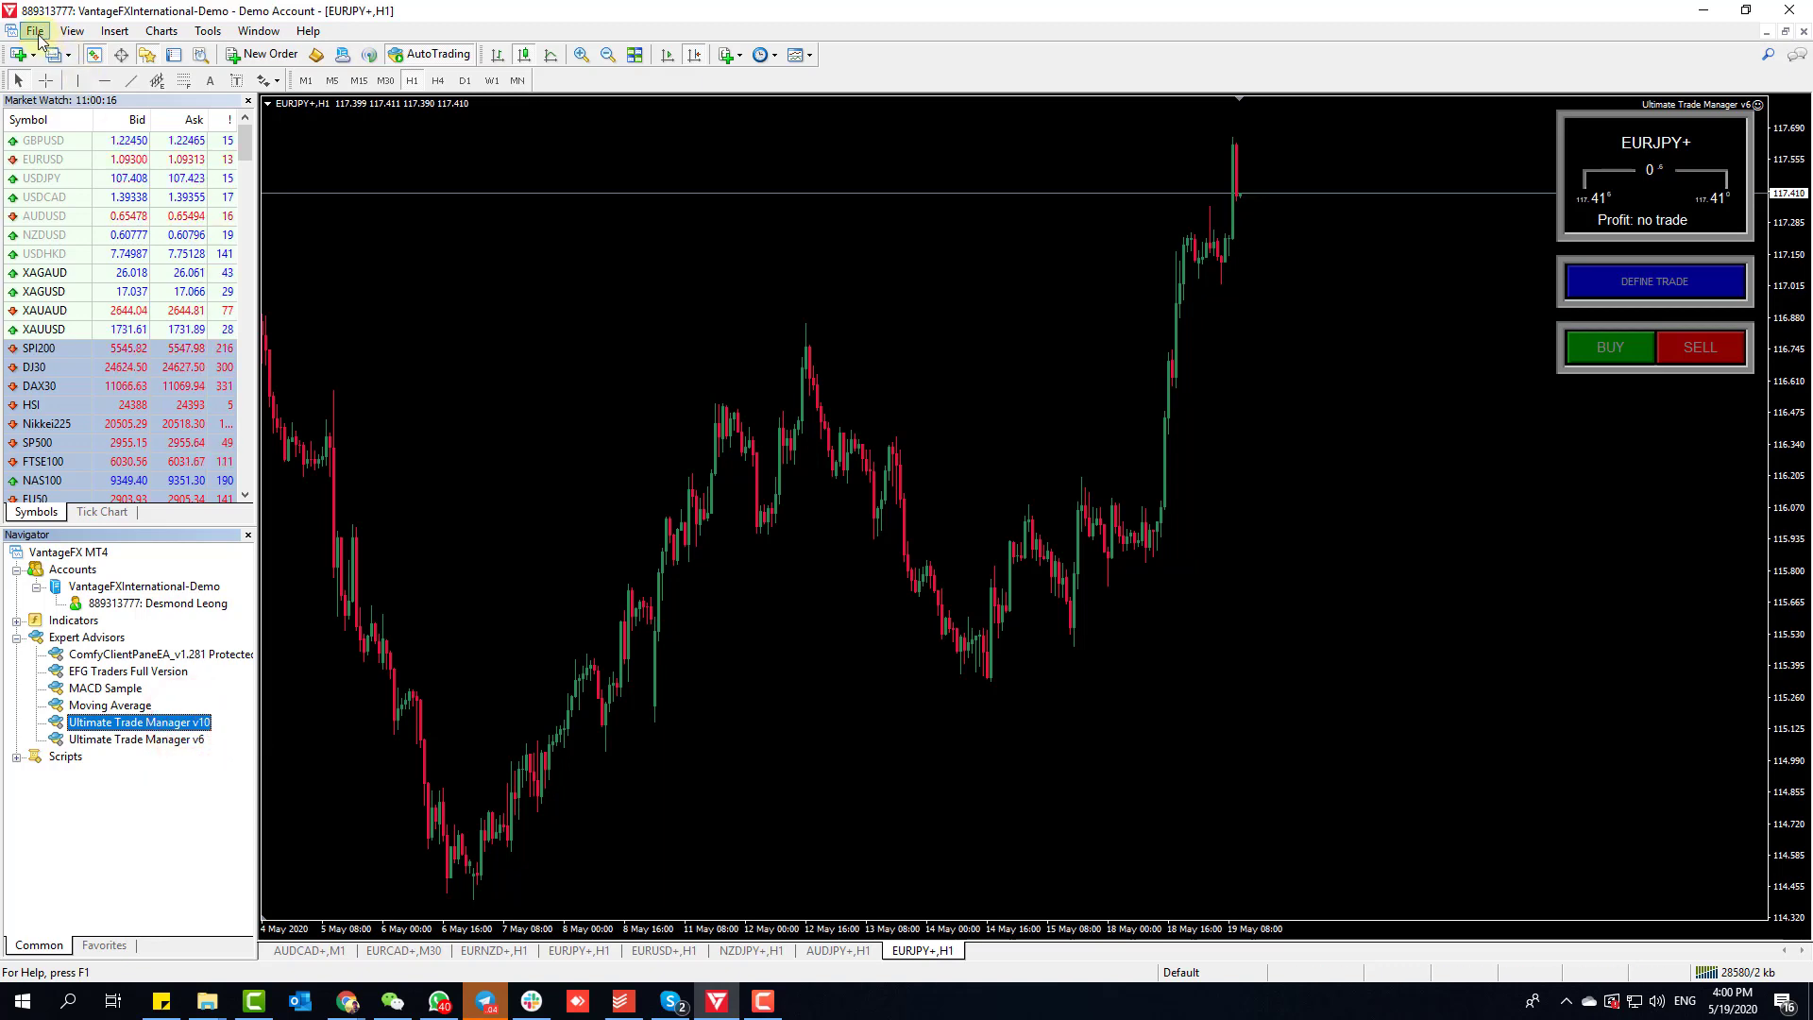
pyautogui.click(36, 32)
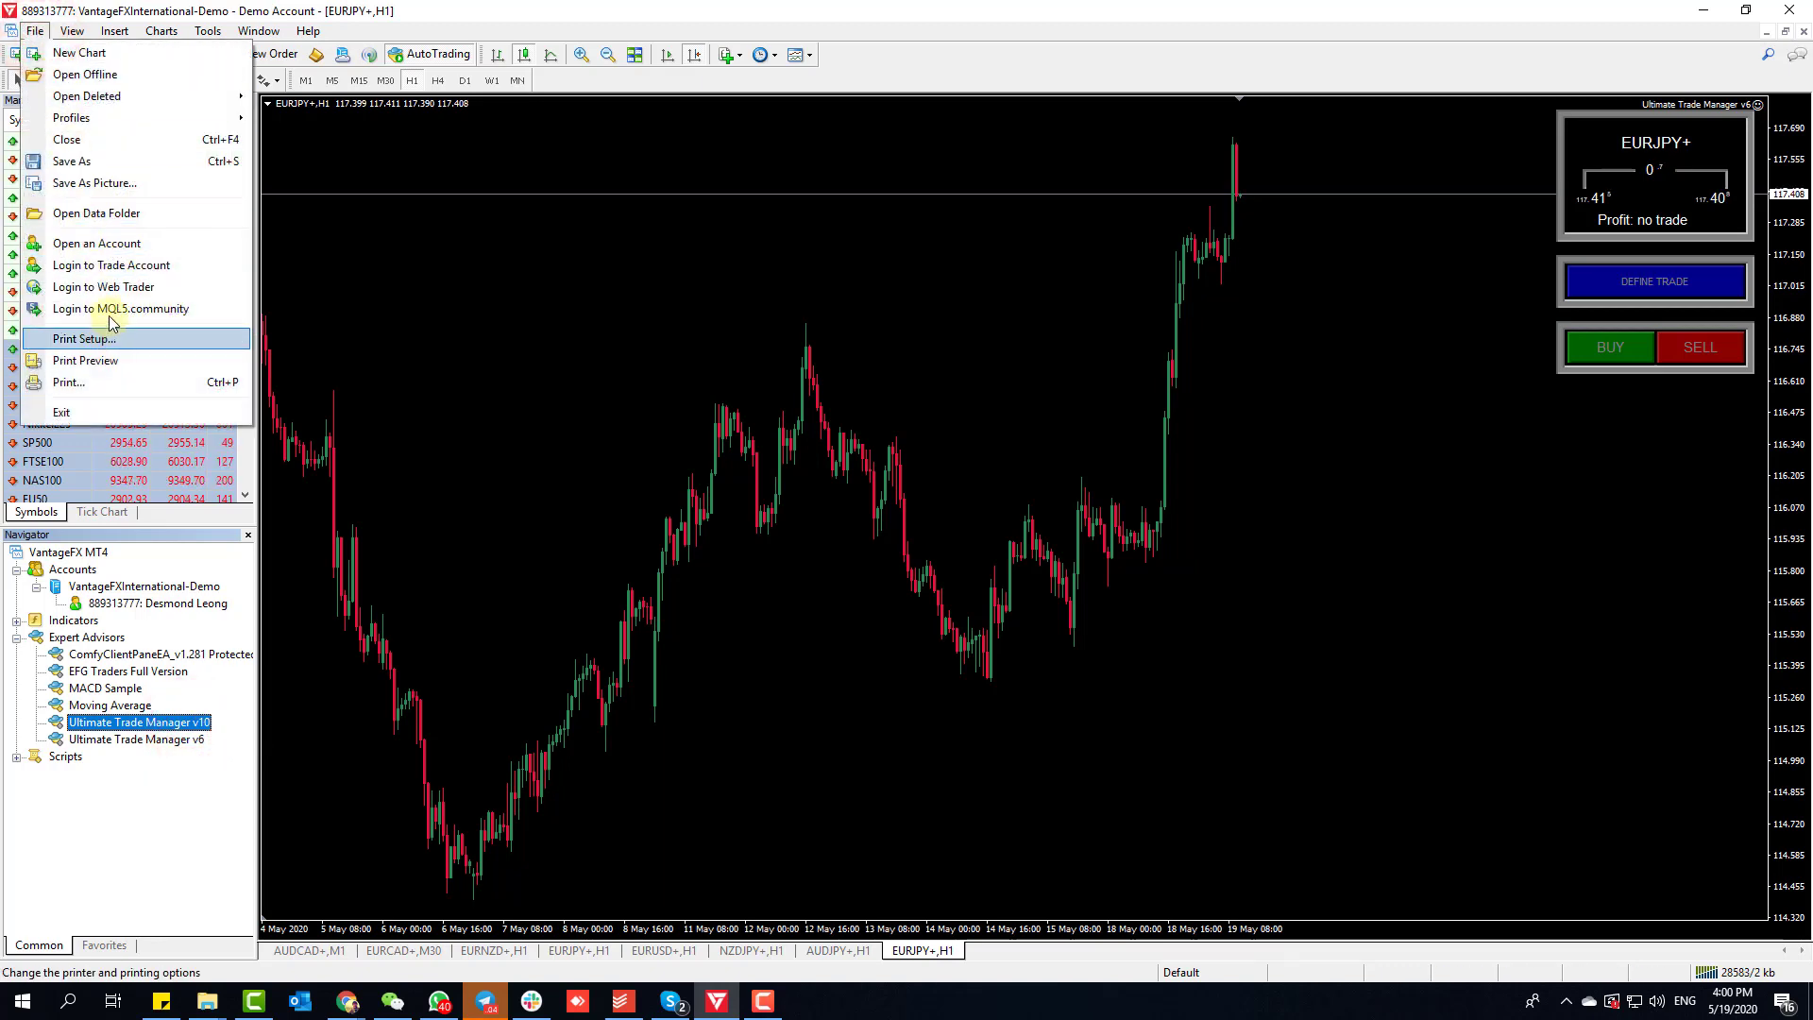
# Step: Open the terminal's data folder and browse into MQL4\Experts
pyautogui.click(104, 211)
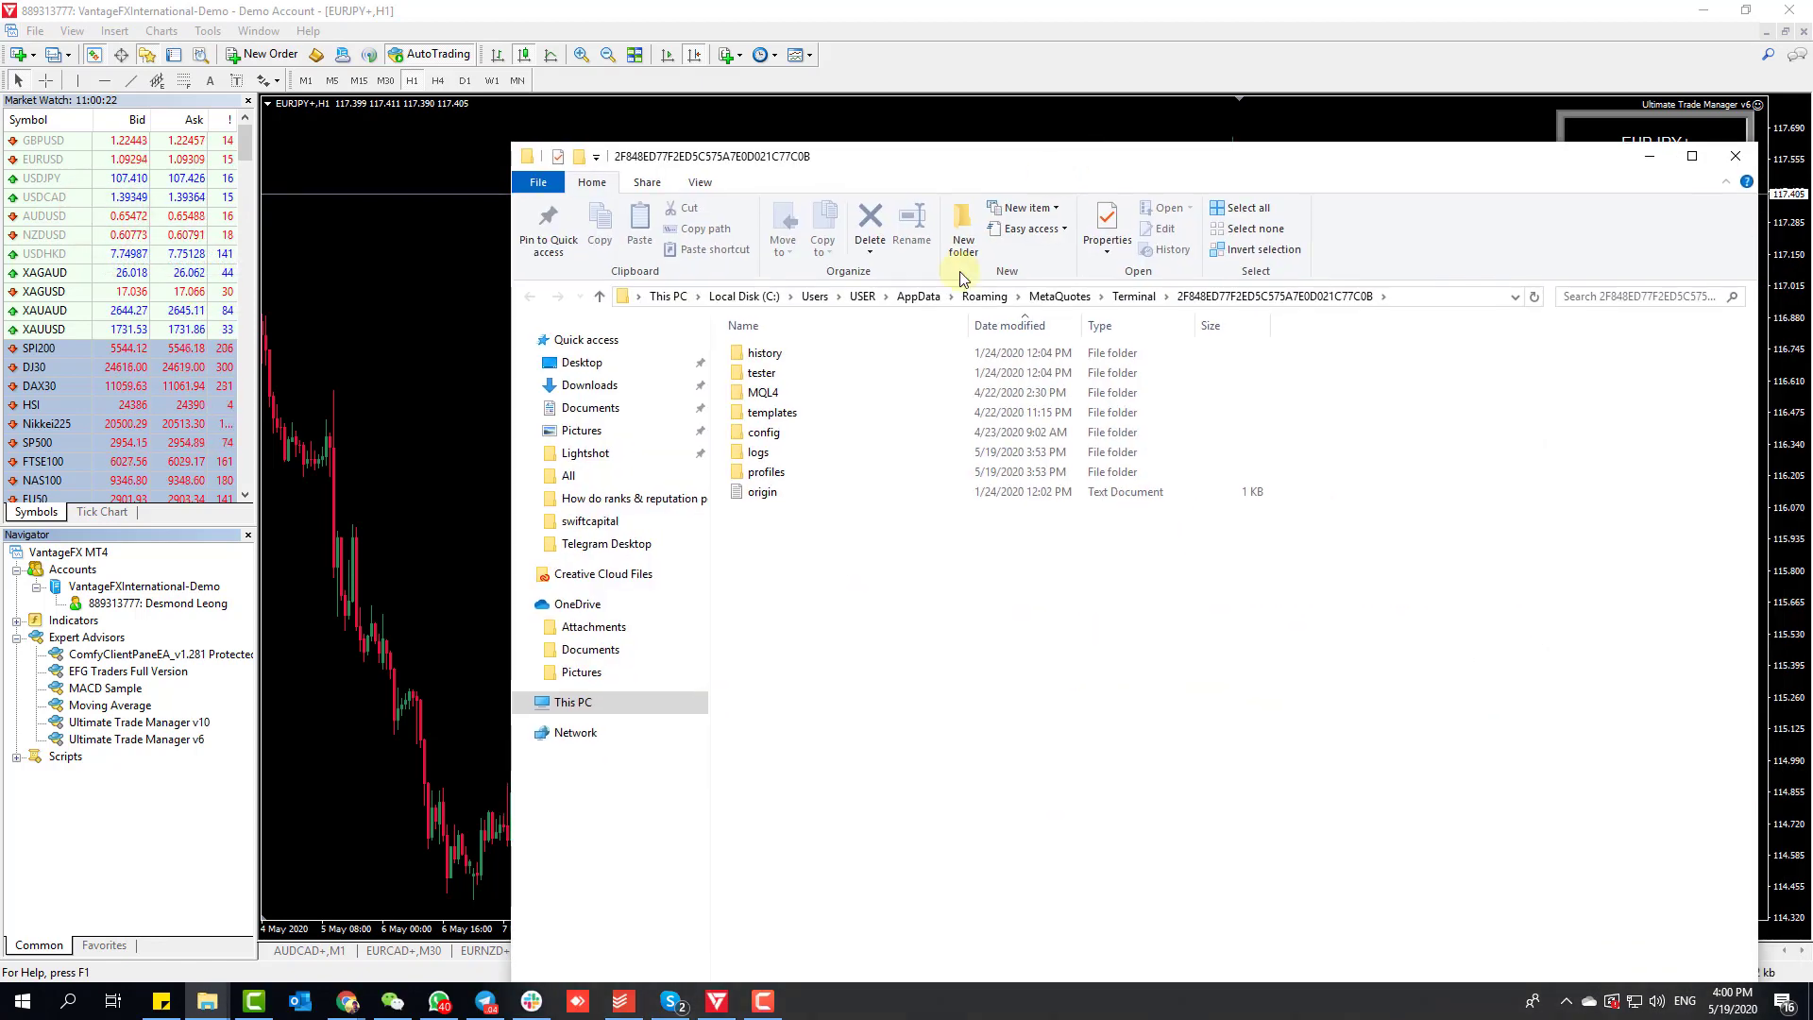
pyautogui.doubleClick(801, 391)
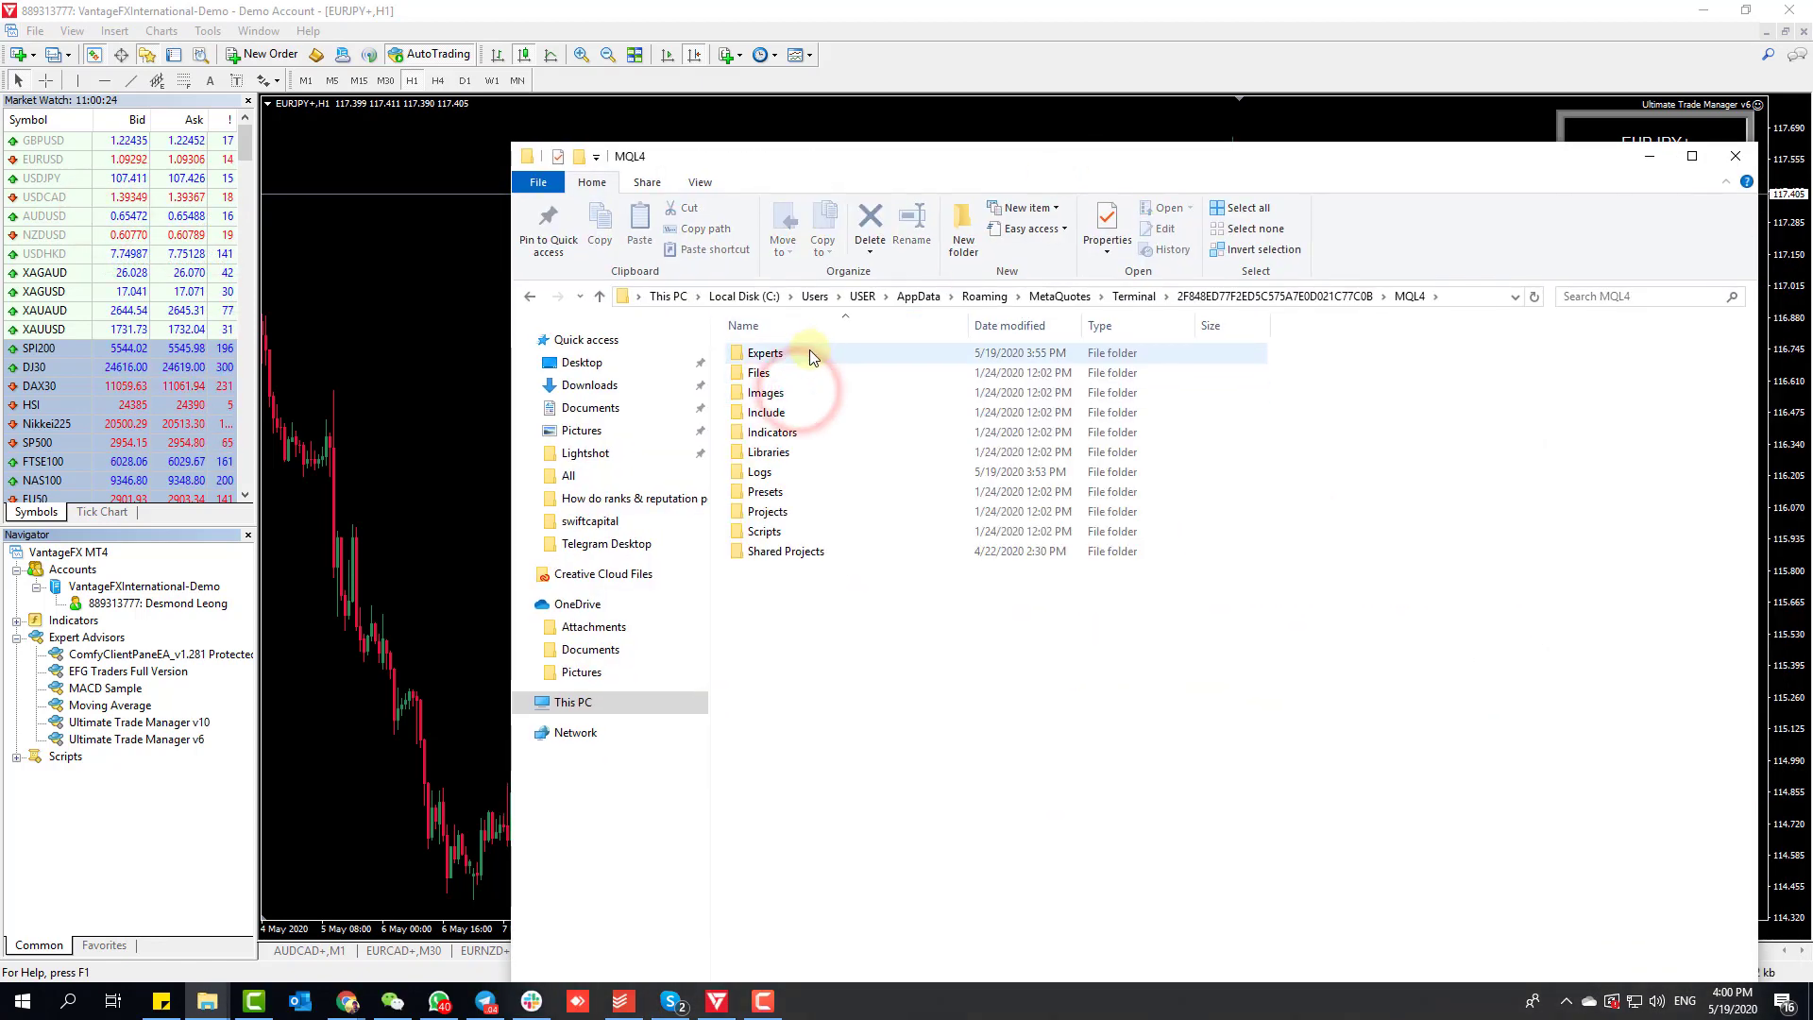
pyautogui.doubleClick(774, 354)
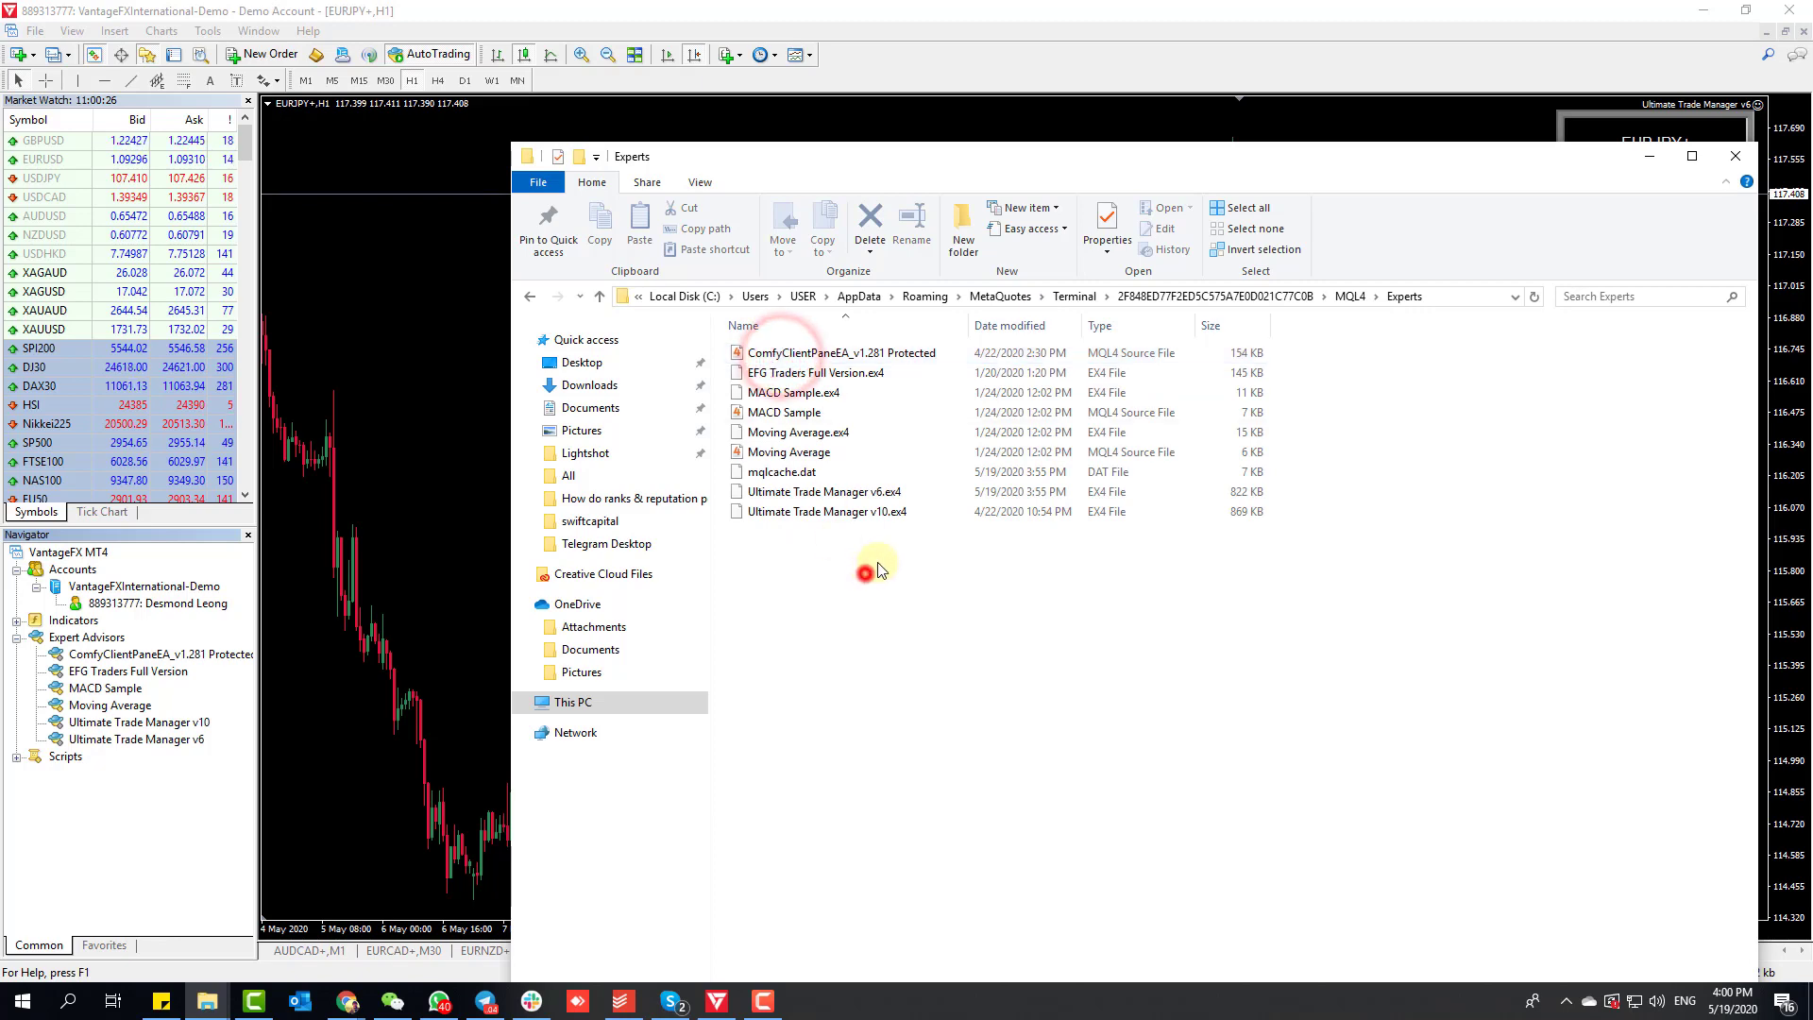
# Step: Check the two Ultimate Trade Manager files there, then close File Explorer
pyautogui.moveTo(894, 564); pyautogui.dragTo(899, 489)
pyautogui.click(818, 565)
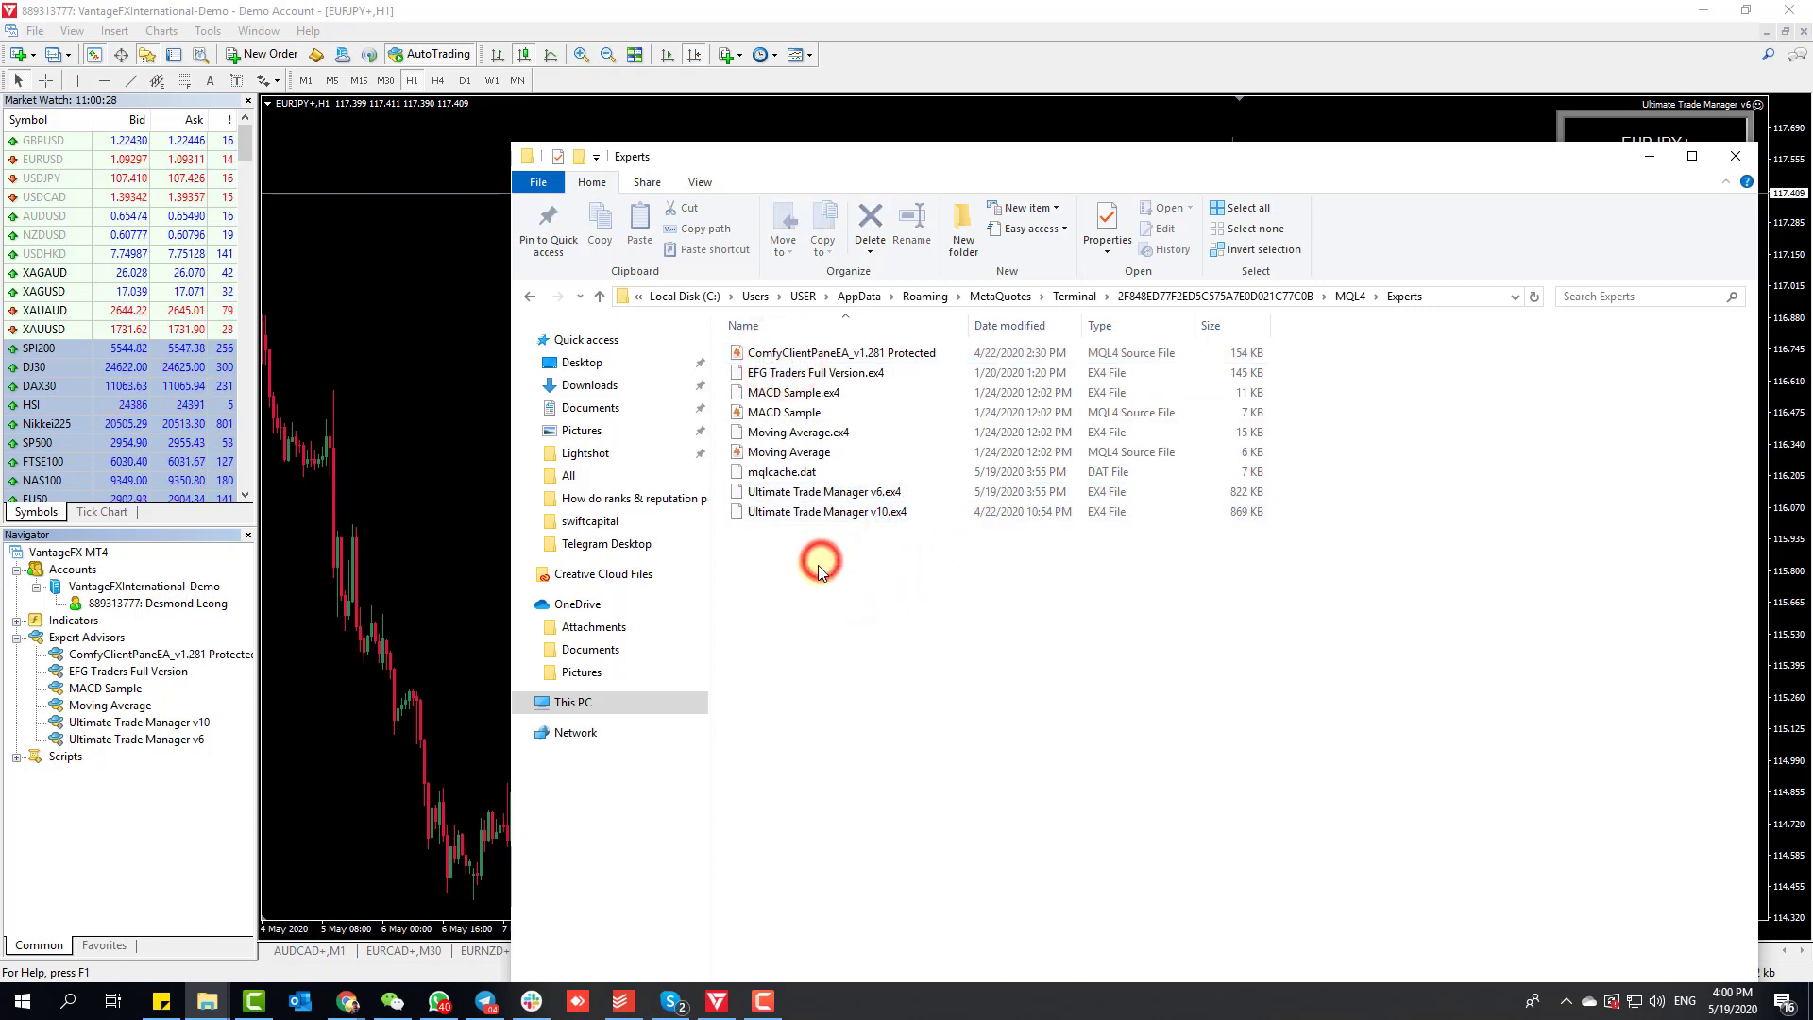
pyautogui.click(1731, 166)
# Step: Browse the Navigator's experts, selecting MACD Sample and the Ultimate Trade Manager v6 and v10 entries
pyautogui.click(132, 690)
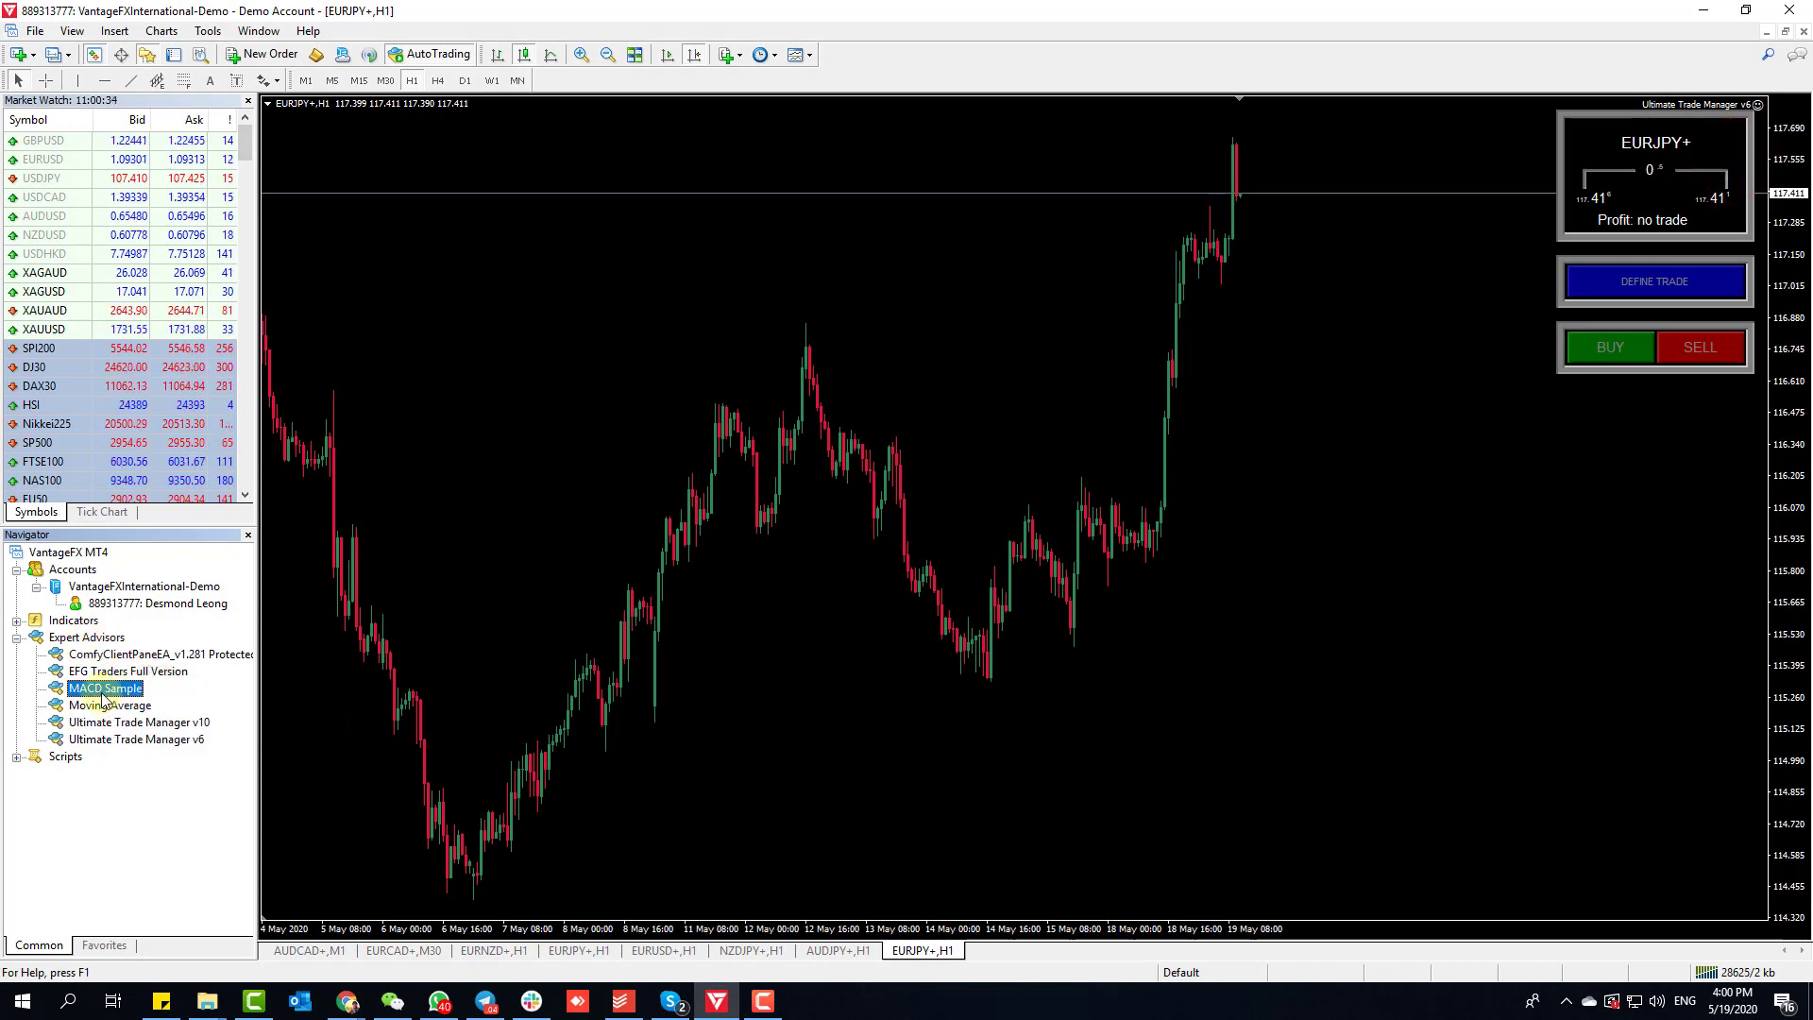
pyautogui.rightClick(104, 673)
pyautogui.click(179, 874)
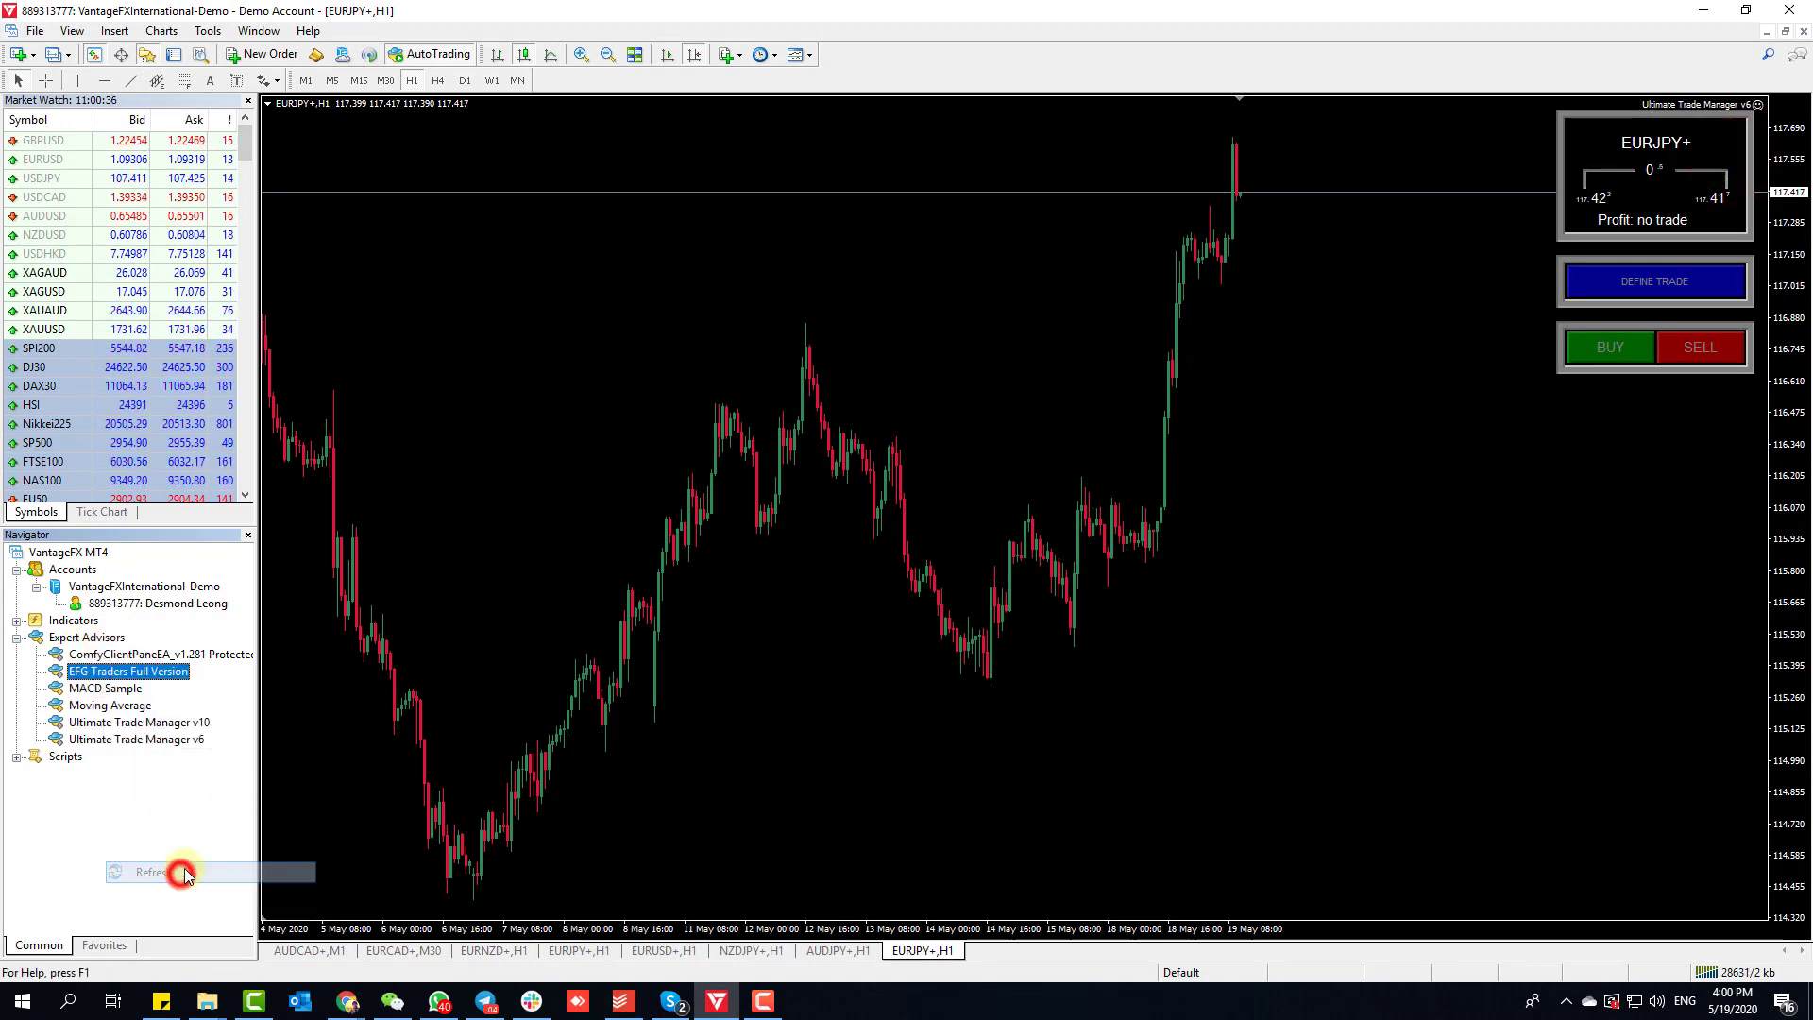
pyautogui.click(153, 740)
pyautogui.click(147, 724)
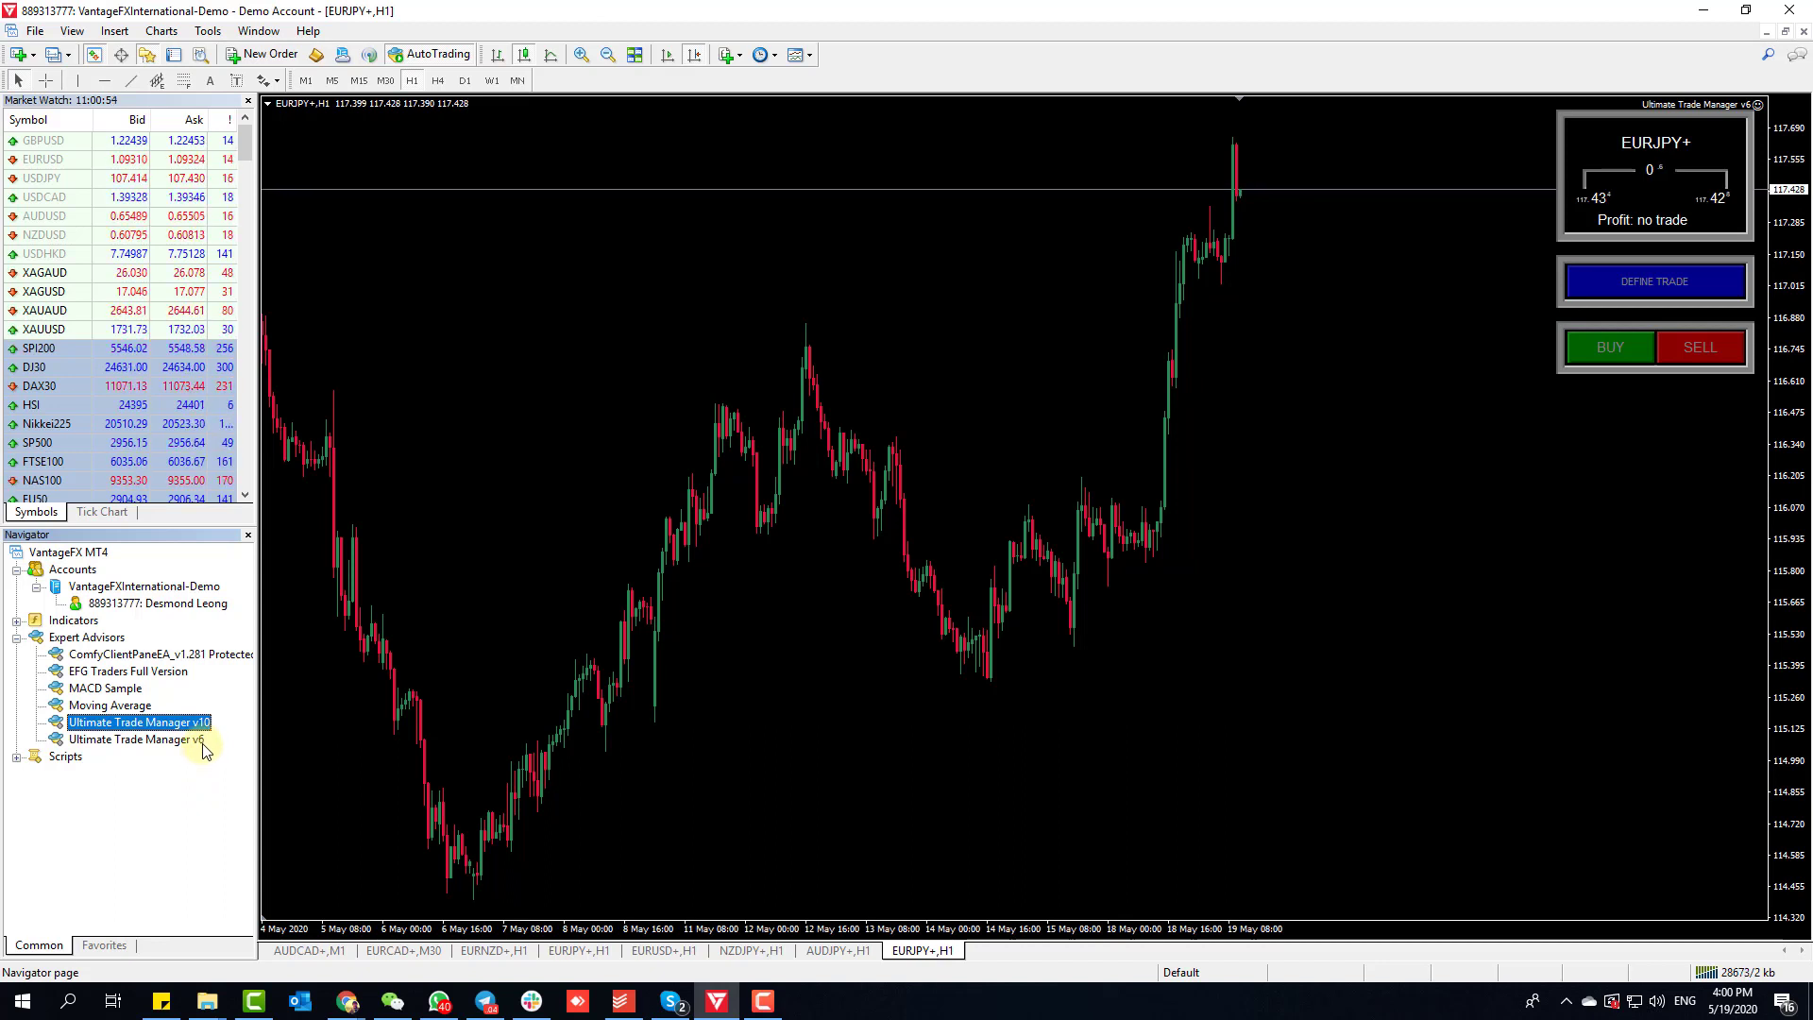
# Step: Scroll the Market Watch list down to AUDUSD+ and bring up its context menu
pyautogui.moveTo(157, 738); pyautogui.dragTo(382, 345)
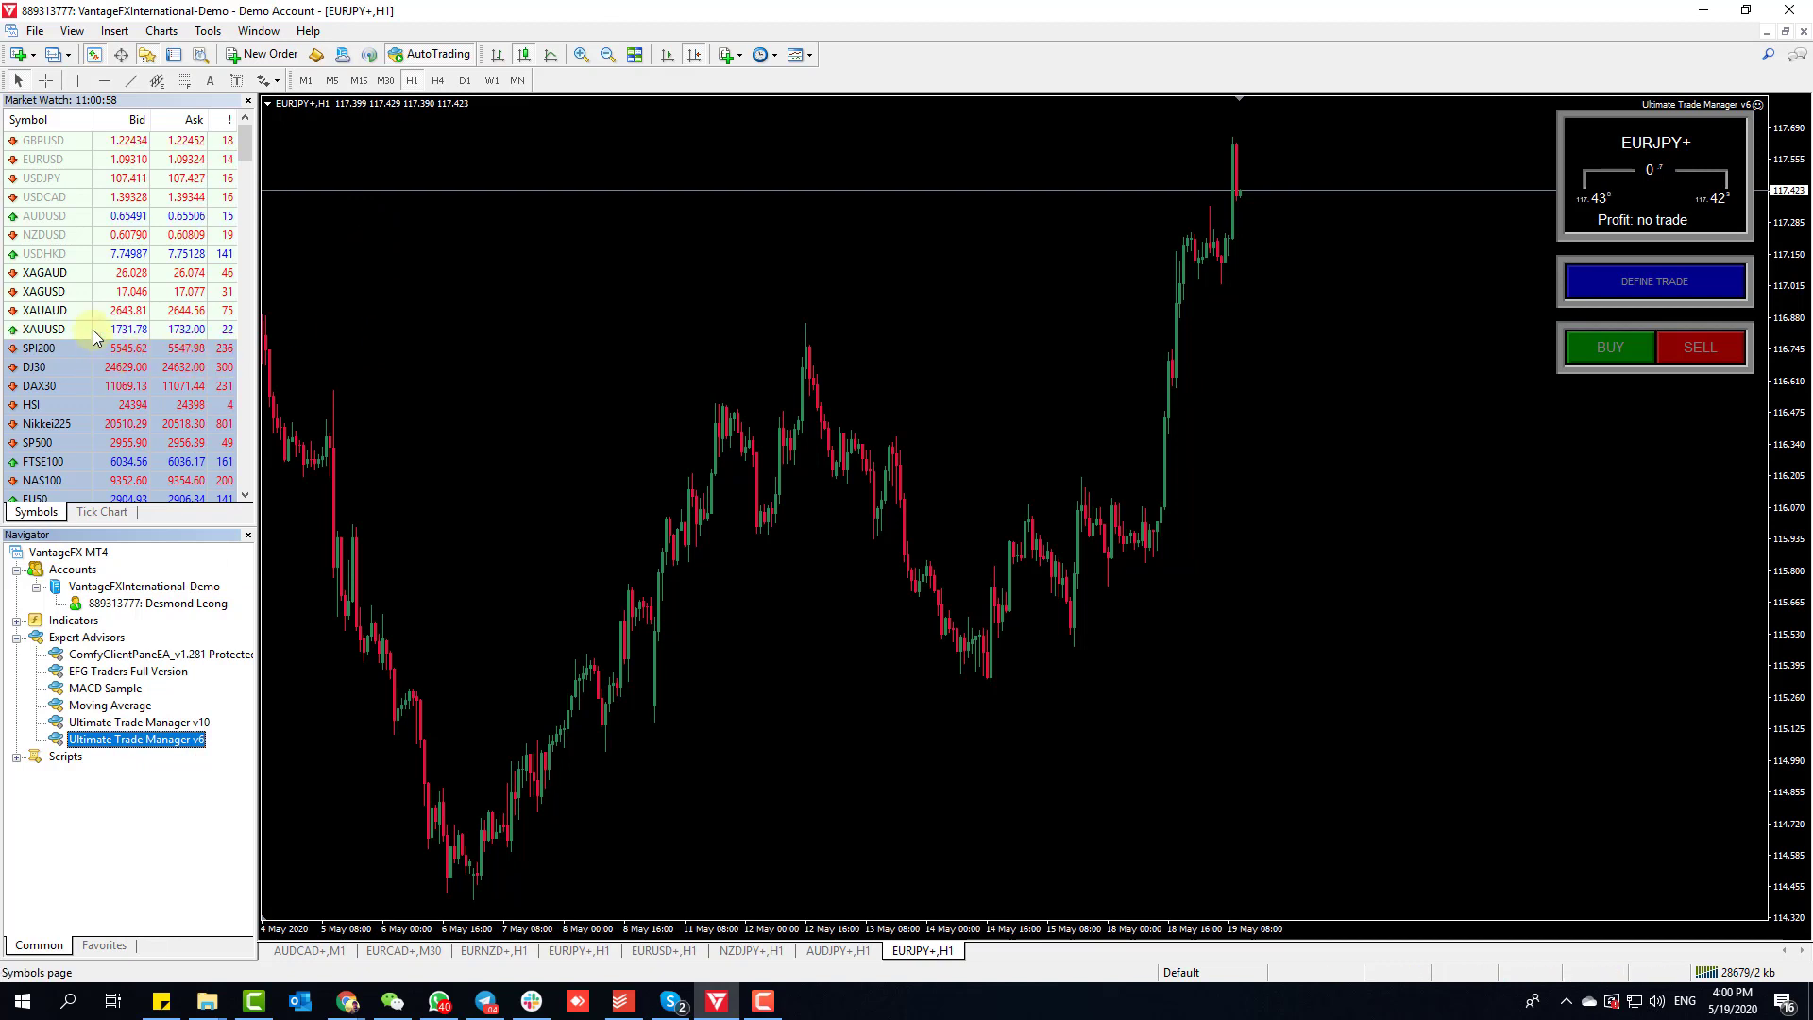
pyautogui.click(111, 422)
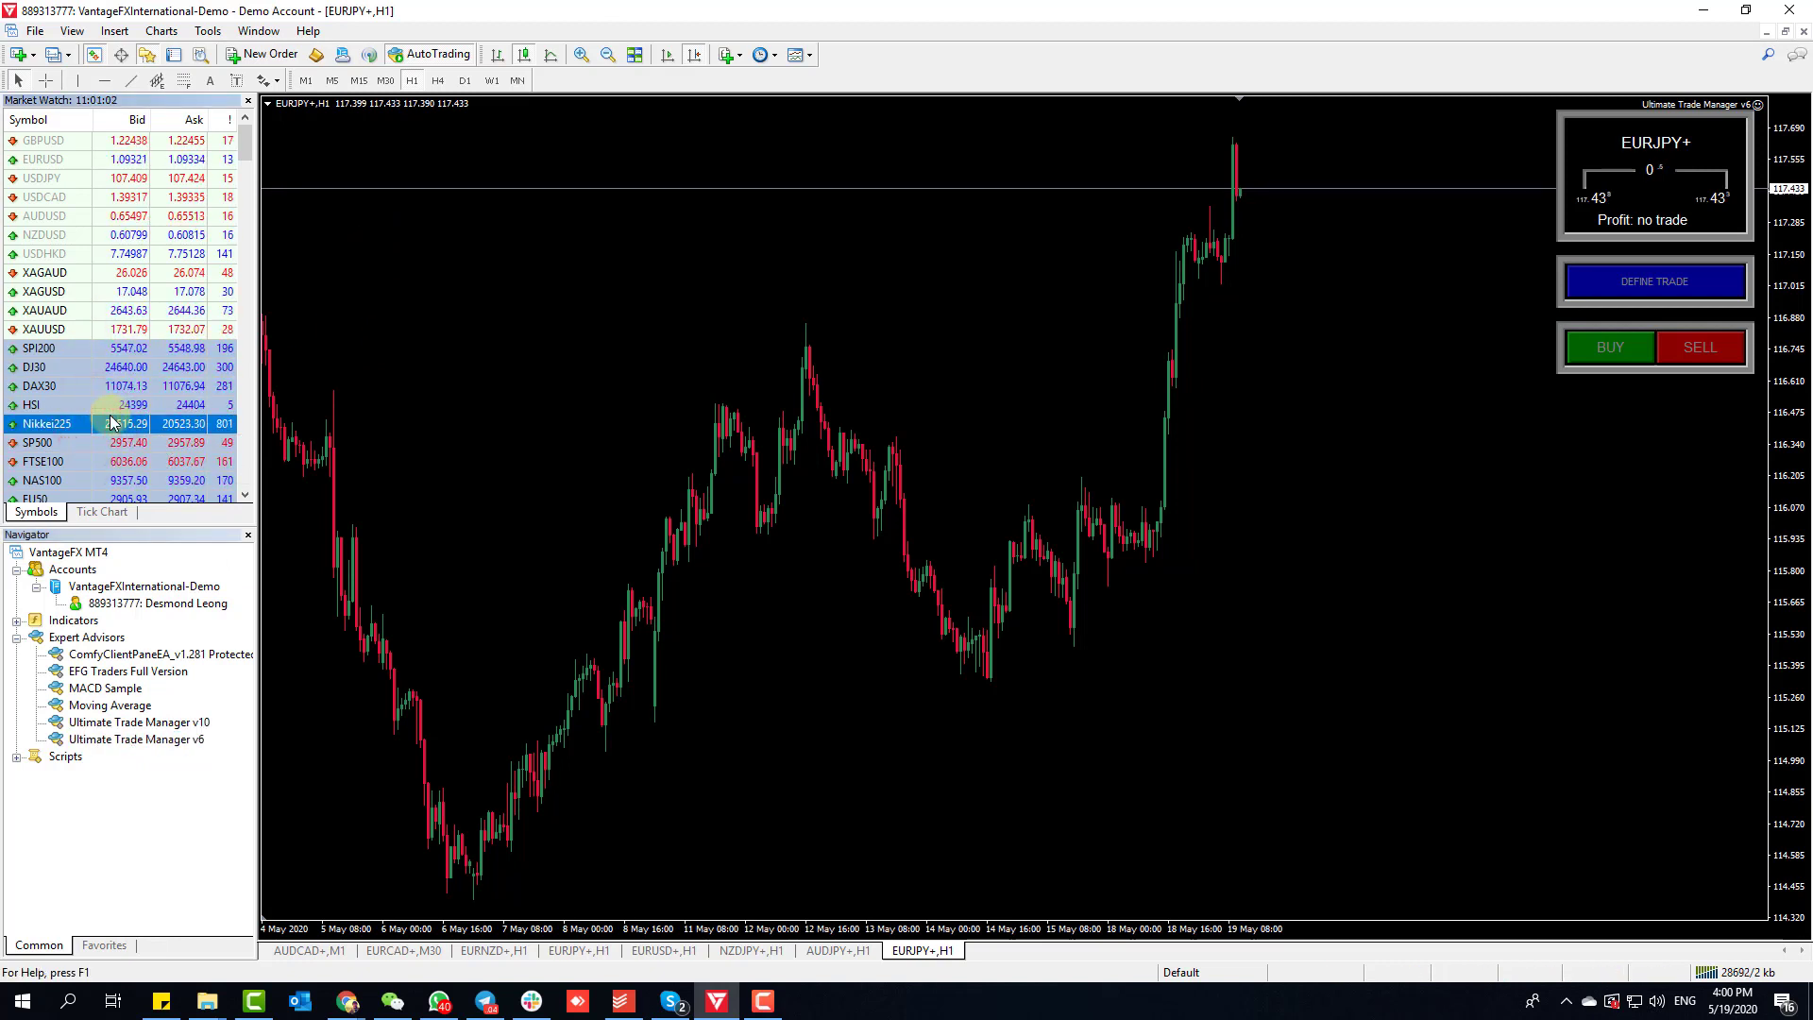
pyautogui.scroll(-5, 110, 416)
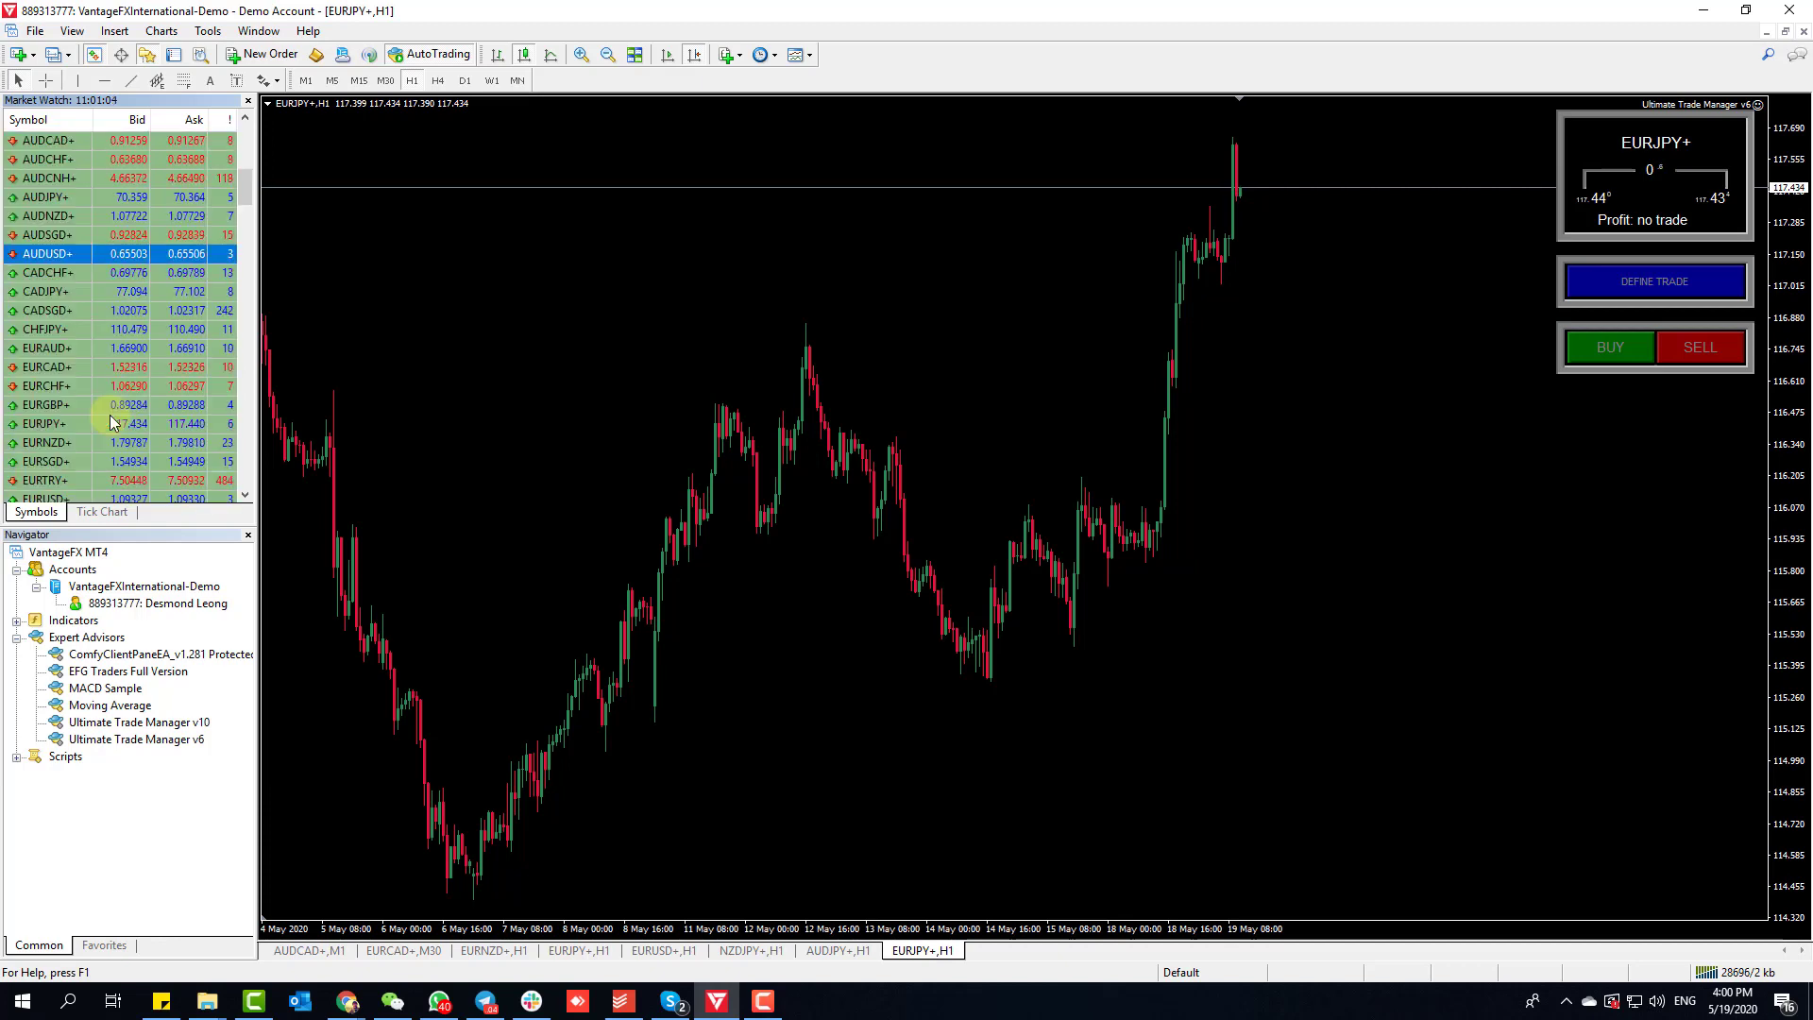
pyautogui.rightClick(61, 253)
# Step: Open an AUDUSD+ chart window and untick disabling automated trading on account and profile changes
pyautogui.click(139, 293)
pyautogui.click(991, 559)
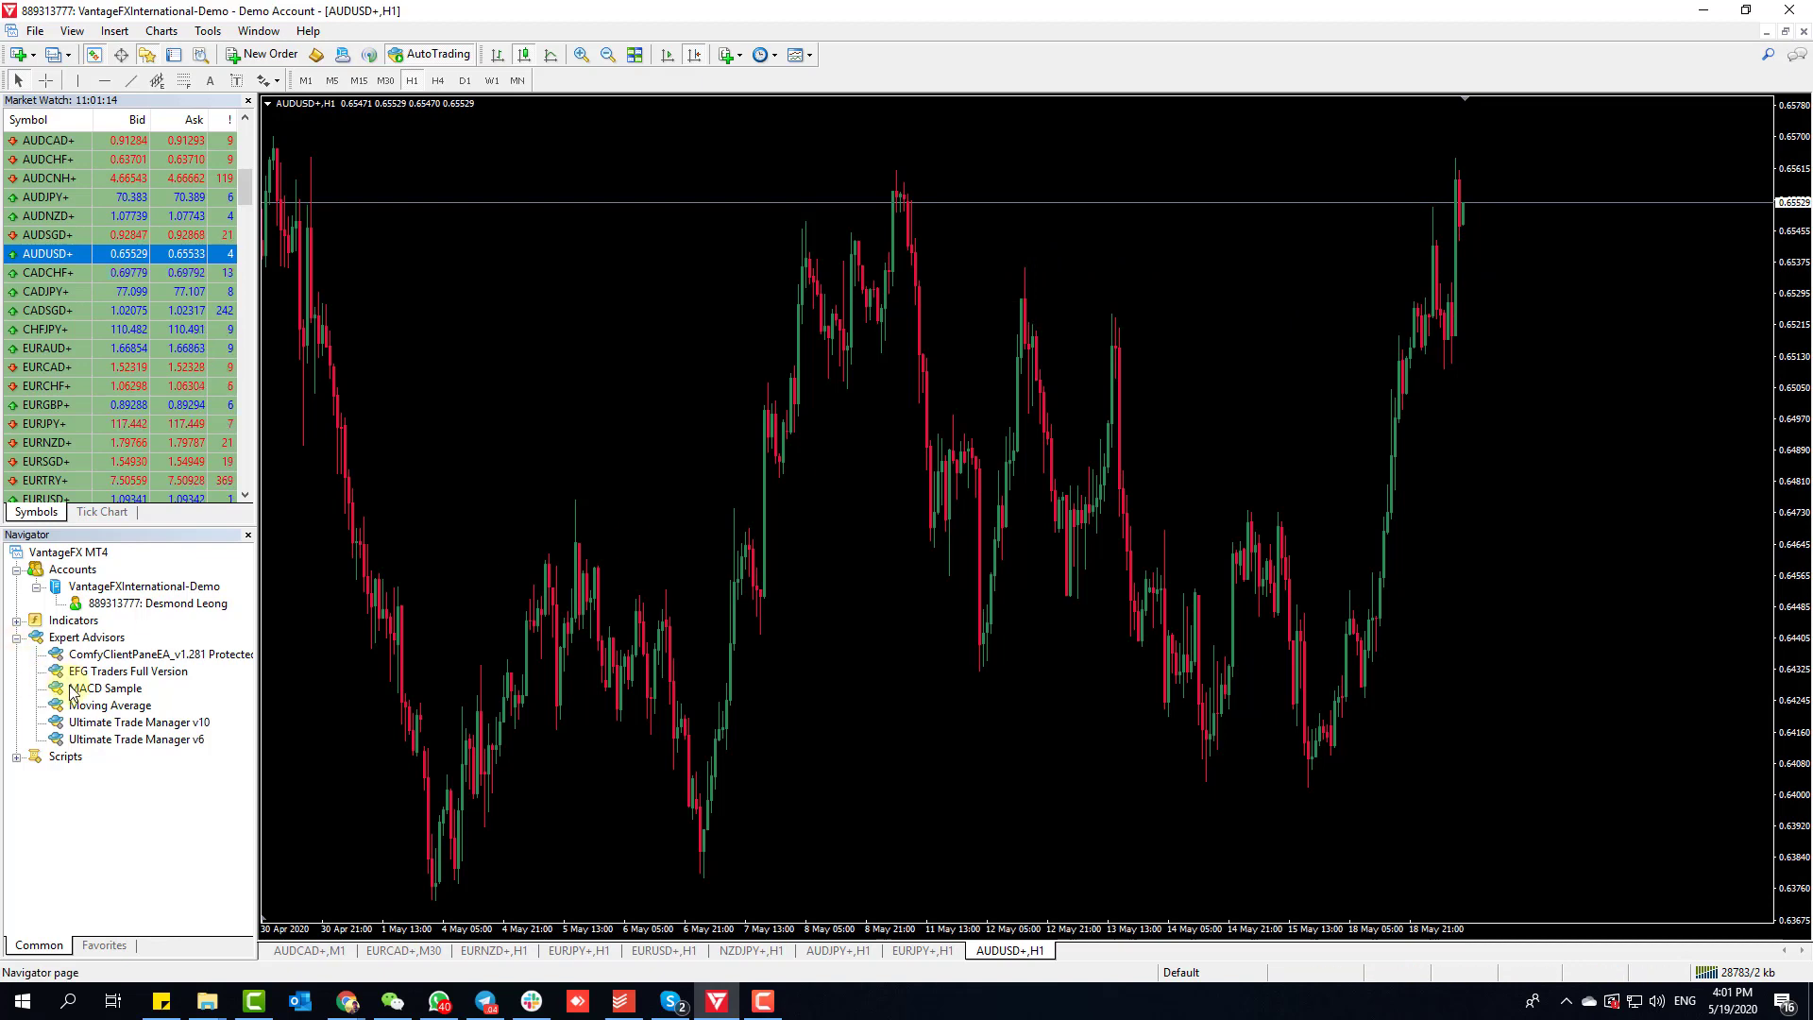
pyautogui.click(206, 31)
pyautogui.click(263, 158)
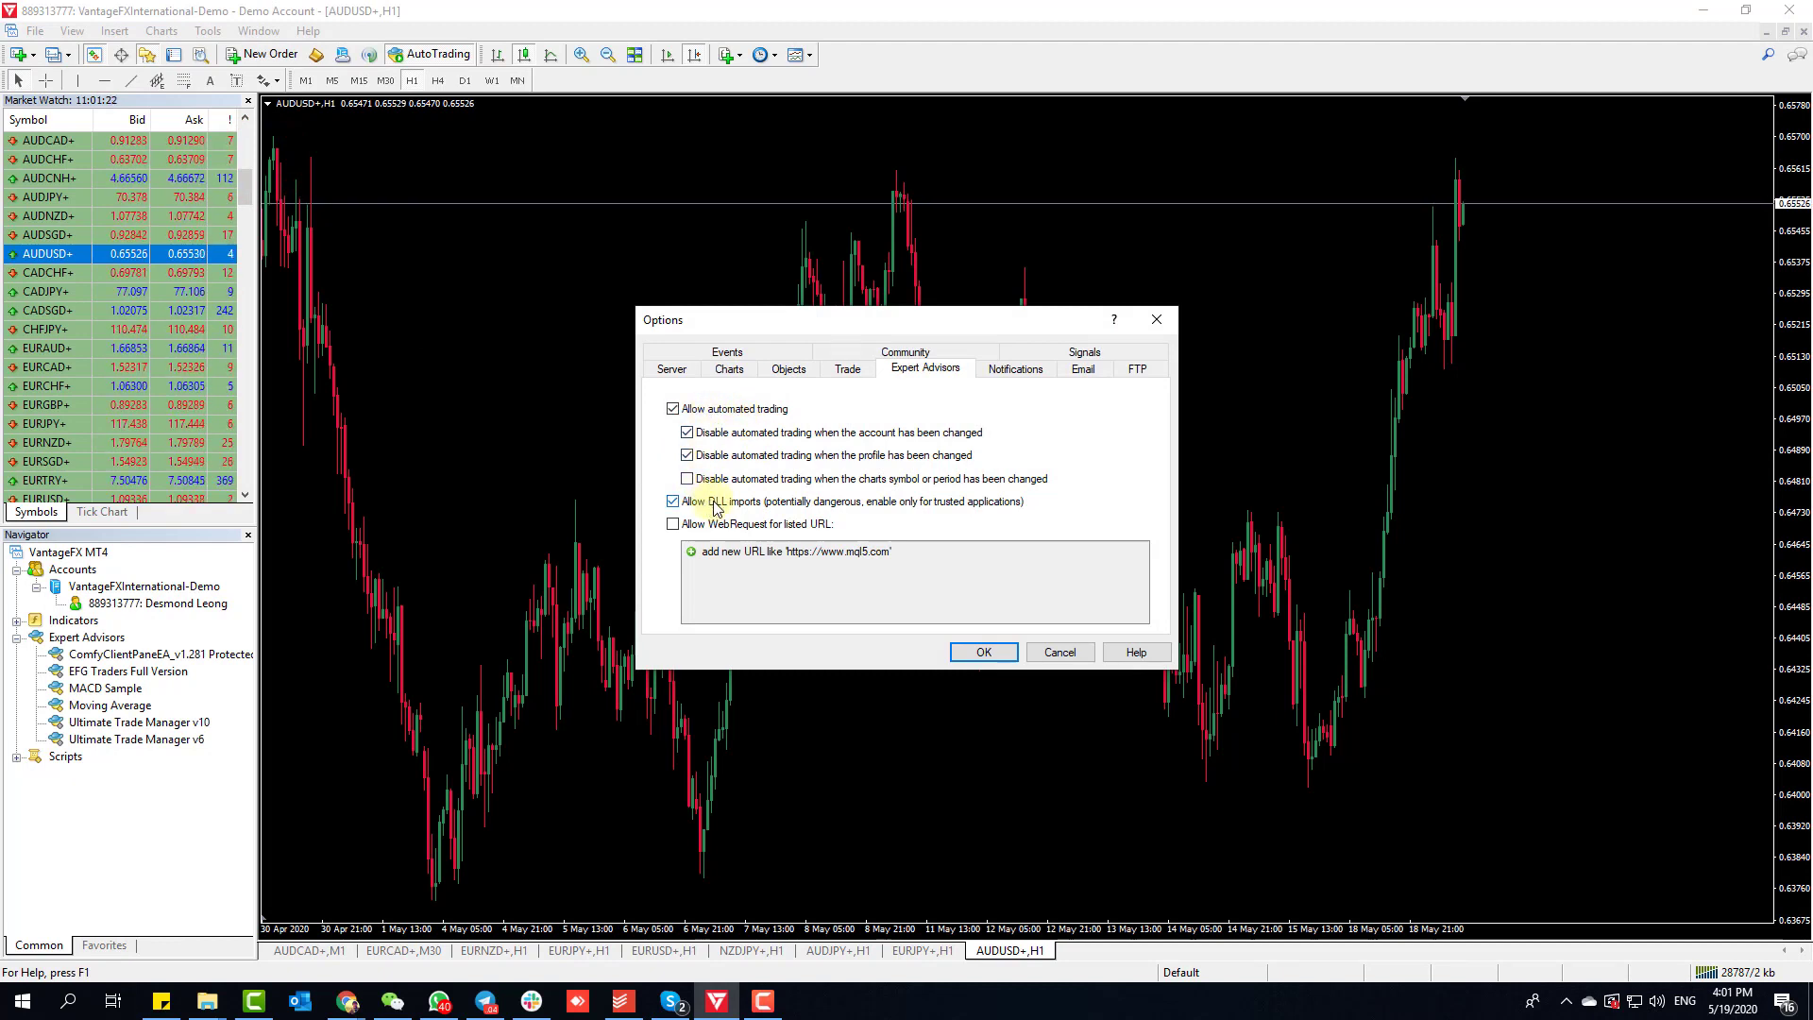
pyautogui.click(754, 433)
pyautogui.click(753, 456)
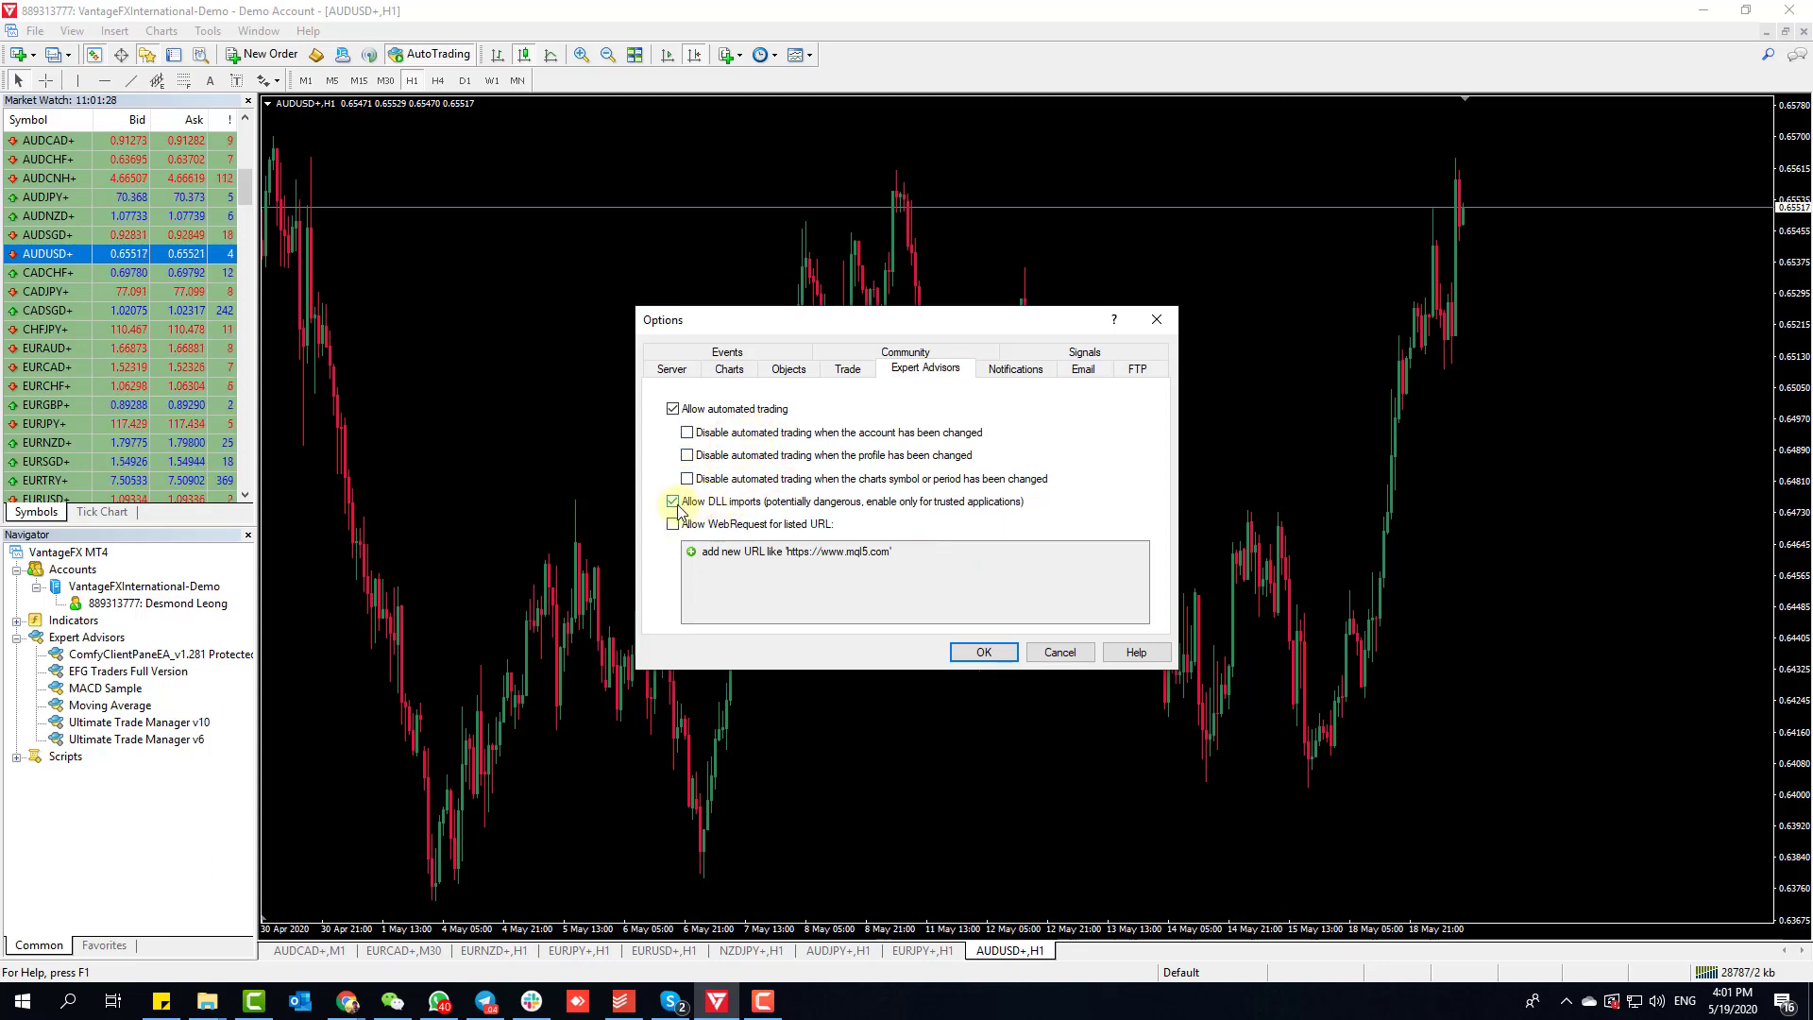
pyautogui.click(962, 651)
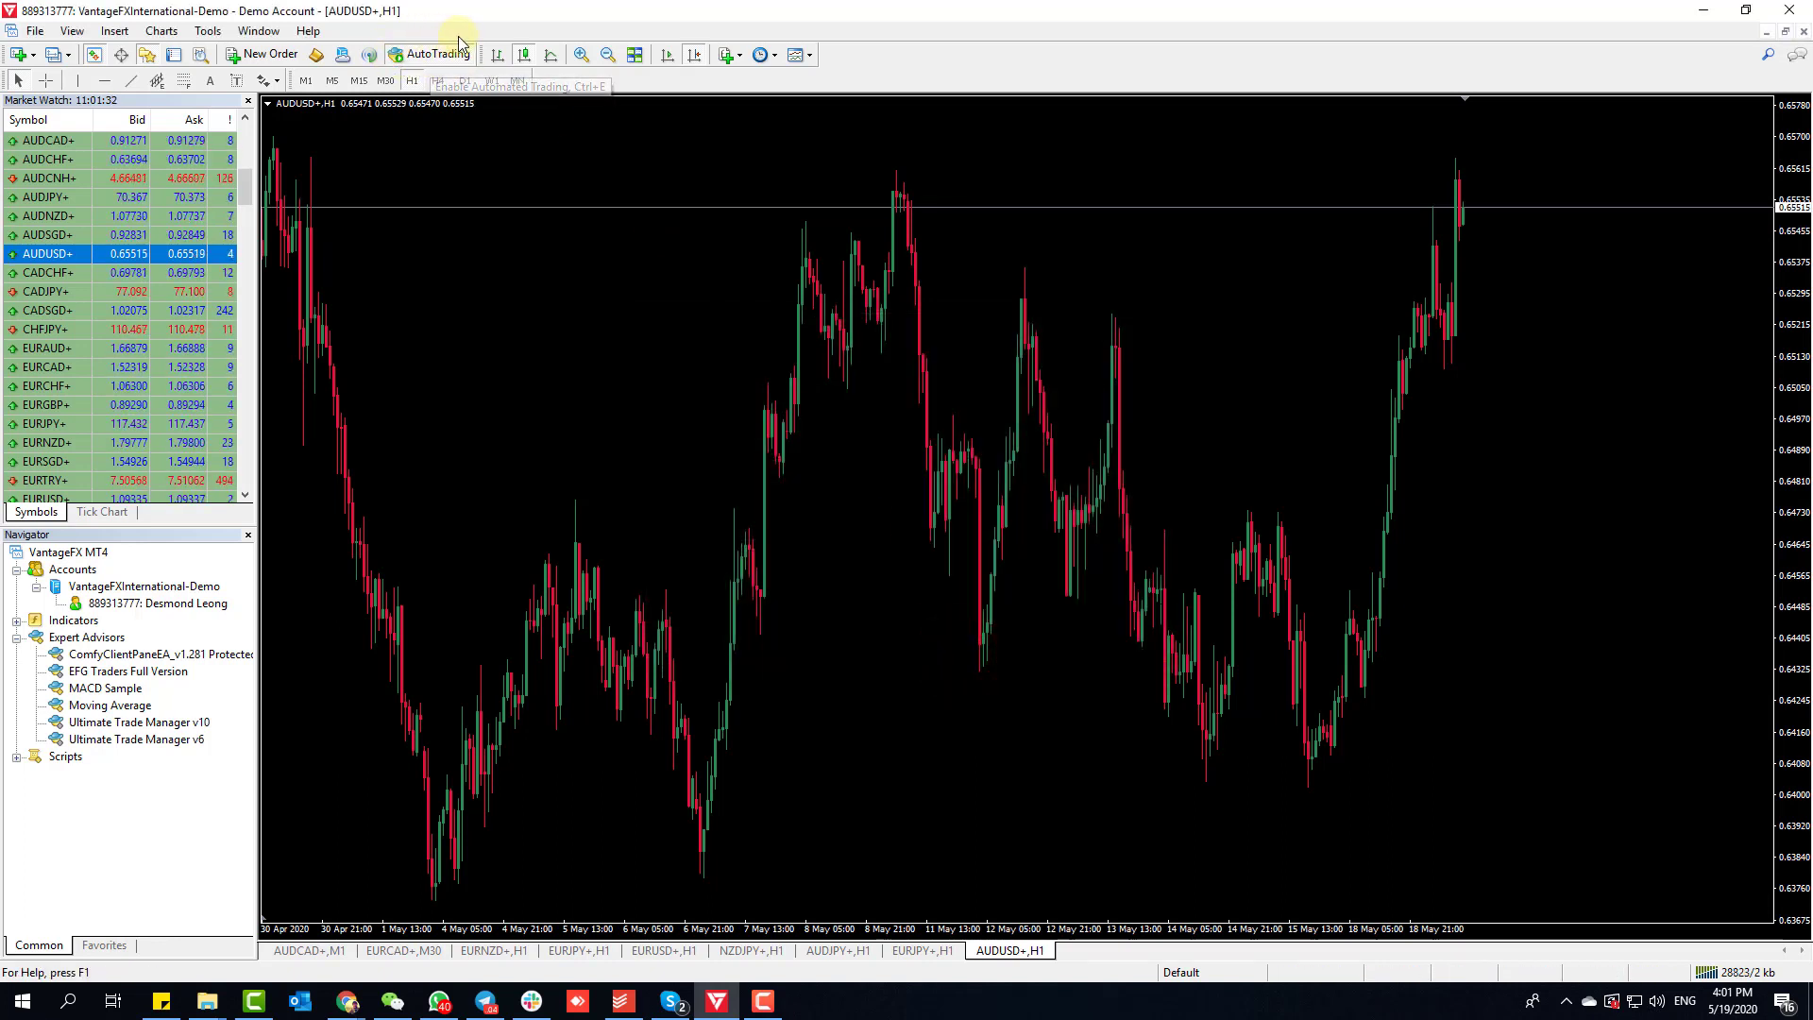
# Step: Turn AutoTrading on and toggle the chart grid on then off, leaving no grid lines
pyautogui.click(419, 59)
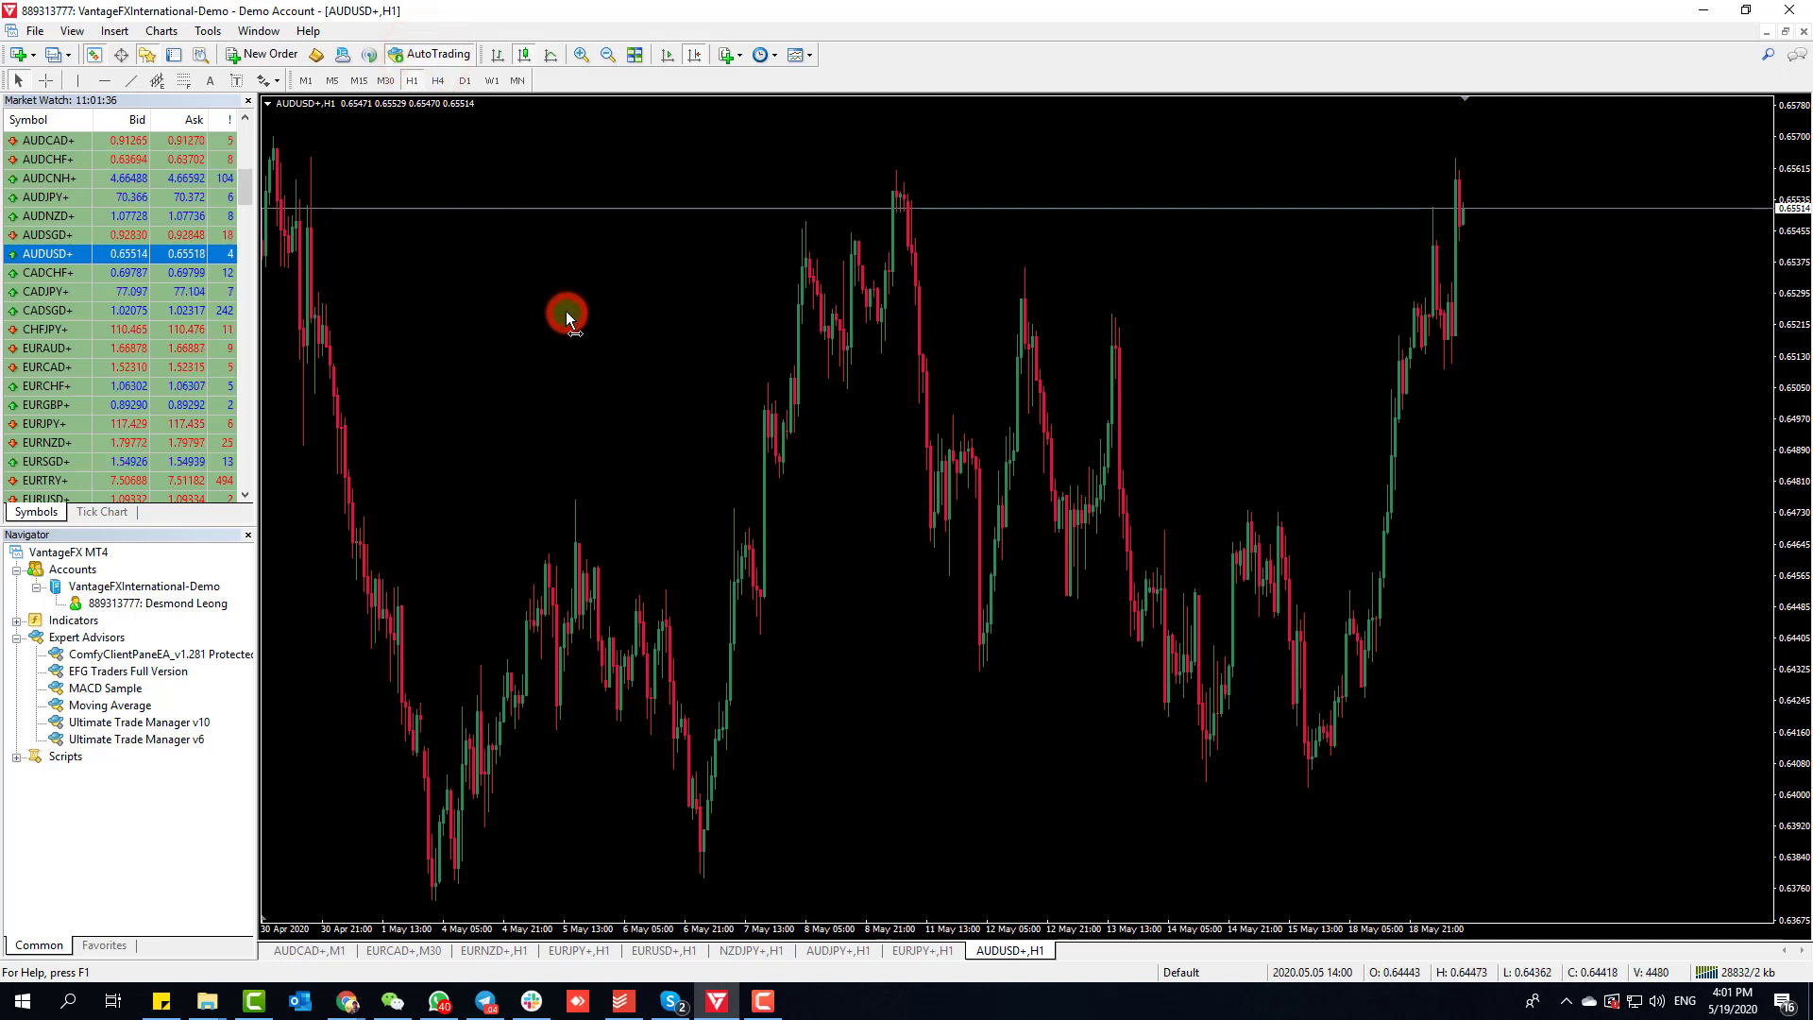
pyautogui.rightClick(1172, 299)
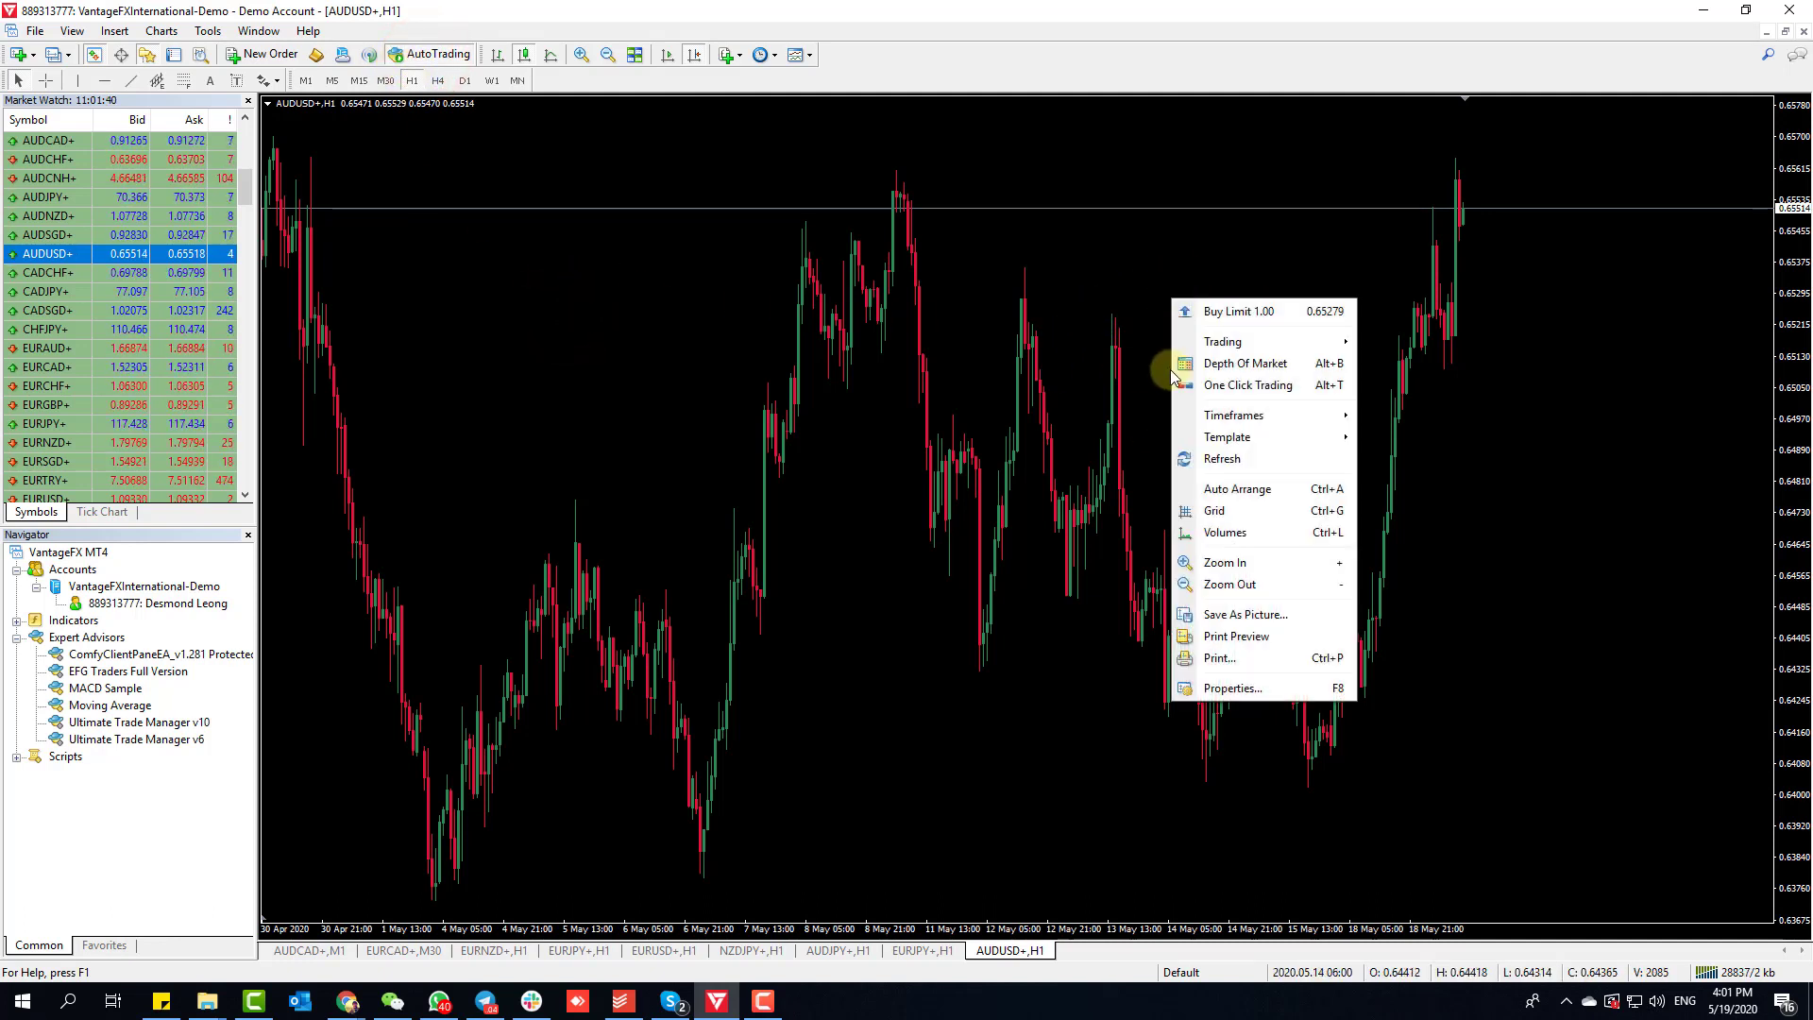
pyautogui.click(1218, 515)
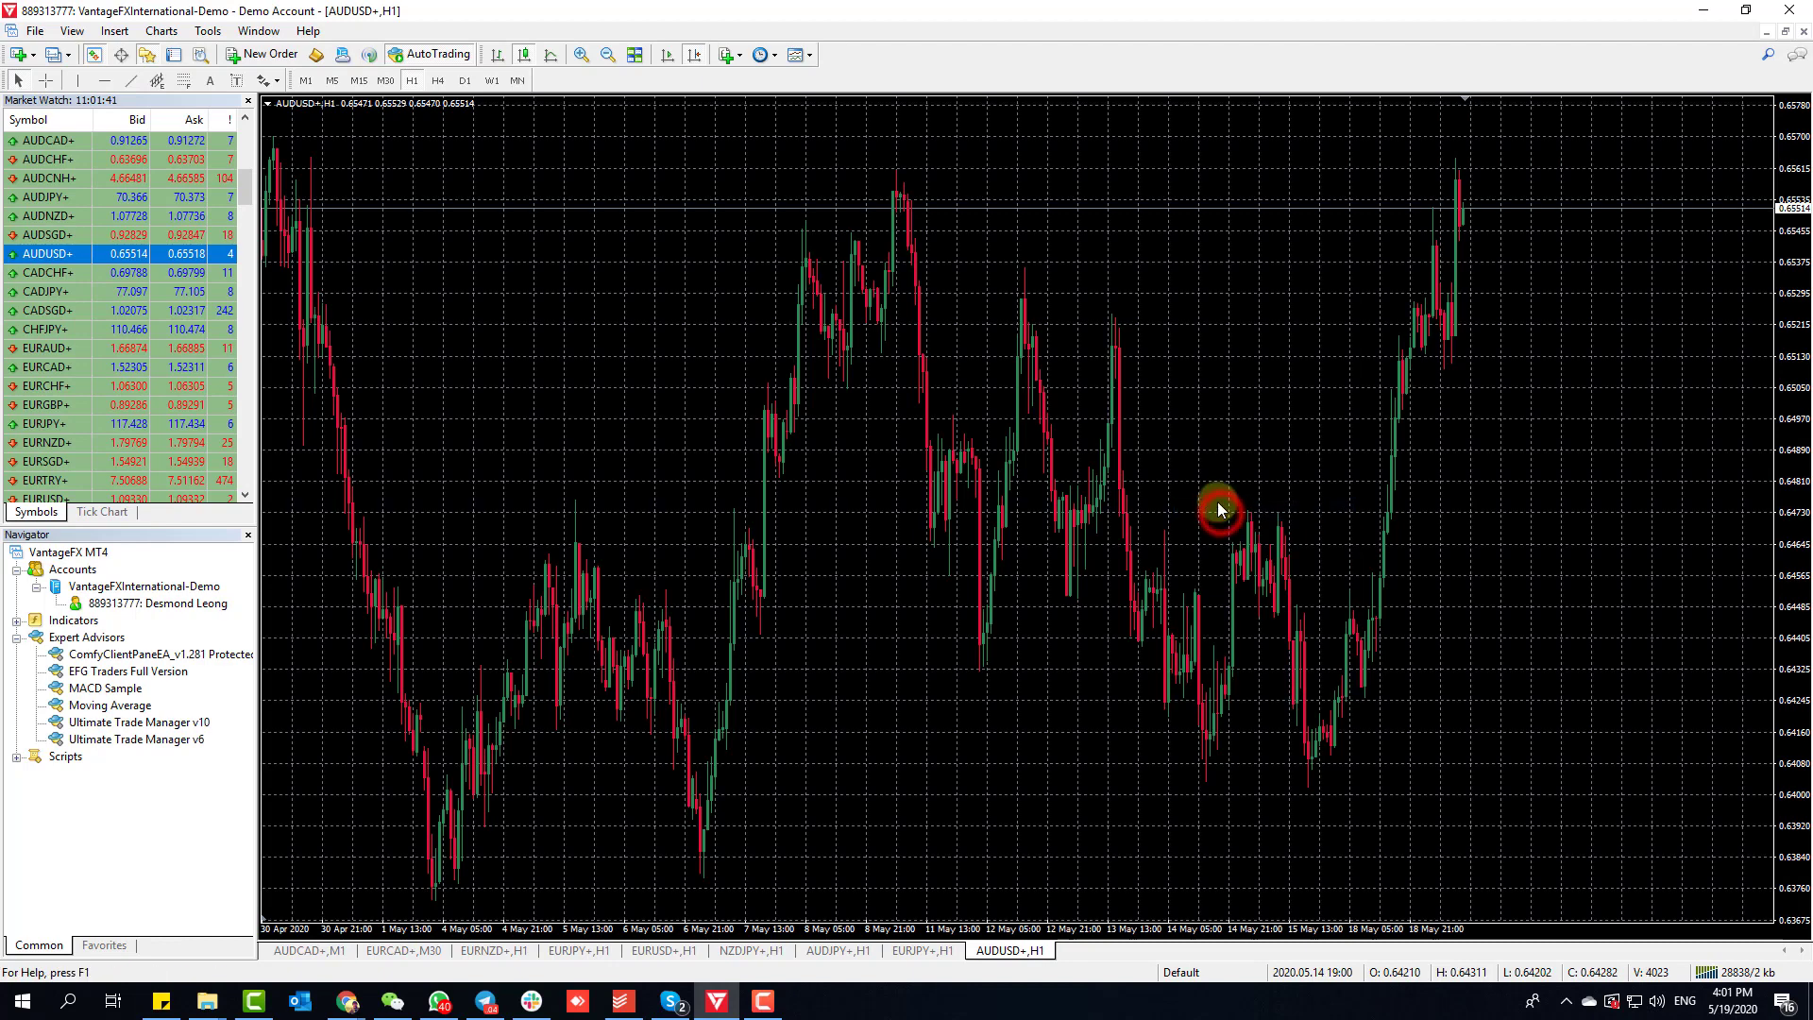
pyautogui.rightClick(1201, 295)
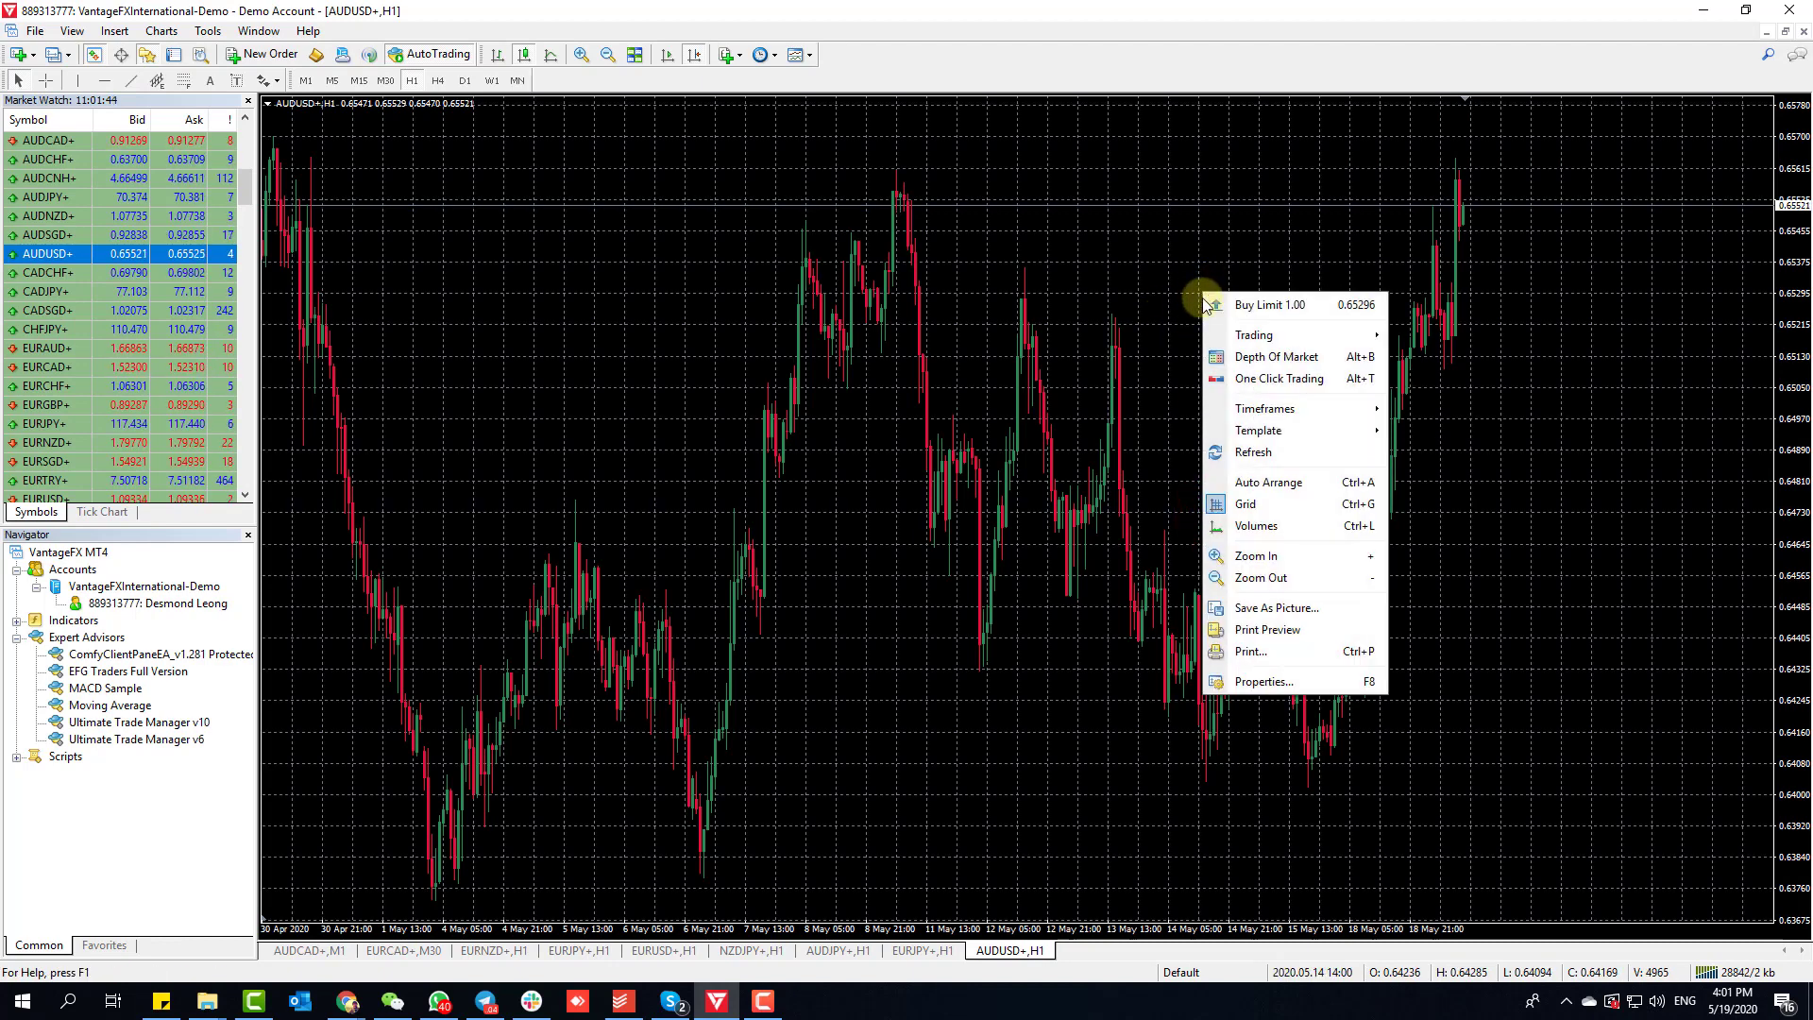
pyautogui.click(1267, 510)
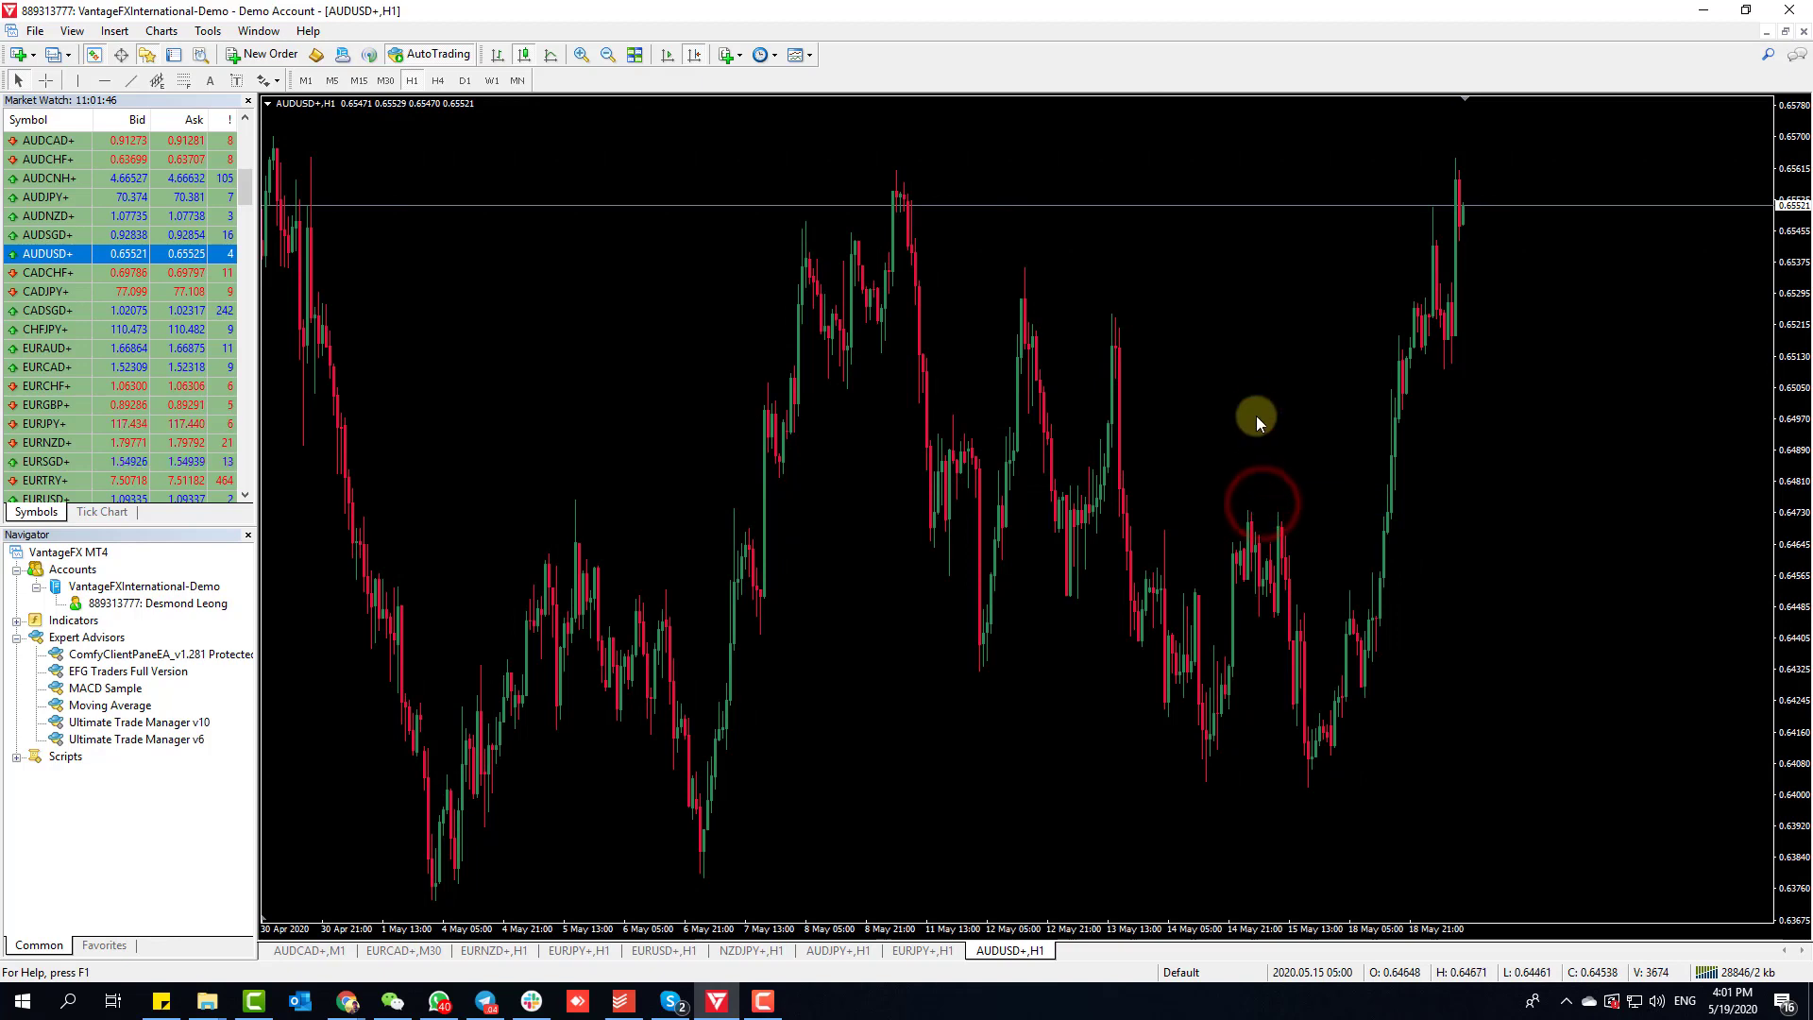
pyautogui.rightClick(1224, 296)
pyautogui.click(1348, 684)
pyautogui.click(710, 354)
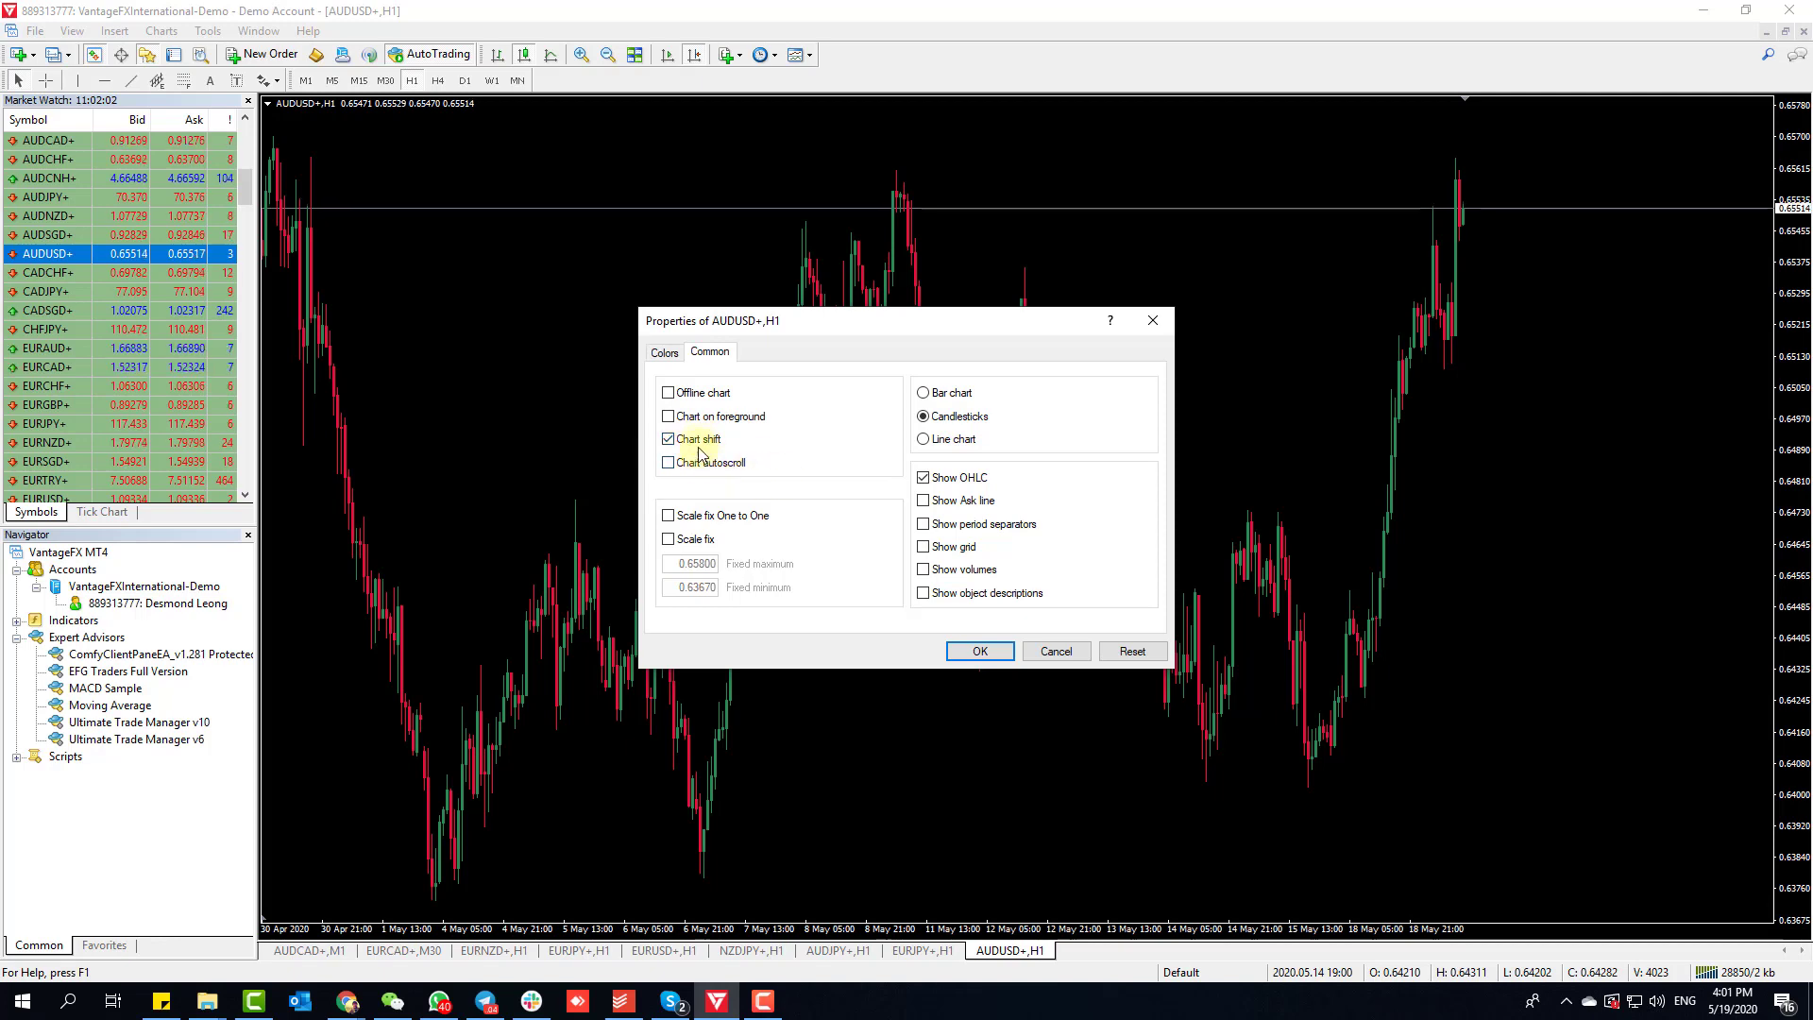
pyautogui.click(982, 650)
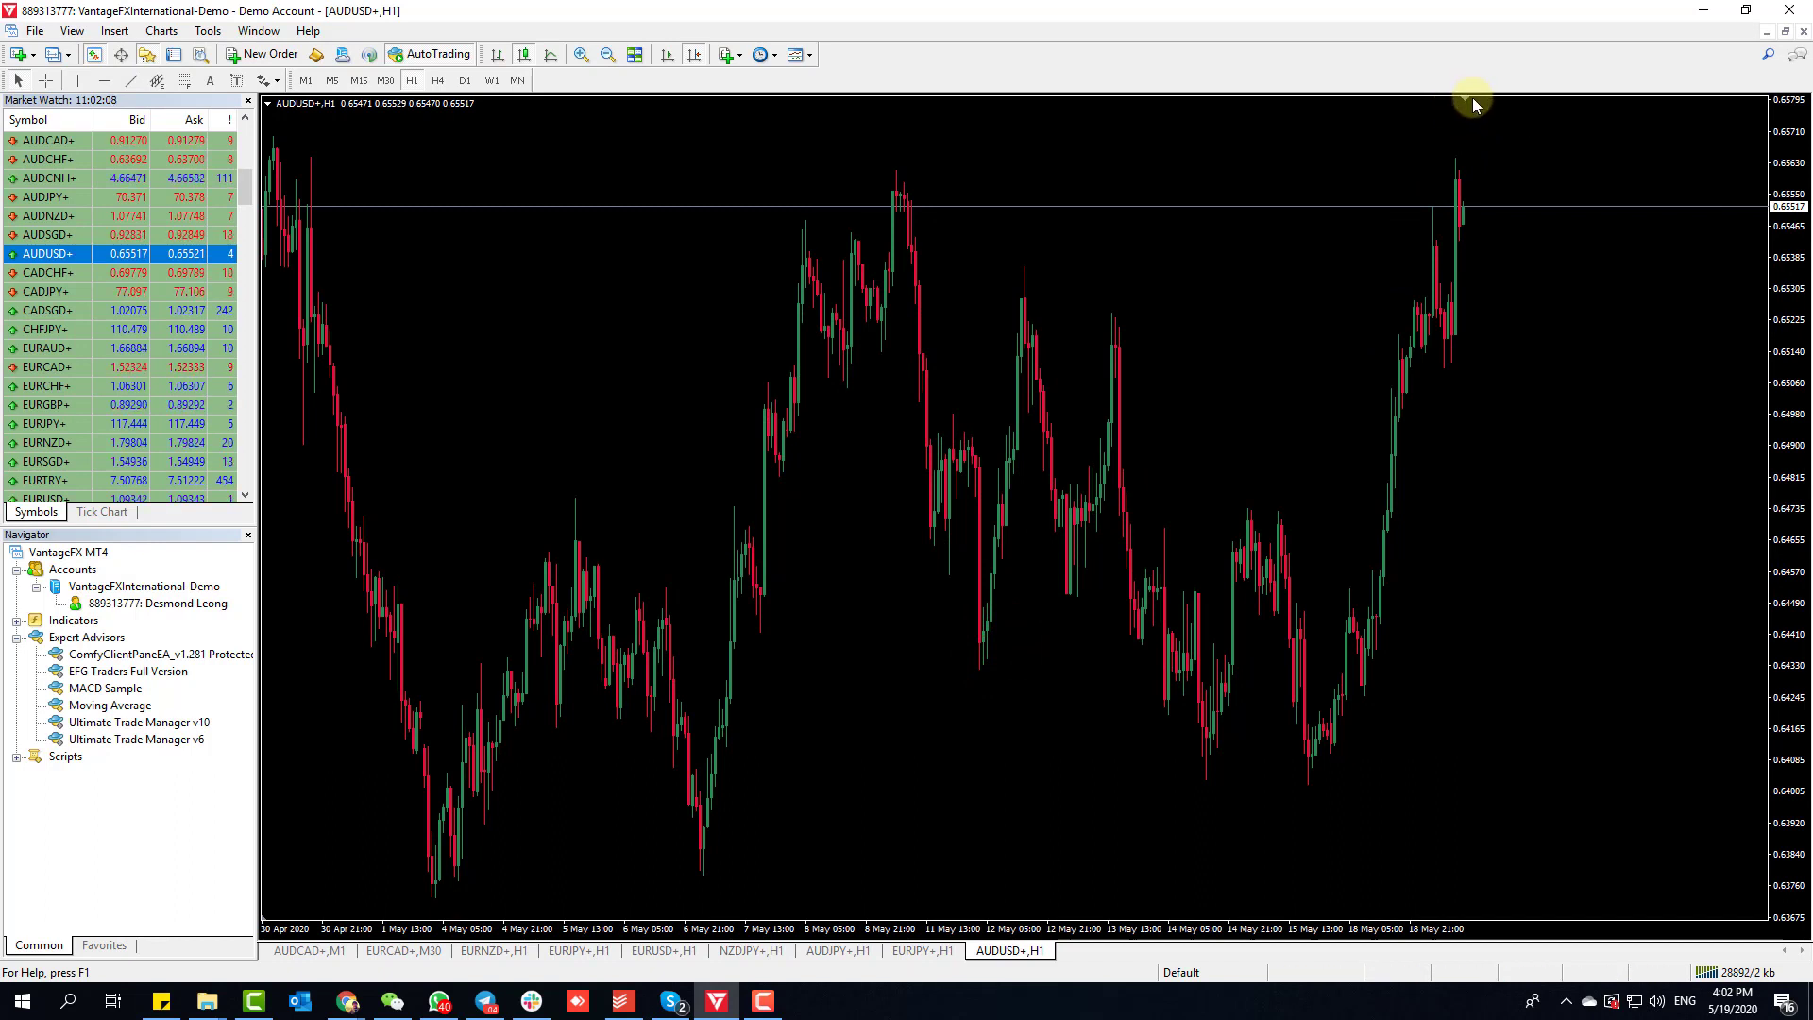
# Step: Drag the chart-shift marker left to enlarge the gap after the latest AUDUSD+ candle
pyautogui.click(1464, 100)
pyautogui.moveTo(1464, 99)
pyautogui.mouseDown()
pyautogui.moveTo(1024, 151)
pyautogui.moveTo(1283, 122)
pyautogui.moveTo(1409, 130)
pyautogui.moveTo(1356, 110)
pyautogui.mouseUp()
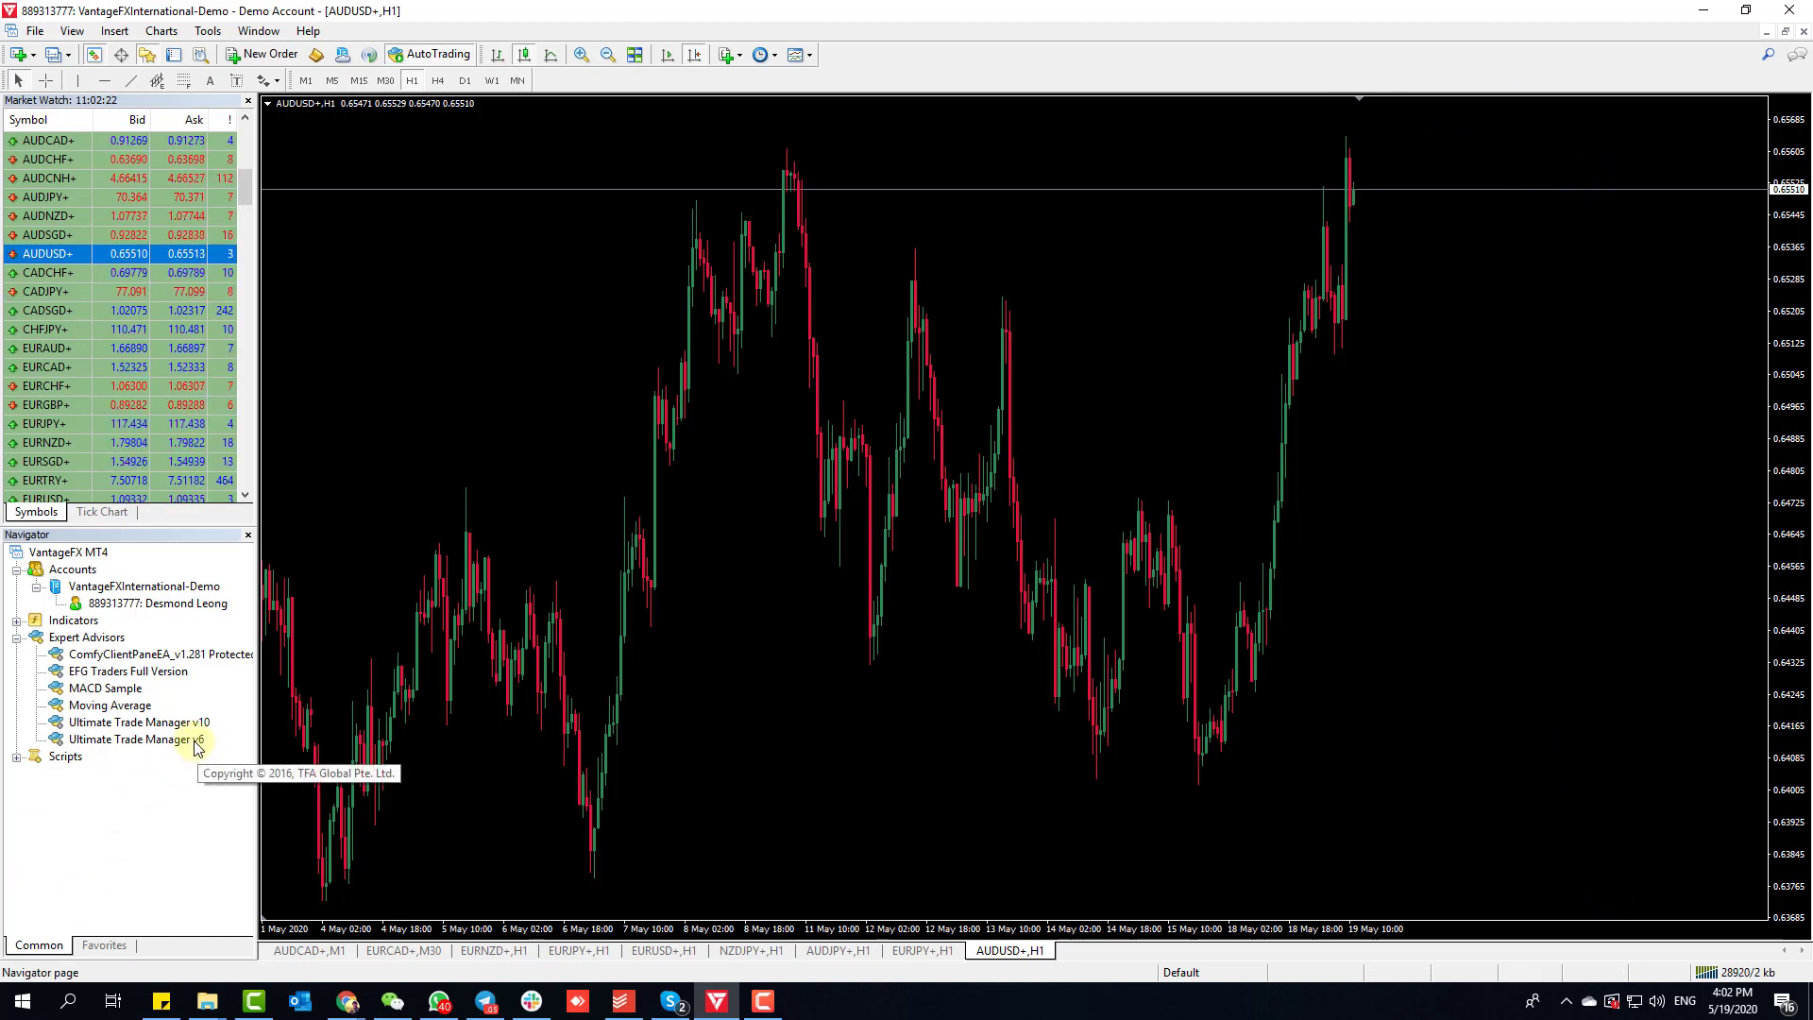
# Step: Drag Ultimate Trade Manager v6 onto the AUDUSD+ chart and accept its default inputs
pyautogui.moveTo(195, 740); pyautogui.dragTo(1145, 422)
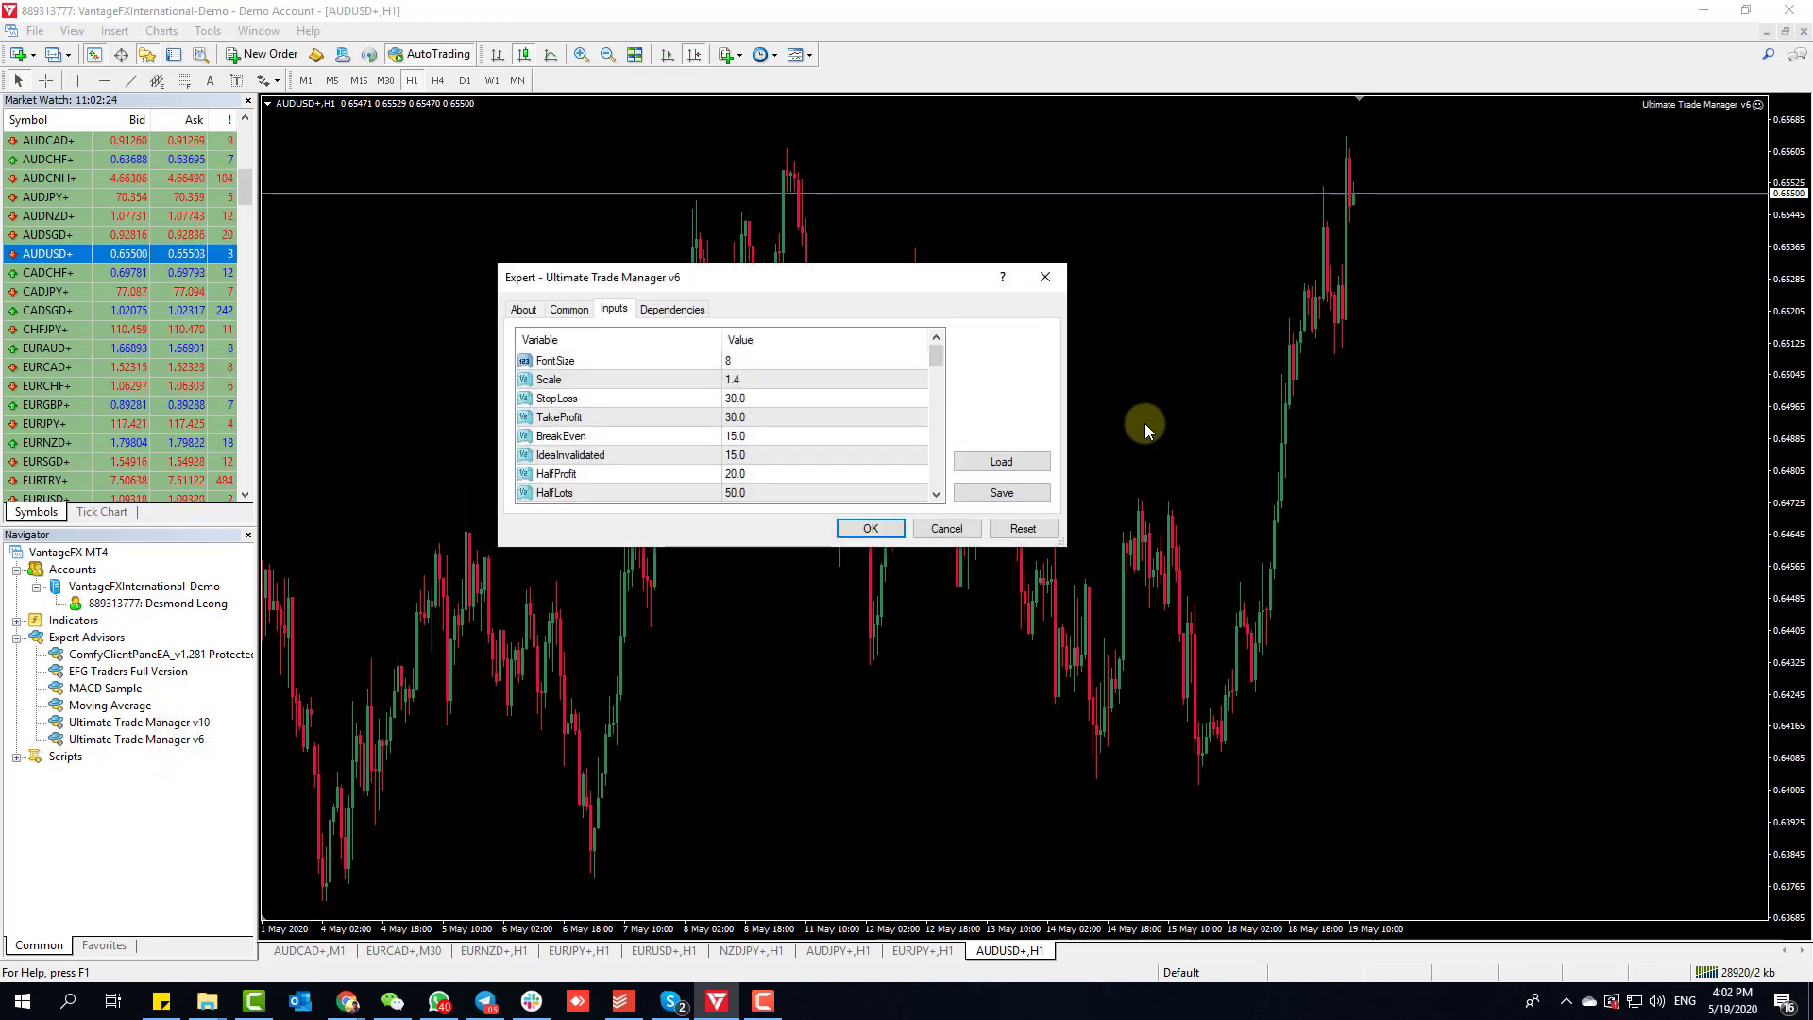
pyautogui.click(868, 529)
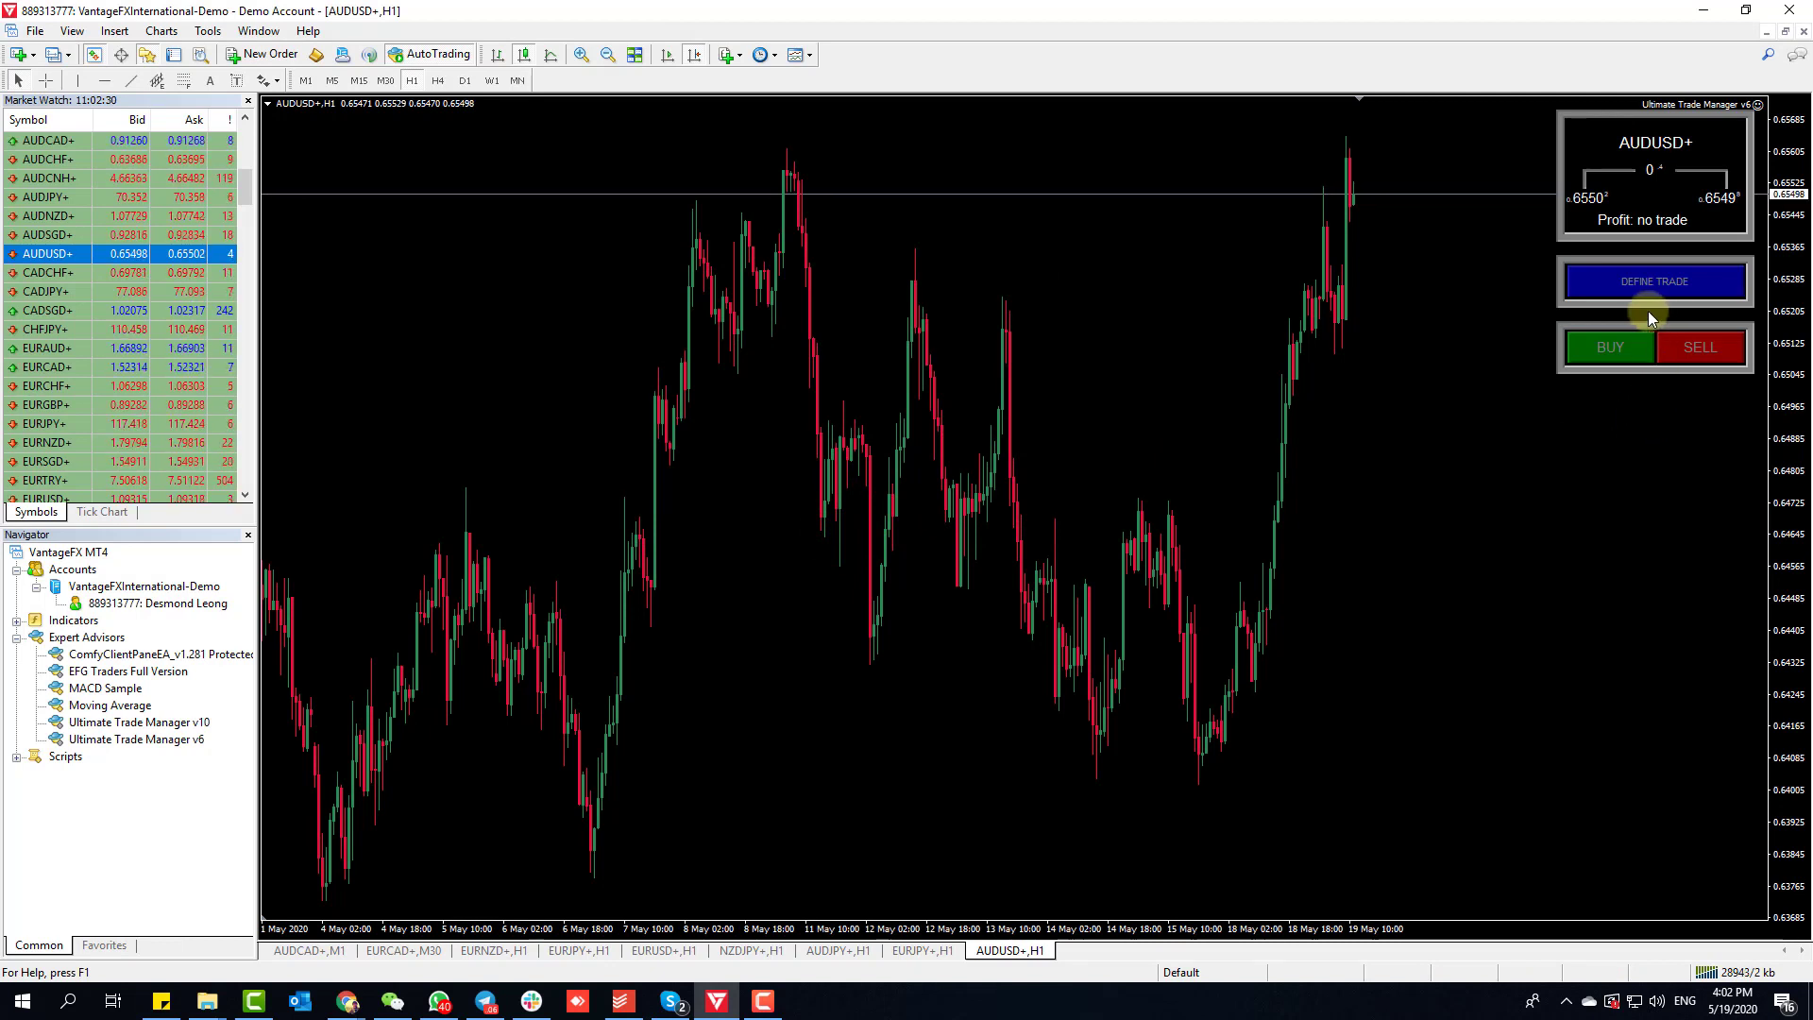
# Step: Start a buy setup twice, discarding it each time, after trying to extend the trade zone
pyautogui.click(1604, 346)
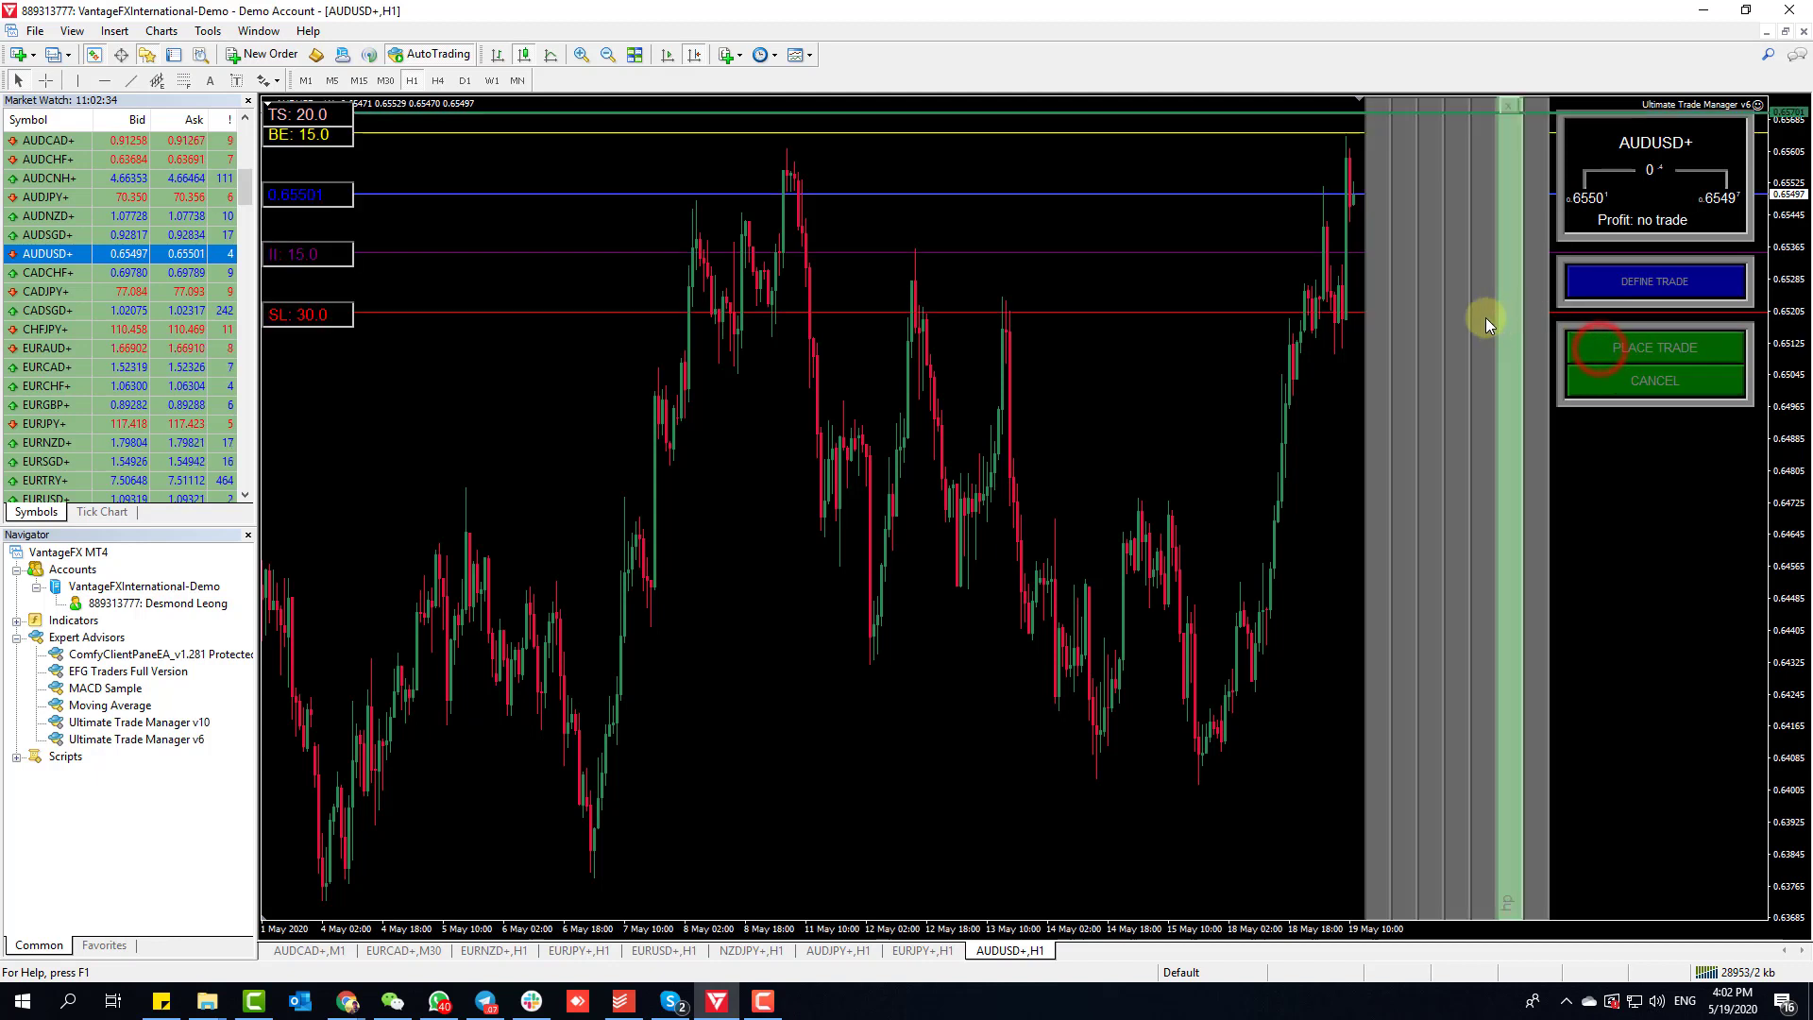
pyautogui.click(1649, 385)
pyautogui.click(1605, 352)
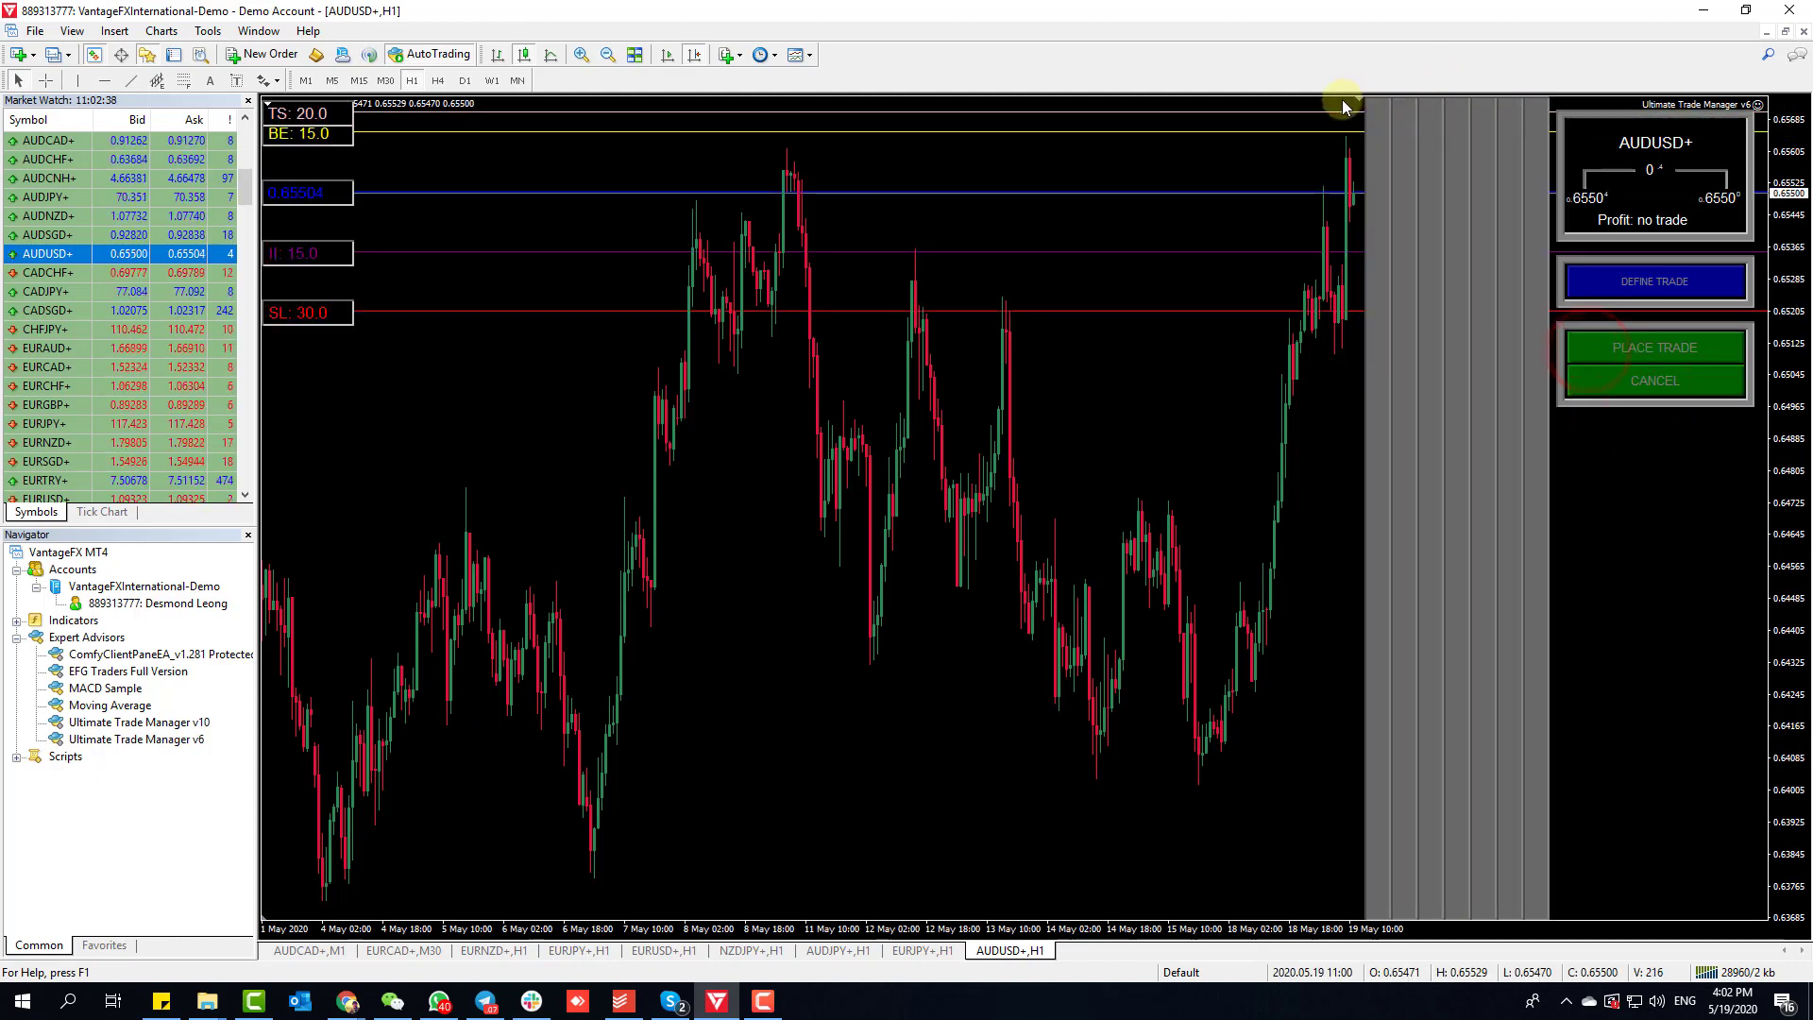
pyautogui.moveTo(1360, 99); pyautogui.dragTo(1375, 412)
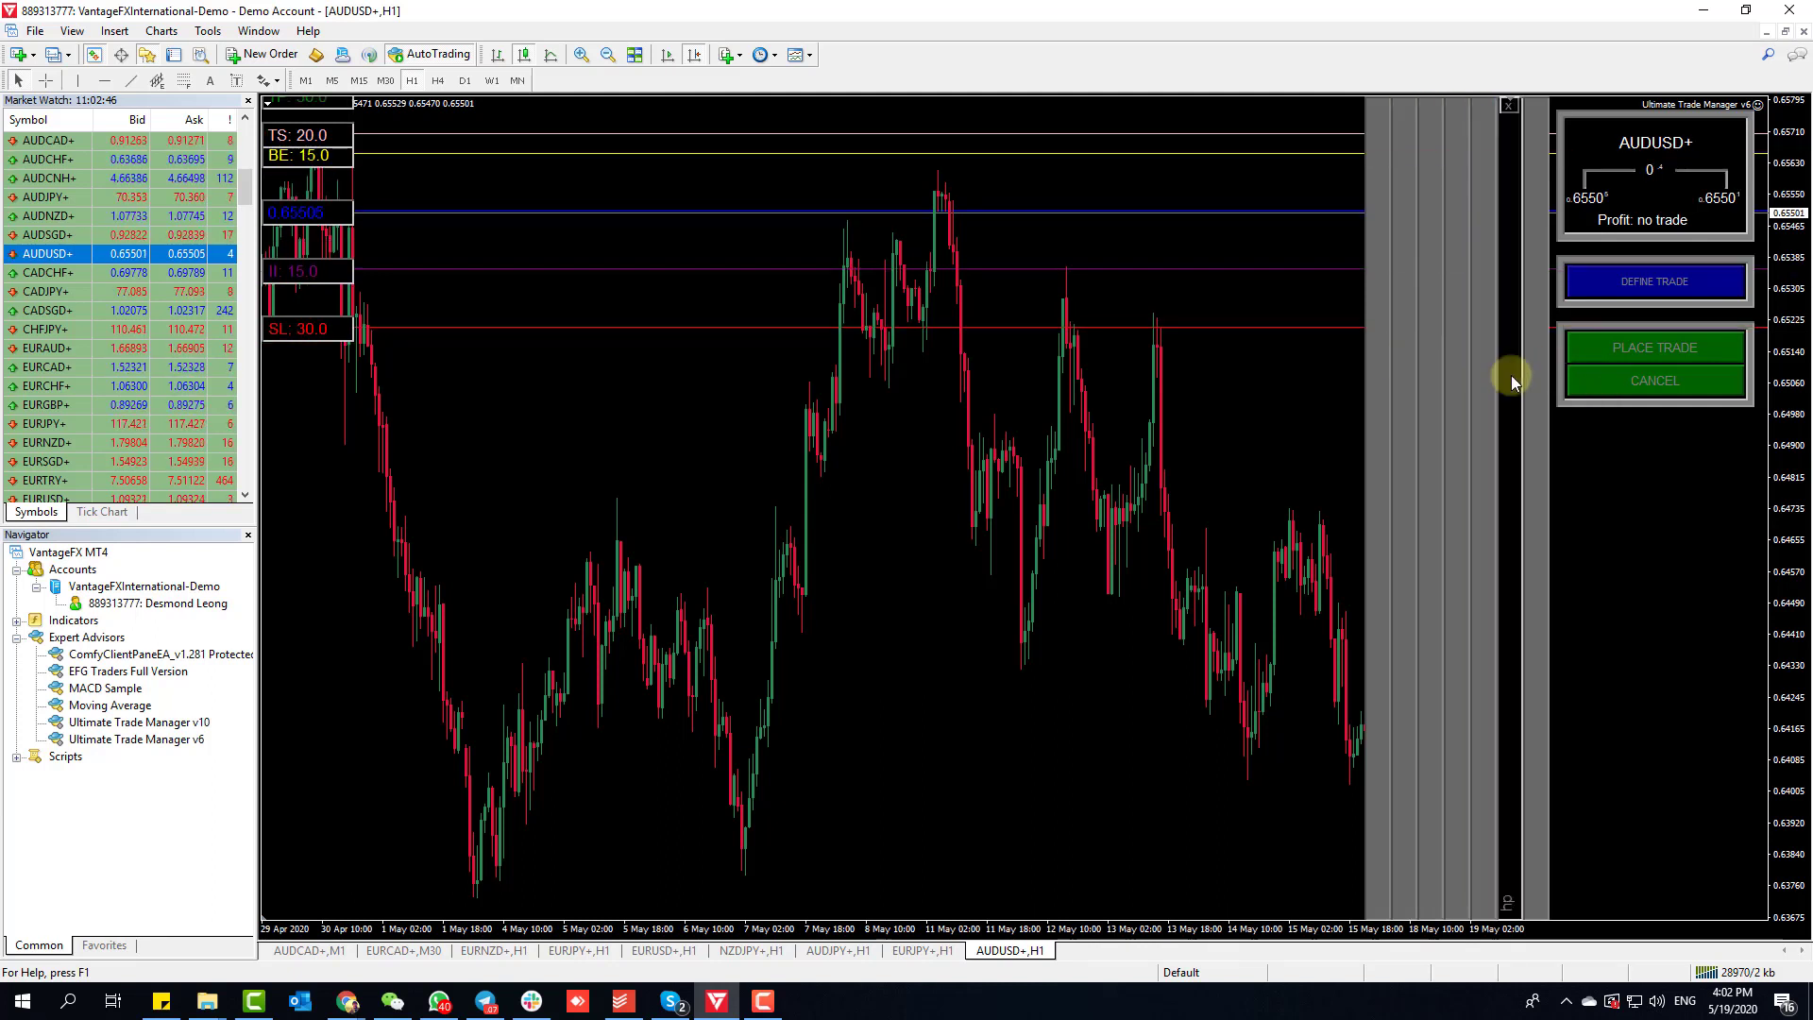
pyautogui.click(1600, 382)
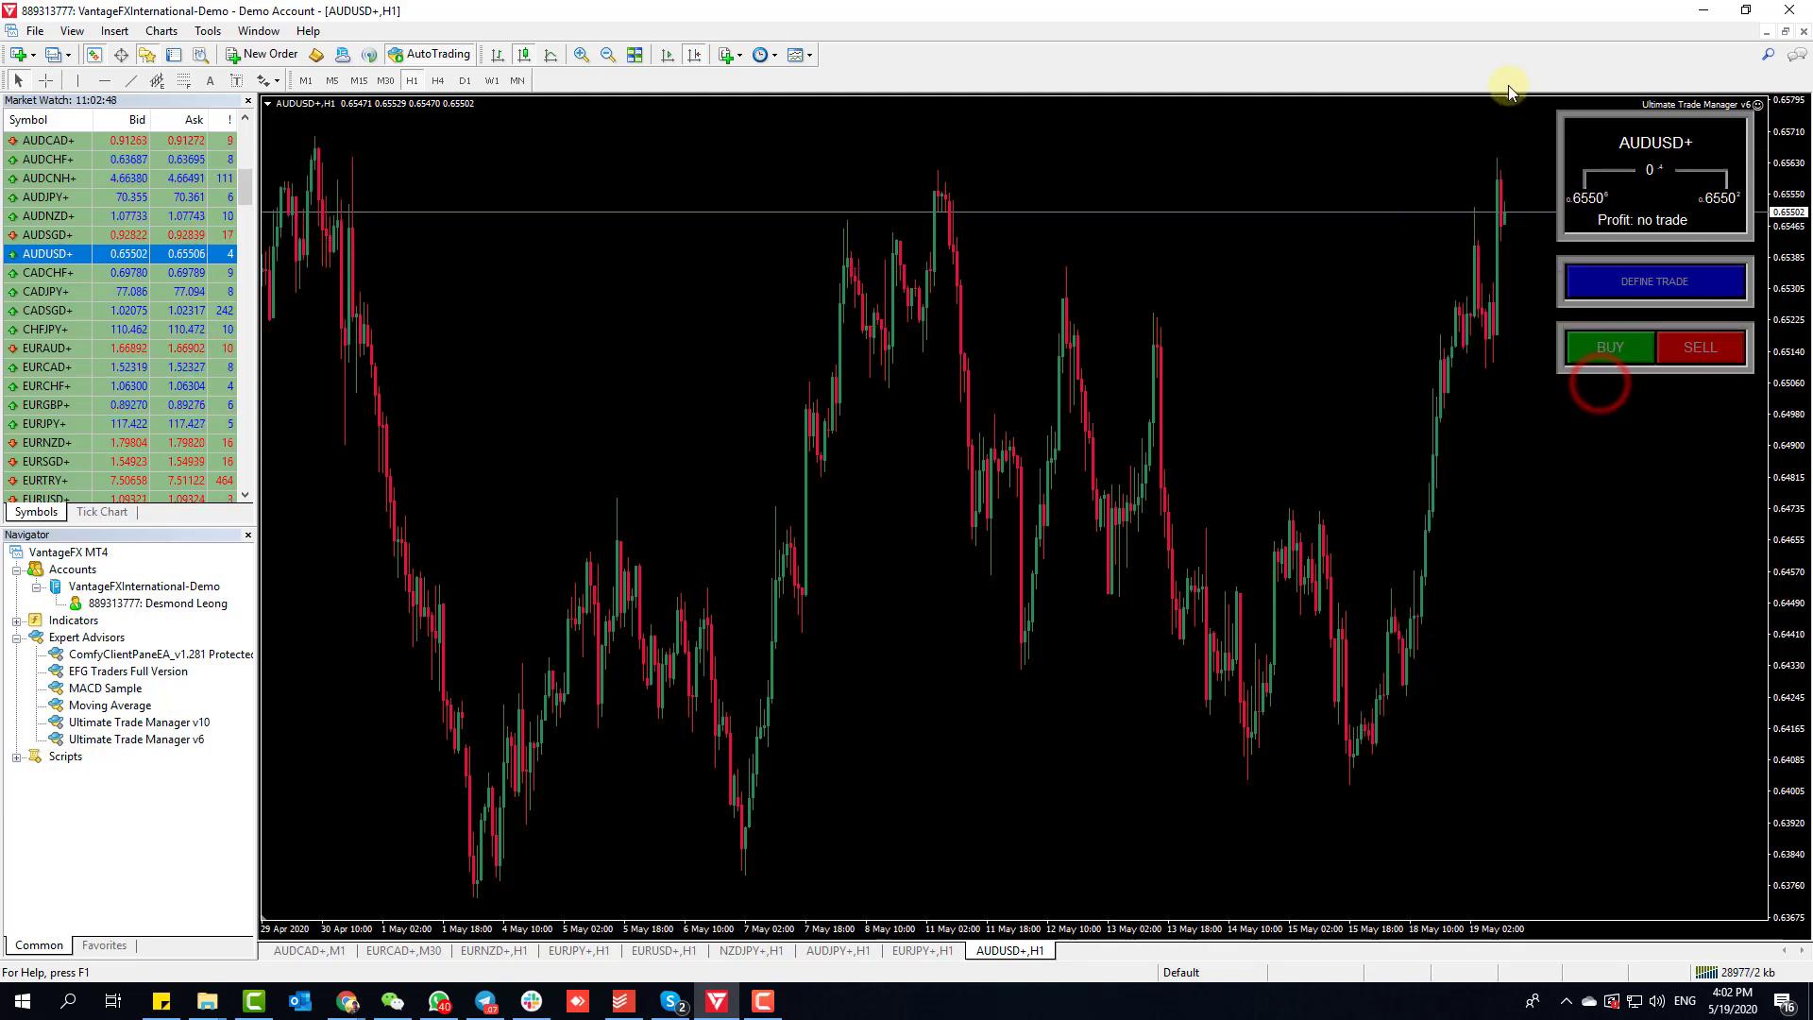
# Step: Widen the chart shift, then start and discard a sell setup
pyautogui.moveTo(1511, 100); pyautogui.dragTo(1301, 103)
pyautogui.click(1693, 348)
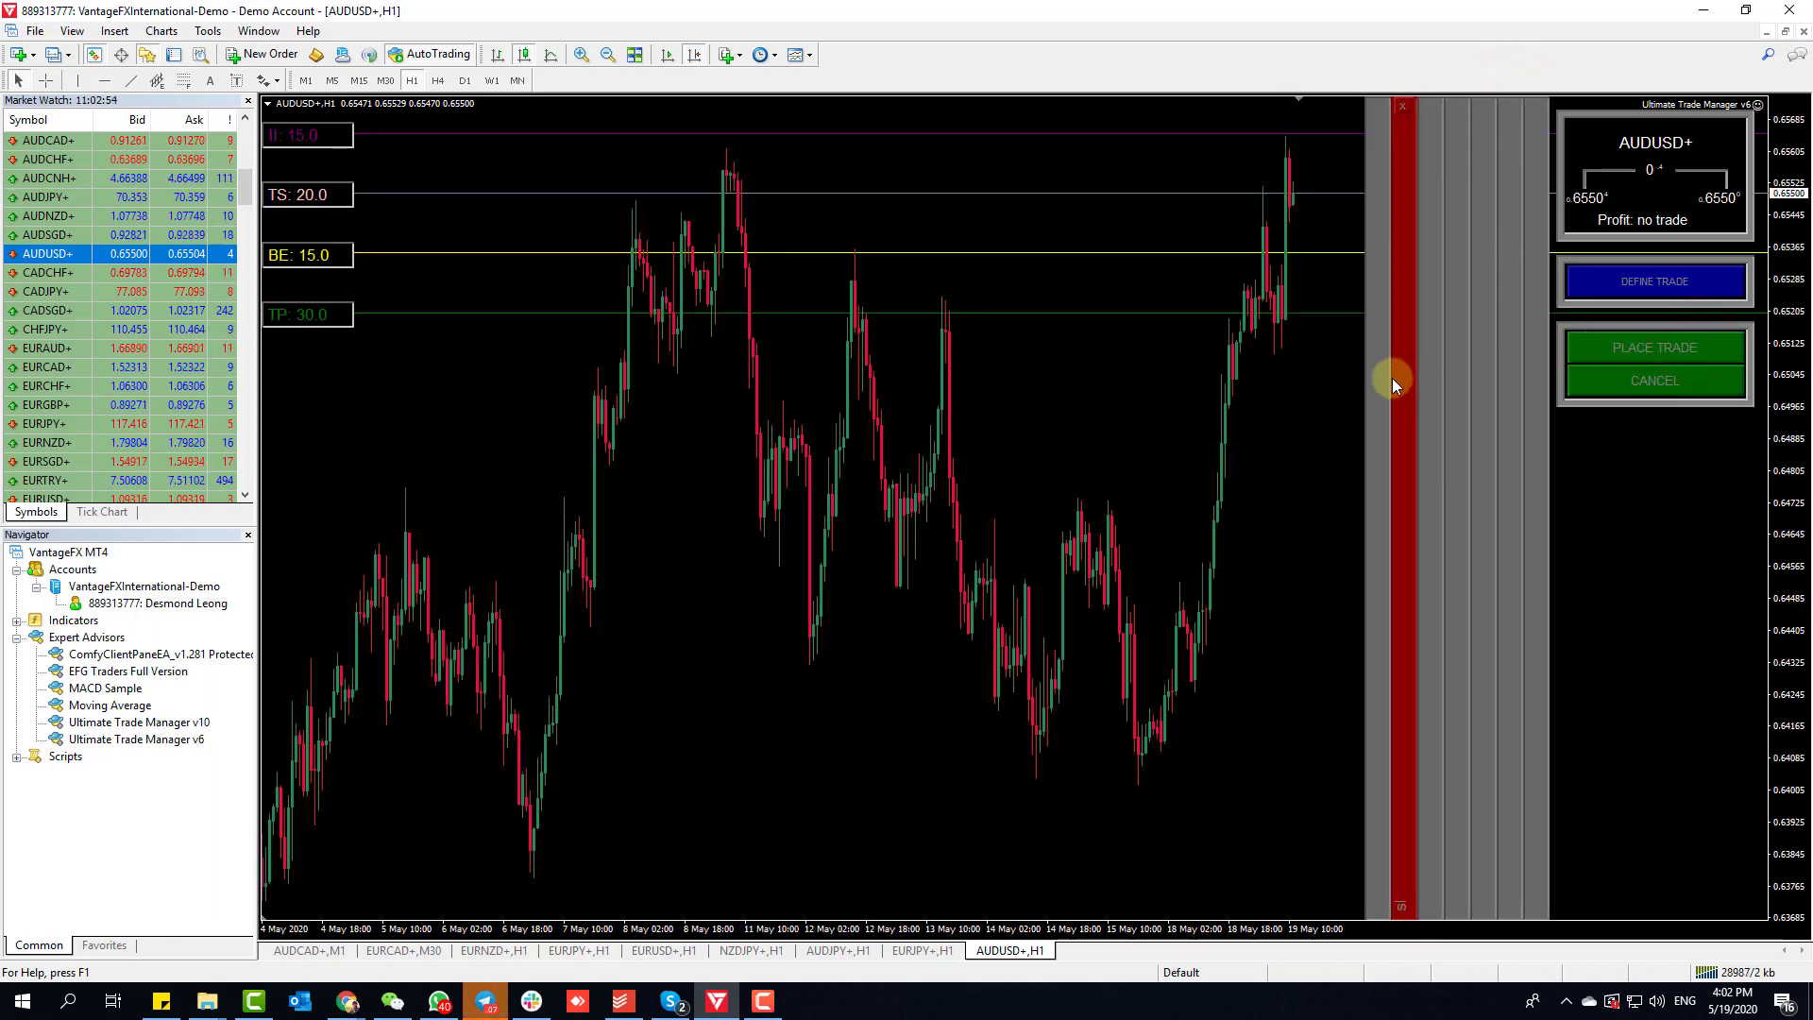
pyautogui.click(1646, 382)
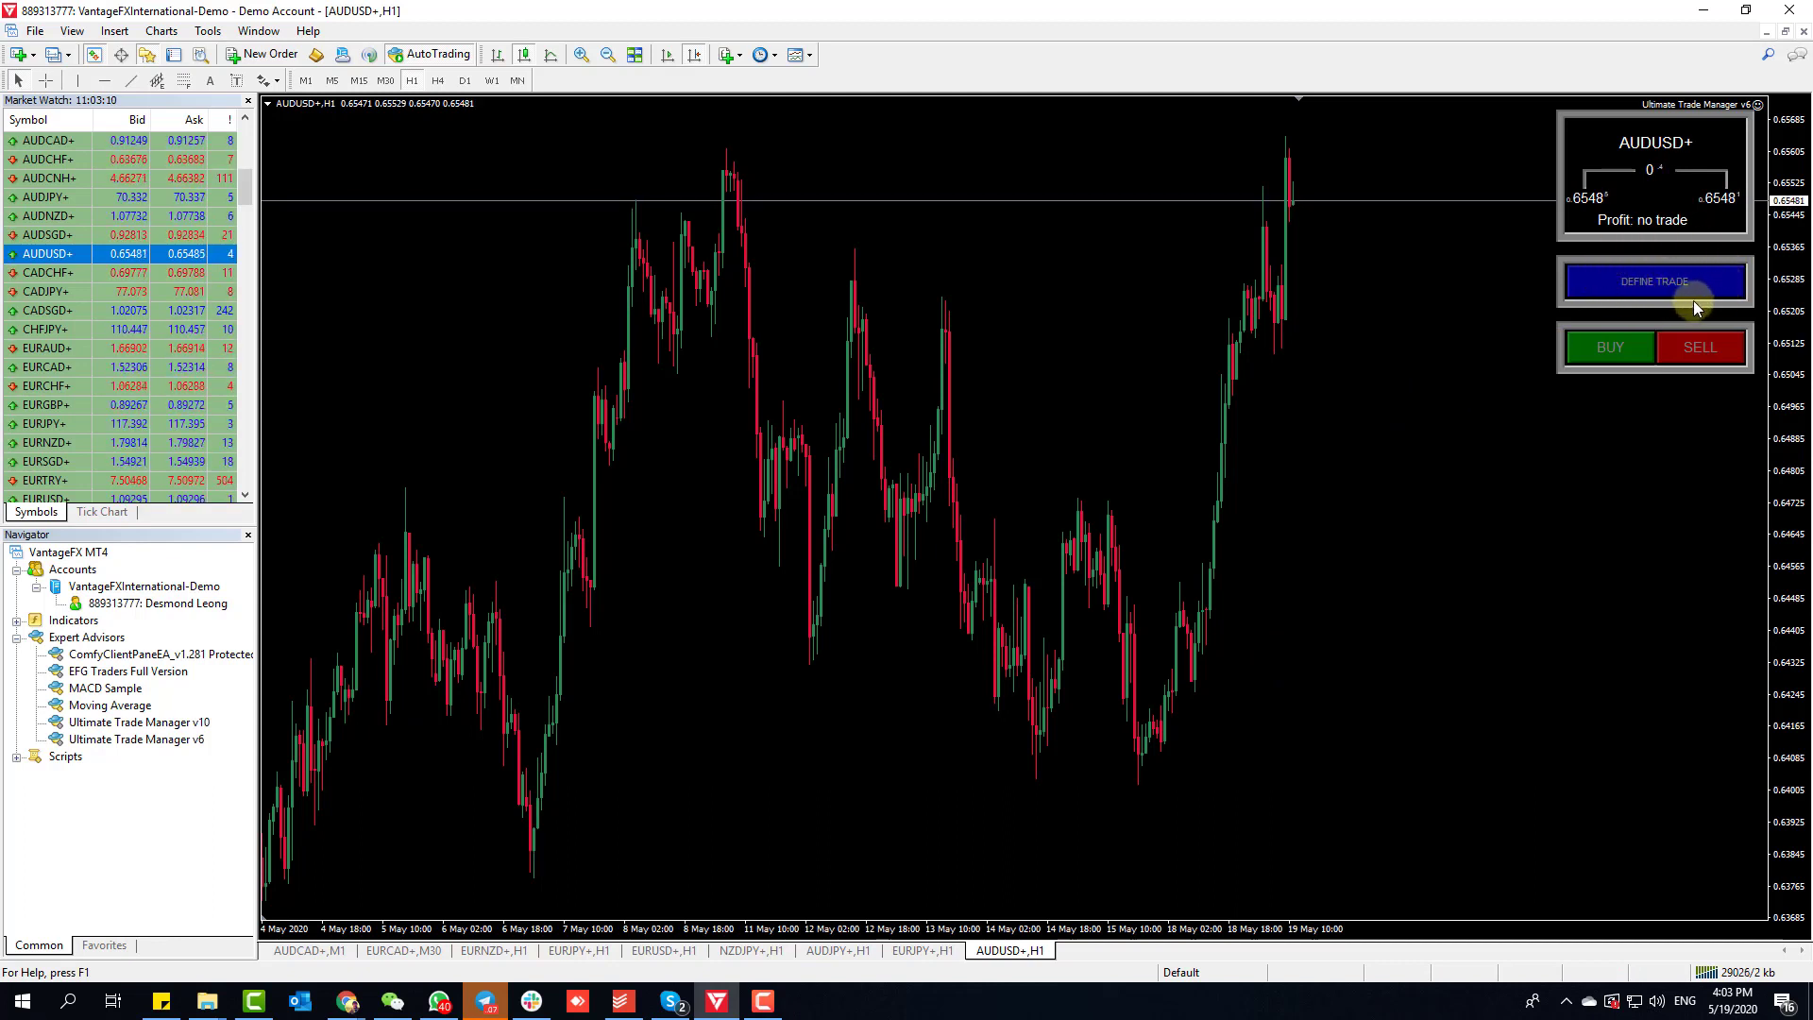
# Step: Start a buy setup on AUDUSD and fix its TP1 level at 7.7
pyautogui.click(1613, 349)
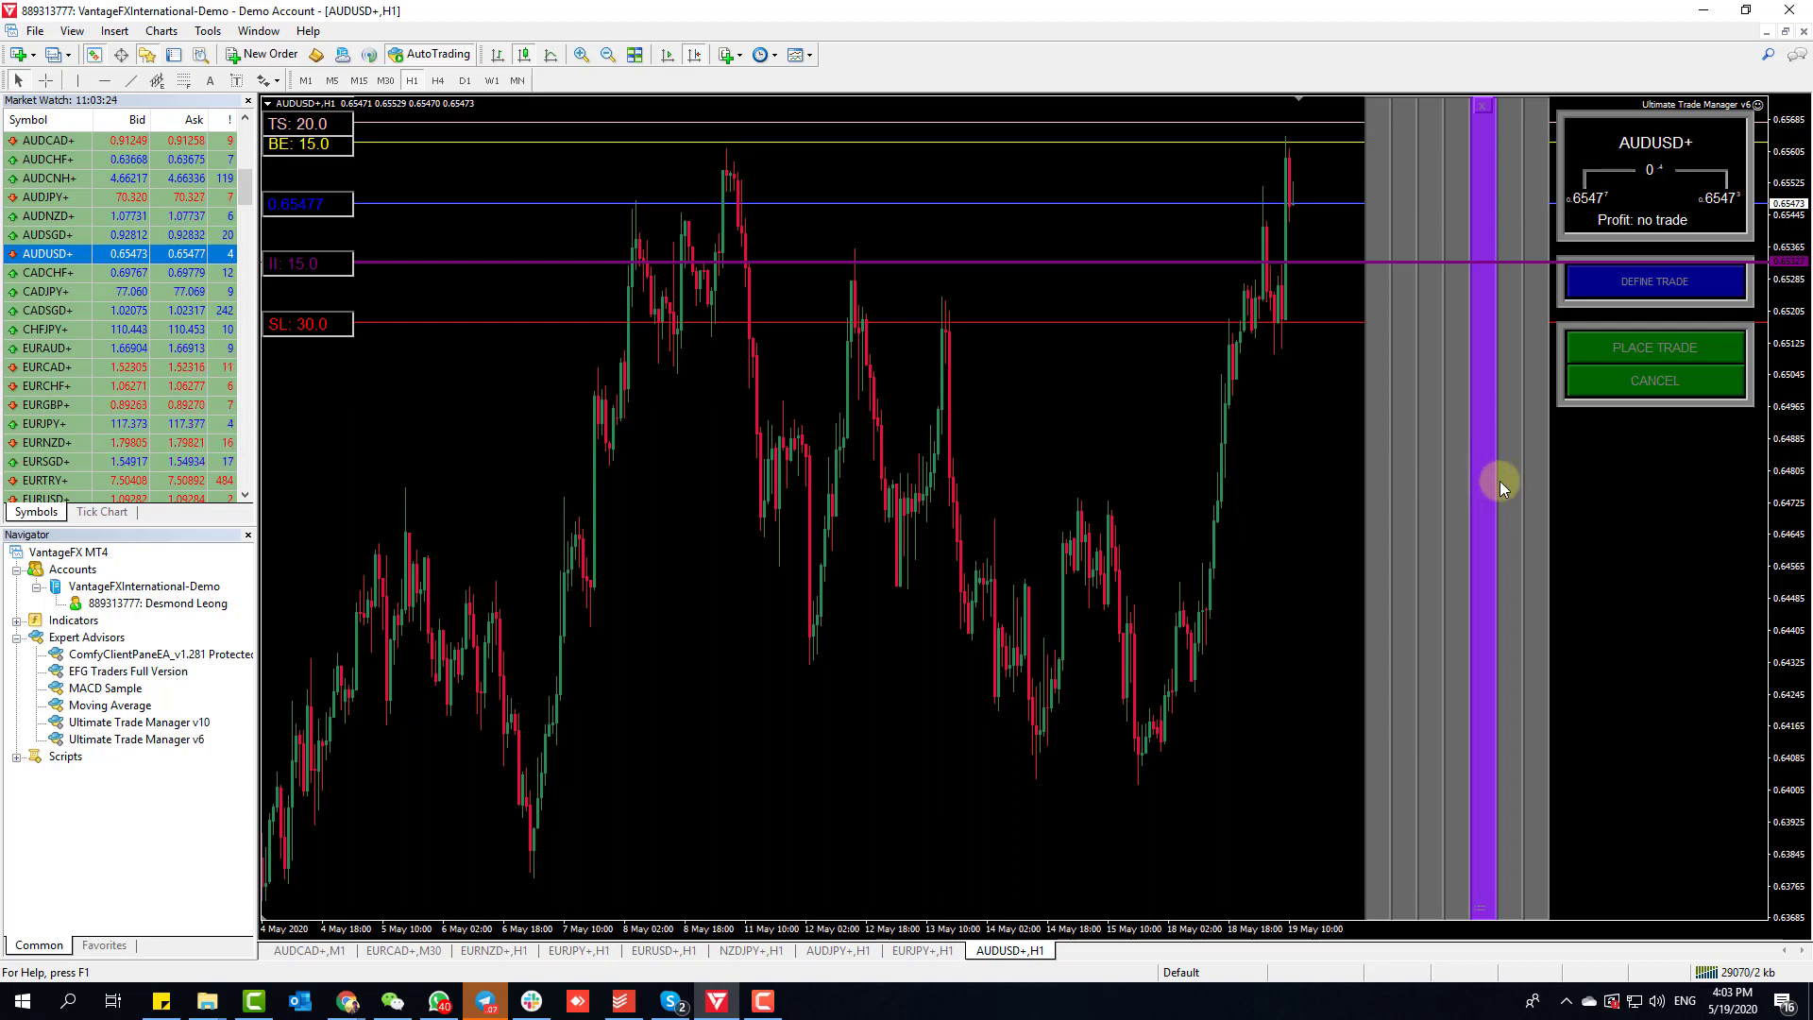
pyautogui.click(1509, 485)
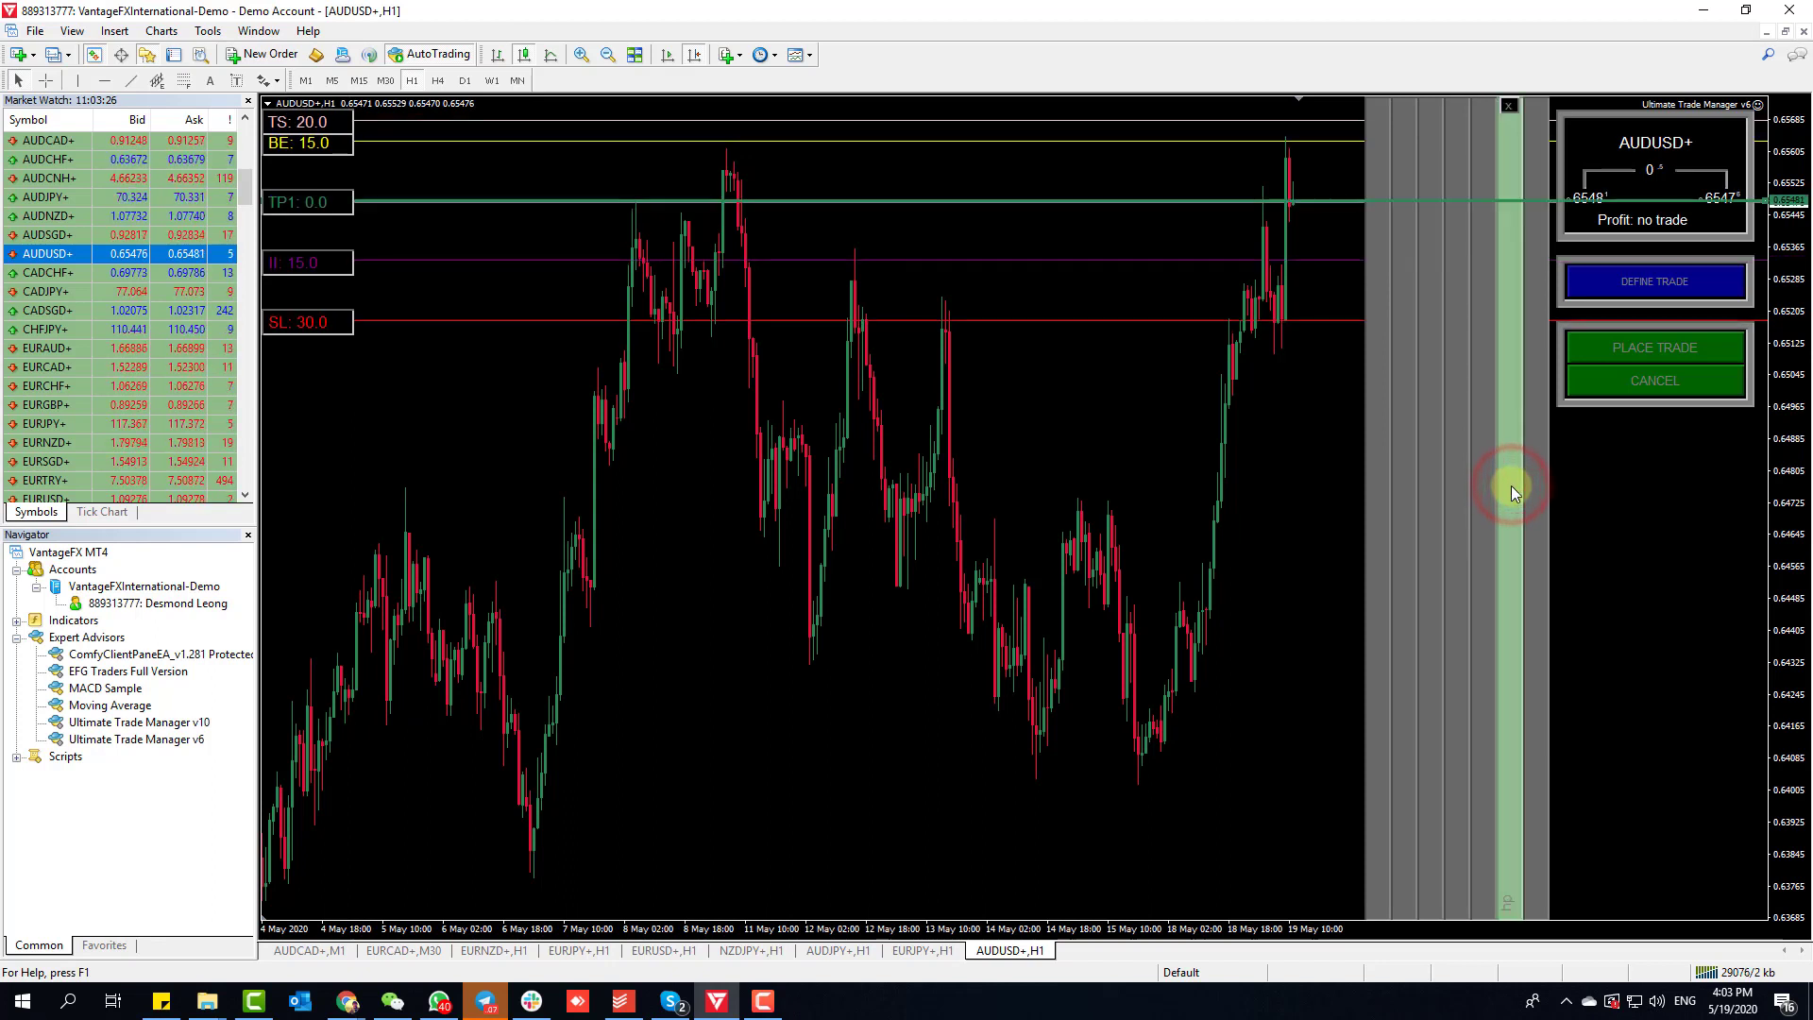
pyautogui.click(1508, 171)
# Step: Reposition the II level, settling it at 18.9 pips
pyautogui.moveTo(1490, 261); pyautogui.dragTo(1488, 304)
pyautogui.click(1486, 109)
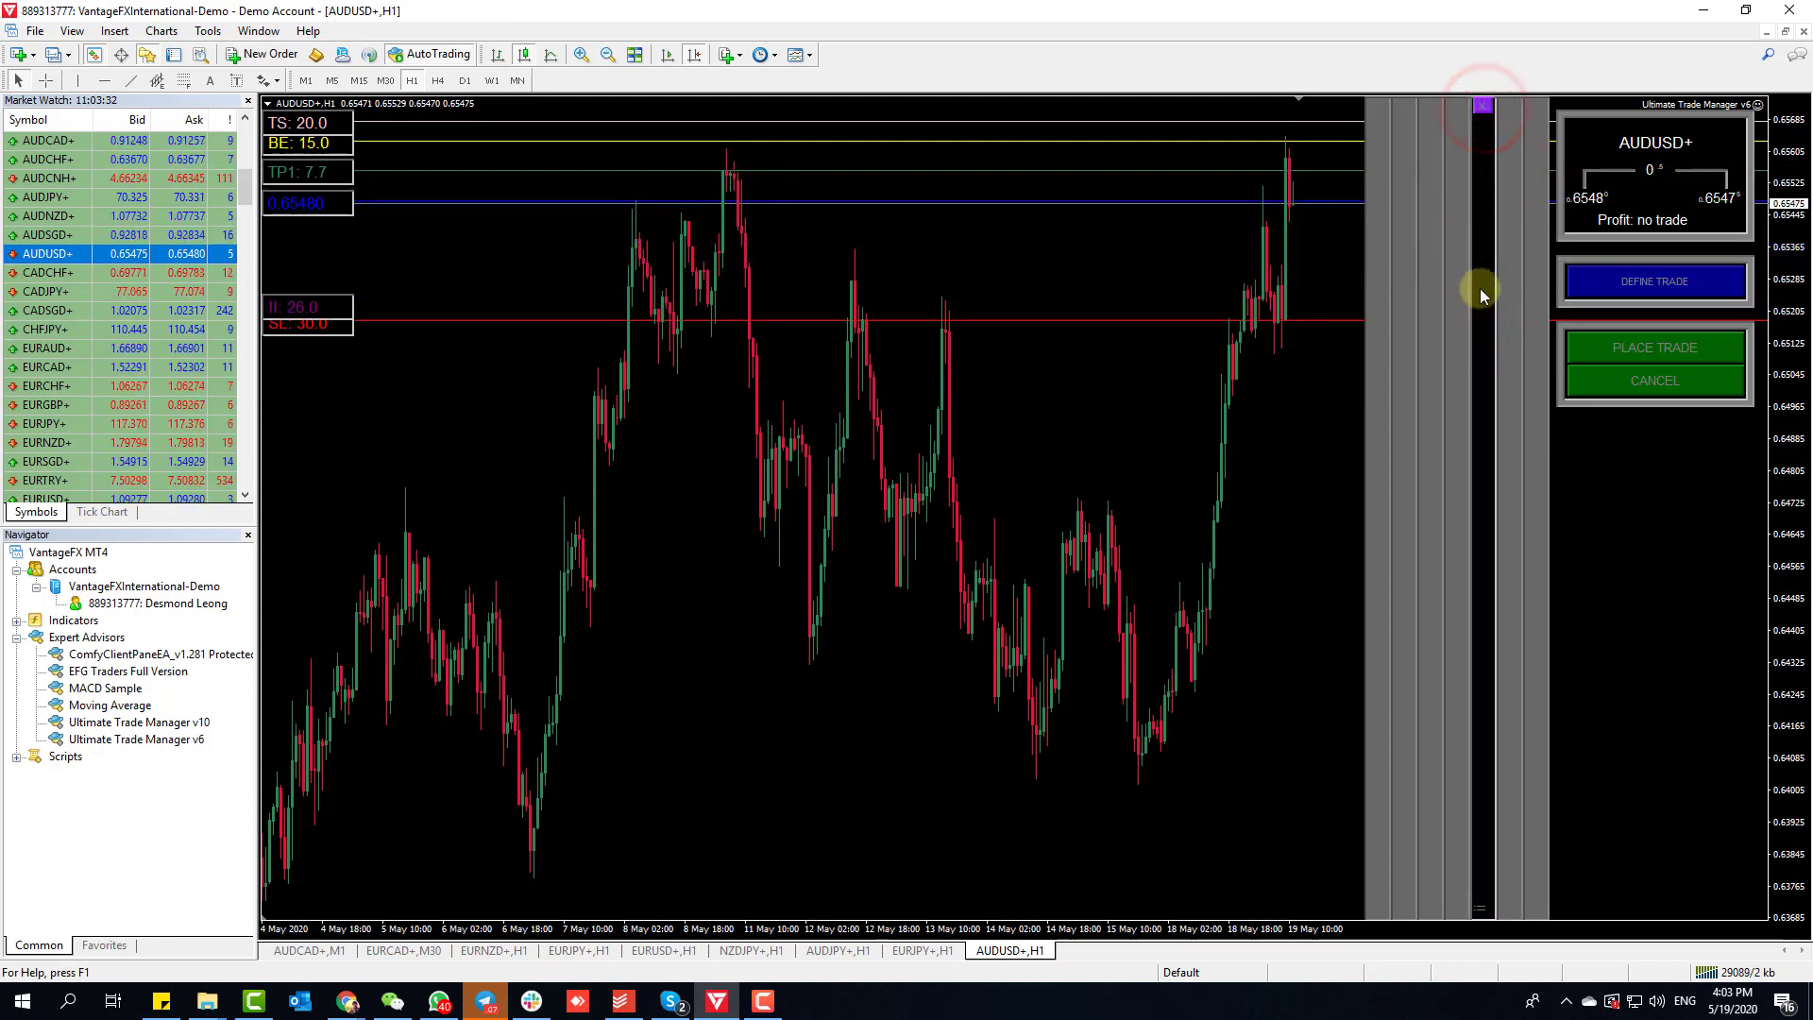
pyautogui.click(1479, 296)
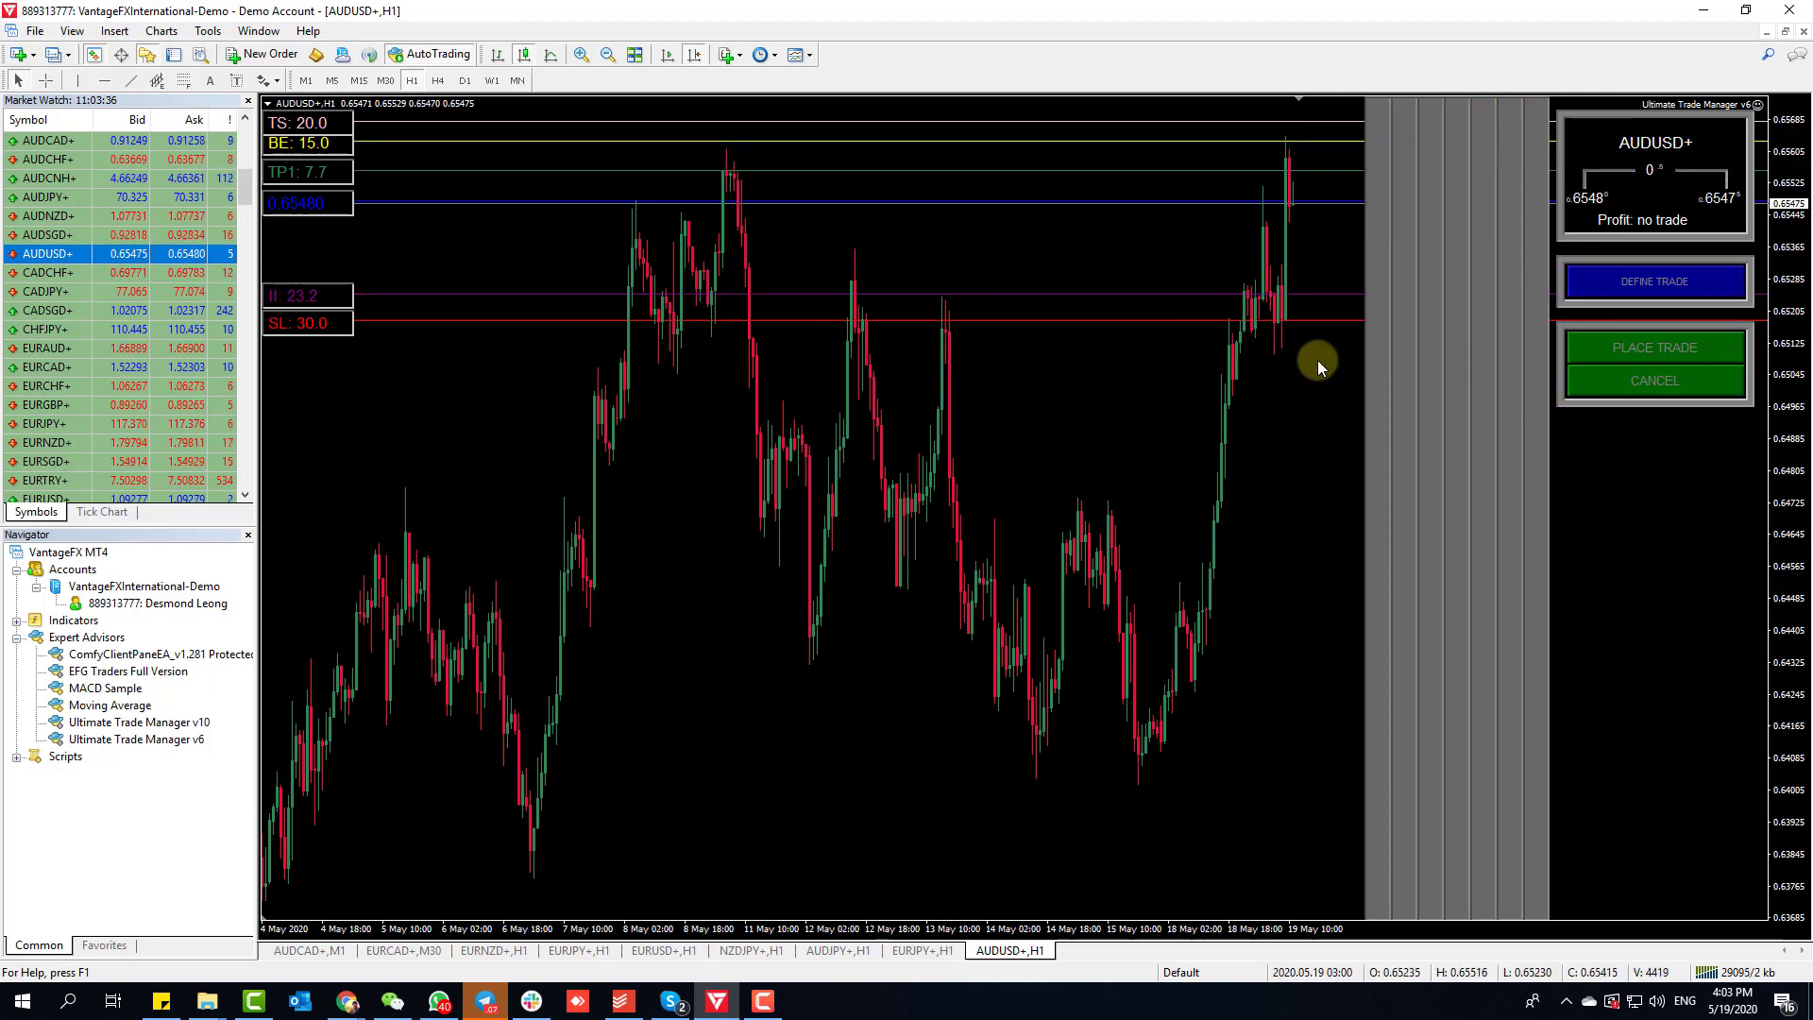
pyautogui.click(1481, 279)
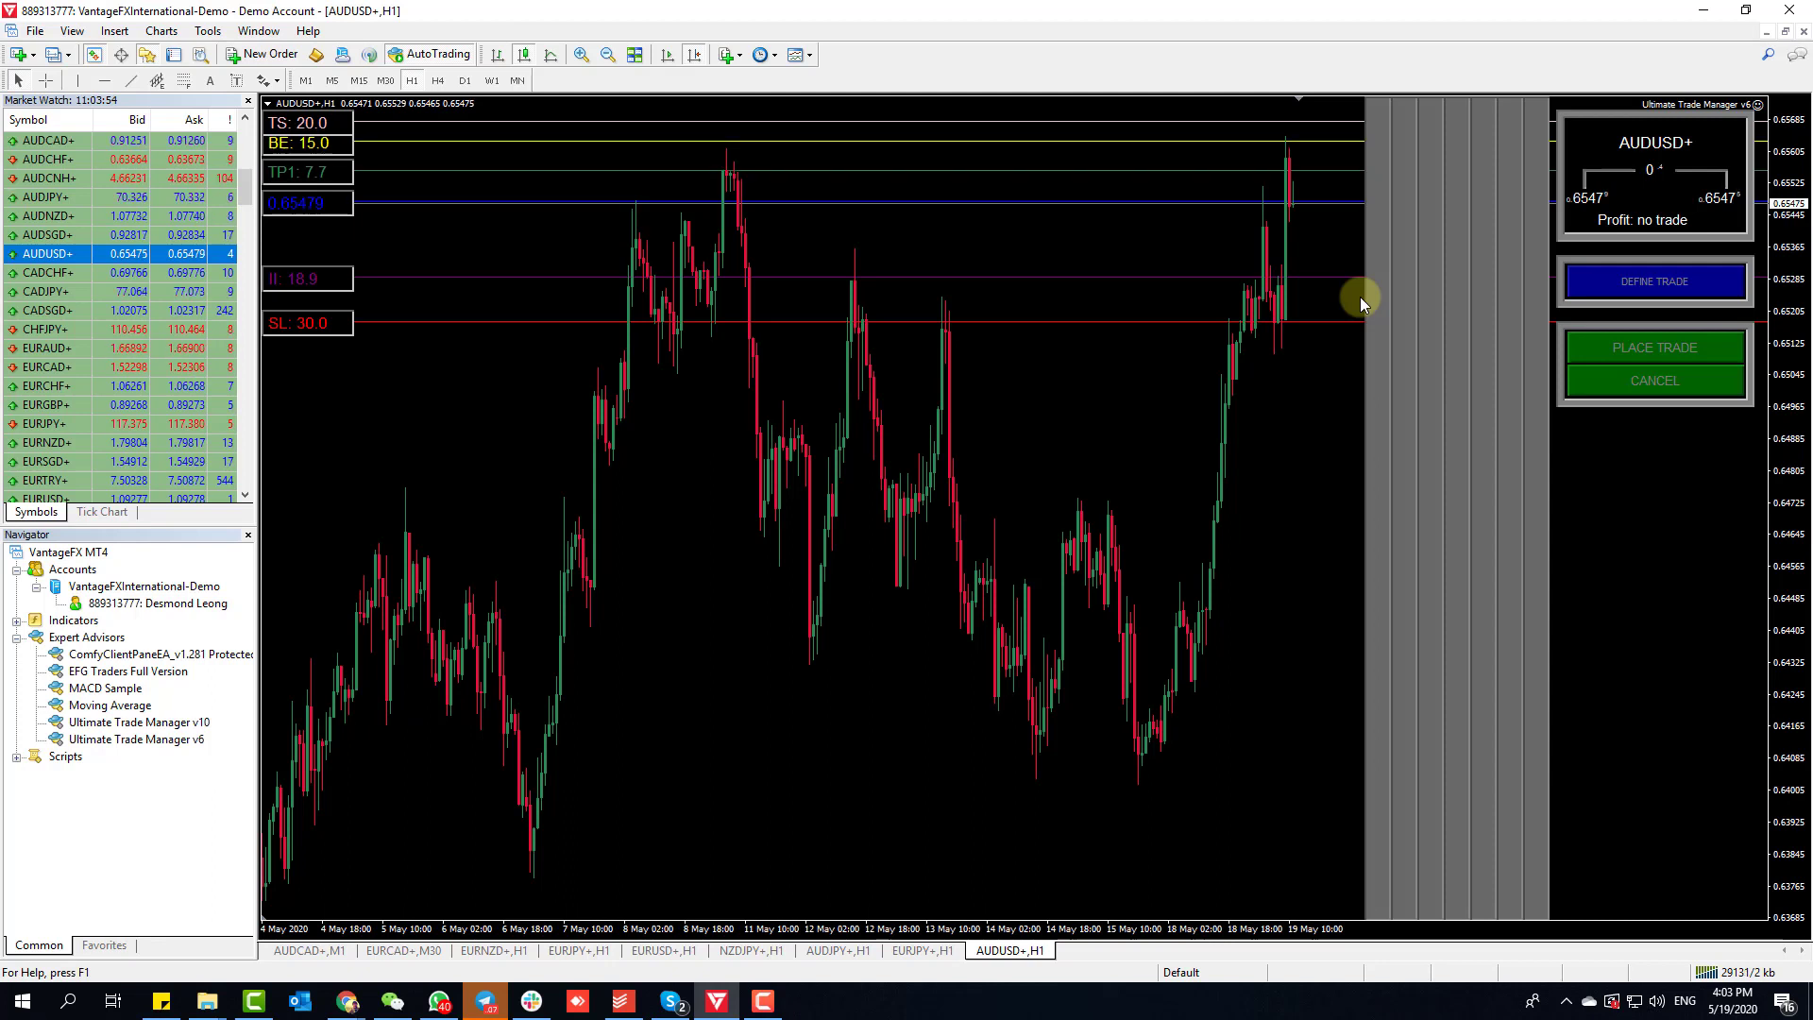
# Step: Restart the buy setup twice, shifting the entry line once, and drag the stop loss to 31.6 pips
pyautogui.click(1621, 380)
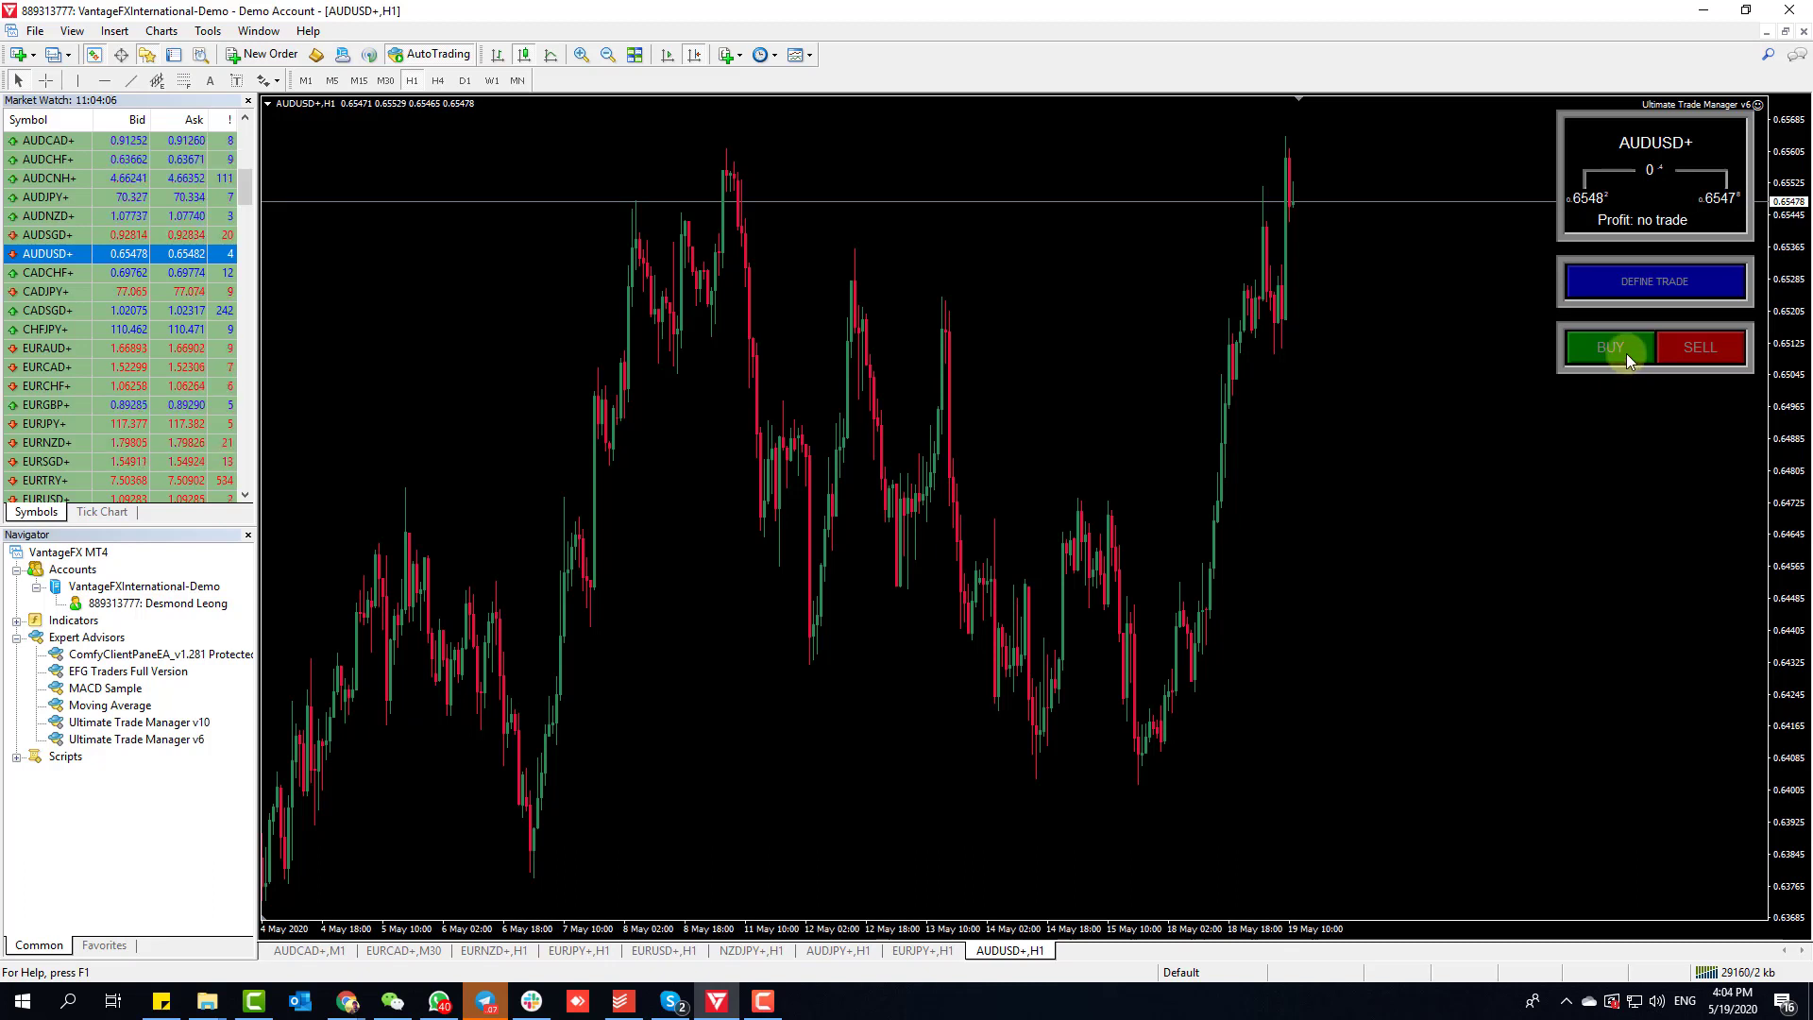
pyautogui.click(1626, 353)
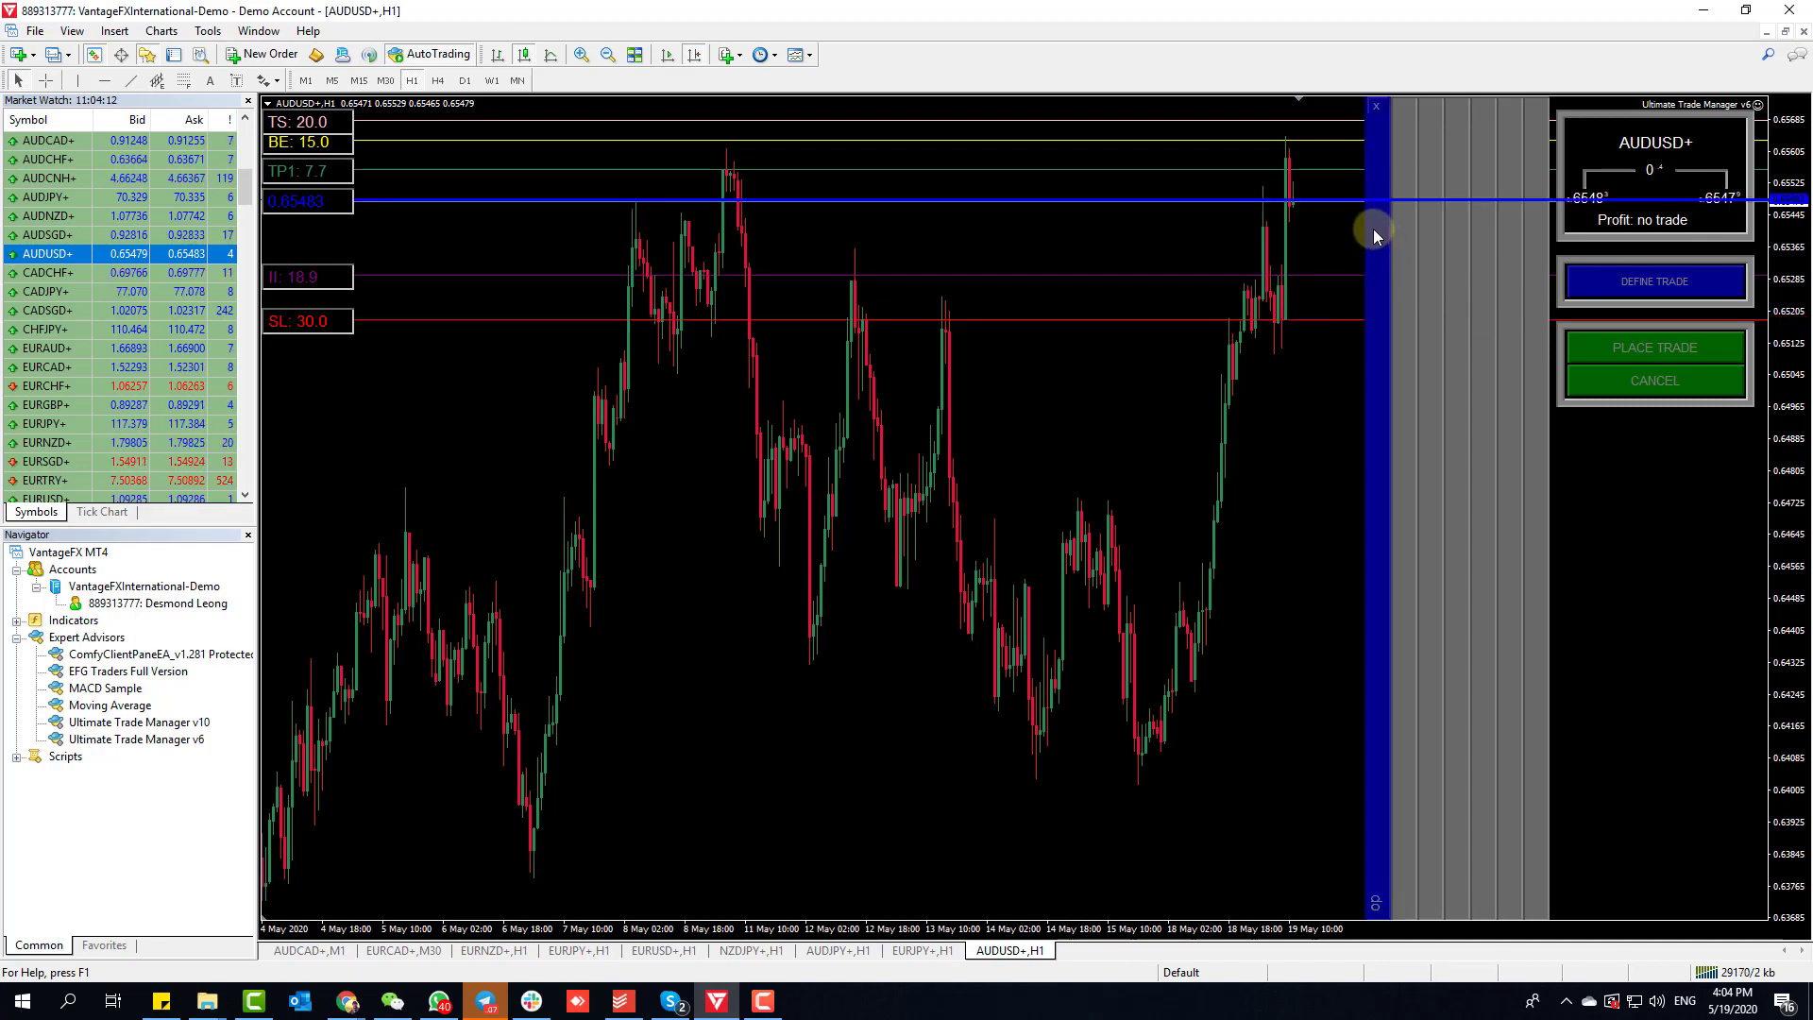
pyautogui.moveTo(1382, 207); pyautogui.dragTo(1370, 146)
pyautogui.click(1672, 387)
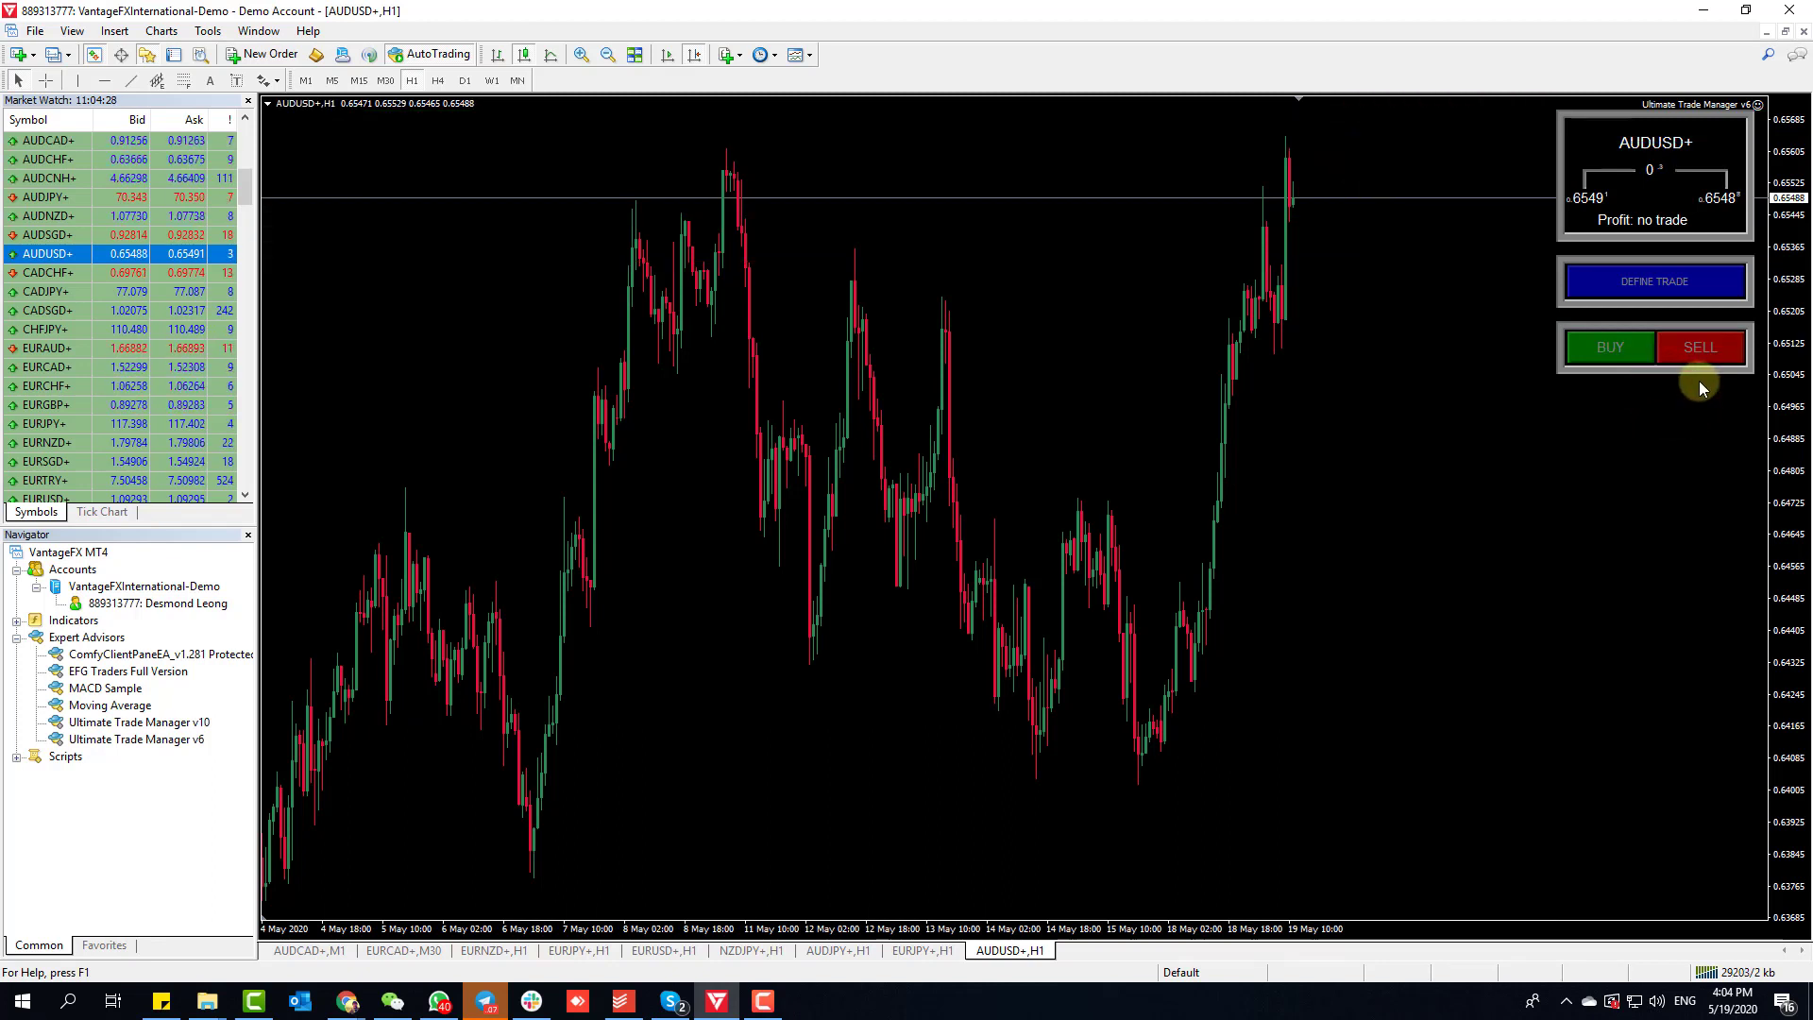
pyautogui.click(1627, 348)
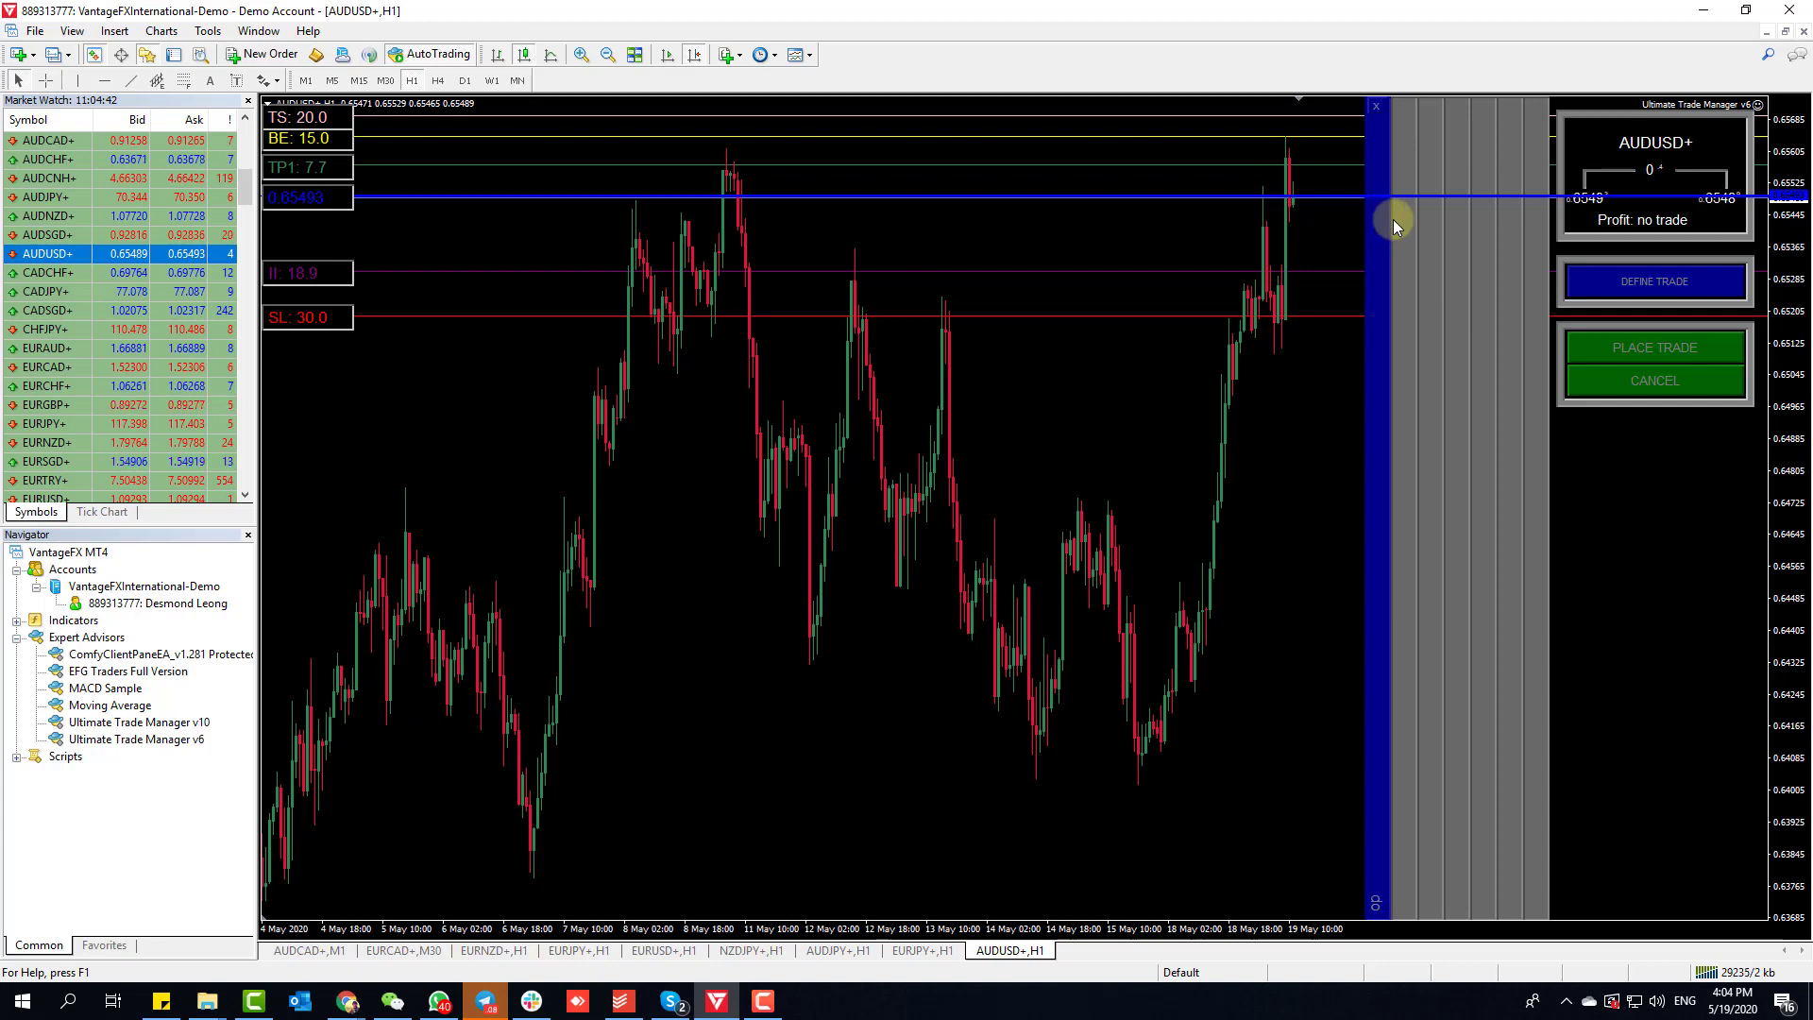
pyautogui.moveTo(1406, 229); pyautogui.dragTo(1424, 145)
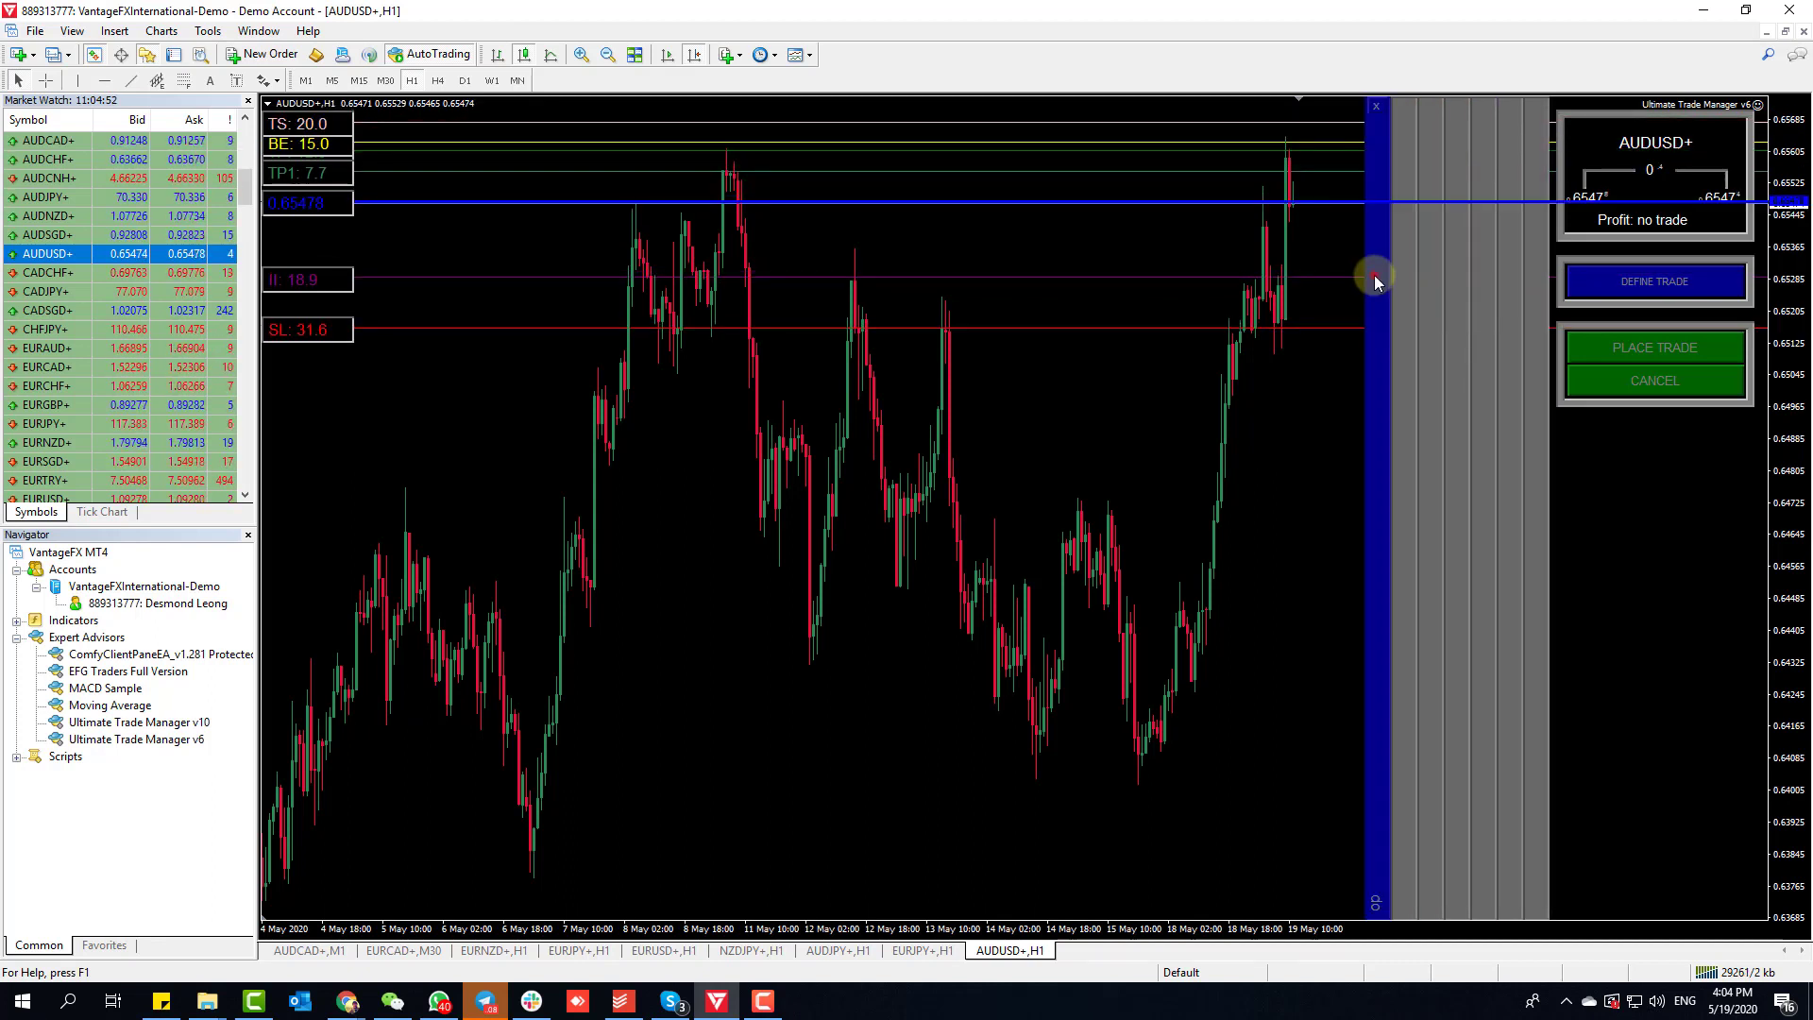
# Step: Move the entry to 0.64768, hide the BE, II, TP1 and TS lines, and raise TP to 39.5 pips
pyautogui.moveTo(1374, 276); pyautogui.dragTo(1355, 492)
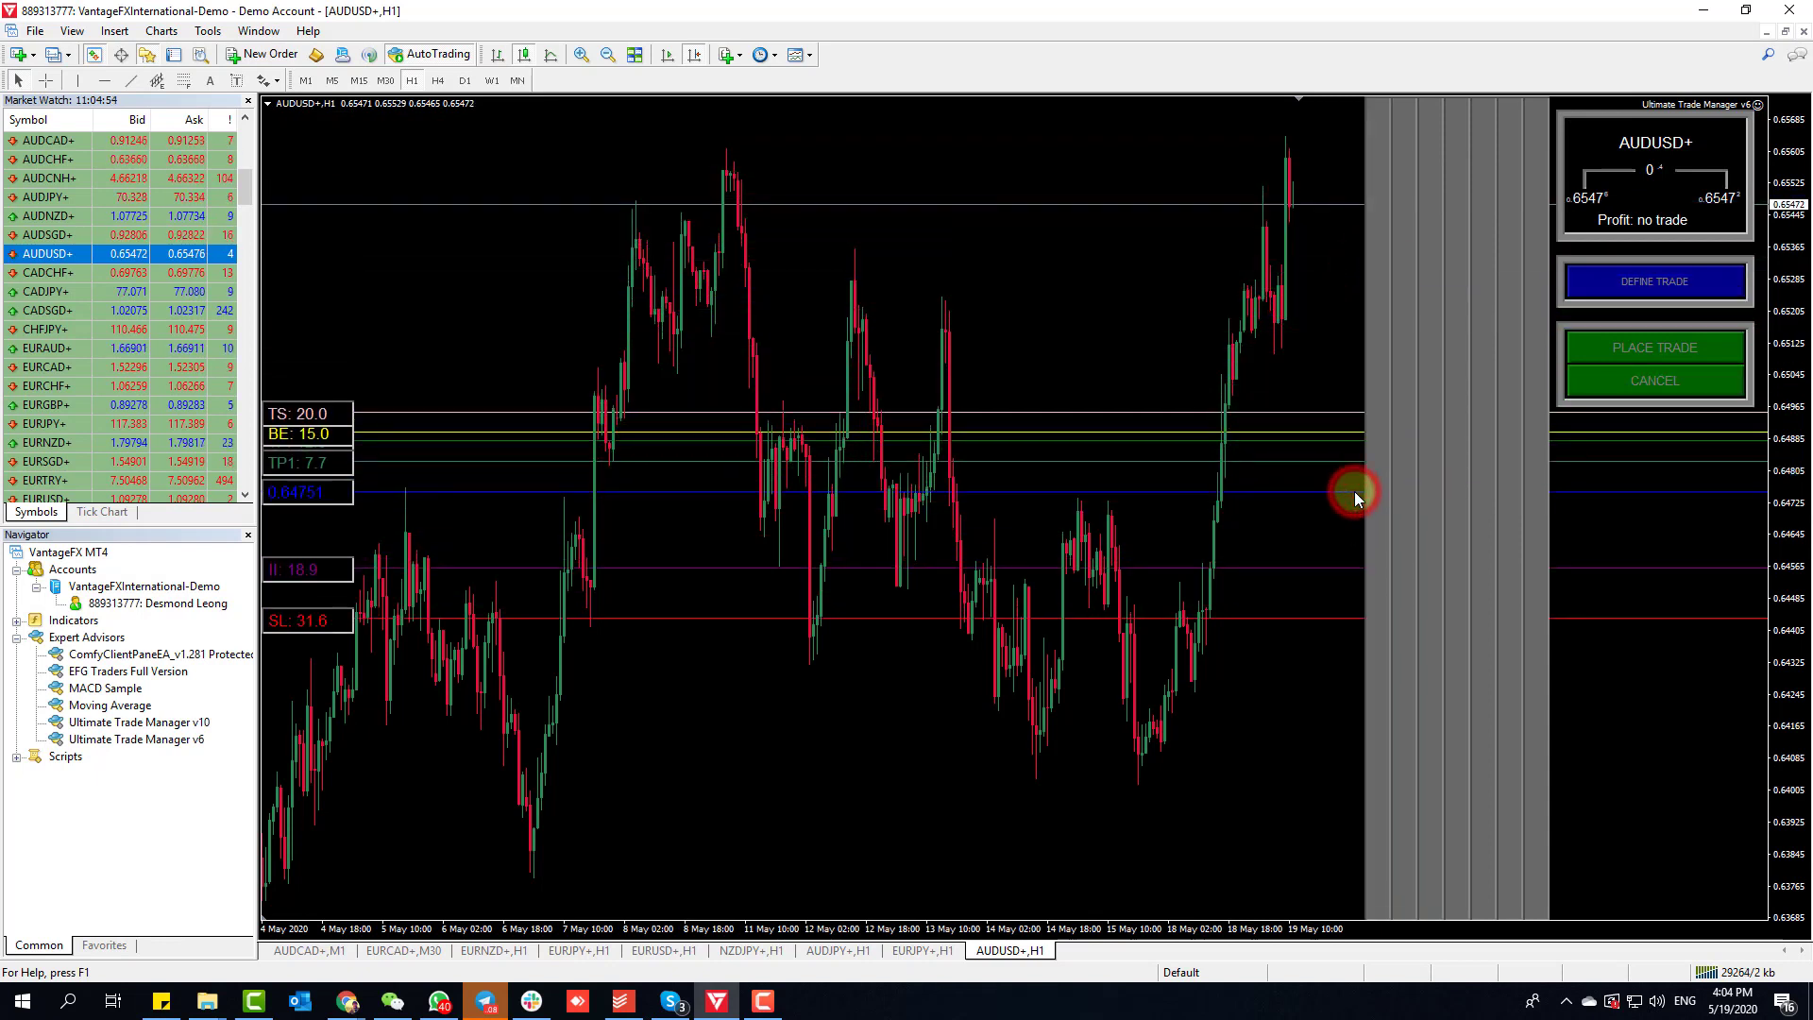
pyautogui.click(1454, 102)
pyautogui.click(1486, 107)
pyautogui.click(1509, 105)
pyautogui.click(1533, 105)
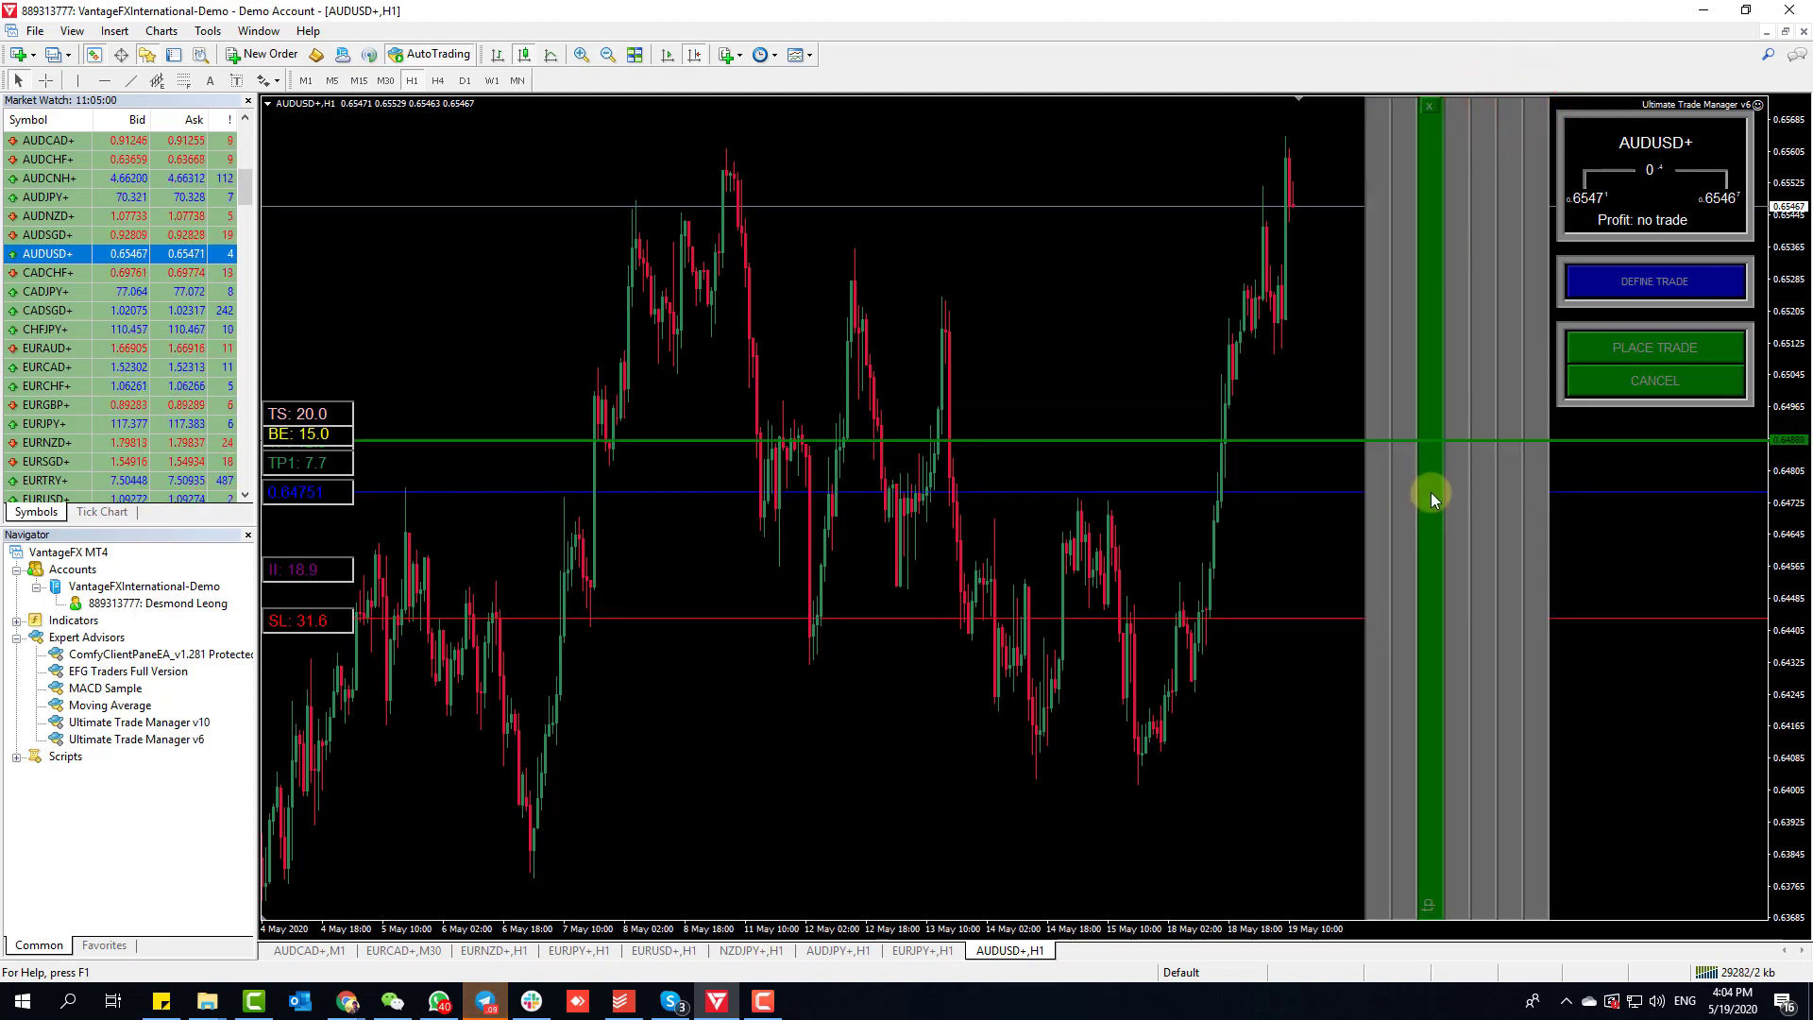
pyautogui.moveTo(1434, 478); pyautogui.dragTo(1434, 333)
pyautogui.moveTo(1381, 486); pyautogui.dragTo(1381, 485)
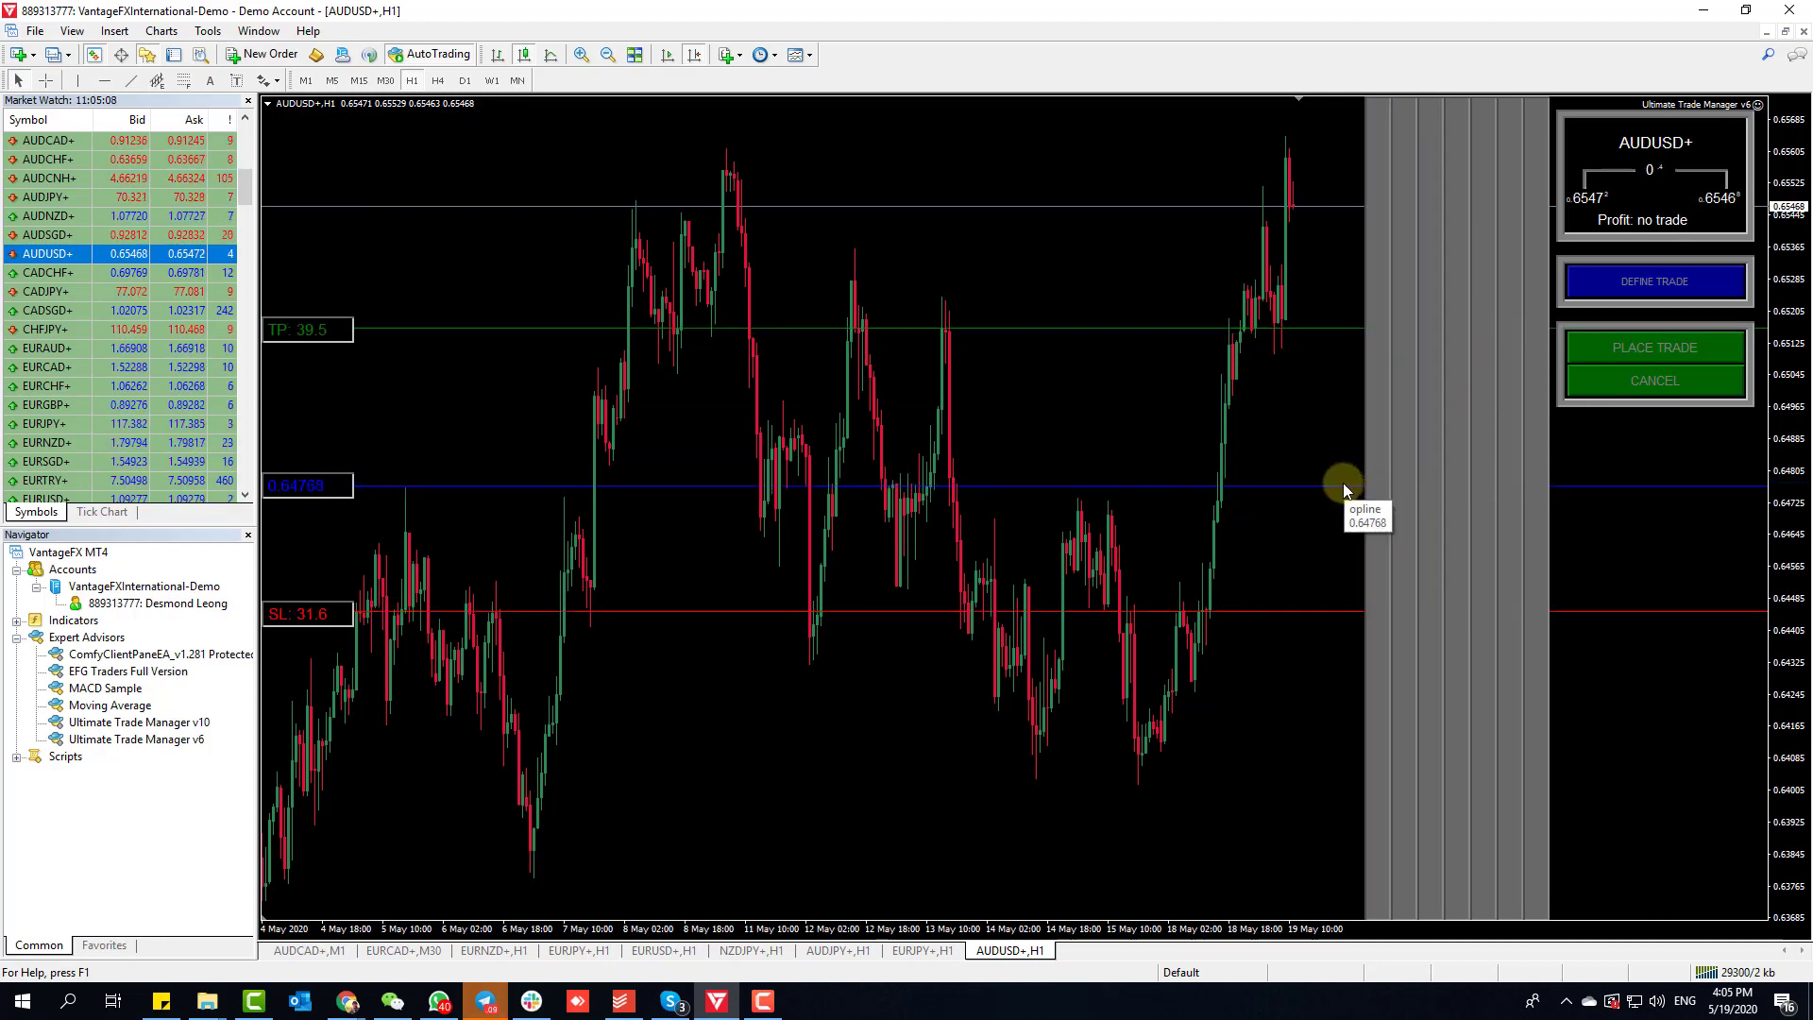
# Step: Size the trade at 1% of equity and move the stop loss up to 14.4 pips, giving 4.97 lots
pyautogui.click(1636, 278)
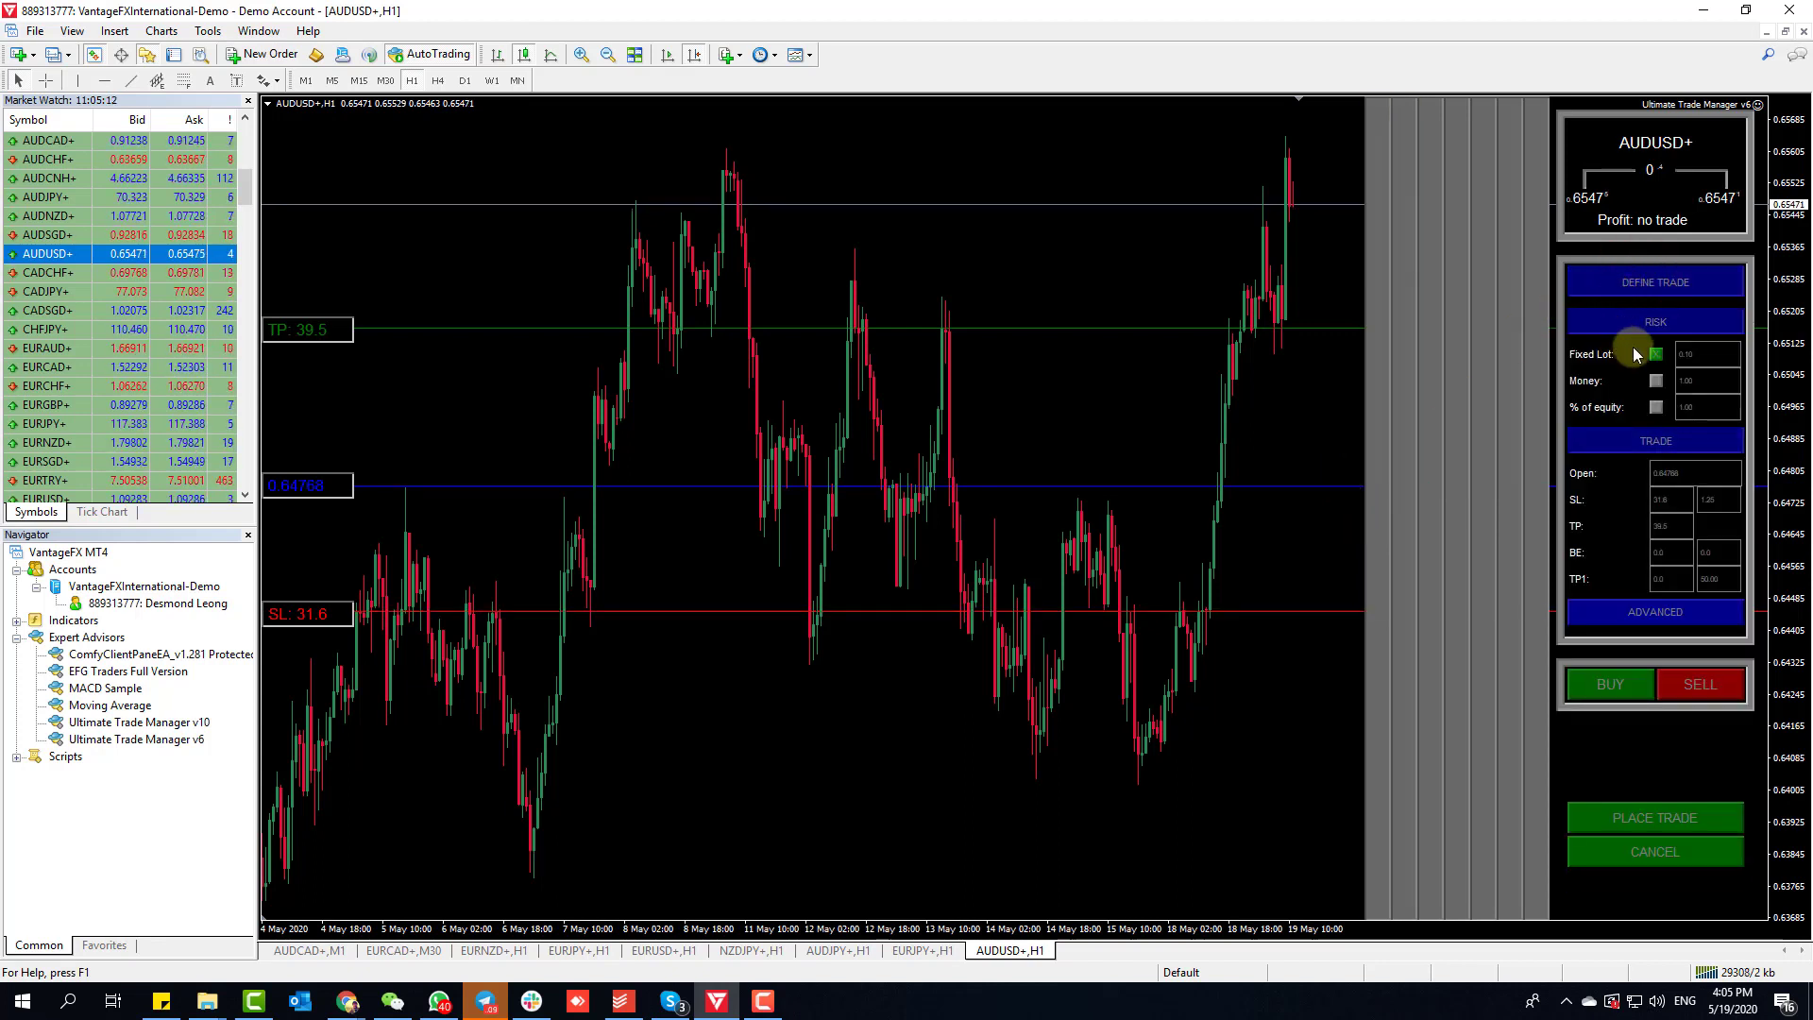
pyautogui.click(1656, 382)
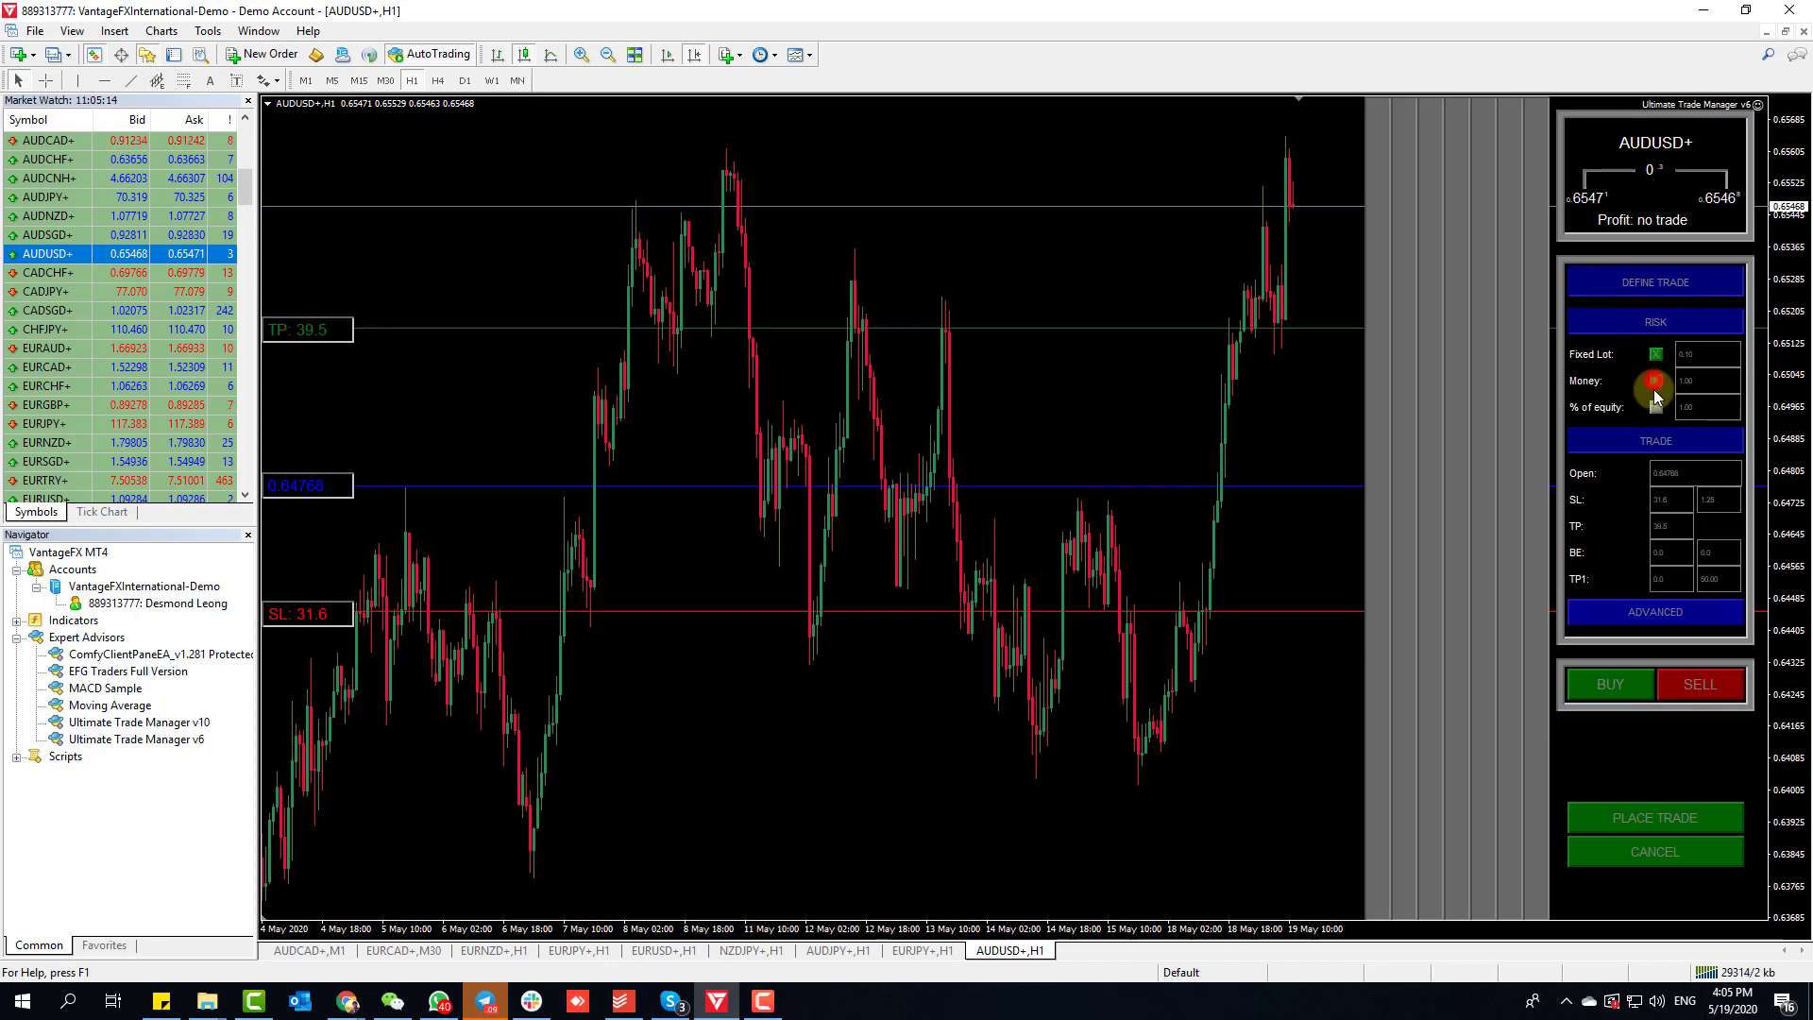
pyautogui.click(1658, 407)
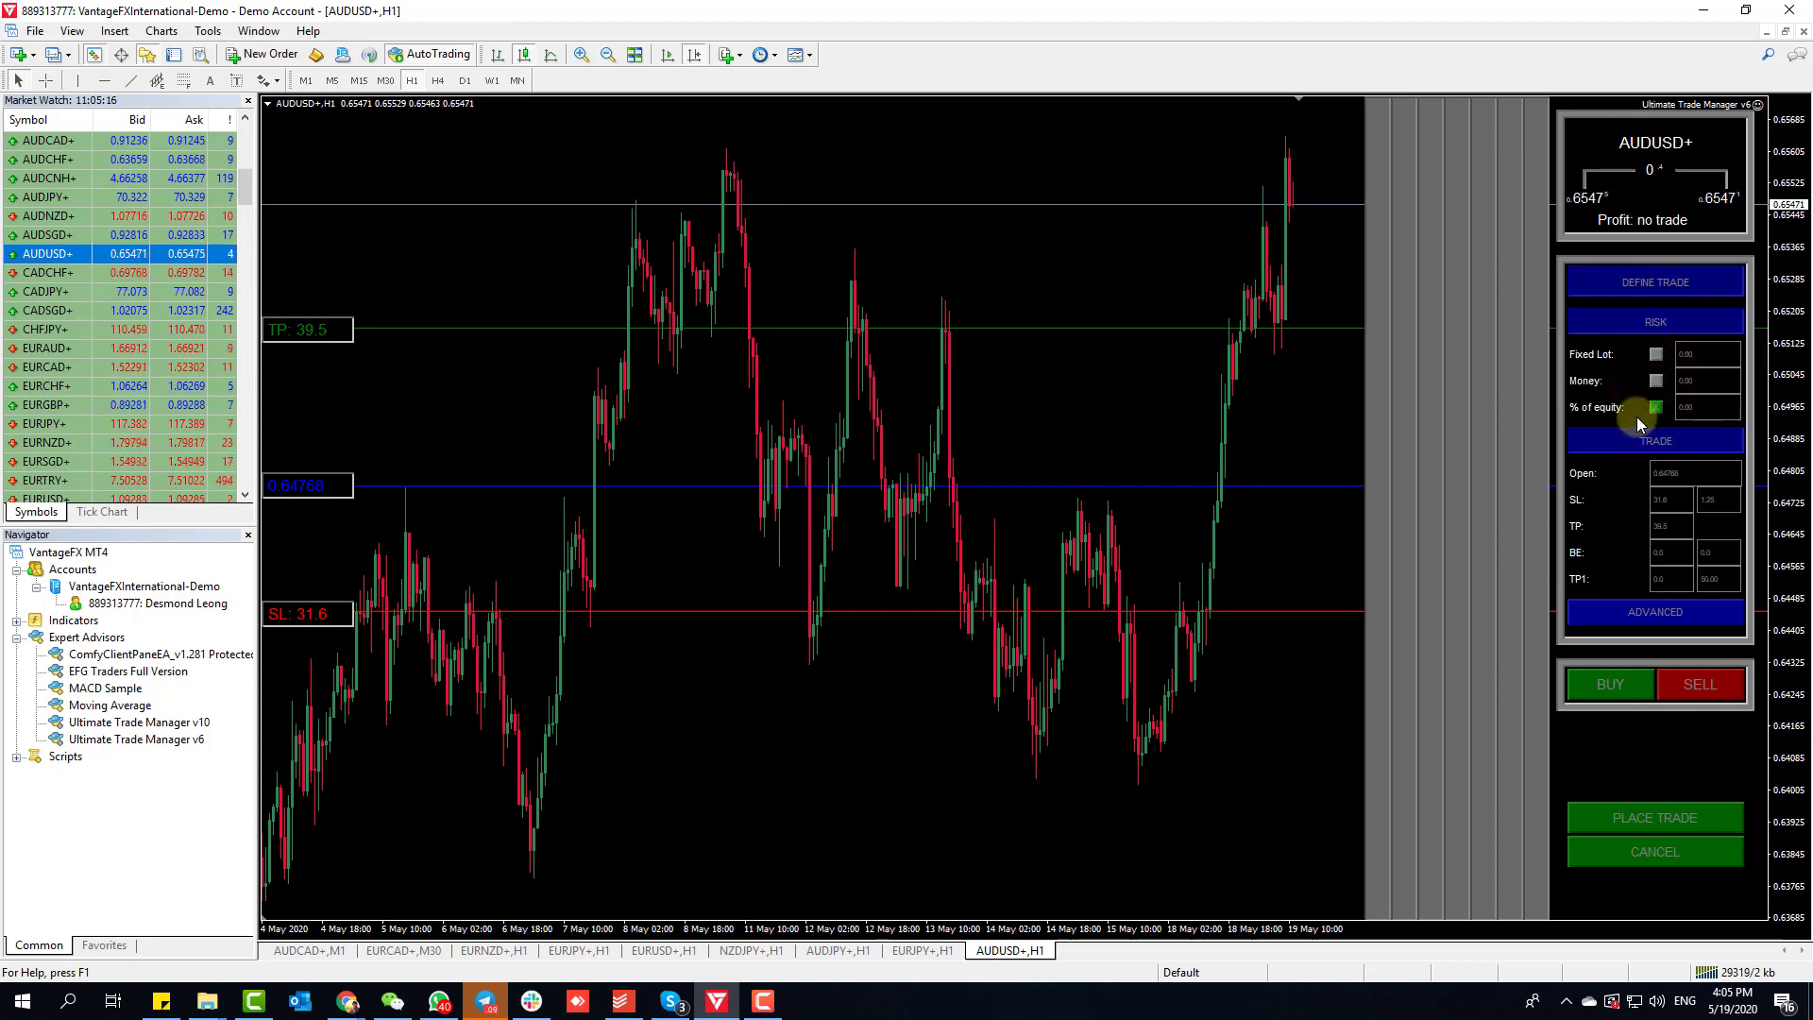
pyautogui.click(1689, 408)
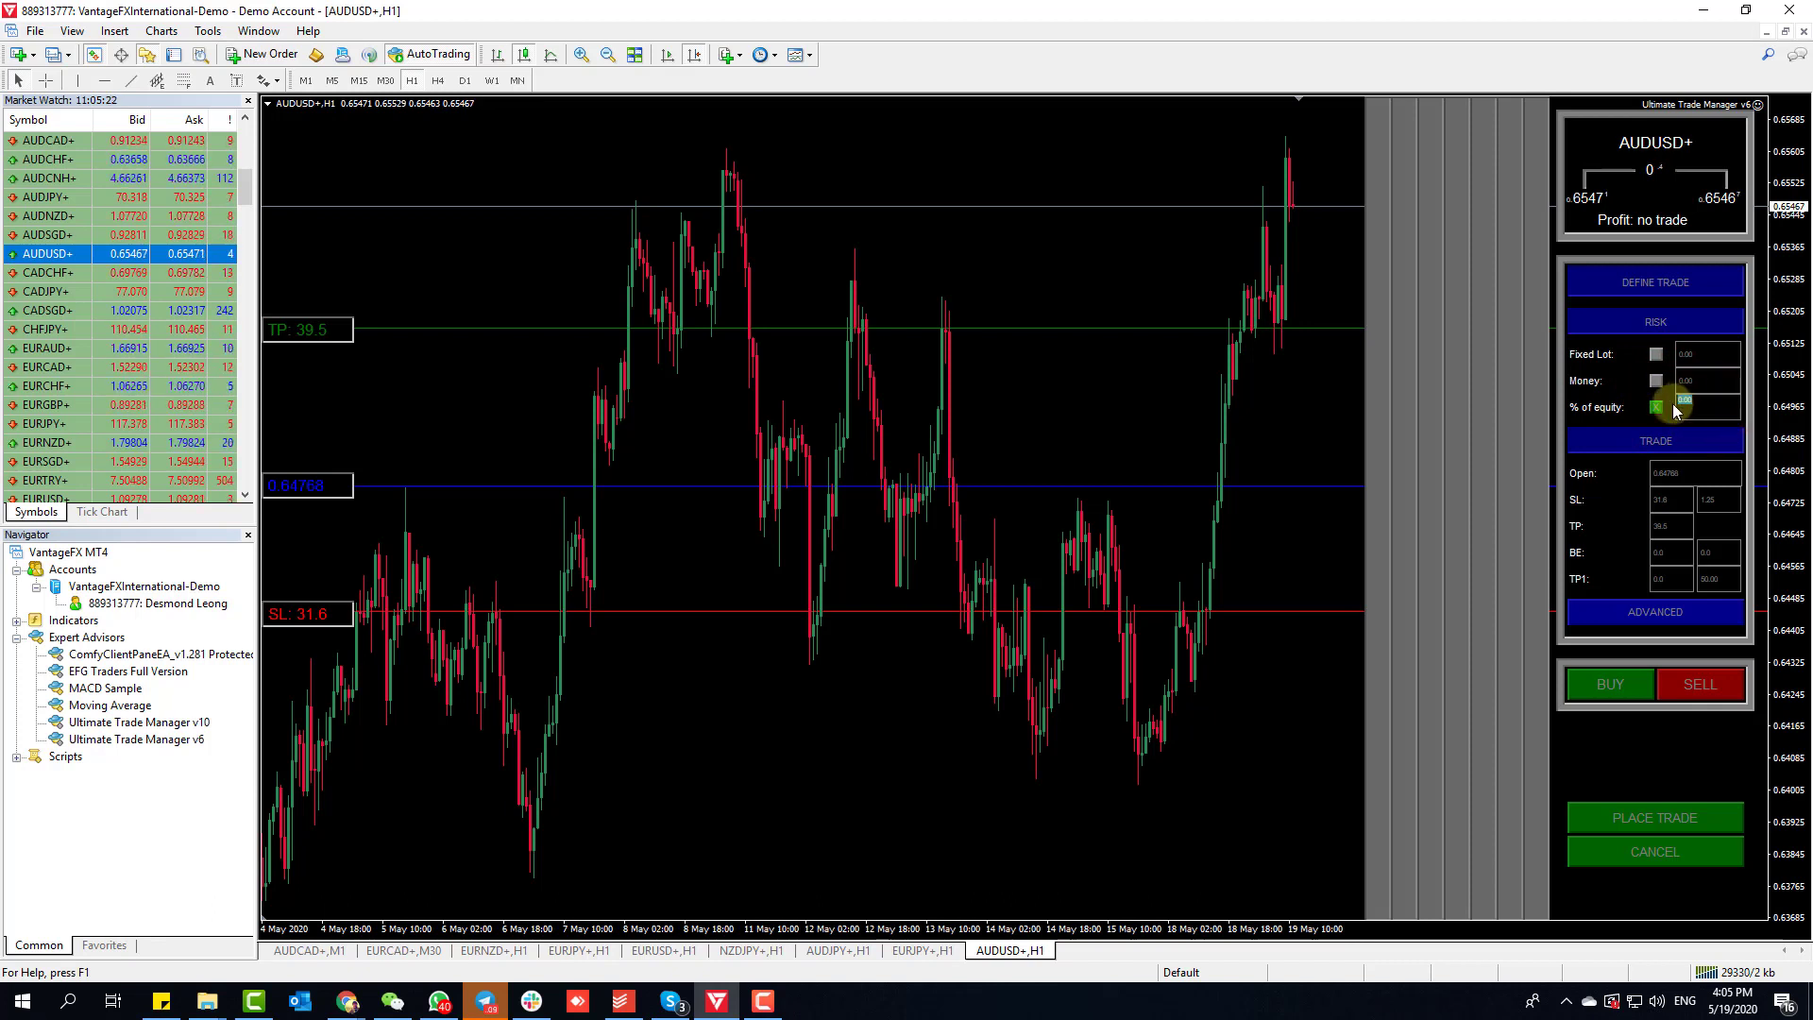
pyautogui.press('BackSpace')
pyautogui.write('1')
pyautogui.press('Return')
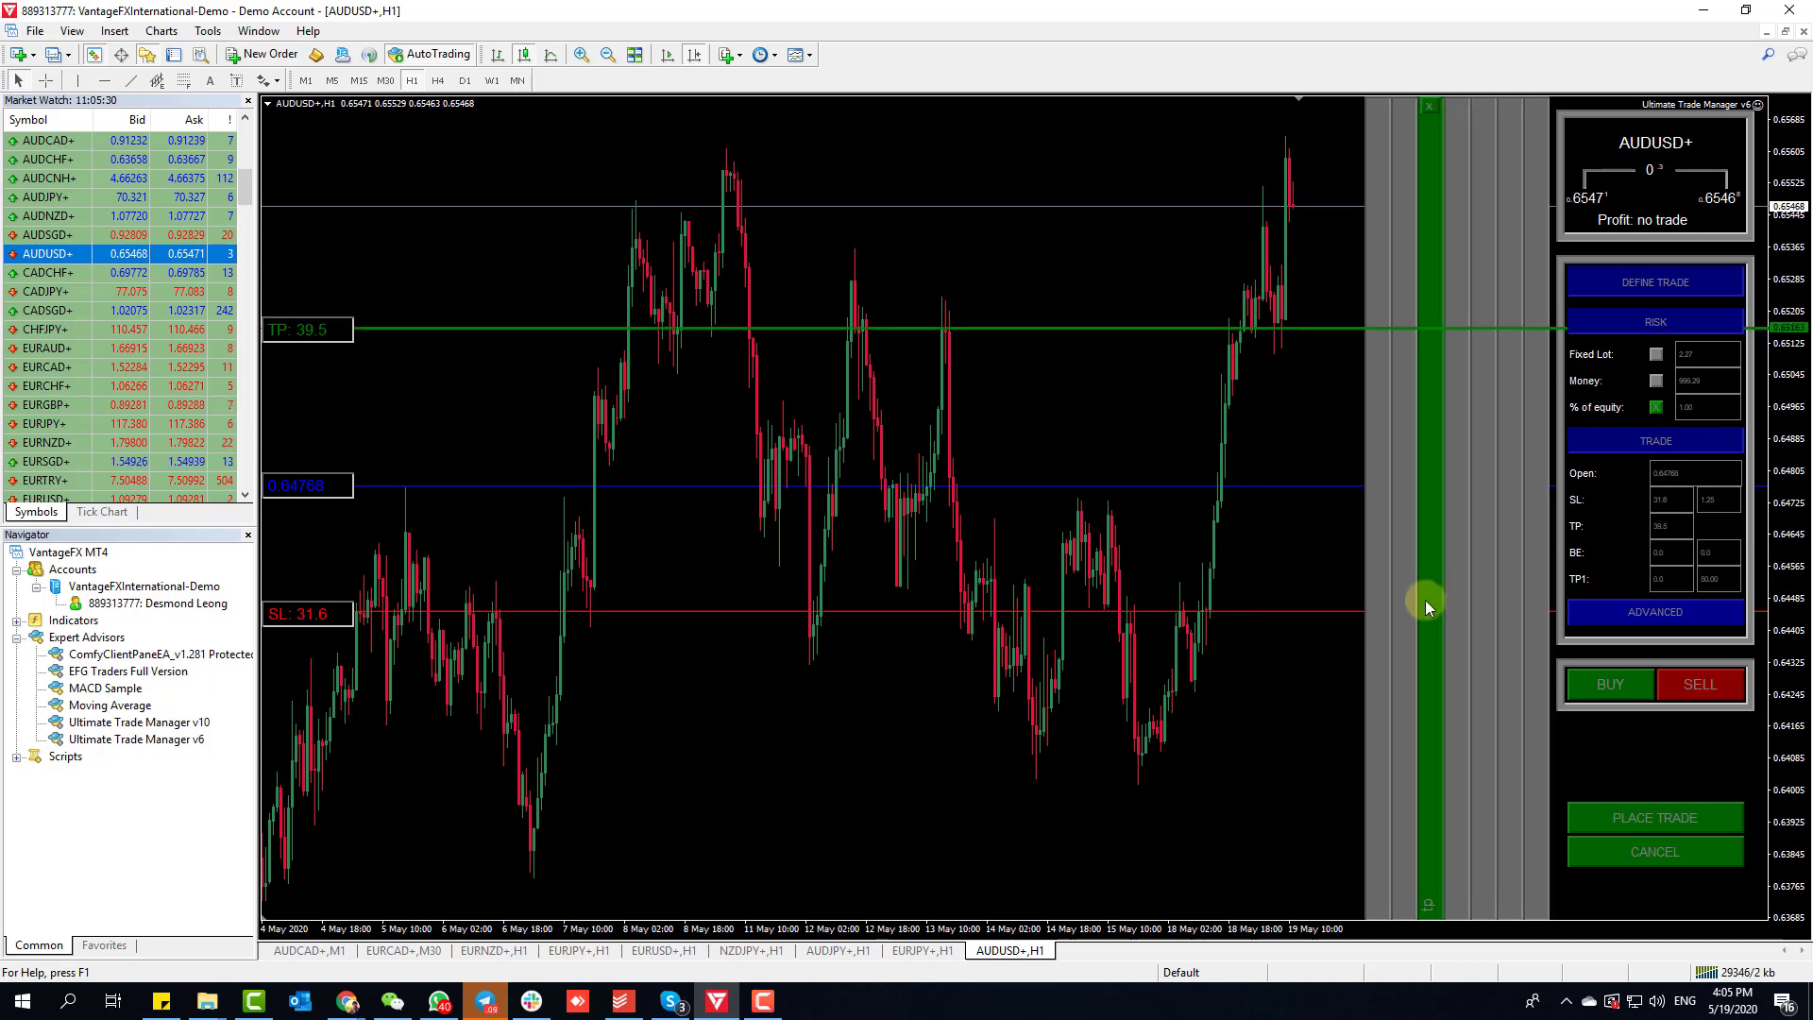
pyautogui.moveTo(1409, 604)
pyautogui.mouseDown()
pyautogui.moveTo(1405, 493)
pyautogui.moveTo(1421, 589)
pyautogui.moveTo(1400, 591)
pyautogui.moveTo(1403, 544)
pyautogui.mouseUp()
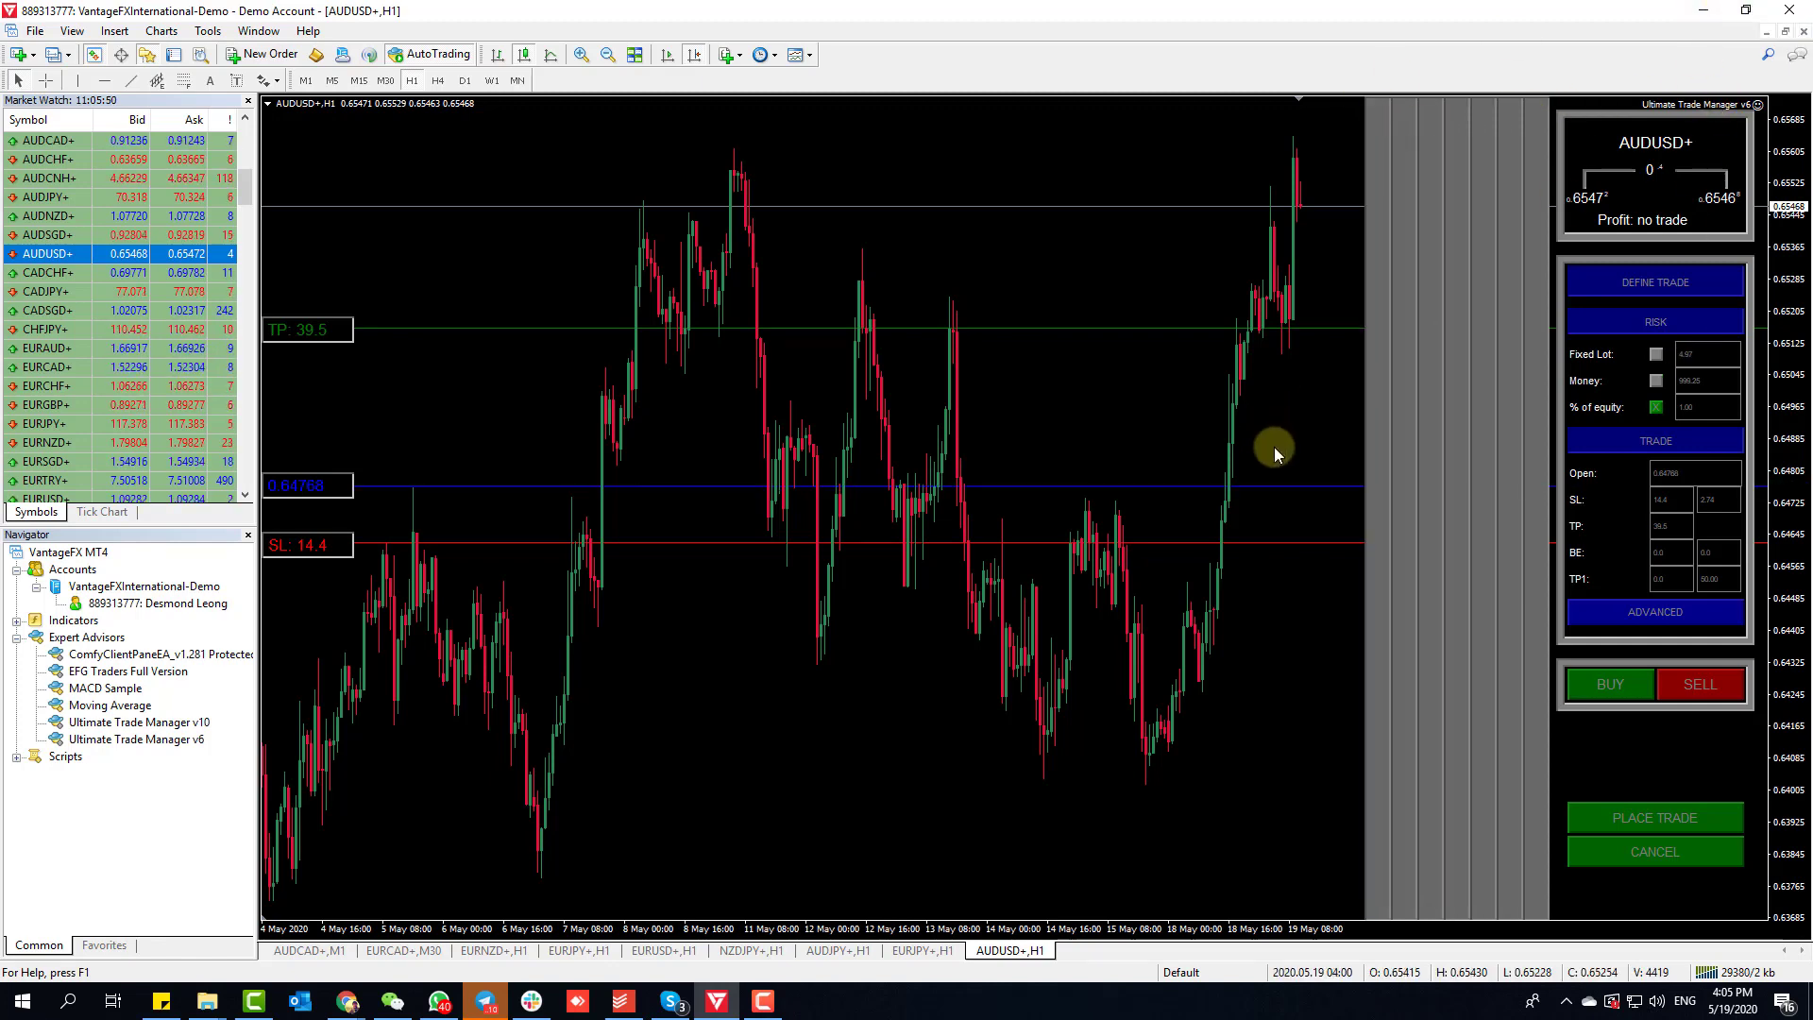
# Step: Show the Terminal's Articles list with Ctrl+T, adjust its height, and collapse the trade level fields
pyautogui.hotkey('ctrl', 't')
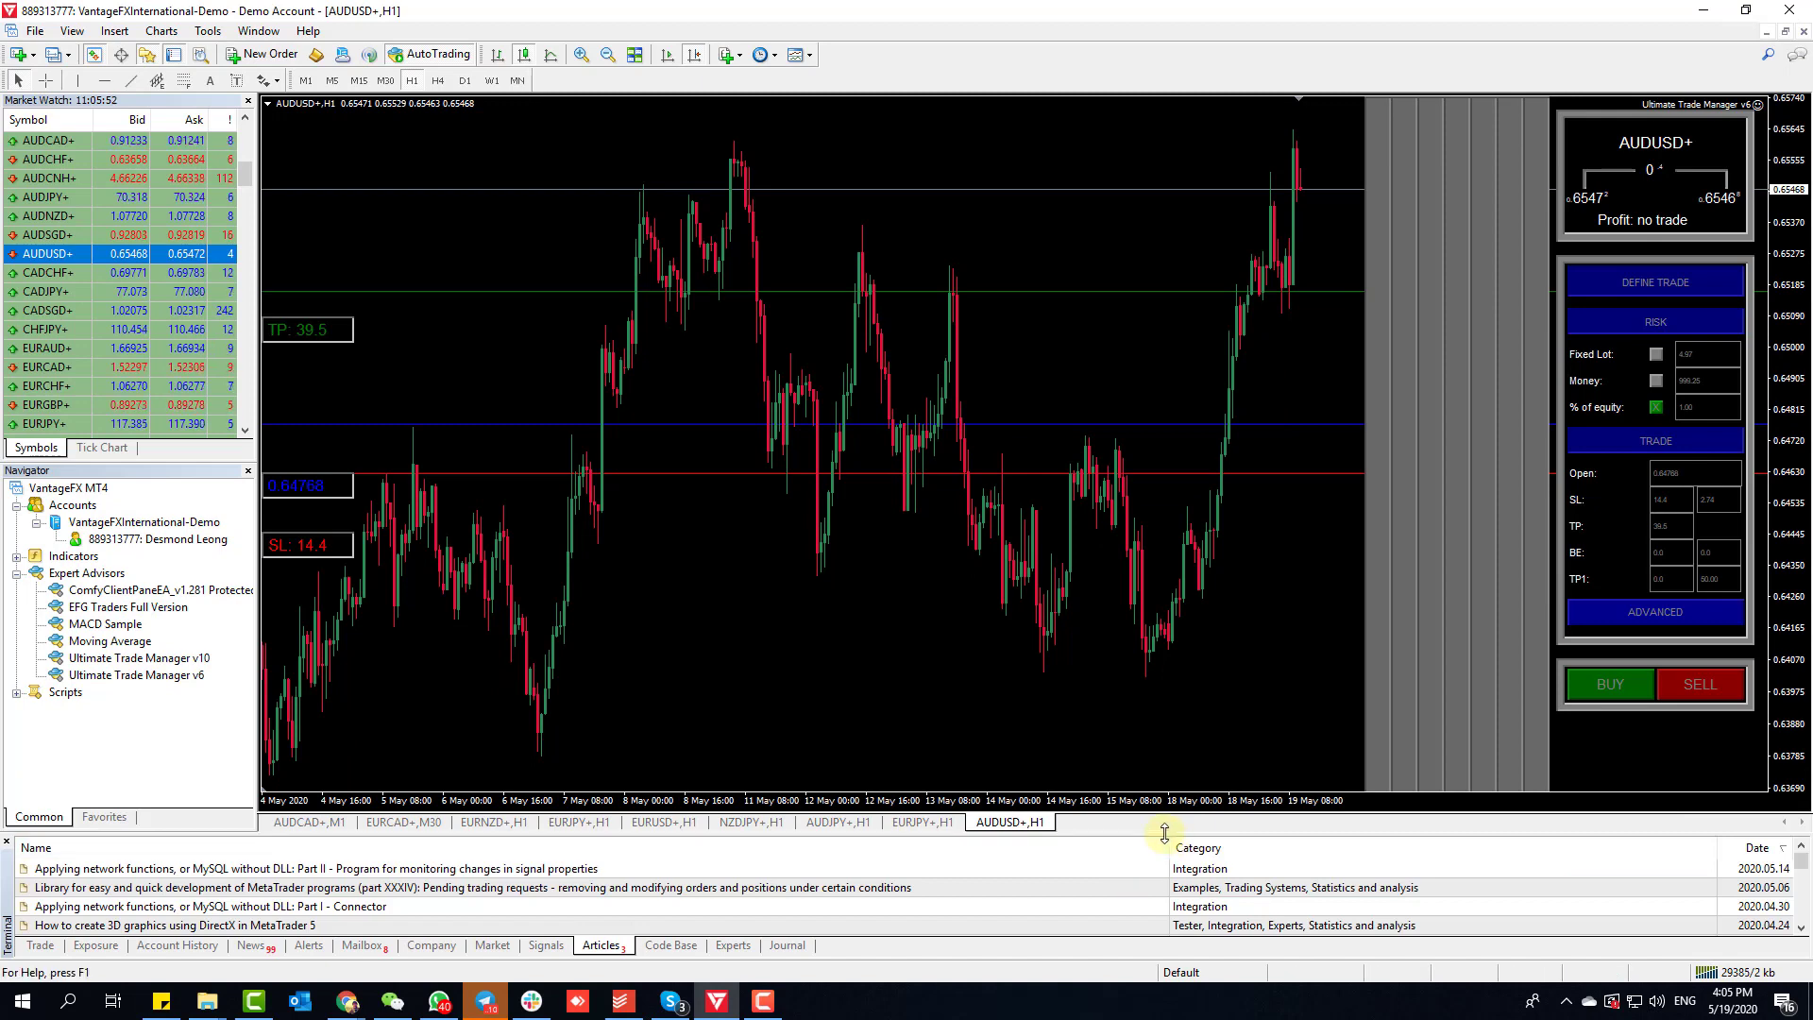
pyautogui.moveTo(1165, 833); pyautogui.dragTo(1192, 583)
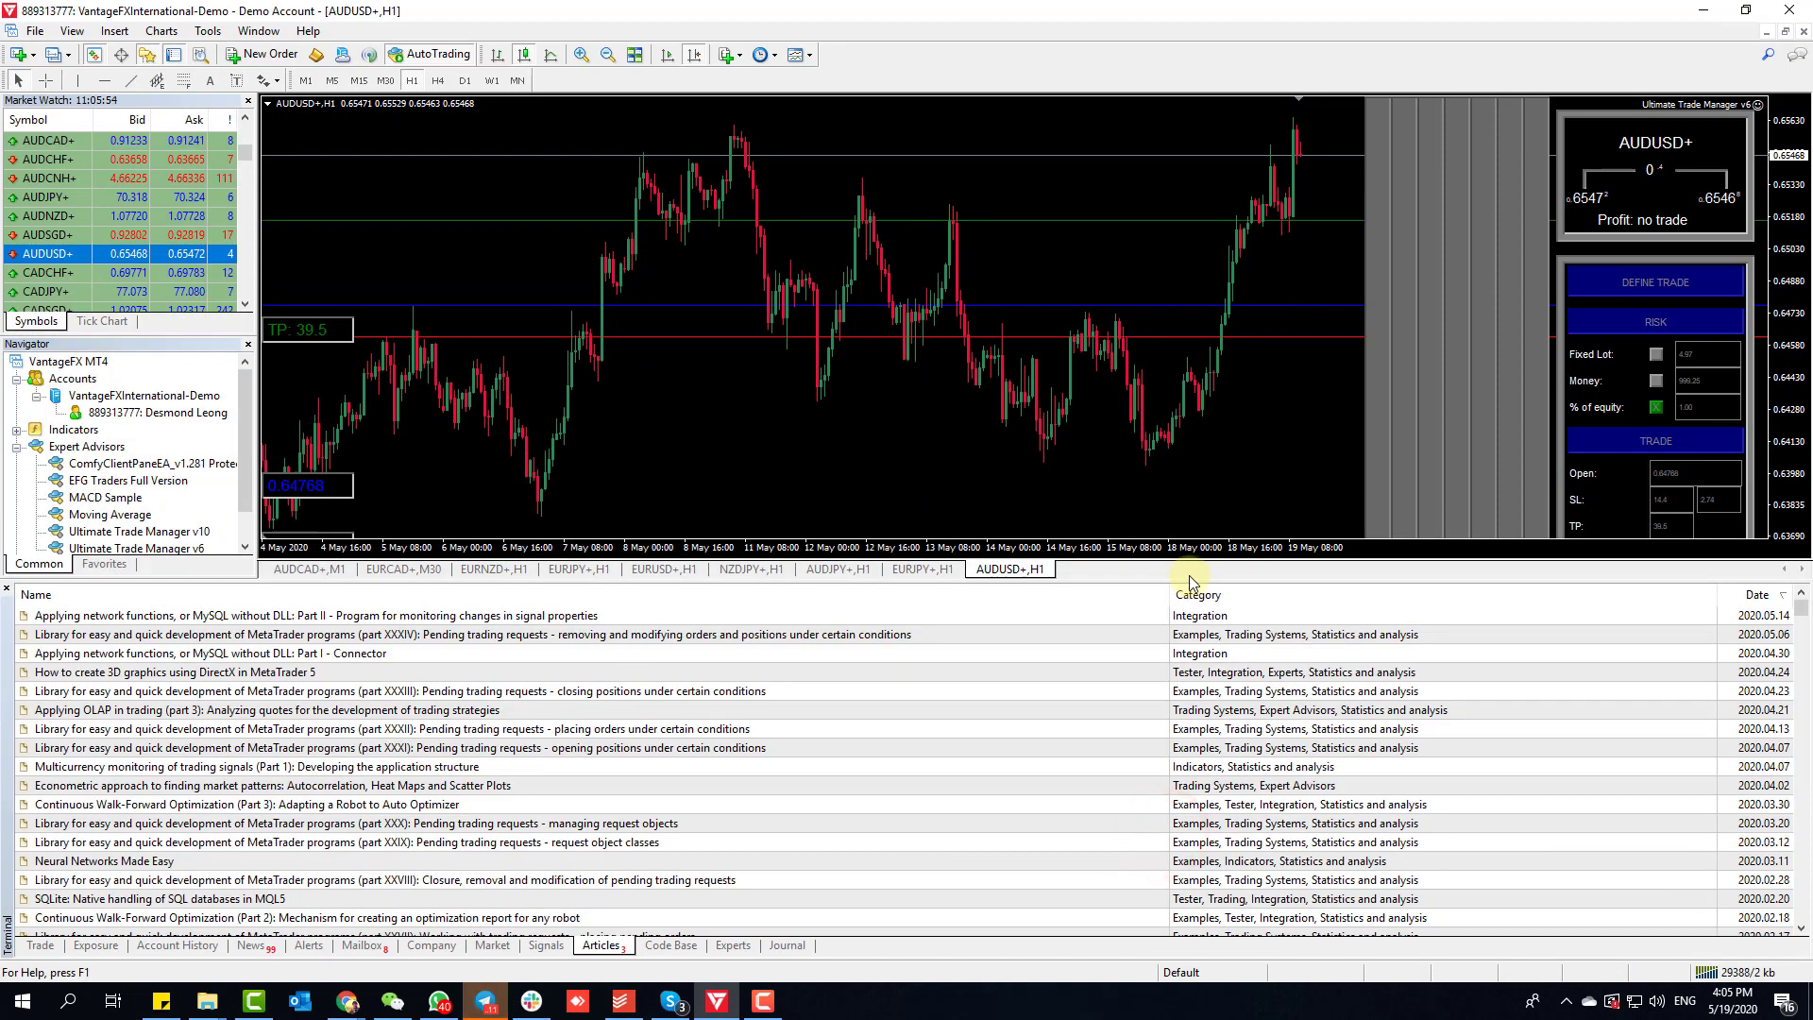
pyautogui.click(1278, 474)
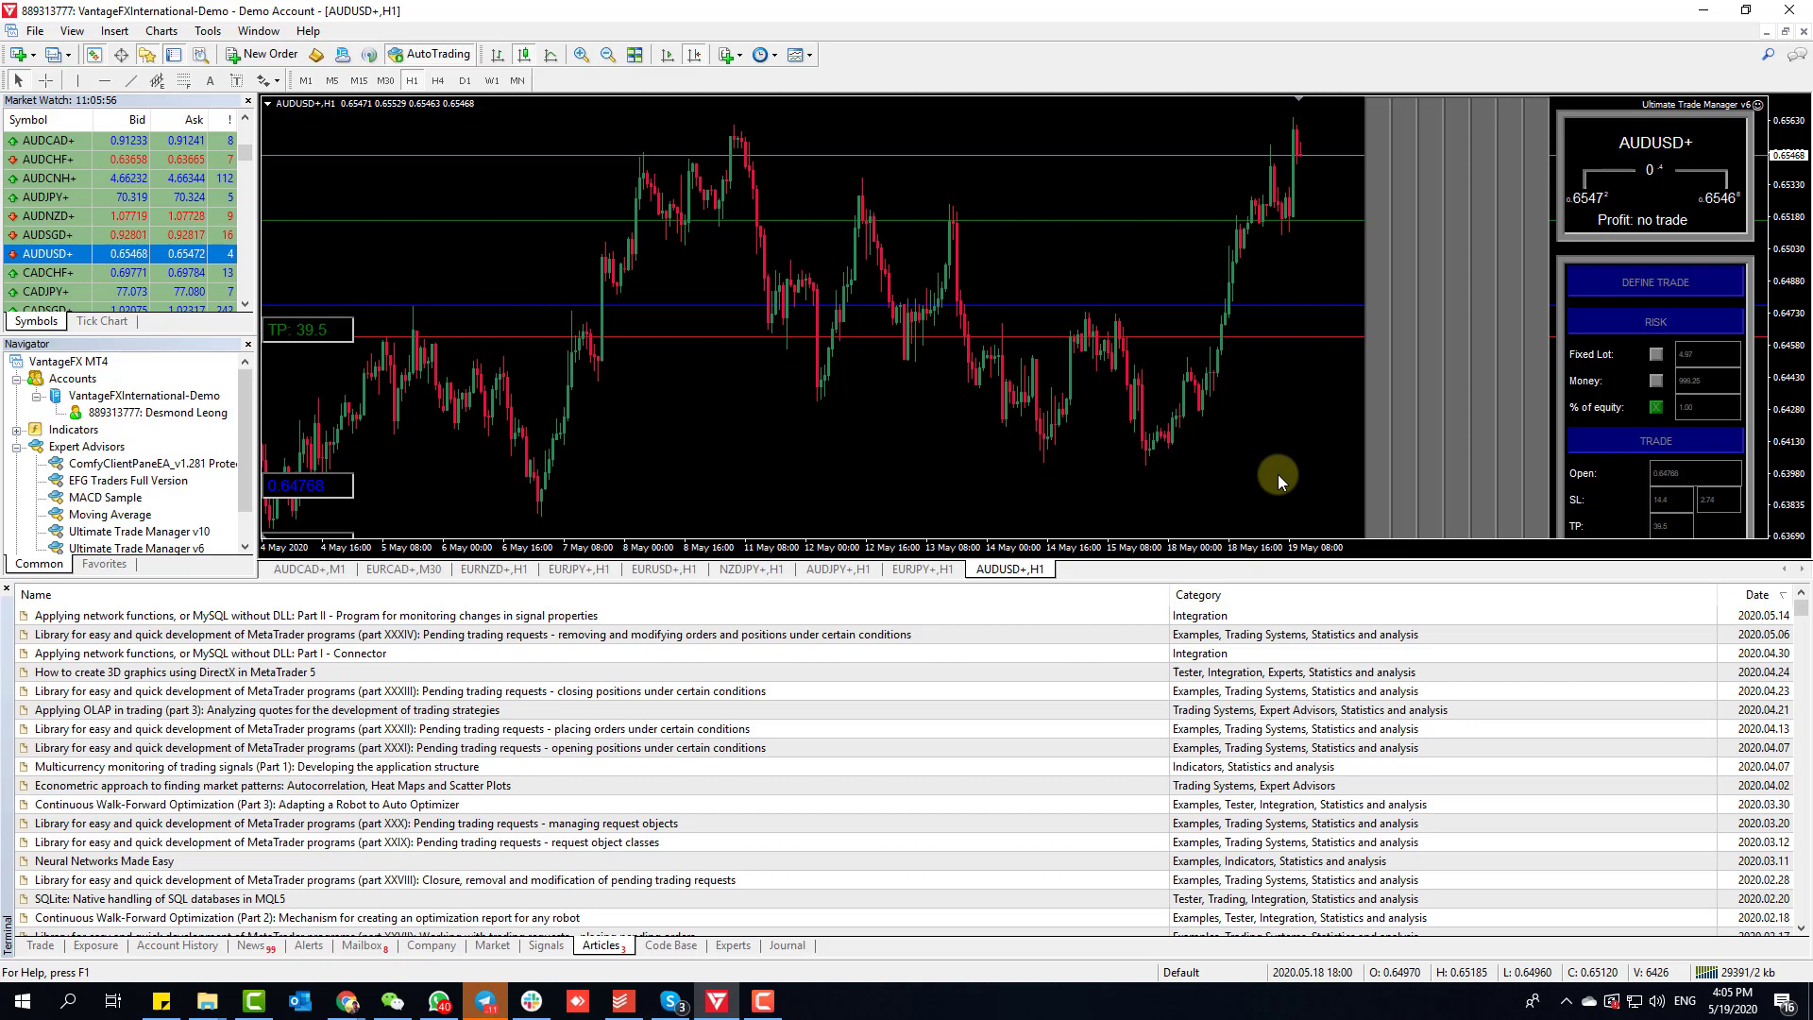
pyautogui.click(1171, 580)
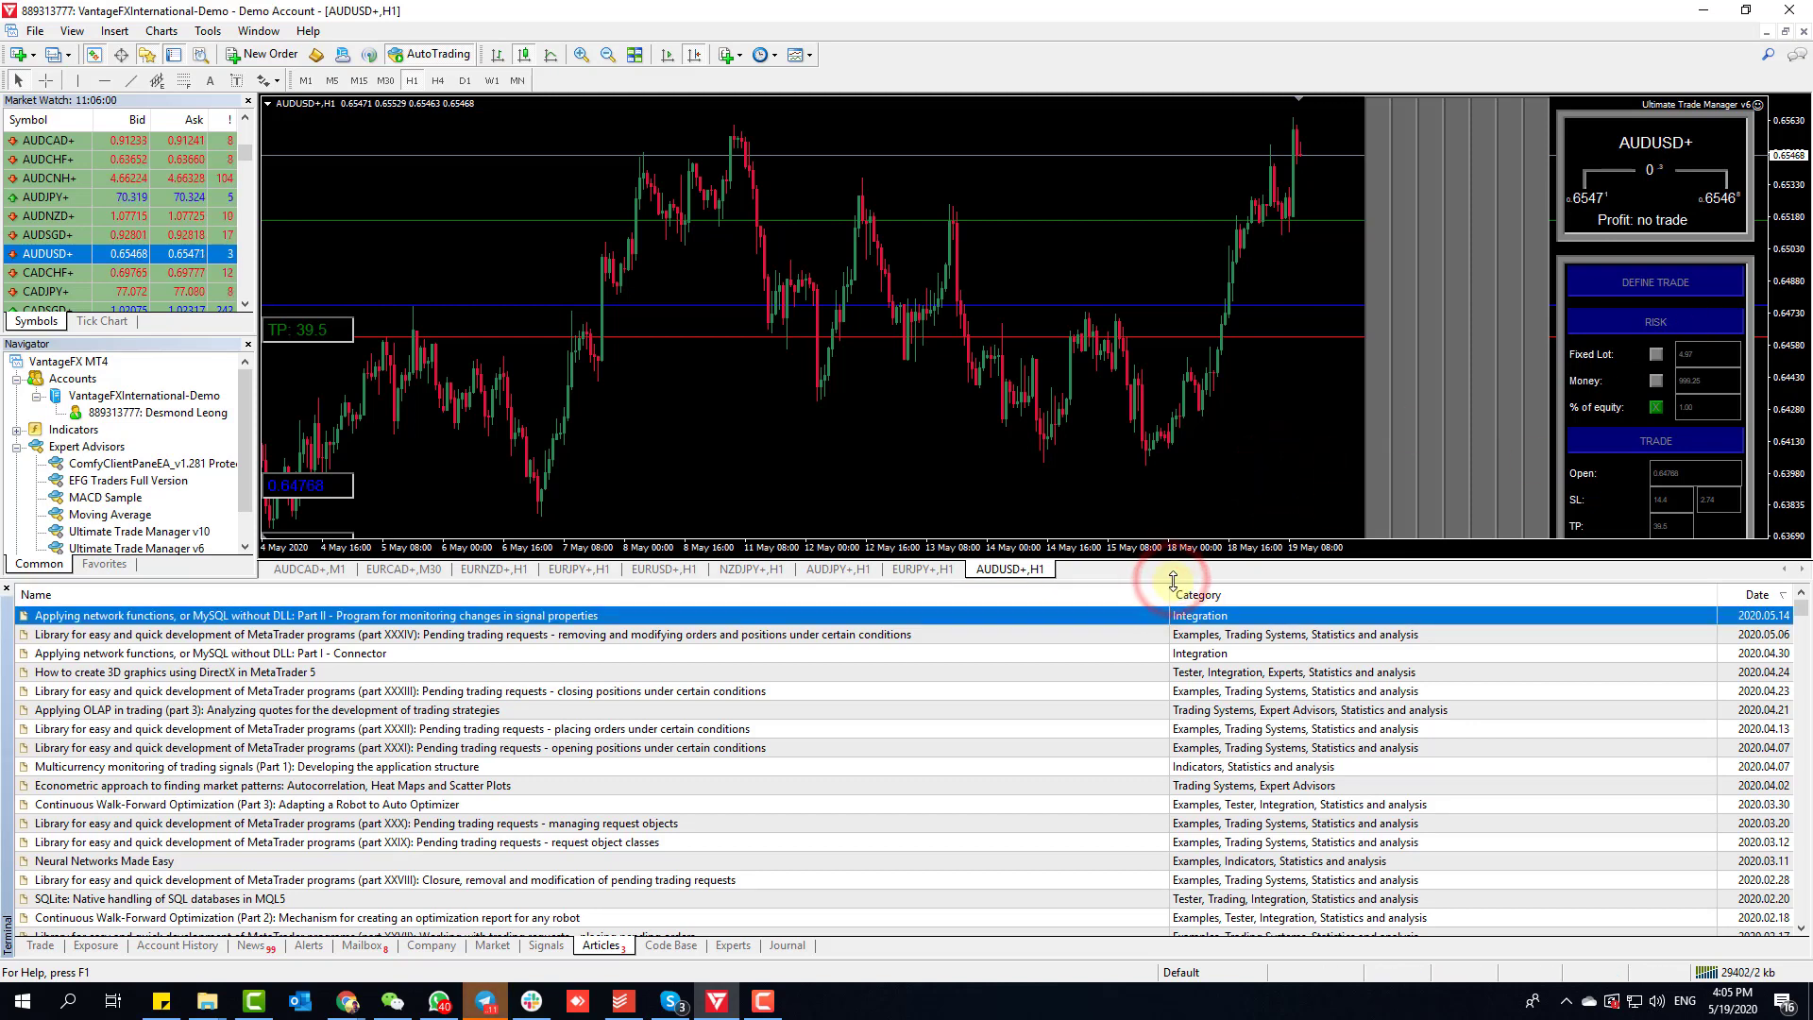
pyautogui.moveTo(1171, 580); pyautogui.dragTo(1196, 671)
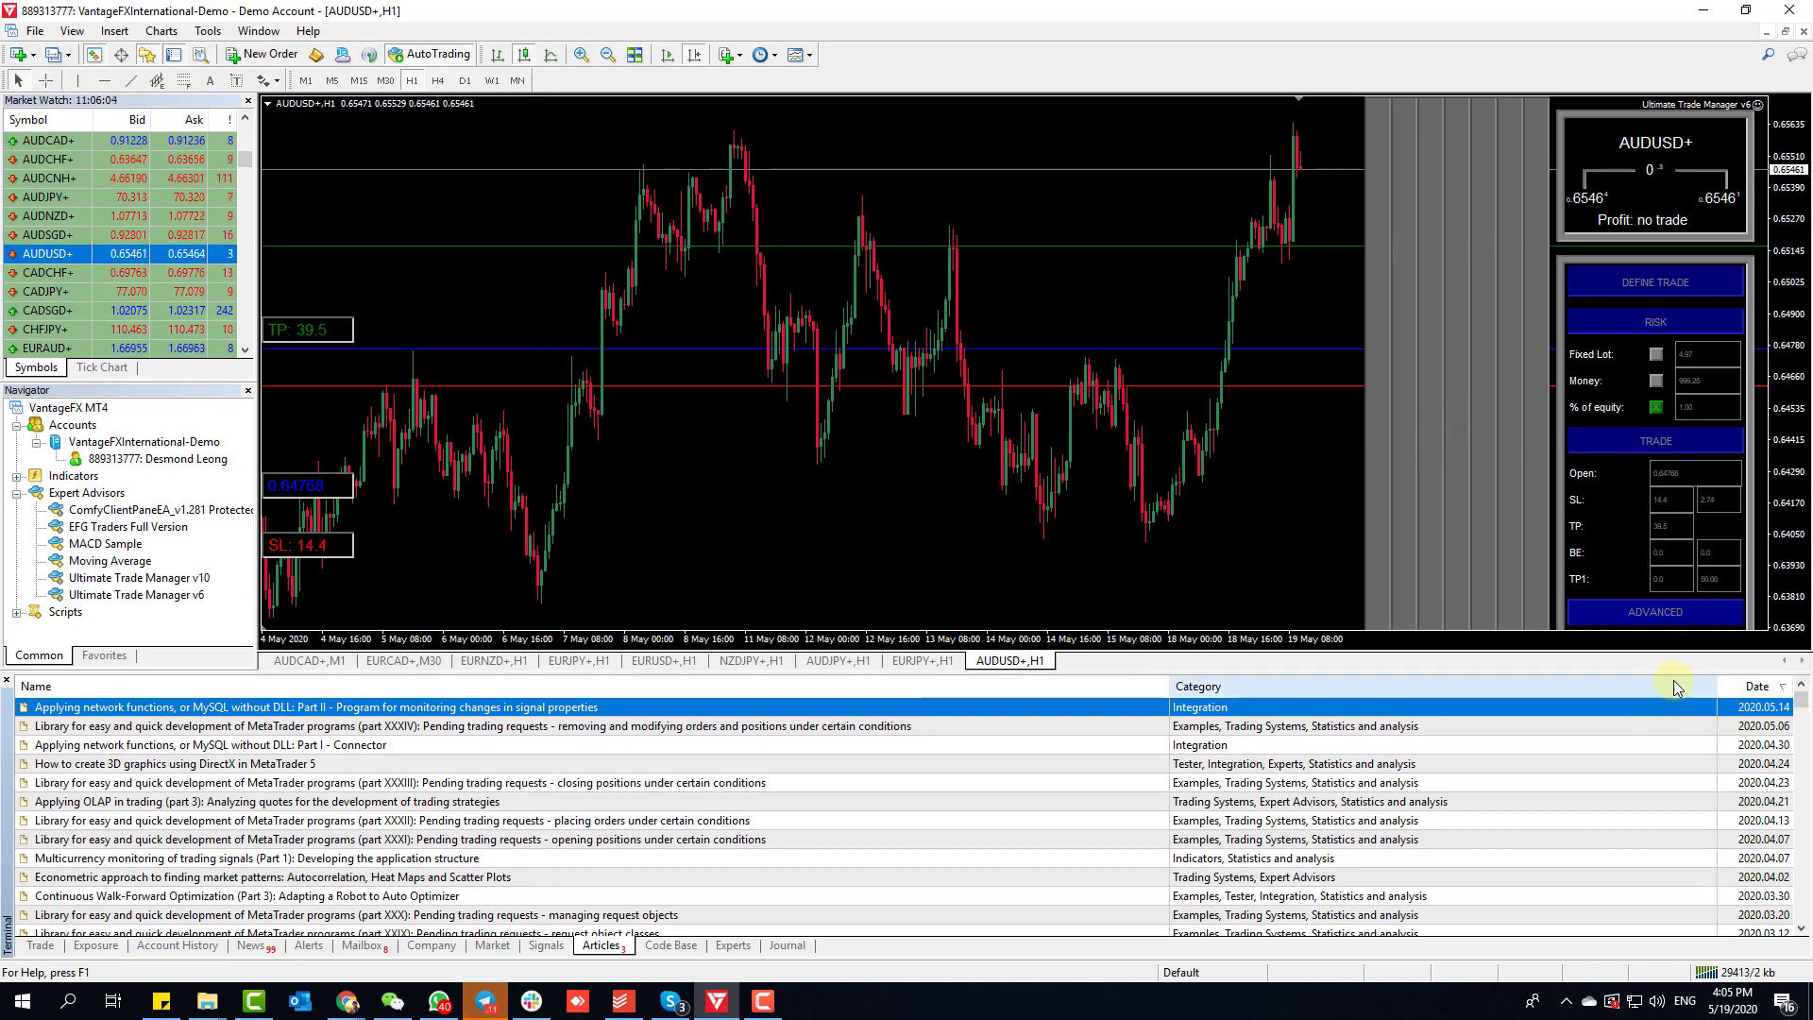
pyautogui.click(1676, 441)
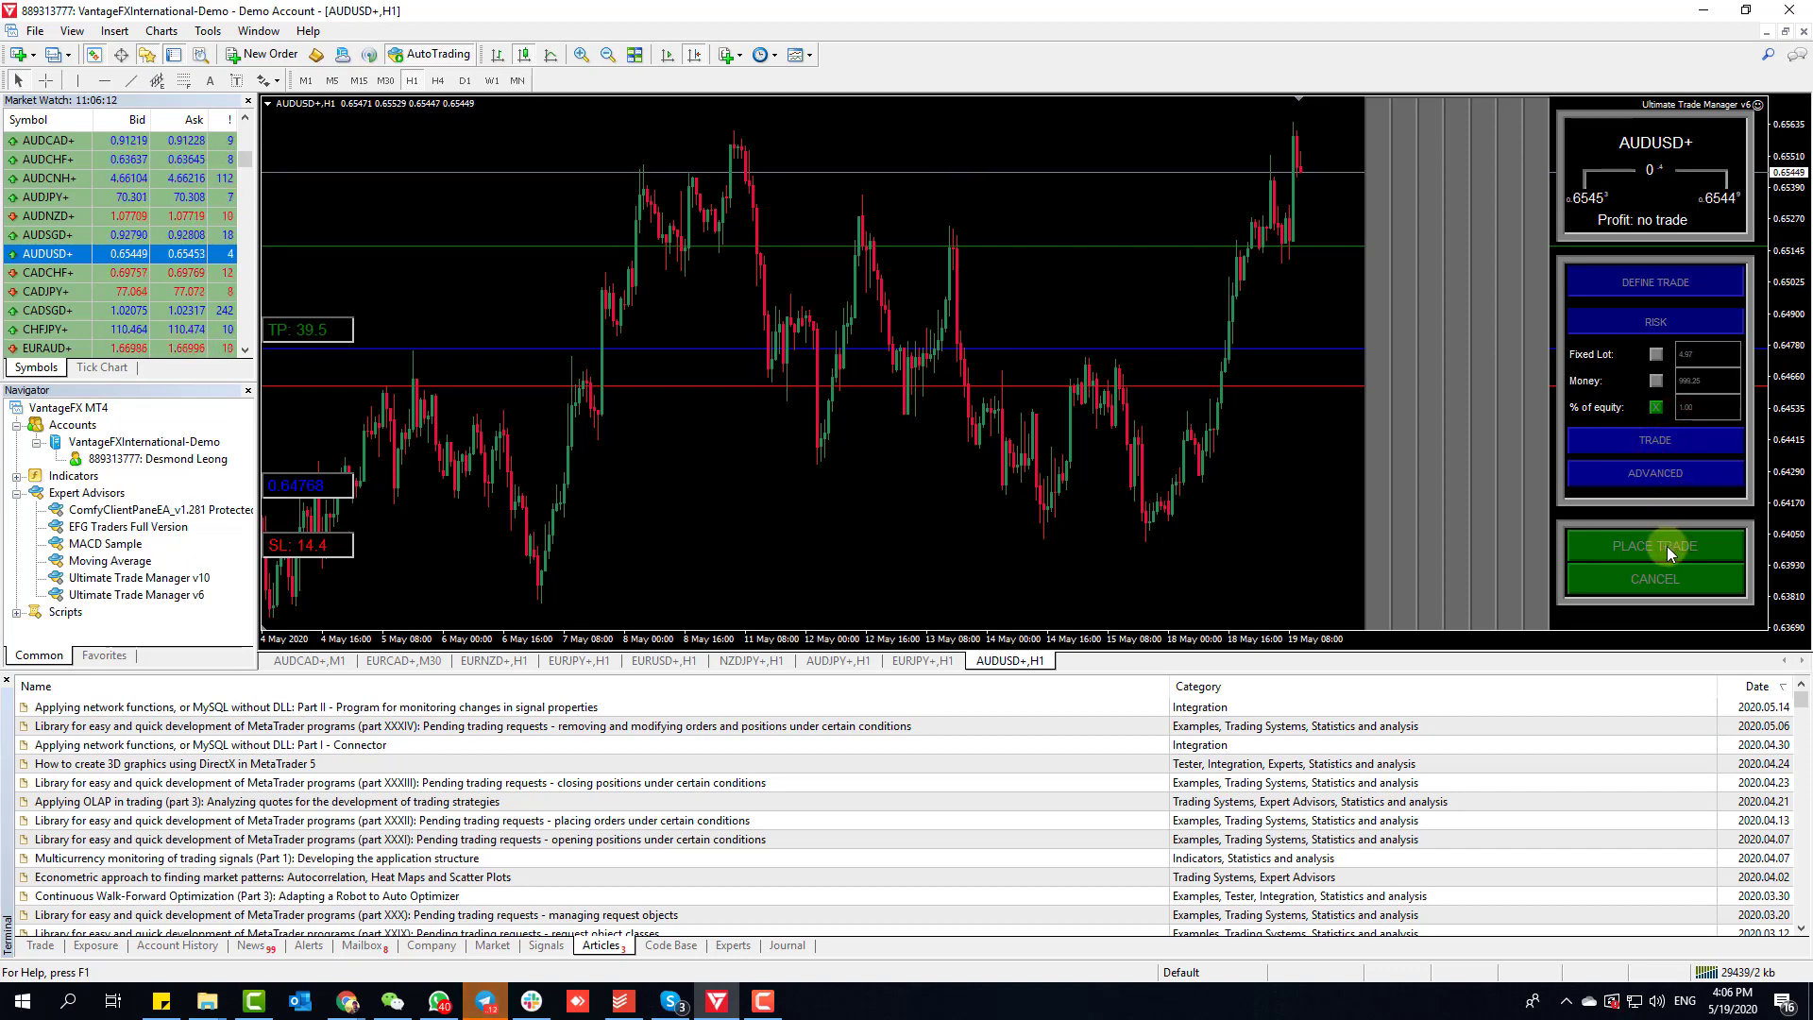
# Step: Place the 4.97-lot AUDUSD buy limit order, then open it for editing and leave unchanged
pyautogui.click(1663, 282)
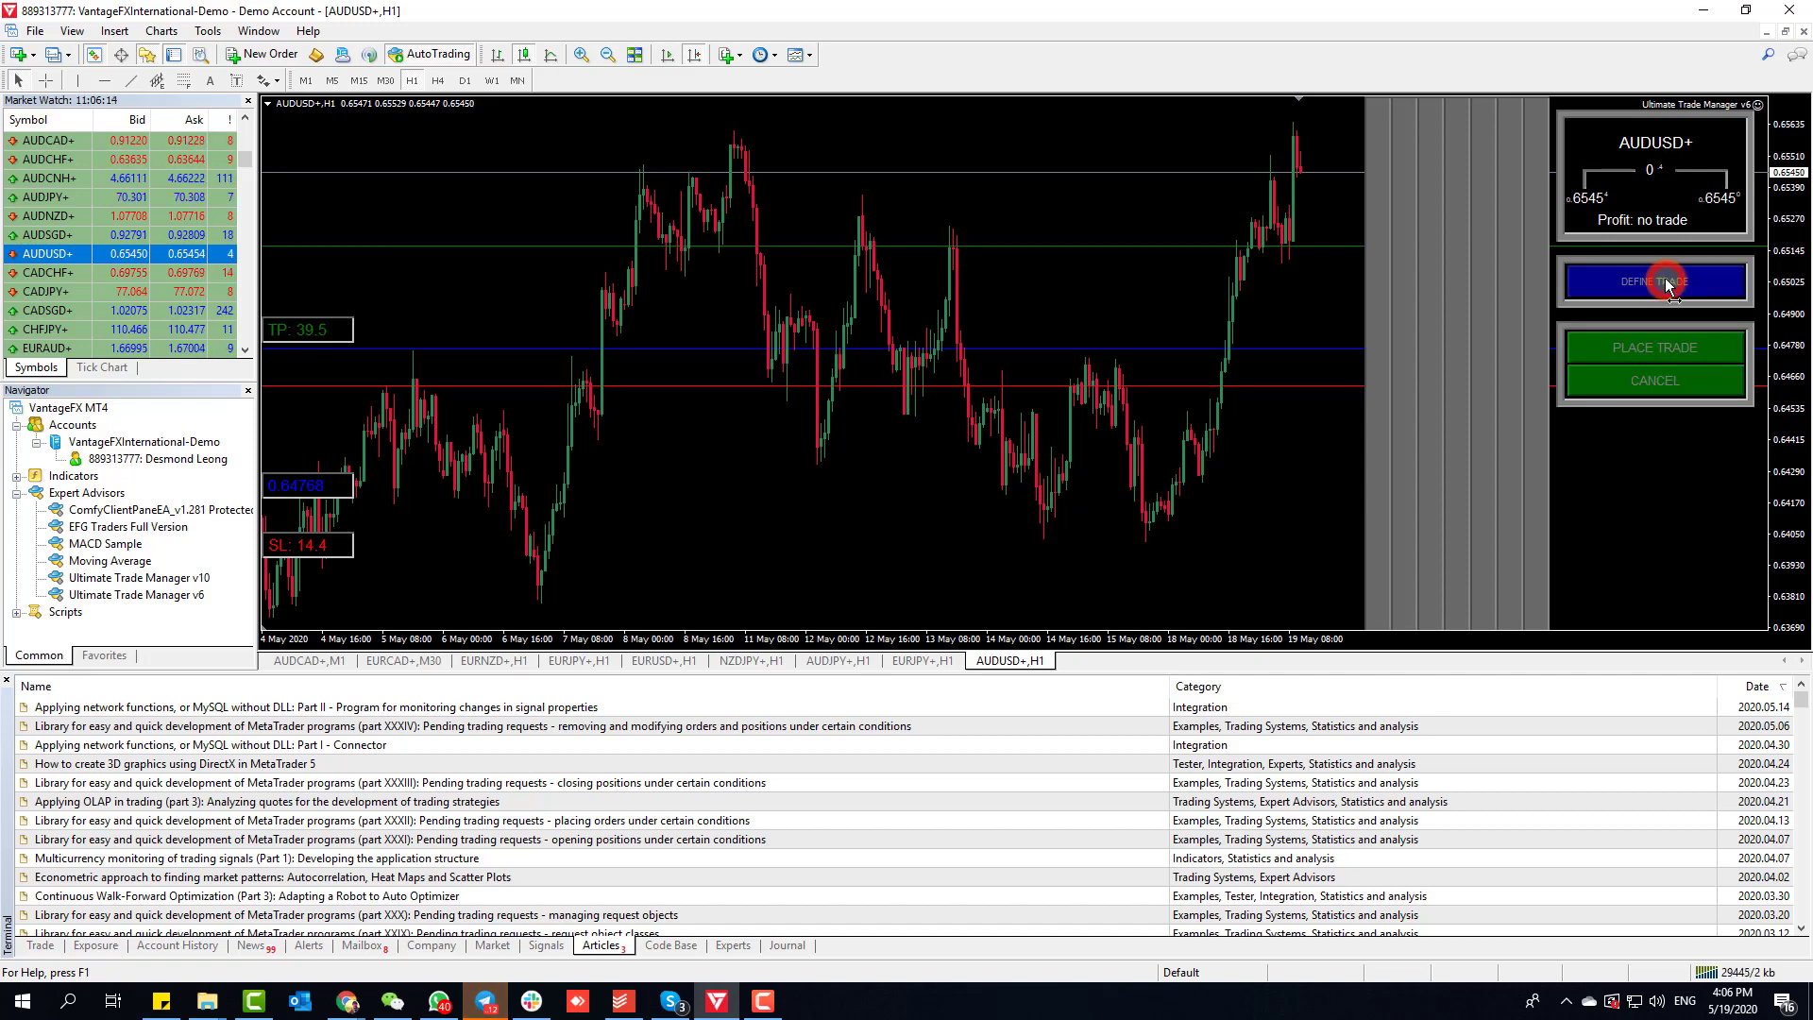
pyautogui.click(1659, 353)
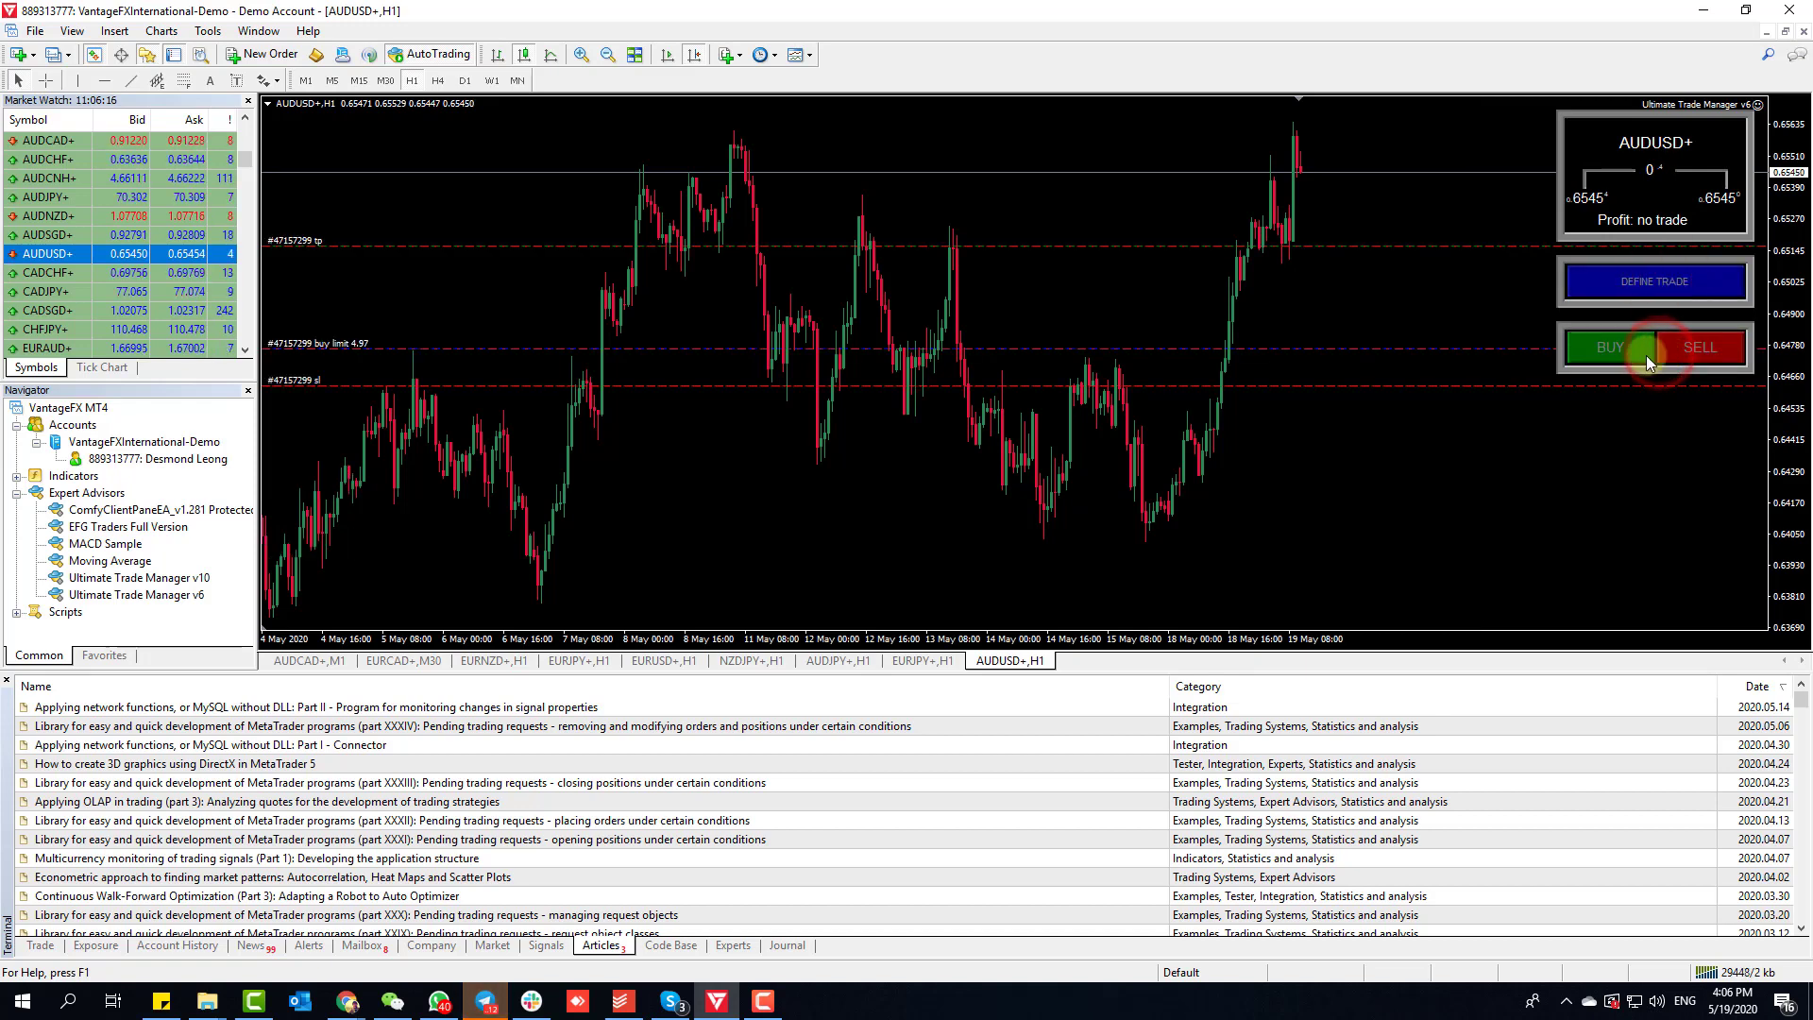
pyautogui.moveTo(1188, 391)
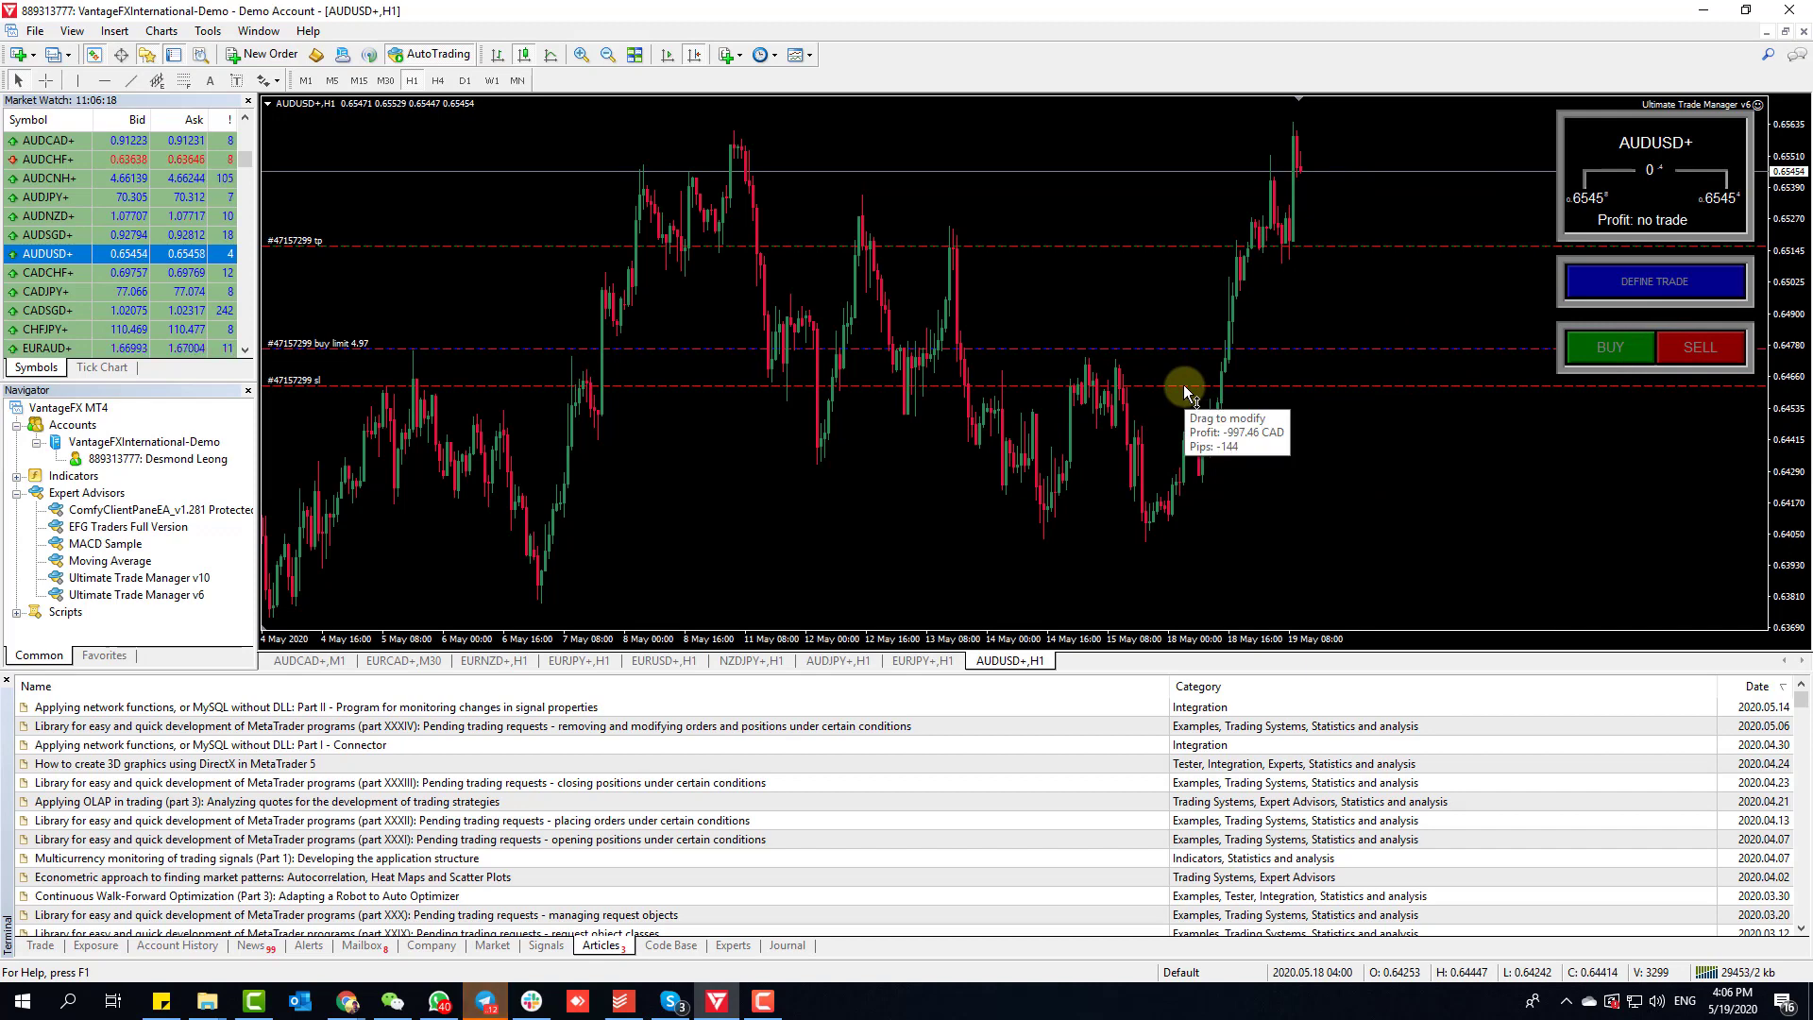
pyautogui.click(1183, 386)
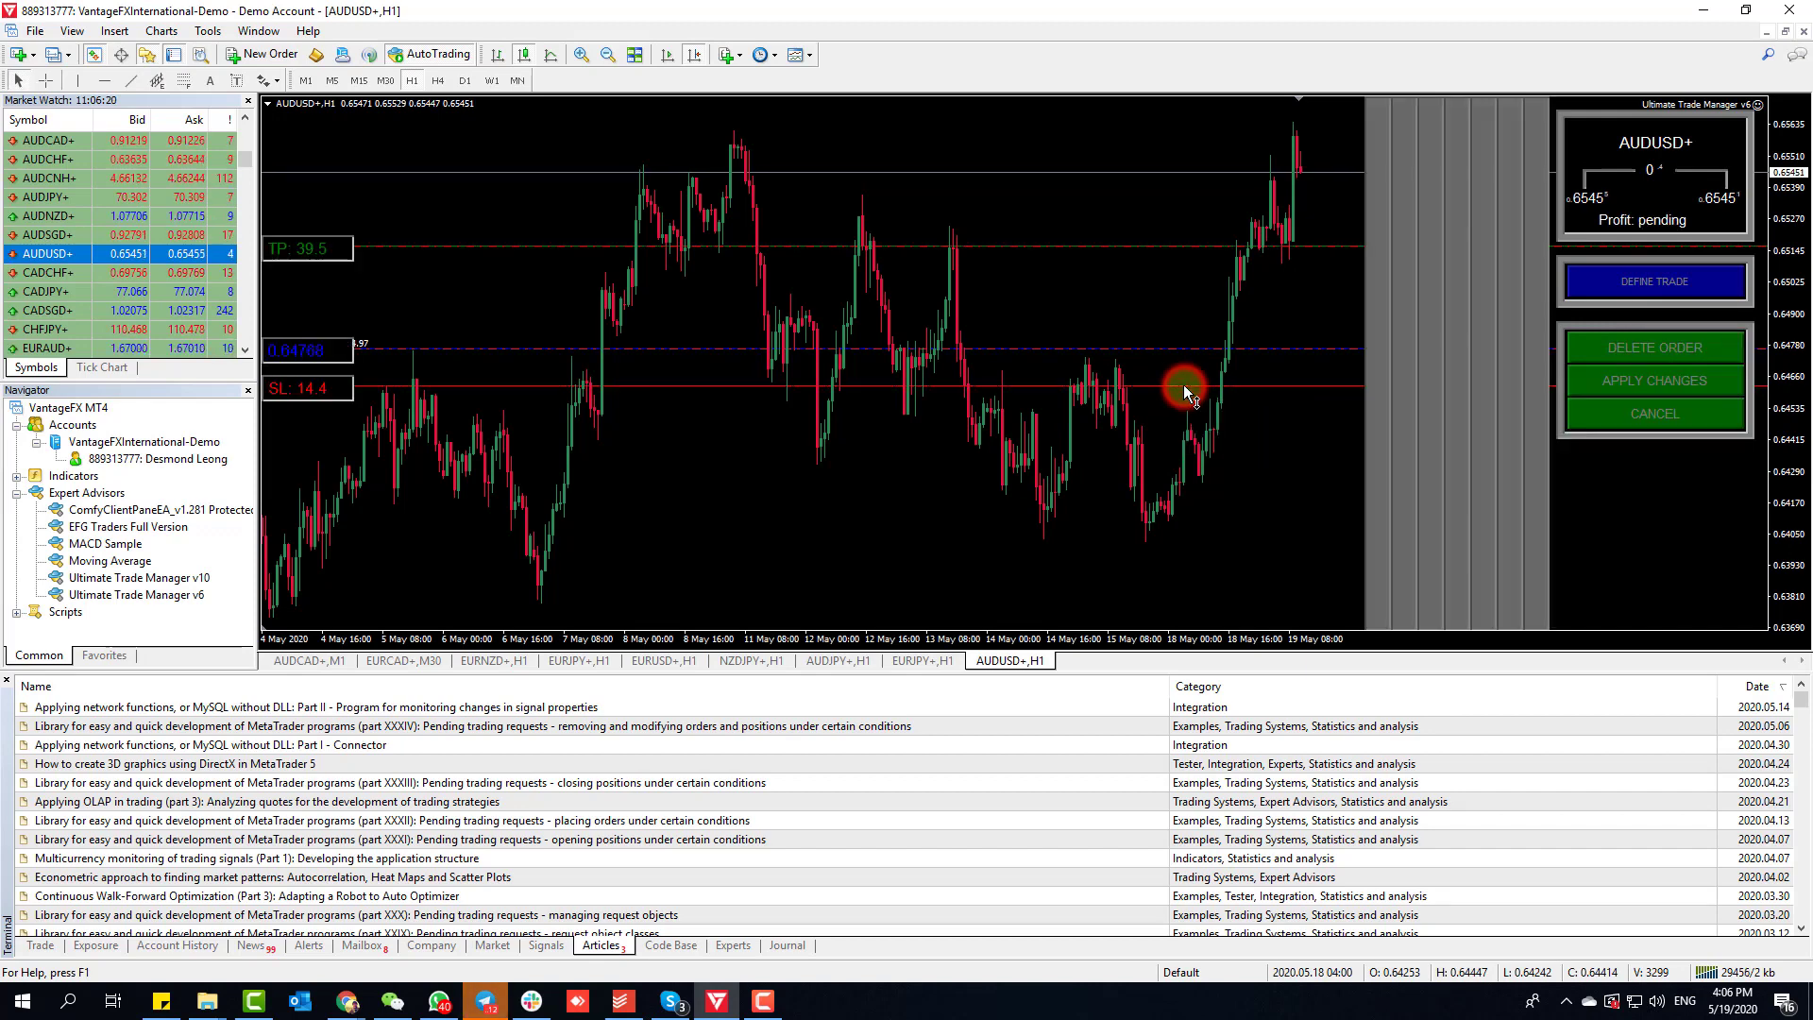
pyautogui.click(1622, 418)
# Step: Start a new buy setup, cancel it, and close the Terminal with Ctrl+T
pyautogui.click(1631, 338)
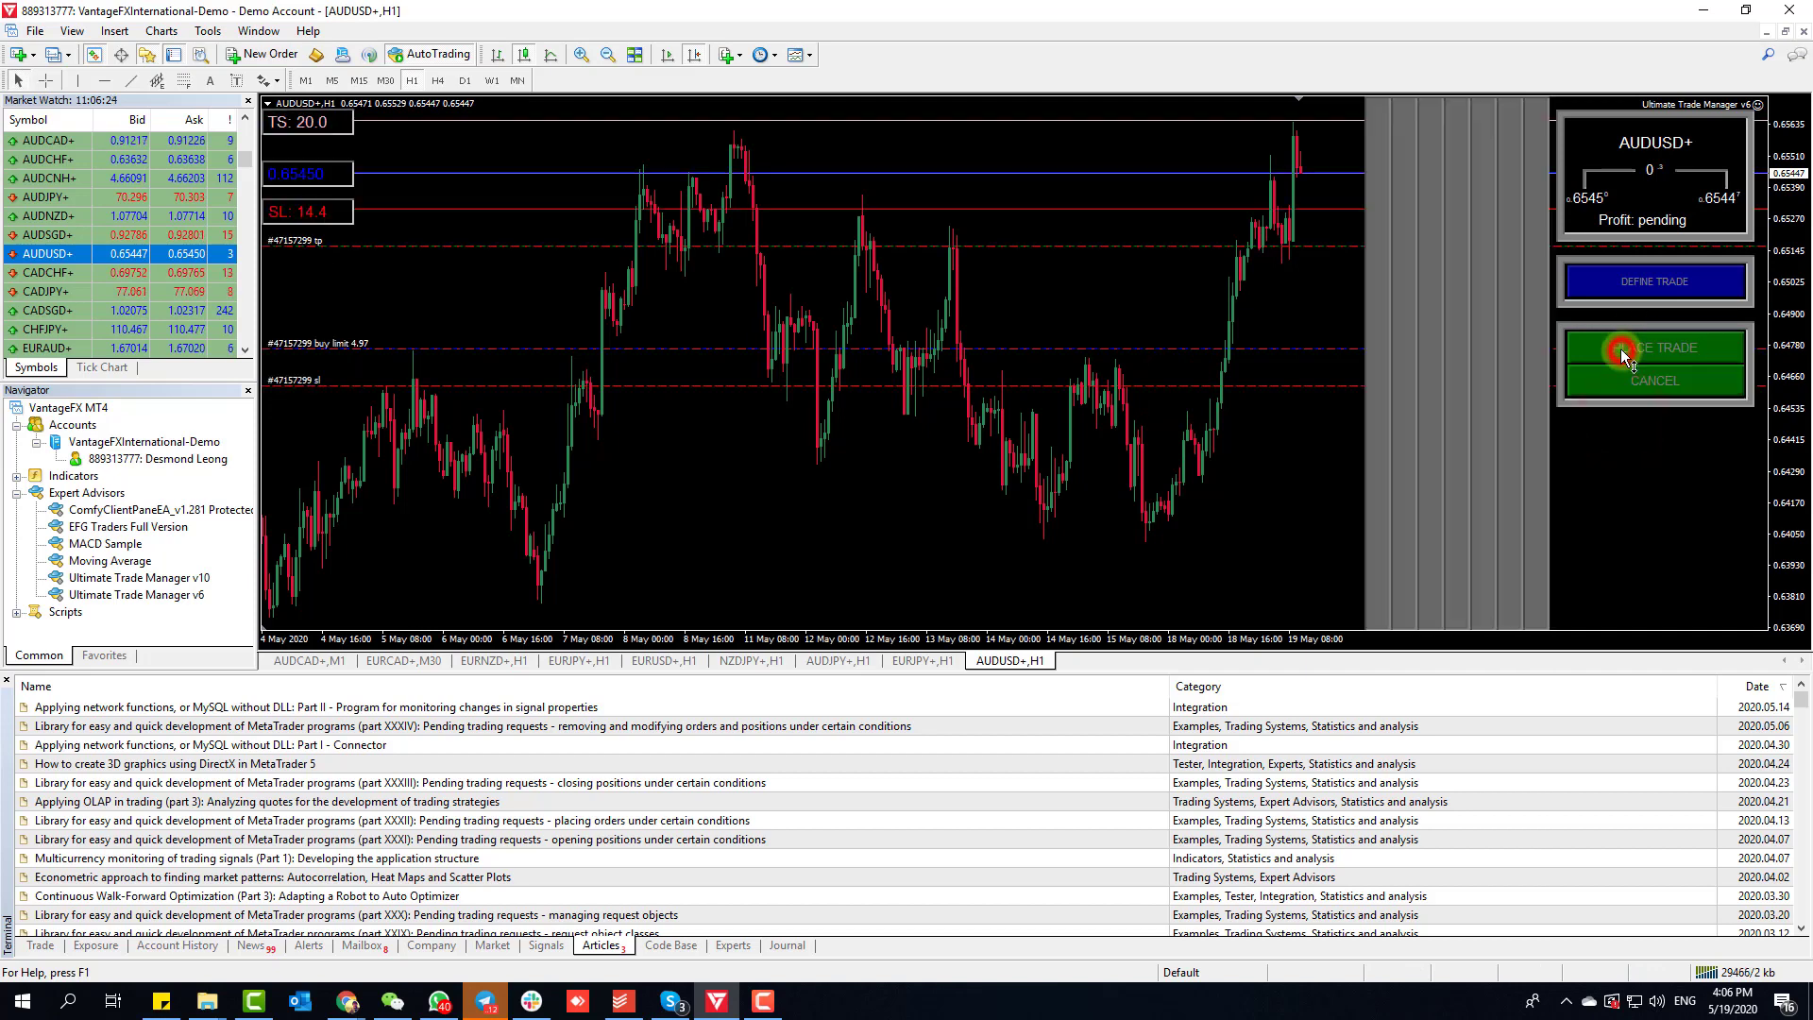
pyautogui.click(1672, 285)
pyautogui.click(1674, 322)
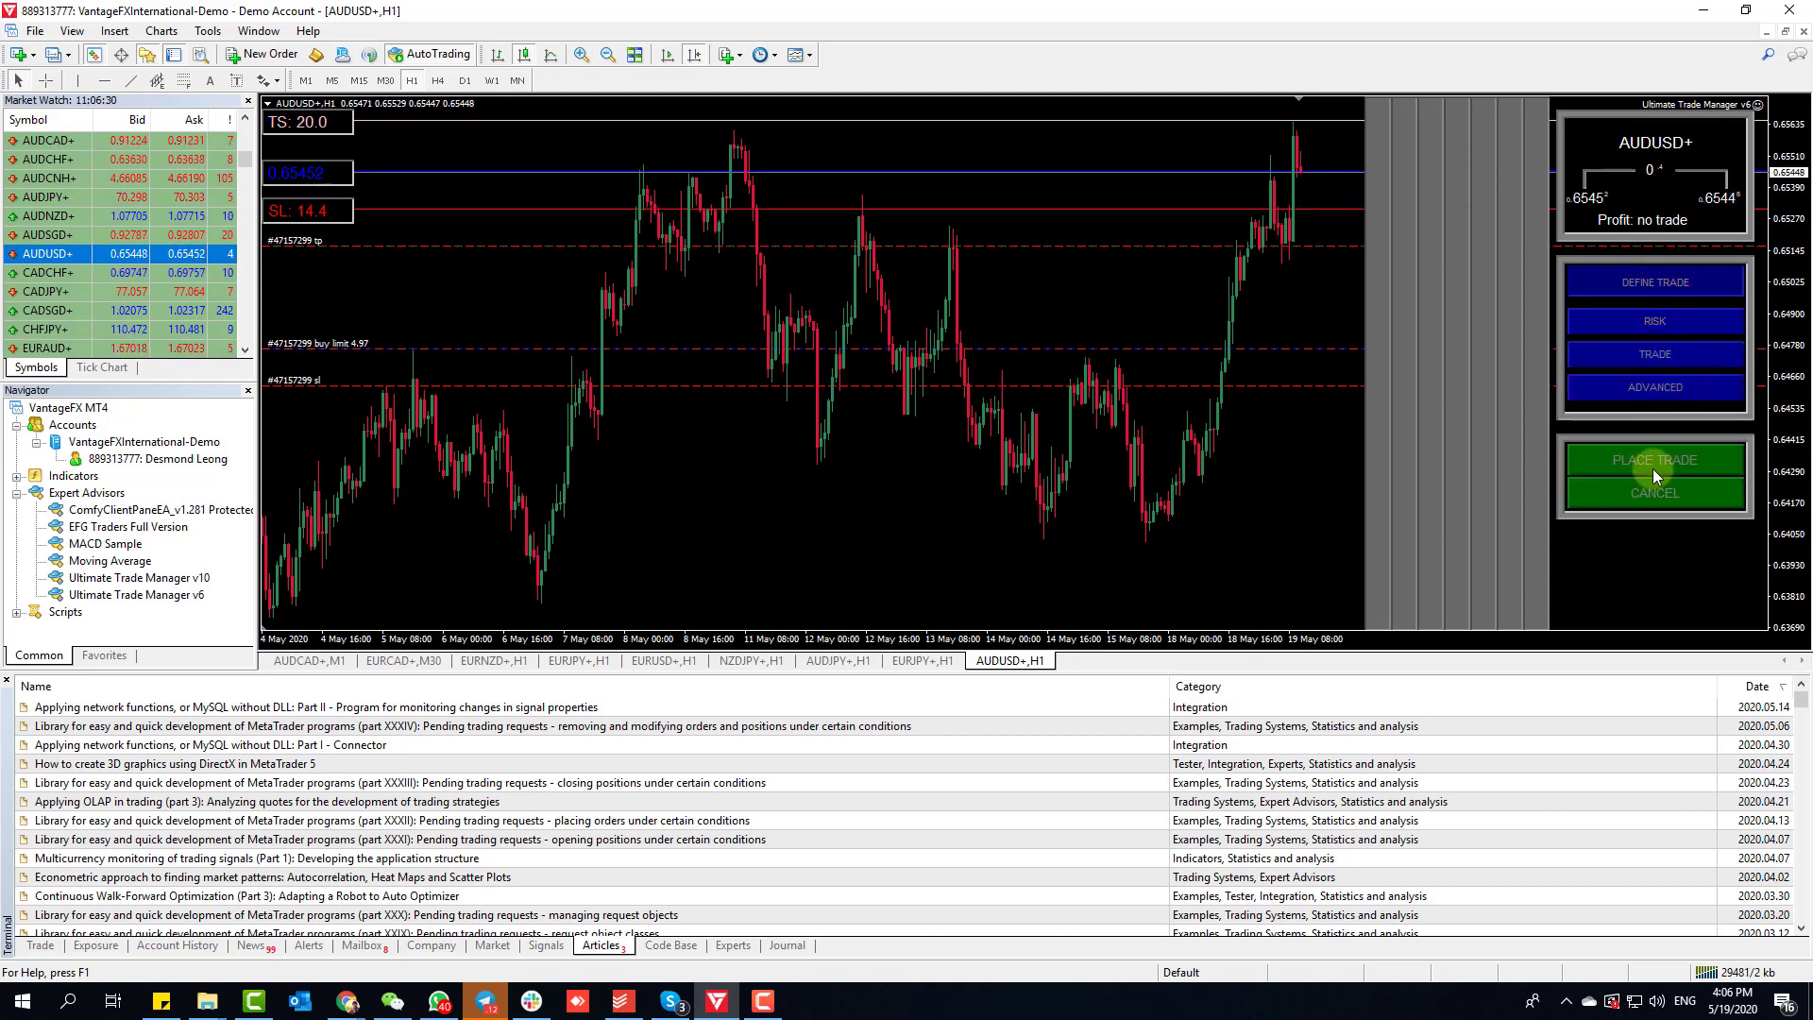
pyautogui.click(1636, 281)
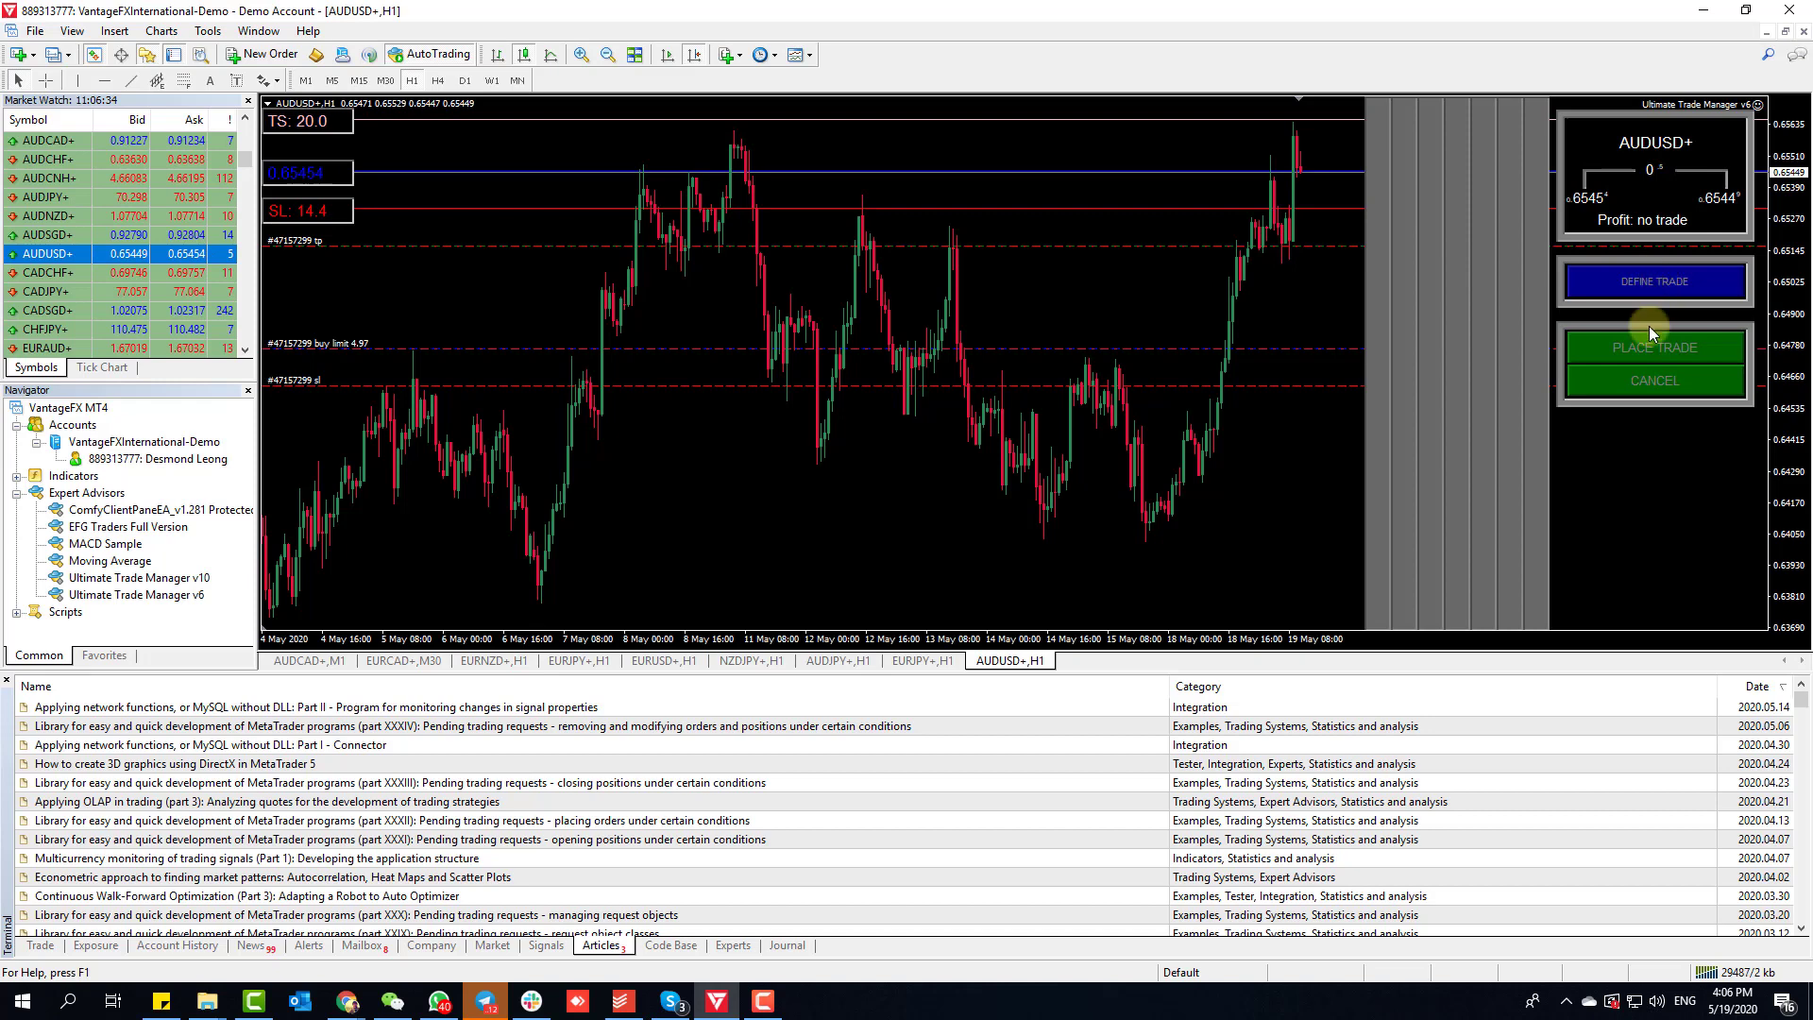
pyautogui.click(1645, 379)
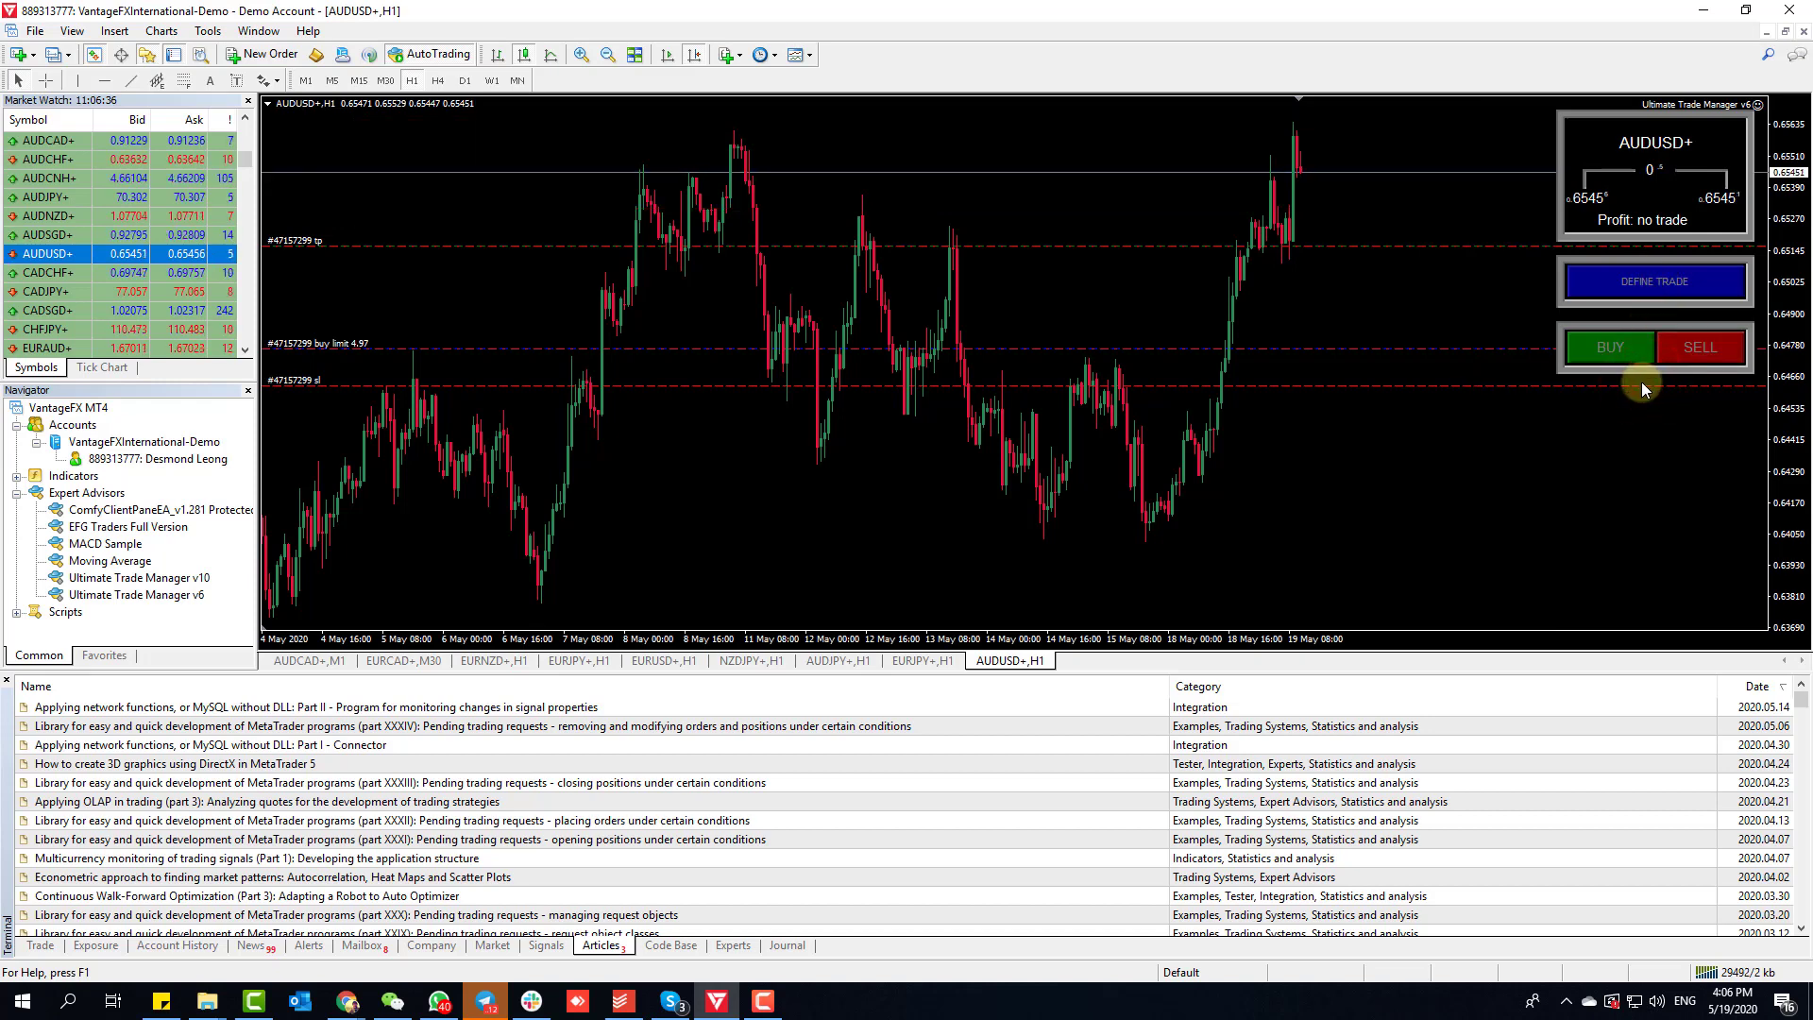
pyautogui.hotkey('ctrl', 't')
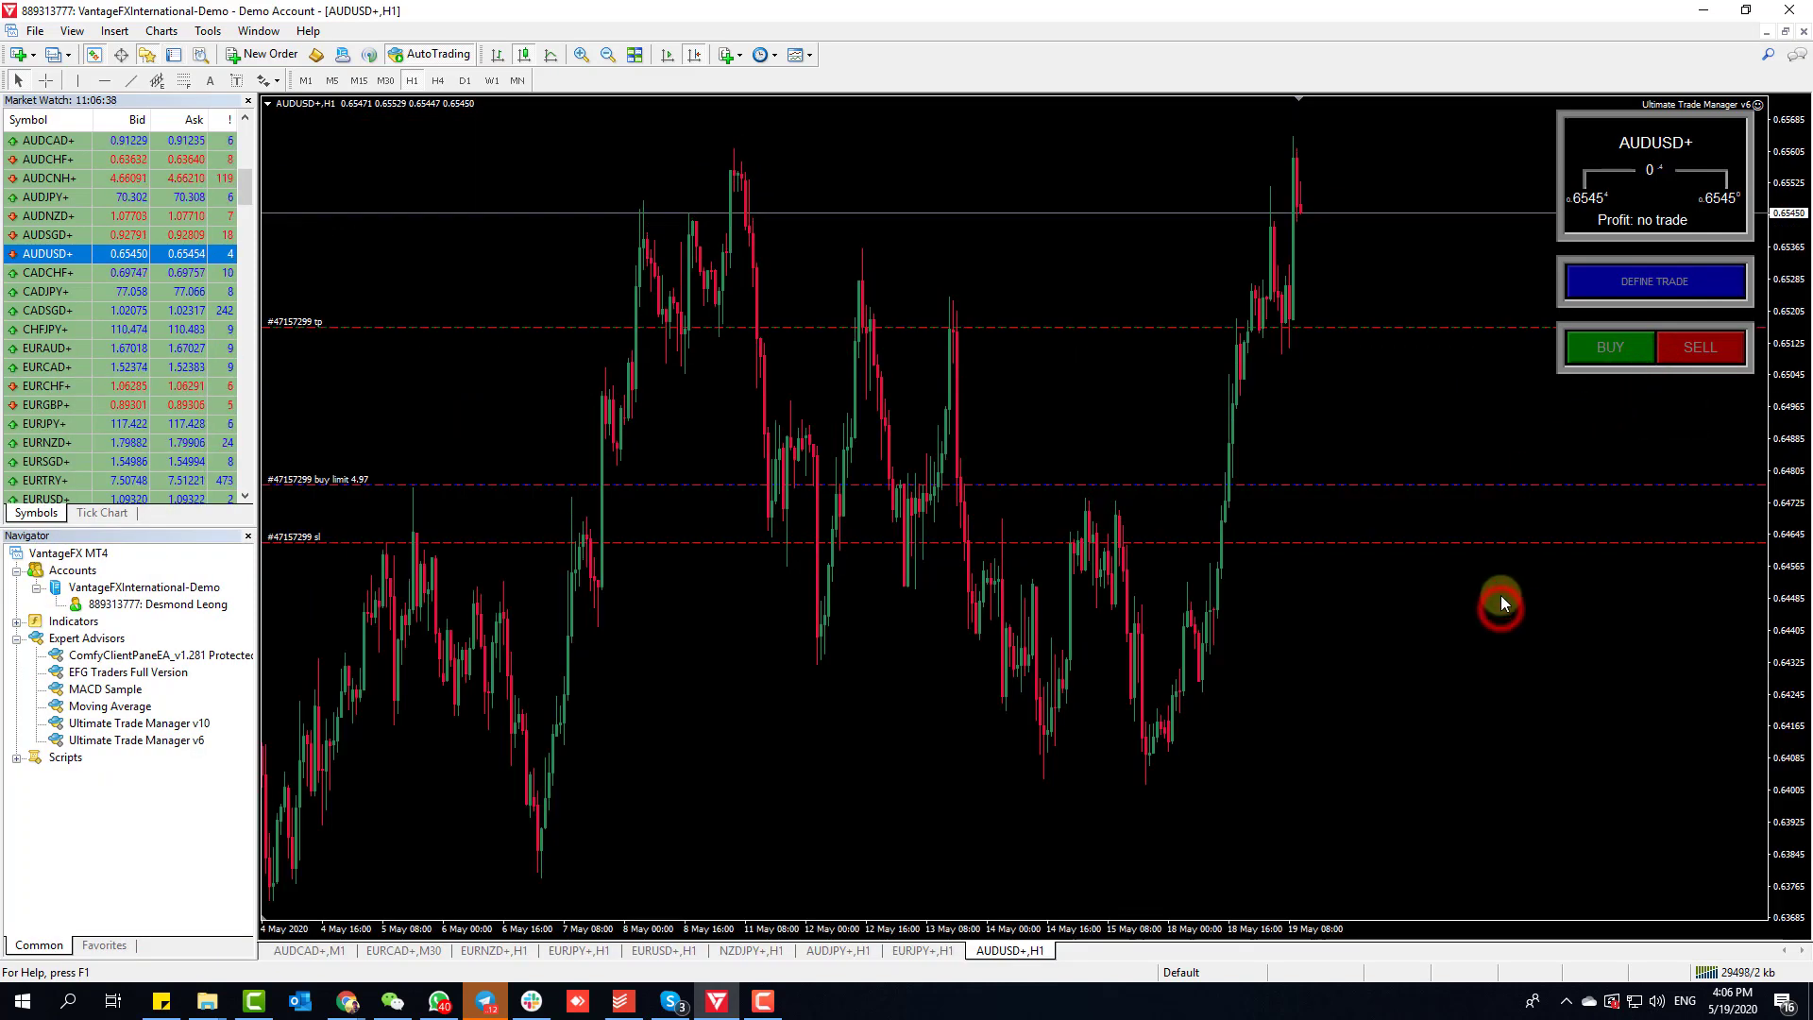
# Step: Try BE 20.6, II 11.8 and a higher TP1 on the pending buy limit, then delete it
pyautogui.click(1313, 484)
pyautogui.moveTo(1313, 483); pyautogui.dragTo(1462, 406)
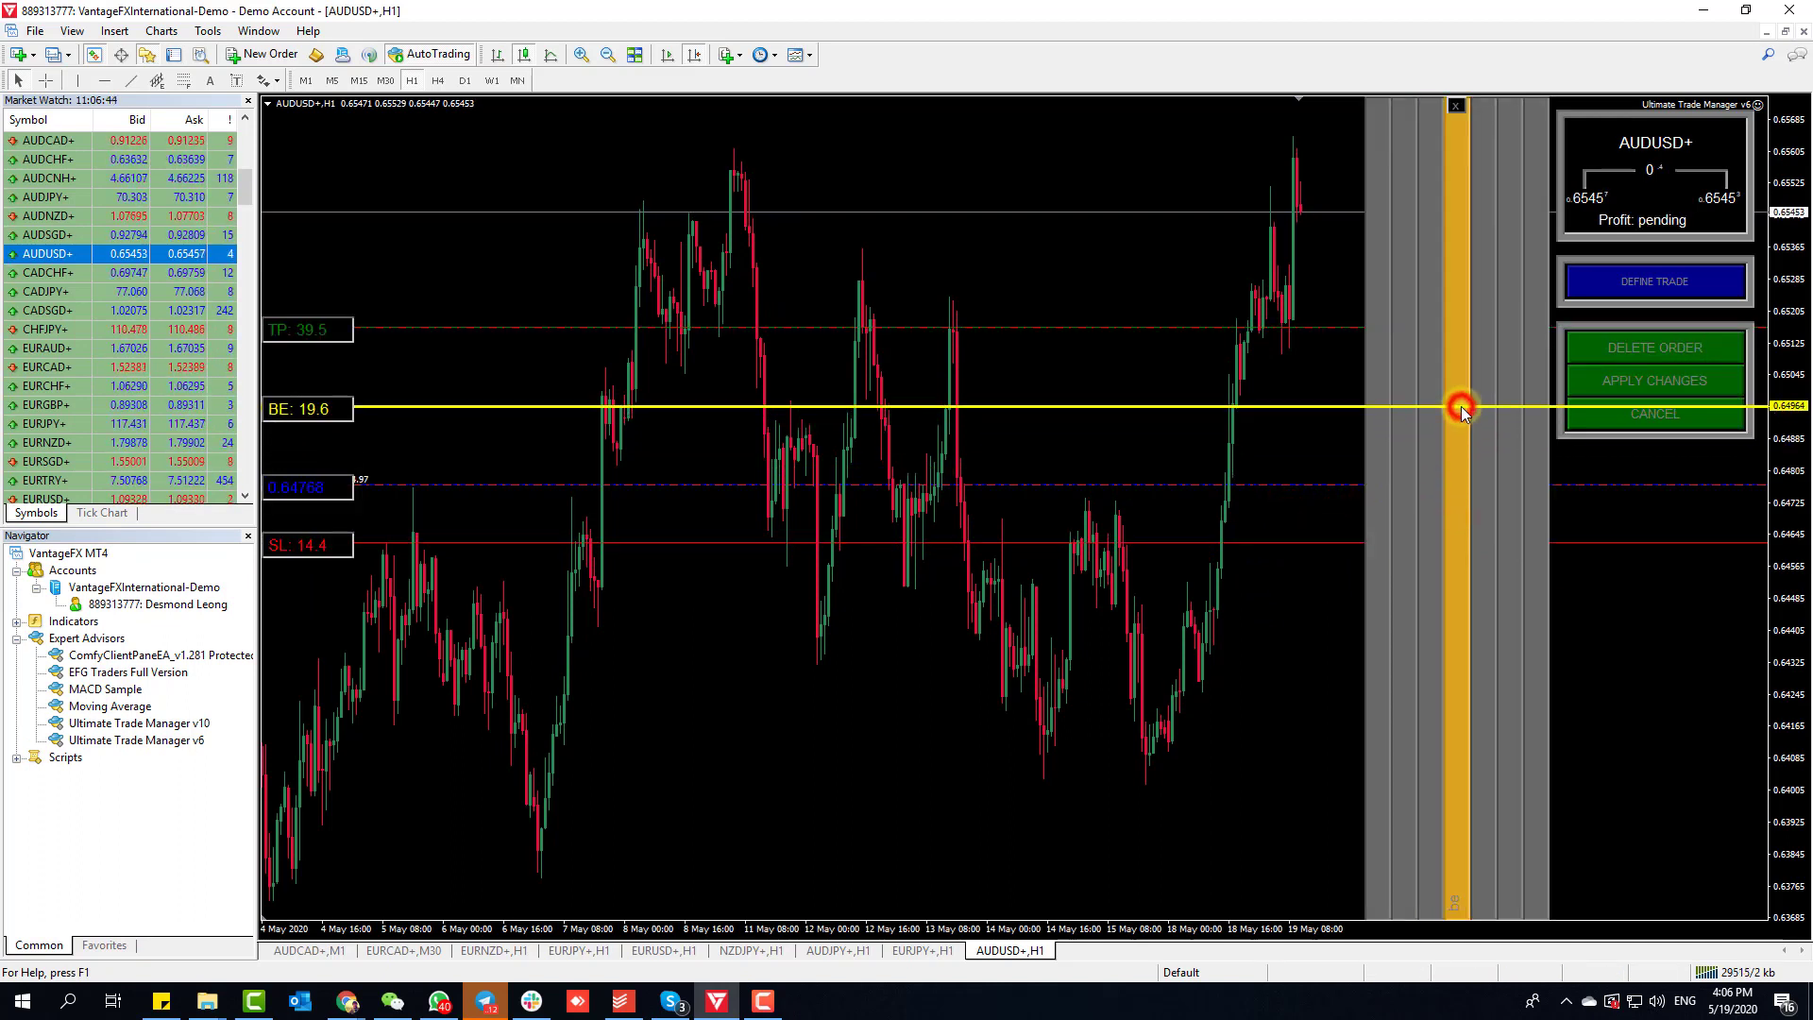
pyautogui.moveTo(1462, 412)
pyautogui.mouseDown()
pyautogui.moveTo(1492, 406)
pyautogui.moveTo(1448, 402)
pyautogui.mouseUp()
pyautogui.click(1481, 427)
pyautogui.moveTo(1486, 474); pyautogui.dragTo(1488, 530)
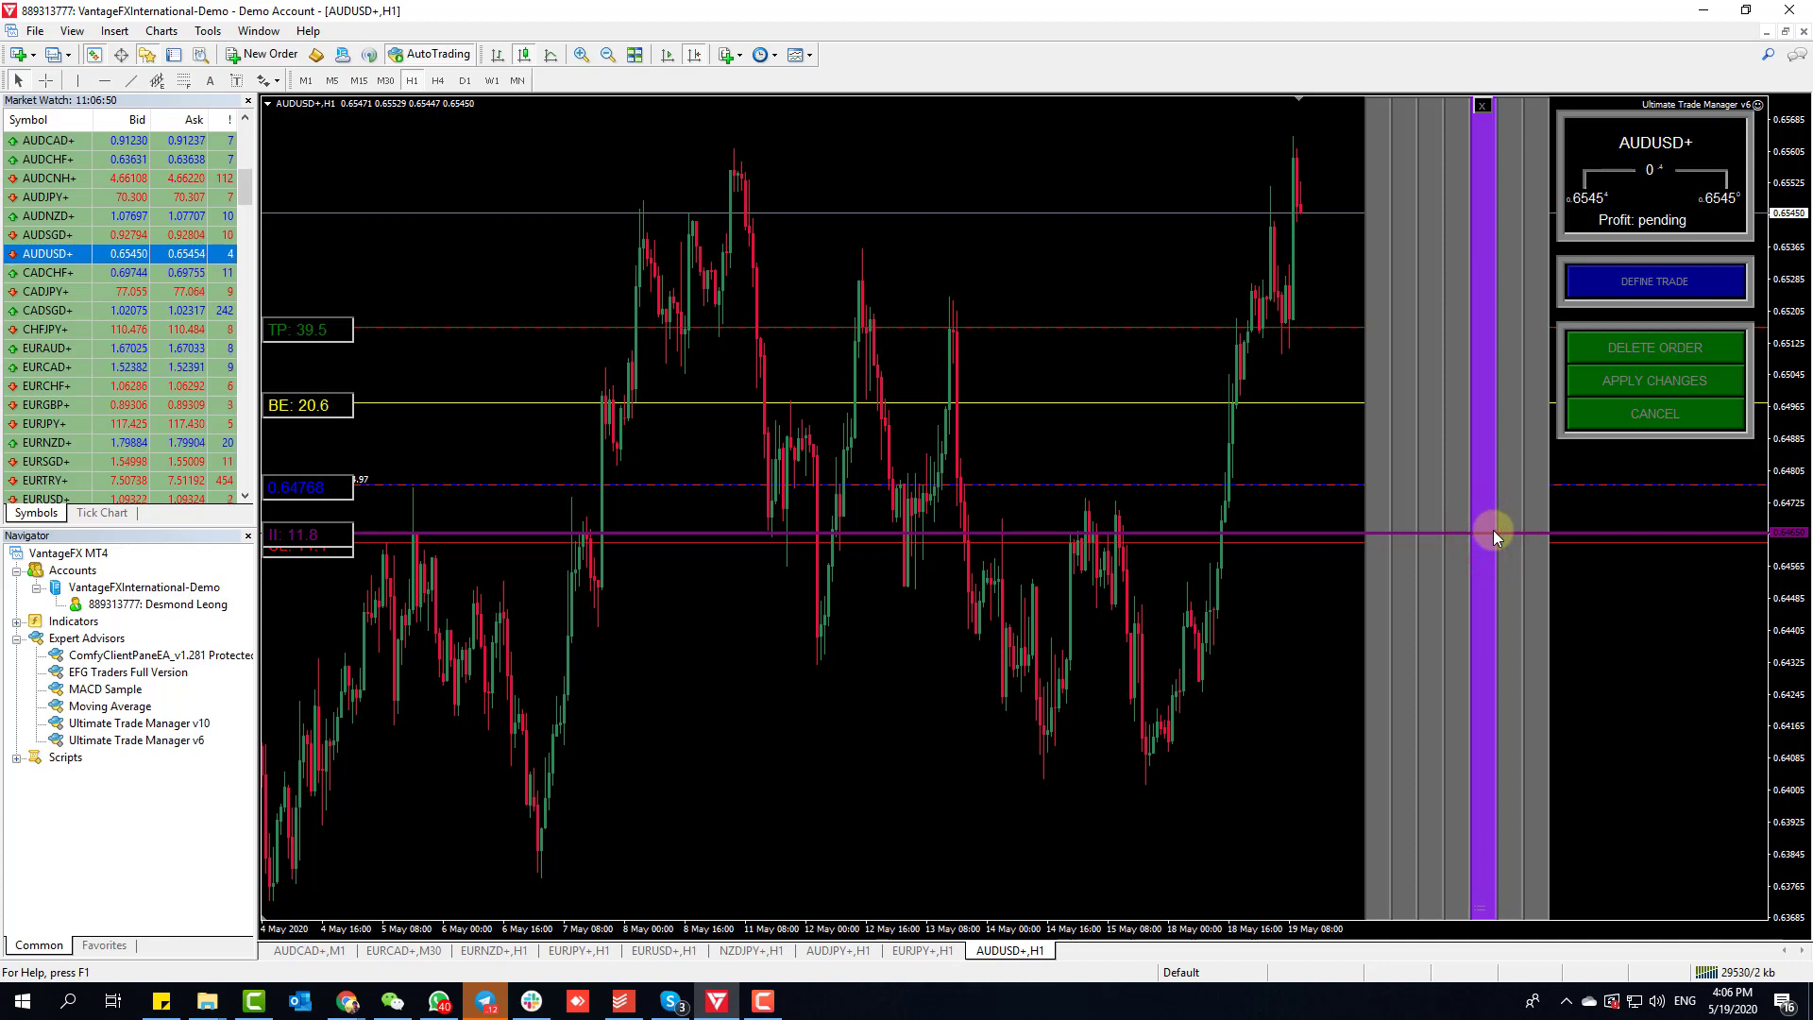
pyautogui.click(1510, 492)
pyautogui.moveTo(1510, 491); pyautogui.dragTo(1528, 453)
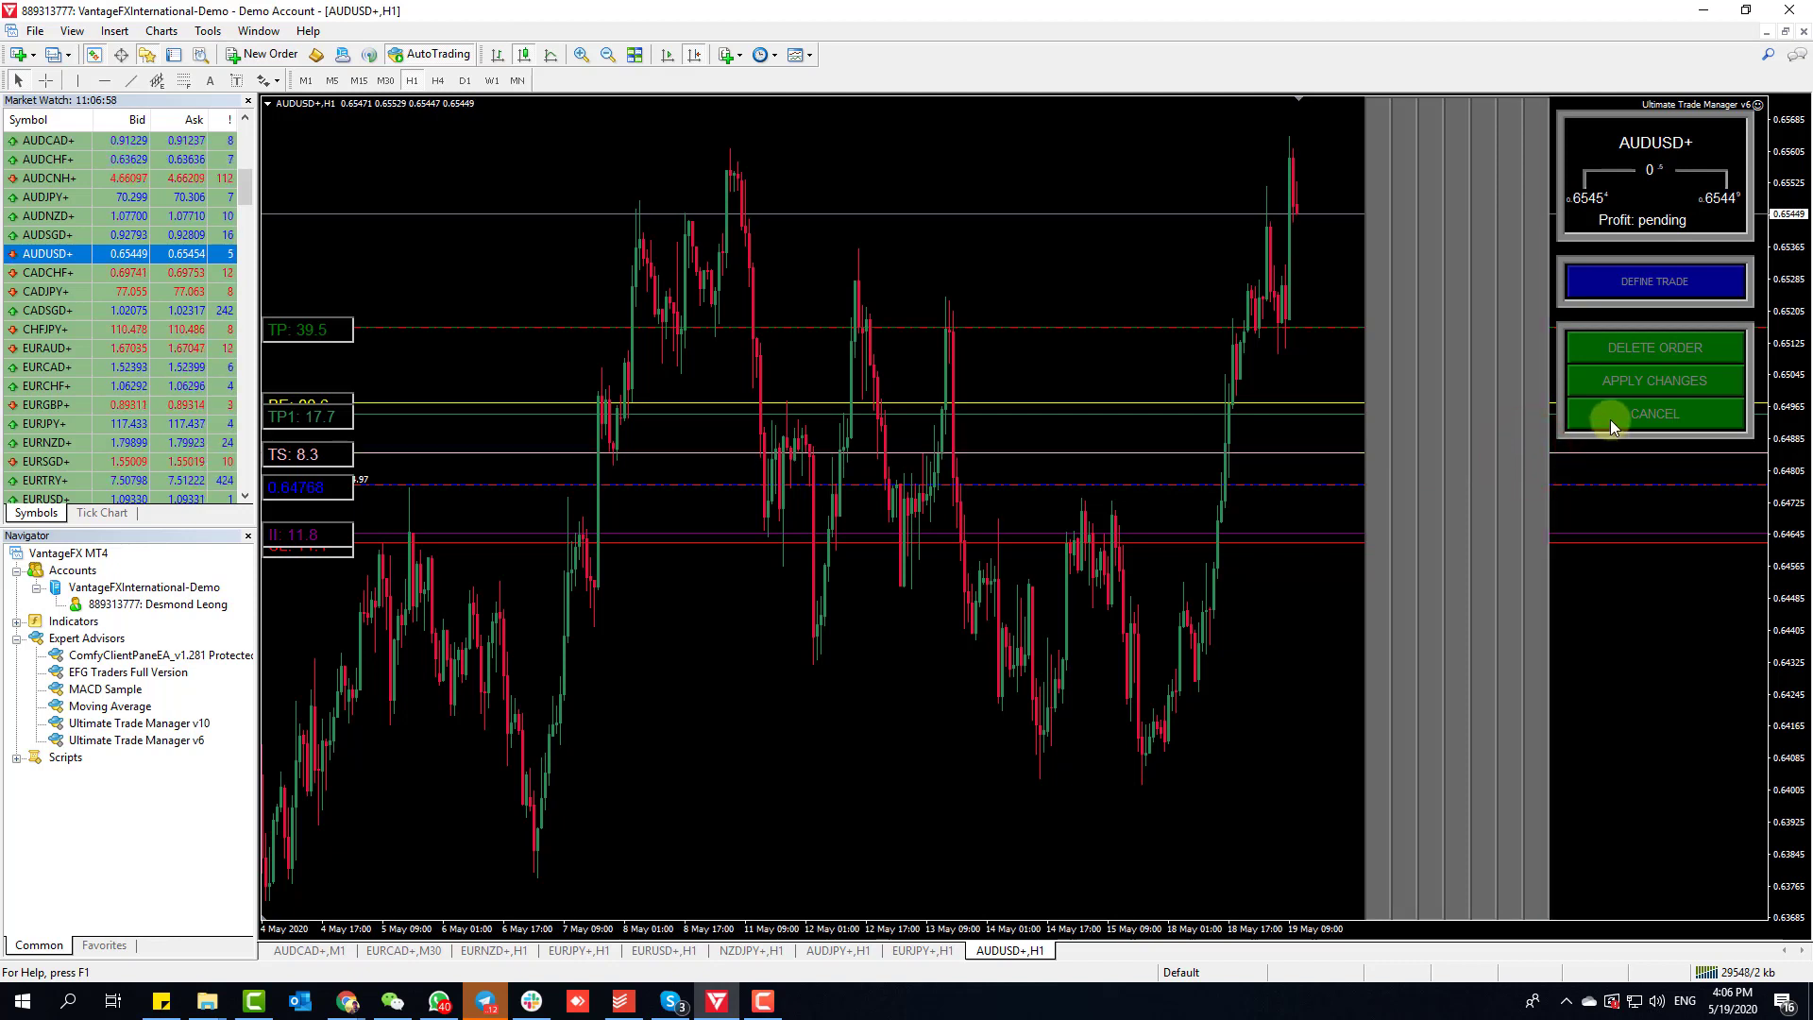
pyautogui.click(1643, 352)
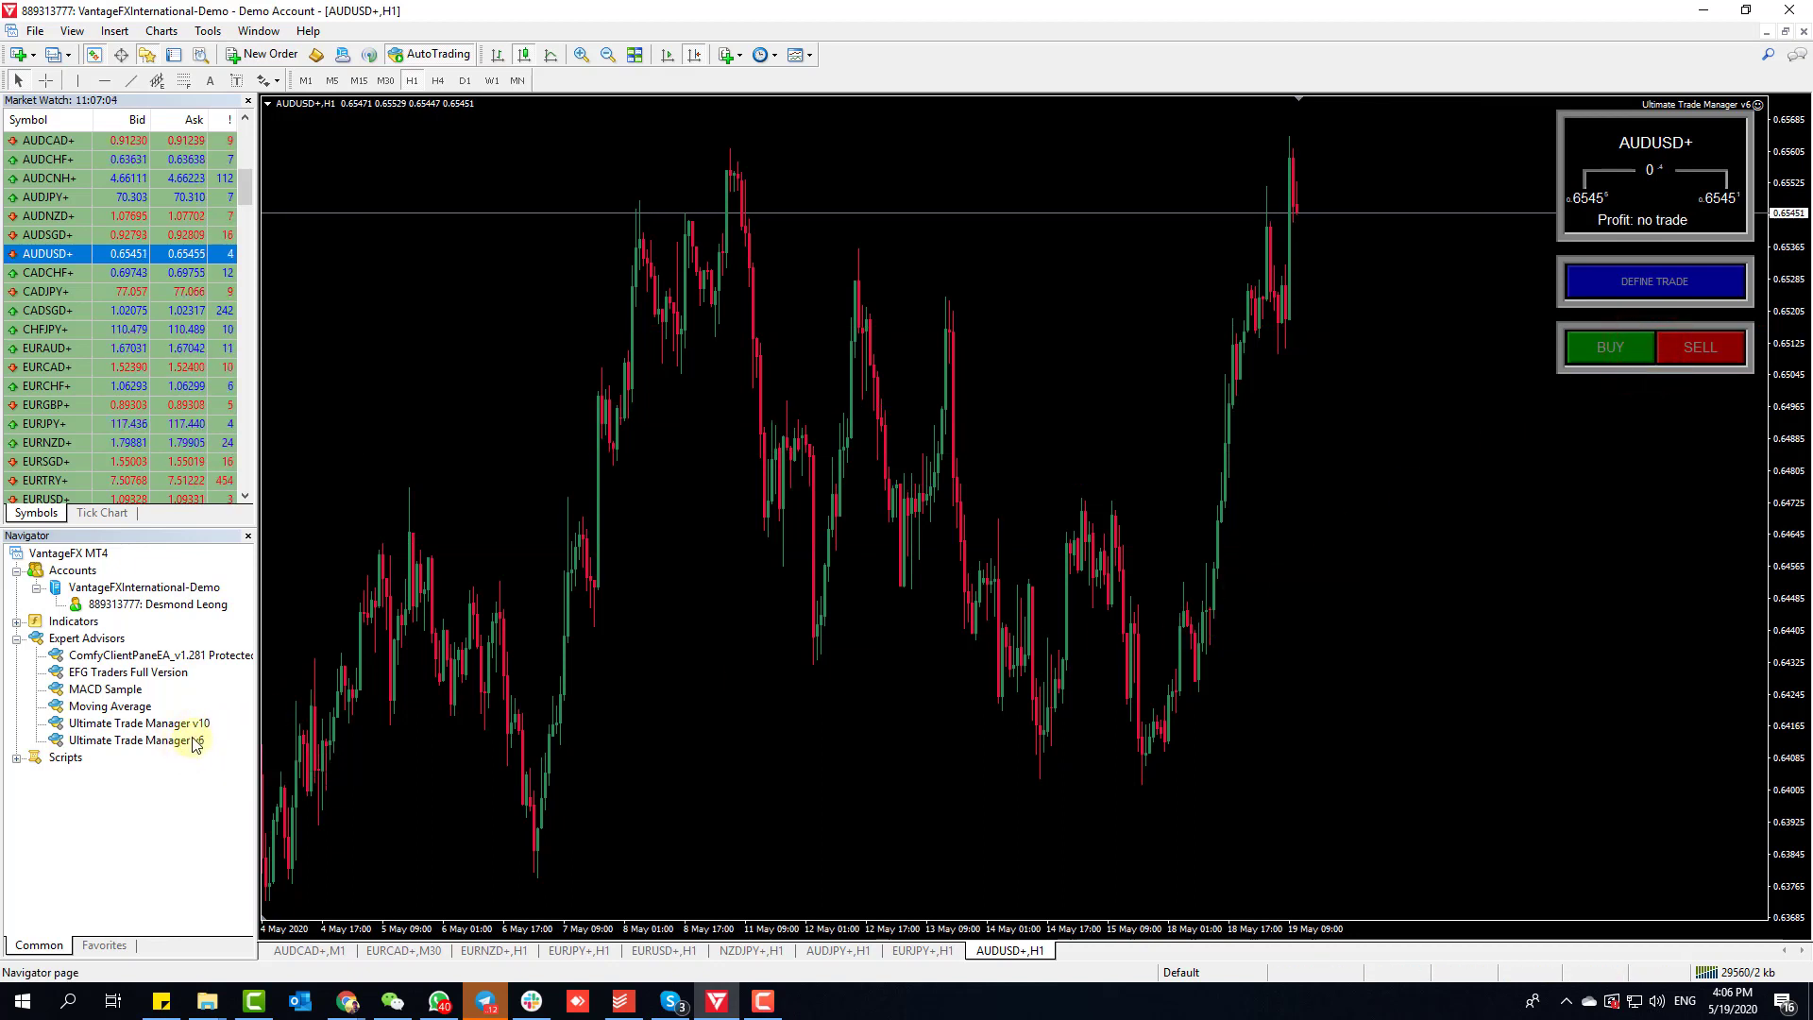
# Step: Confirm restarting Ultimate Trade Manager v6 with IdeaInvalidated 0.0 and begin a new buy setup
pyautogui.click(947, 544)
pyautogui.doubleClick(782, 456)
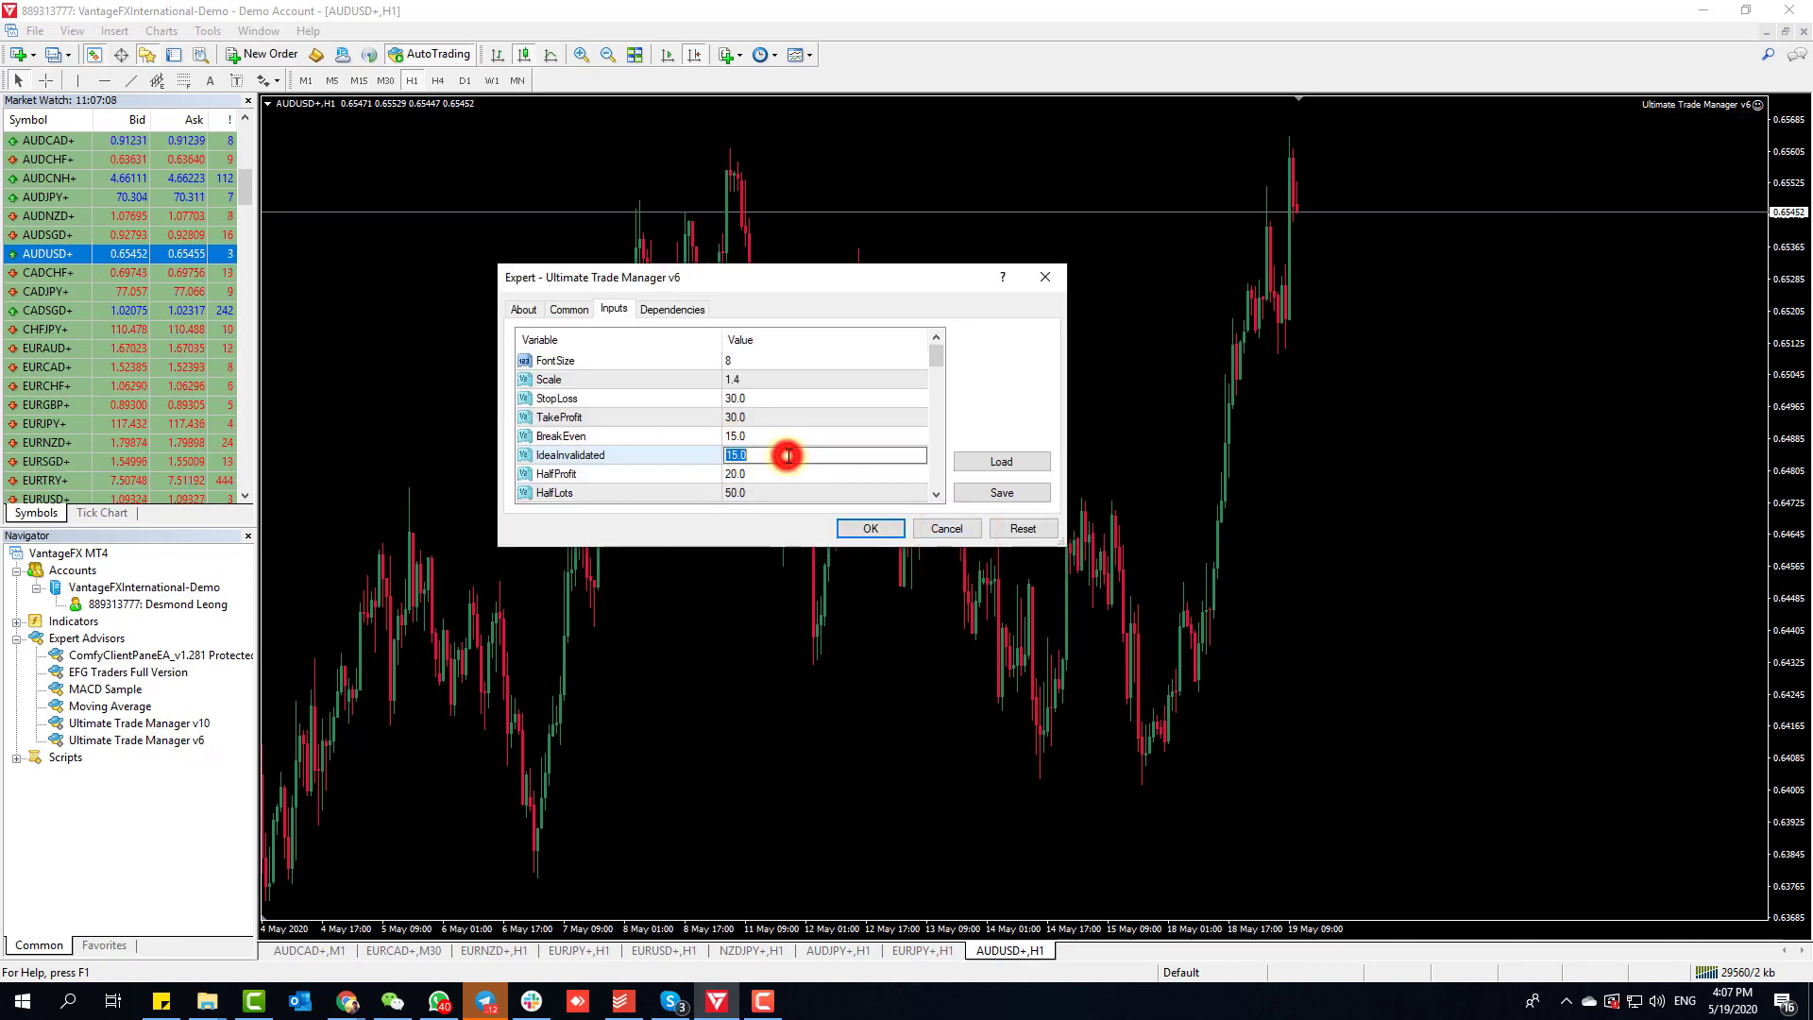
pyautogui.click(798, 489)
pyautogui.click(861, 528)
pyautogui.click(1589, 352)
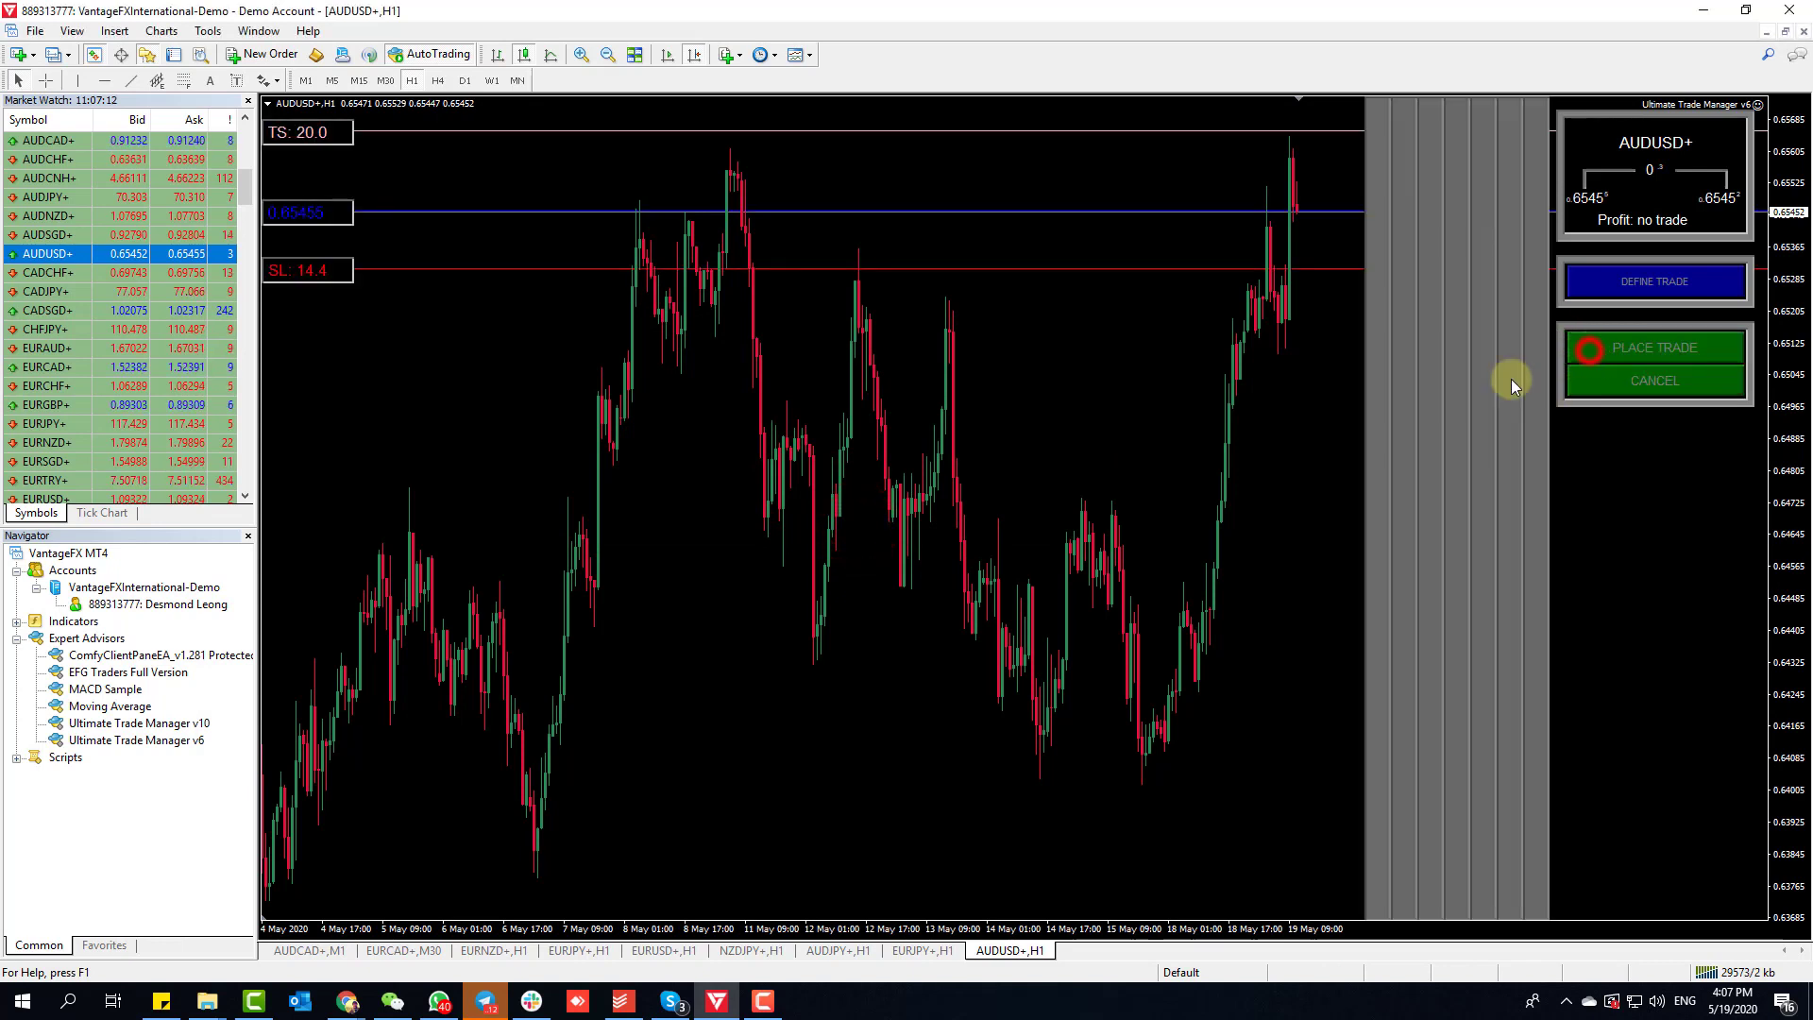
# Step: Toggle the invalidation level line, then cancel the buy setup
pyautogui.click(1484, 395)
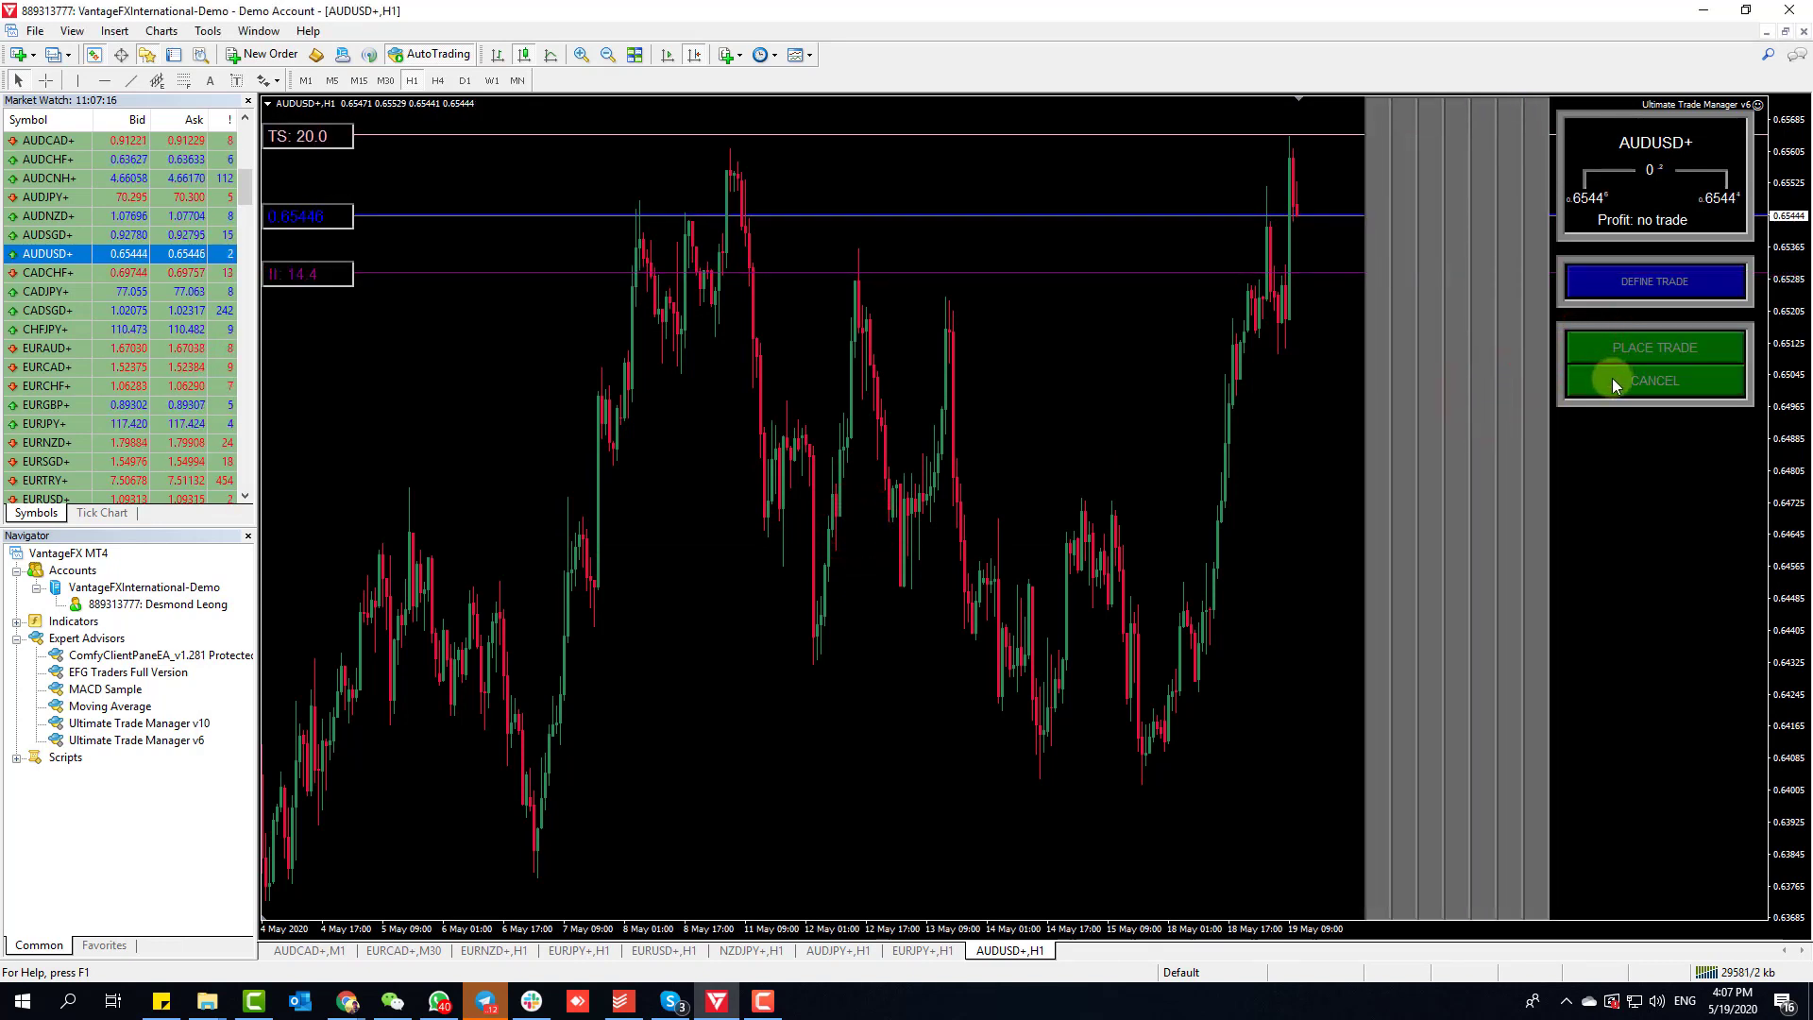
pyautogui.click(1493, 342)
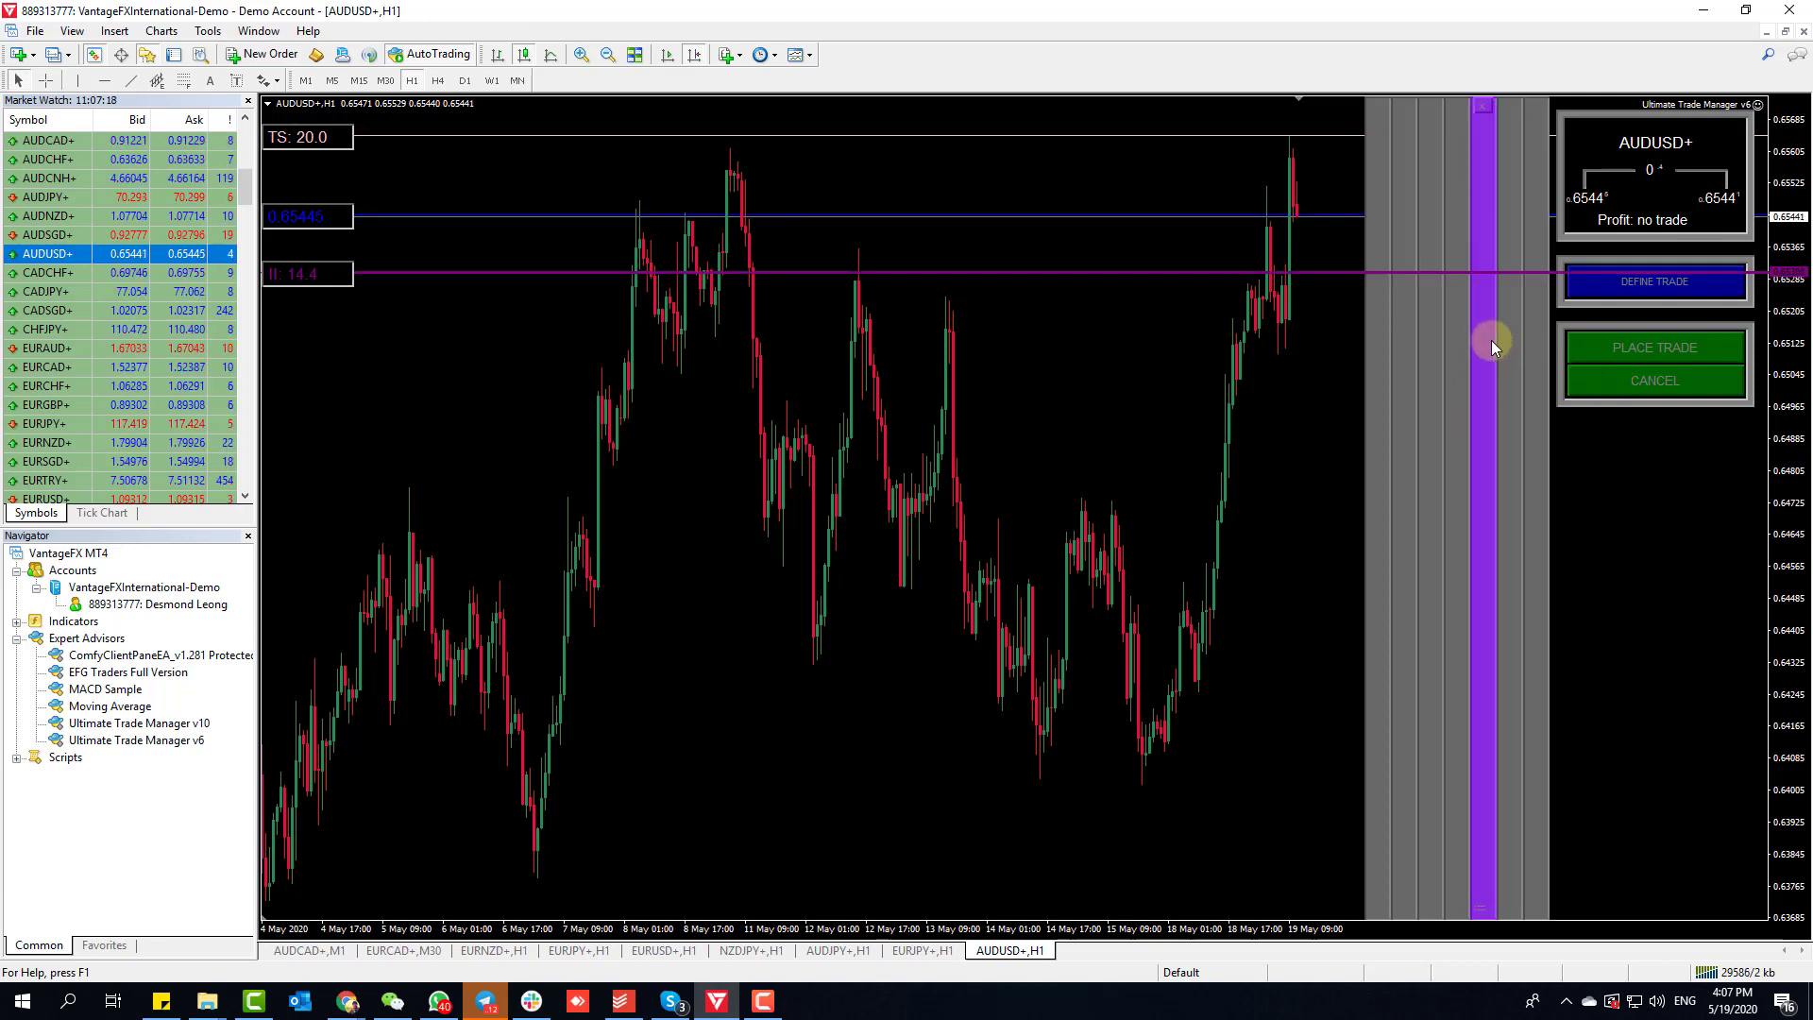
pyautogui.click(1492, 340)
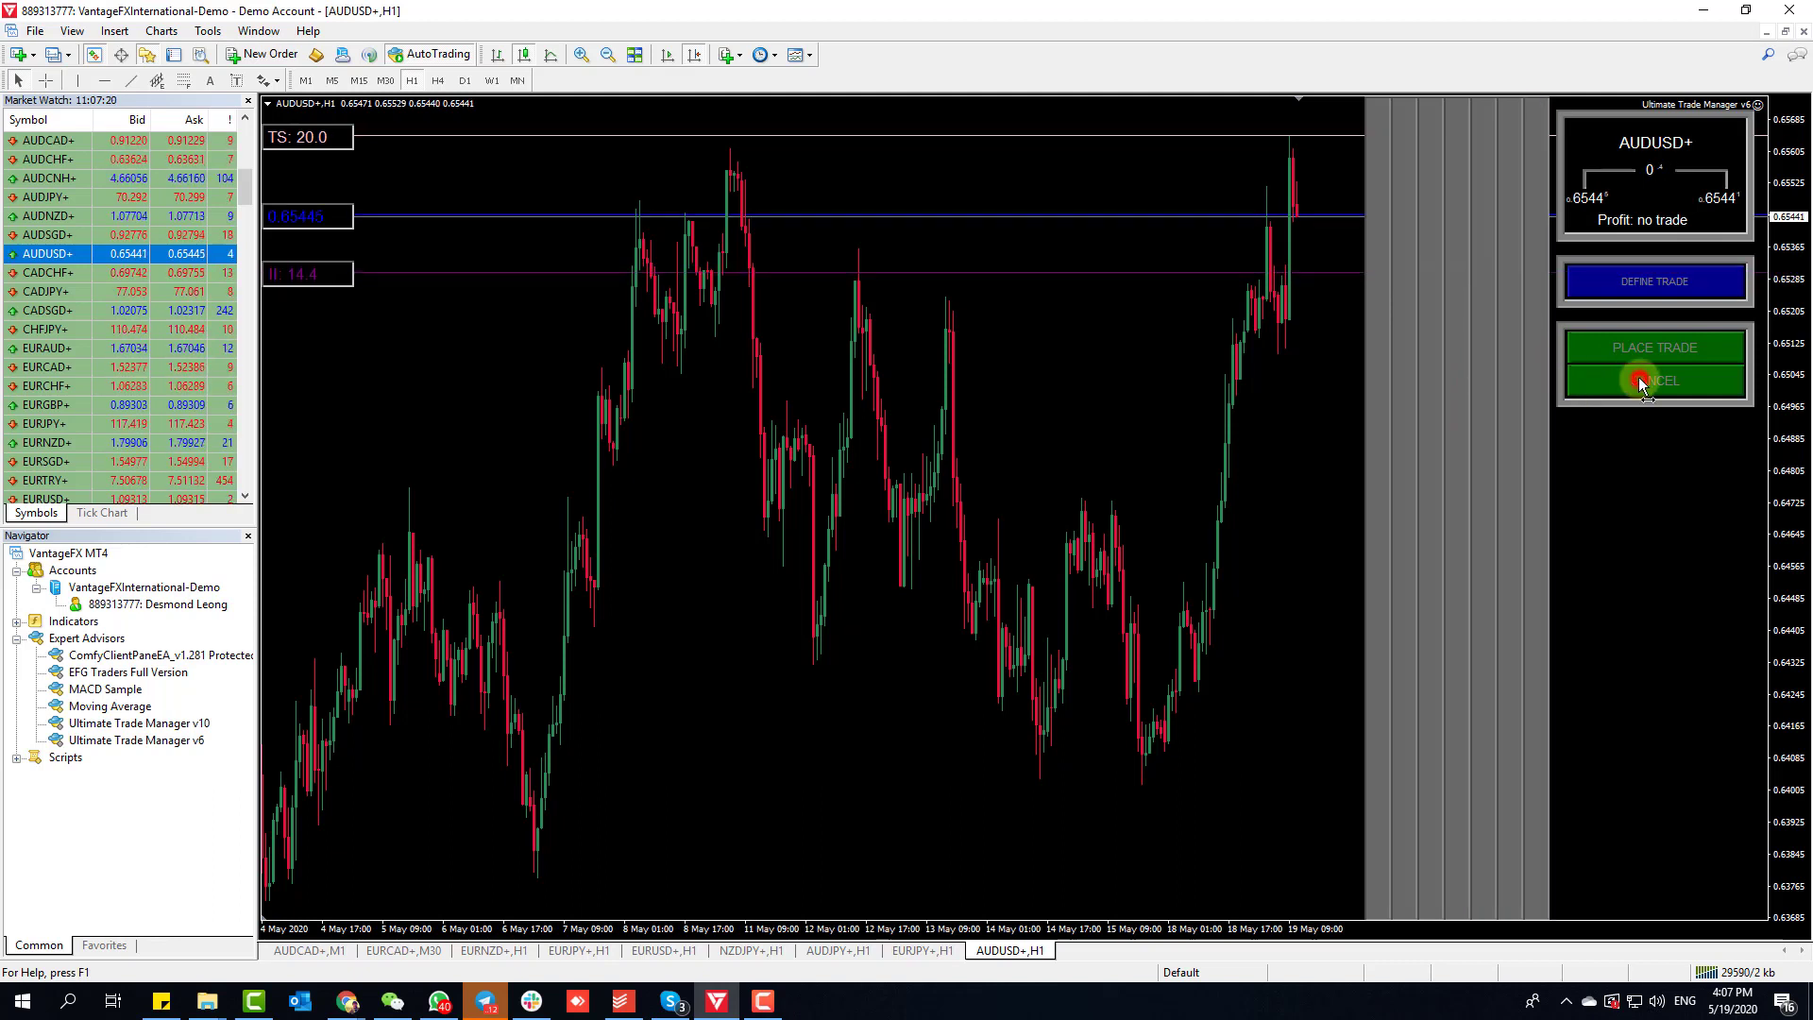
pyautogui.click(1639, 380)
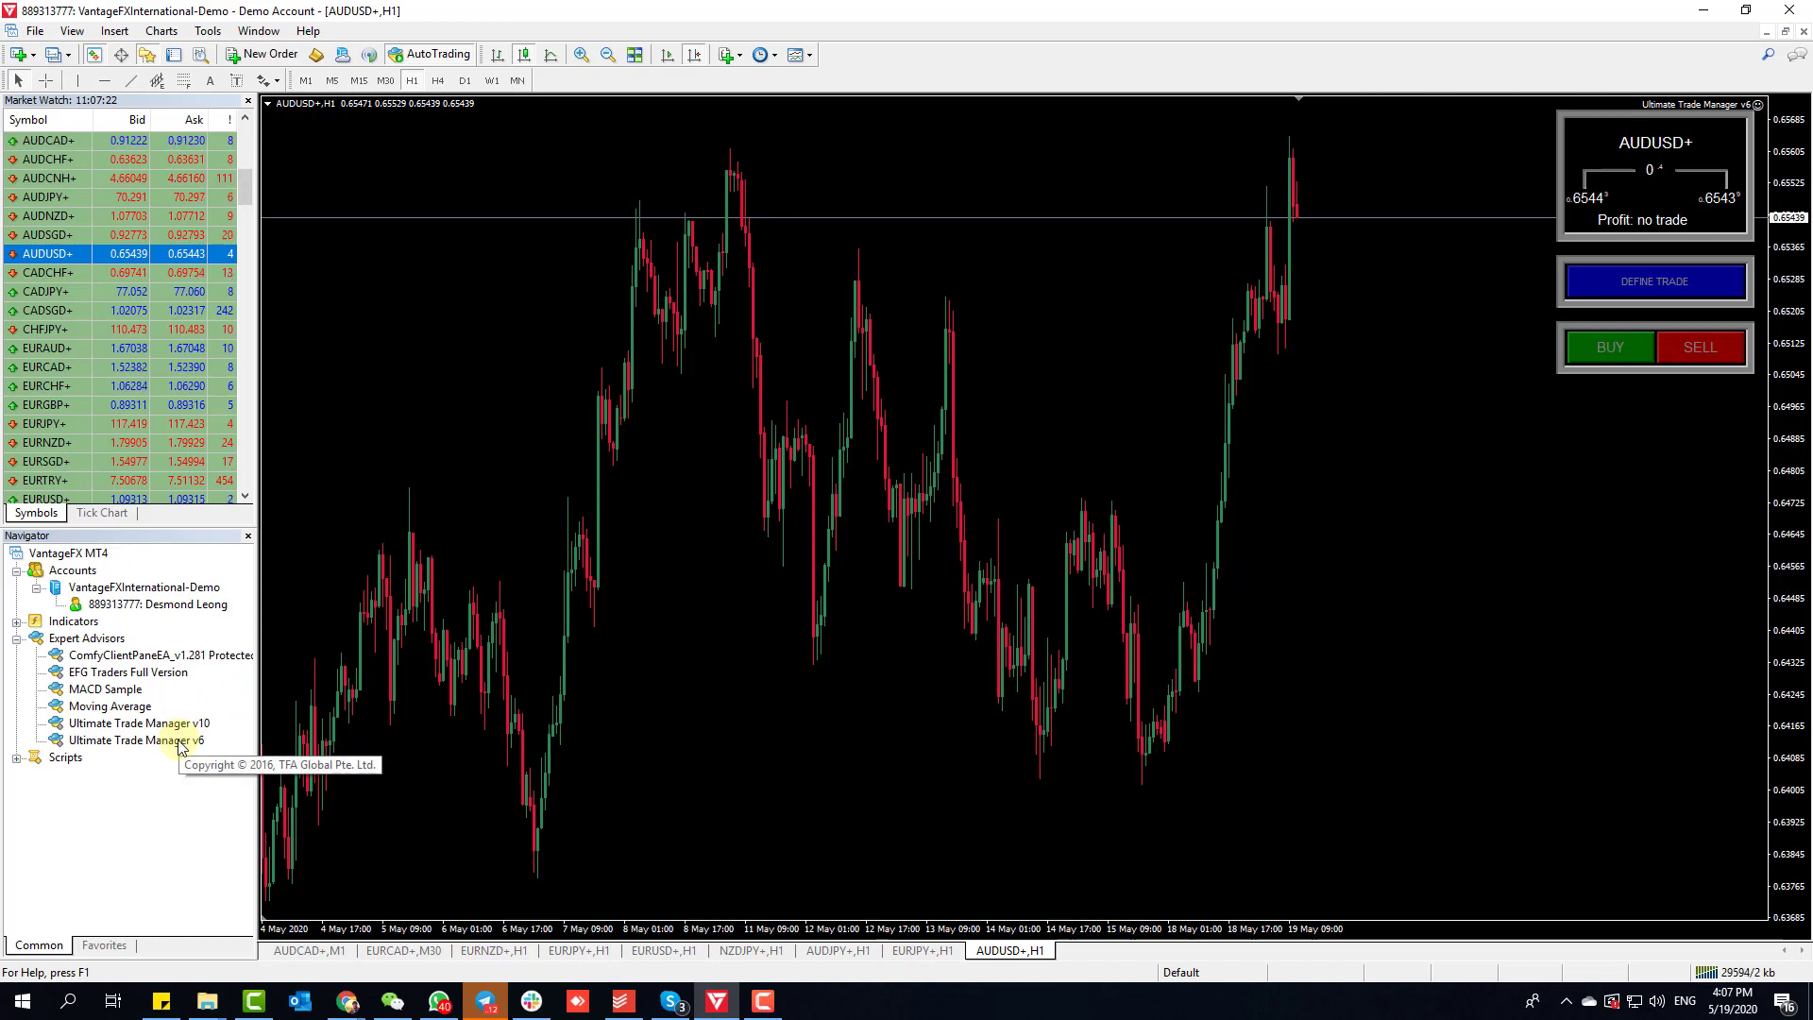
# Step: Reapply Ultimate Trade Manager v6 to the AUDUSD chart with IdeaInvalidated set to 1.0
pyautogui.moveTo(182, 746); pyautogui.dragTo(1113, 438)
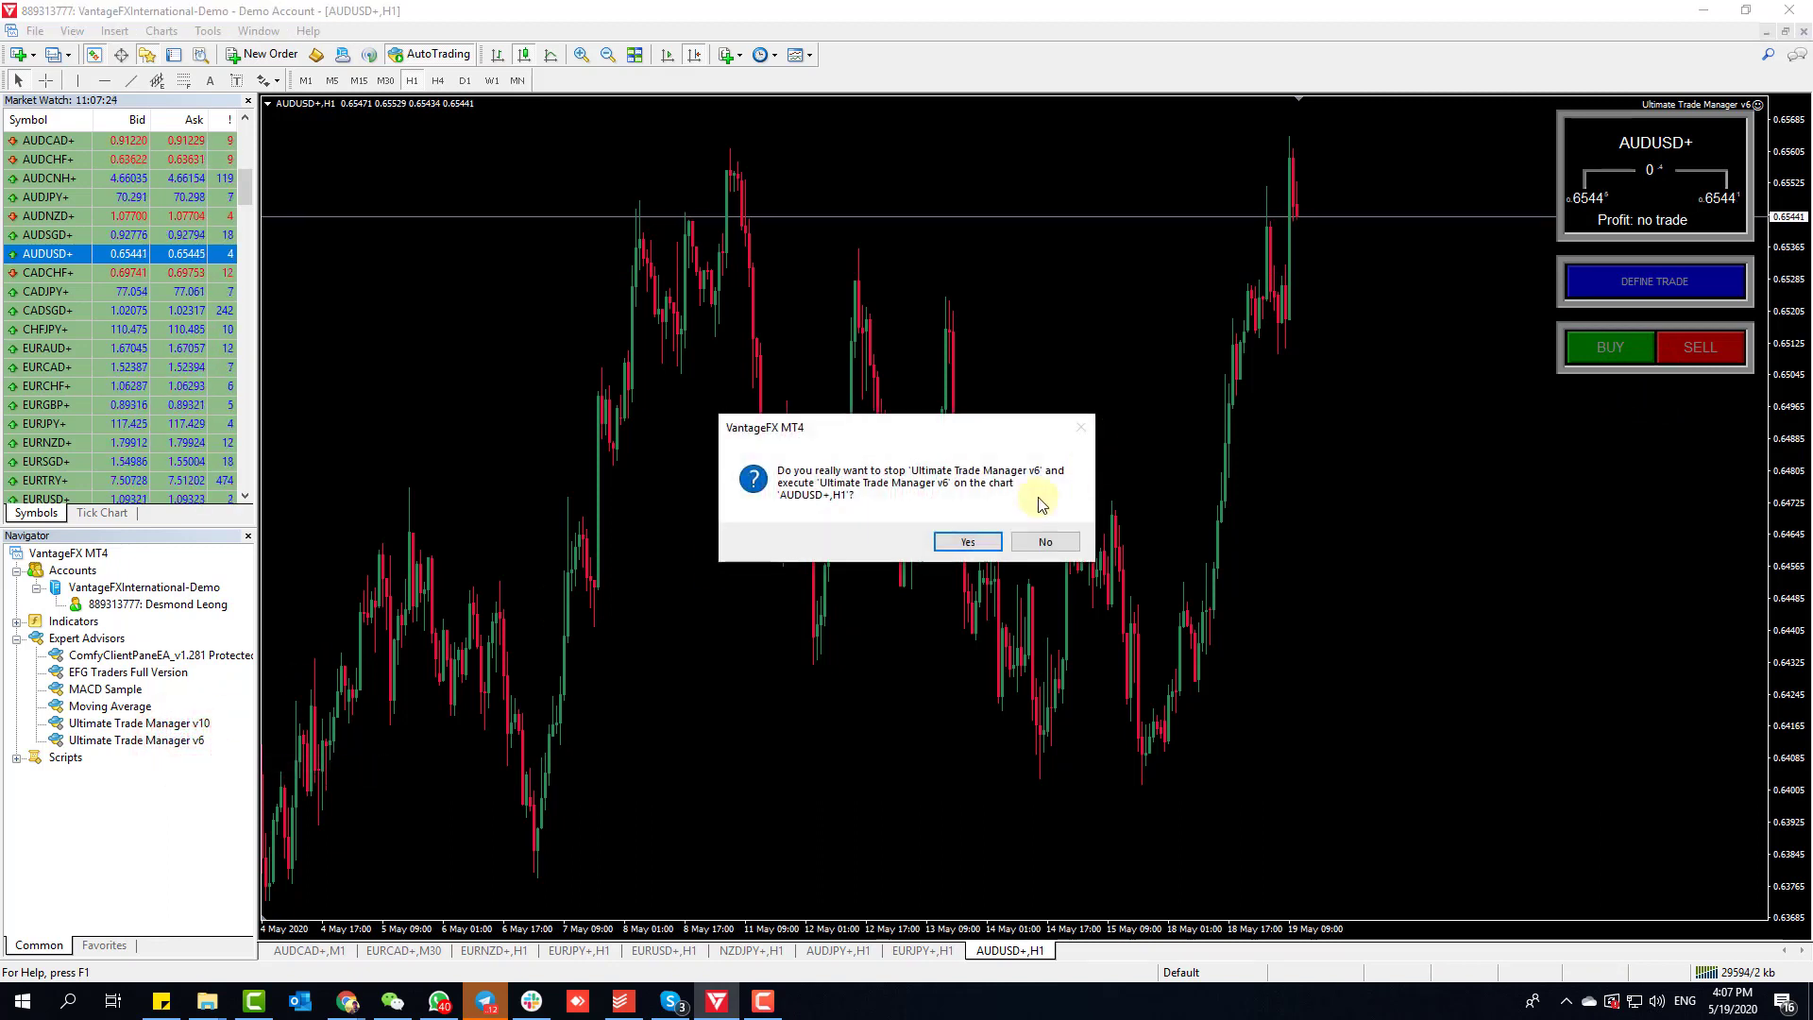
pyautogui.click(967, 540)
pyautogui.doubleClick(774, 450)
pyautogui.write('0')
pyautogui.click(792, 419)
pyautogui.click(748, 458)
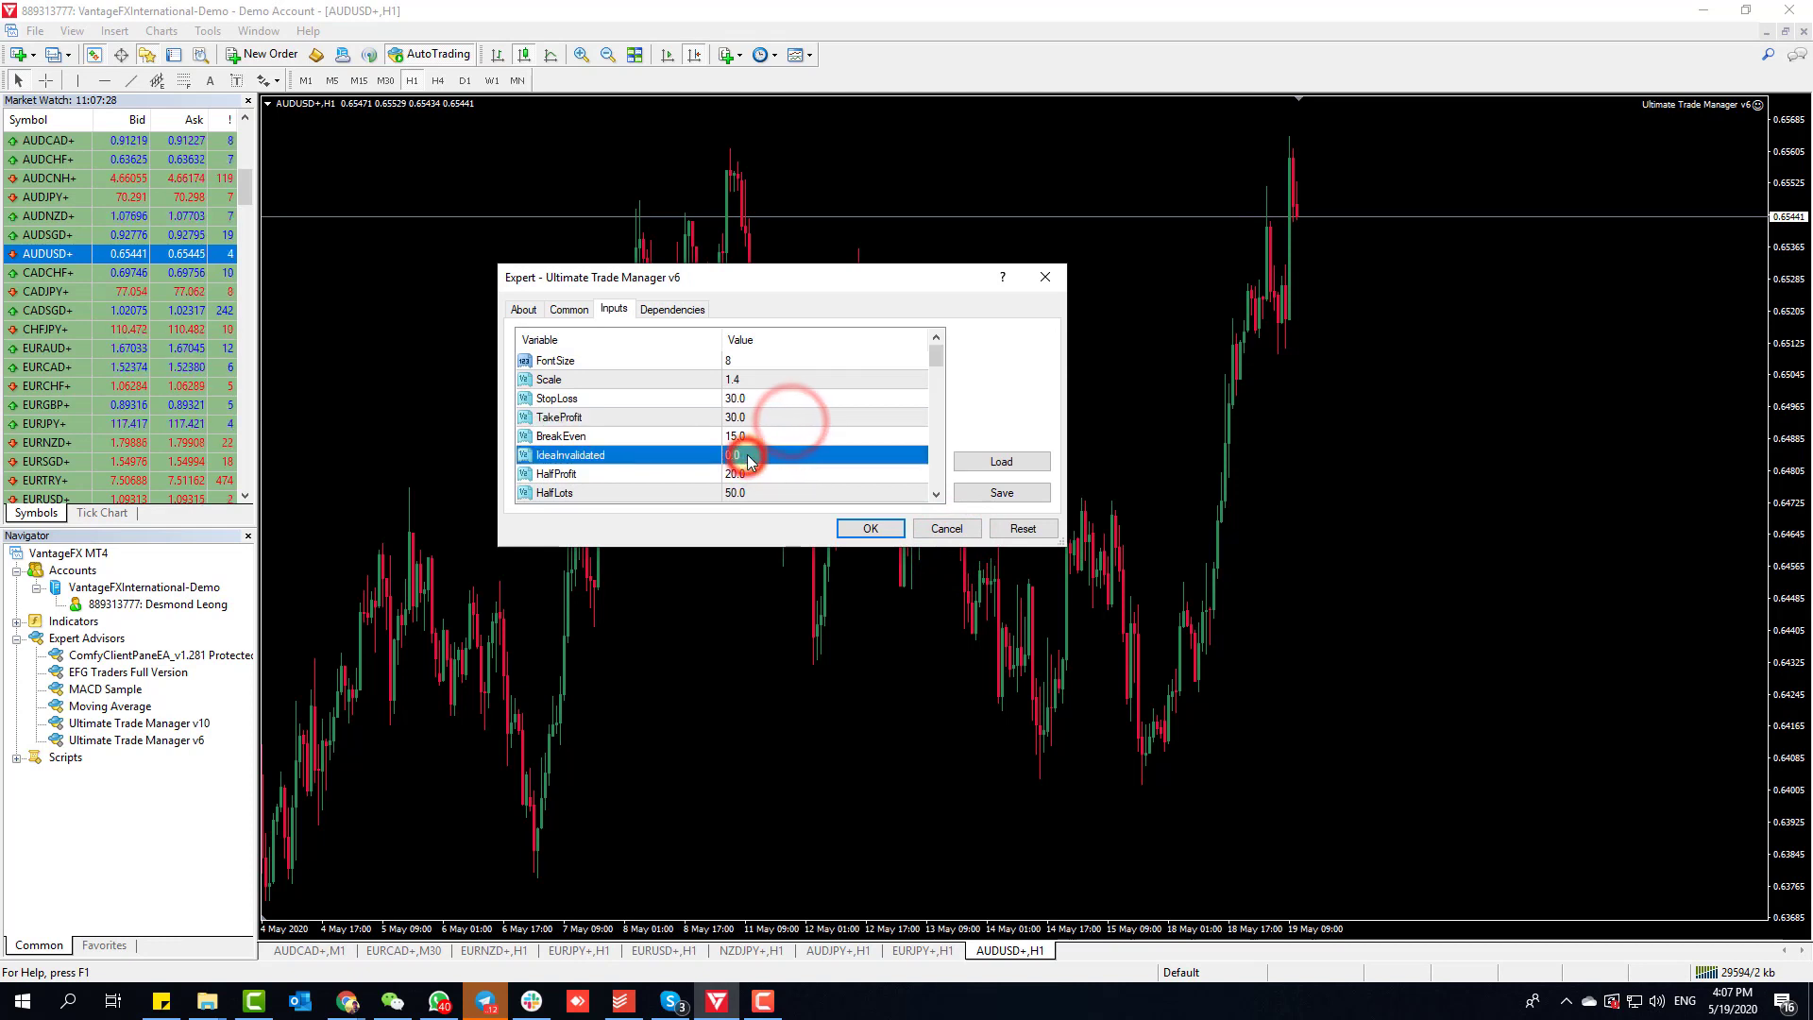
pyautogui.doubleClick(746, 457)
pyautogui.write('1')
pyautogui.click(765, 482)
pyautogui.click(789, 455)
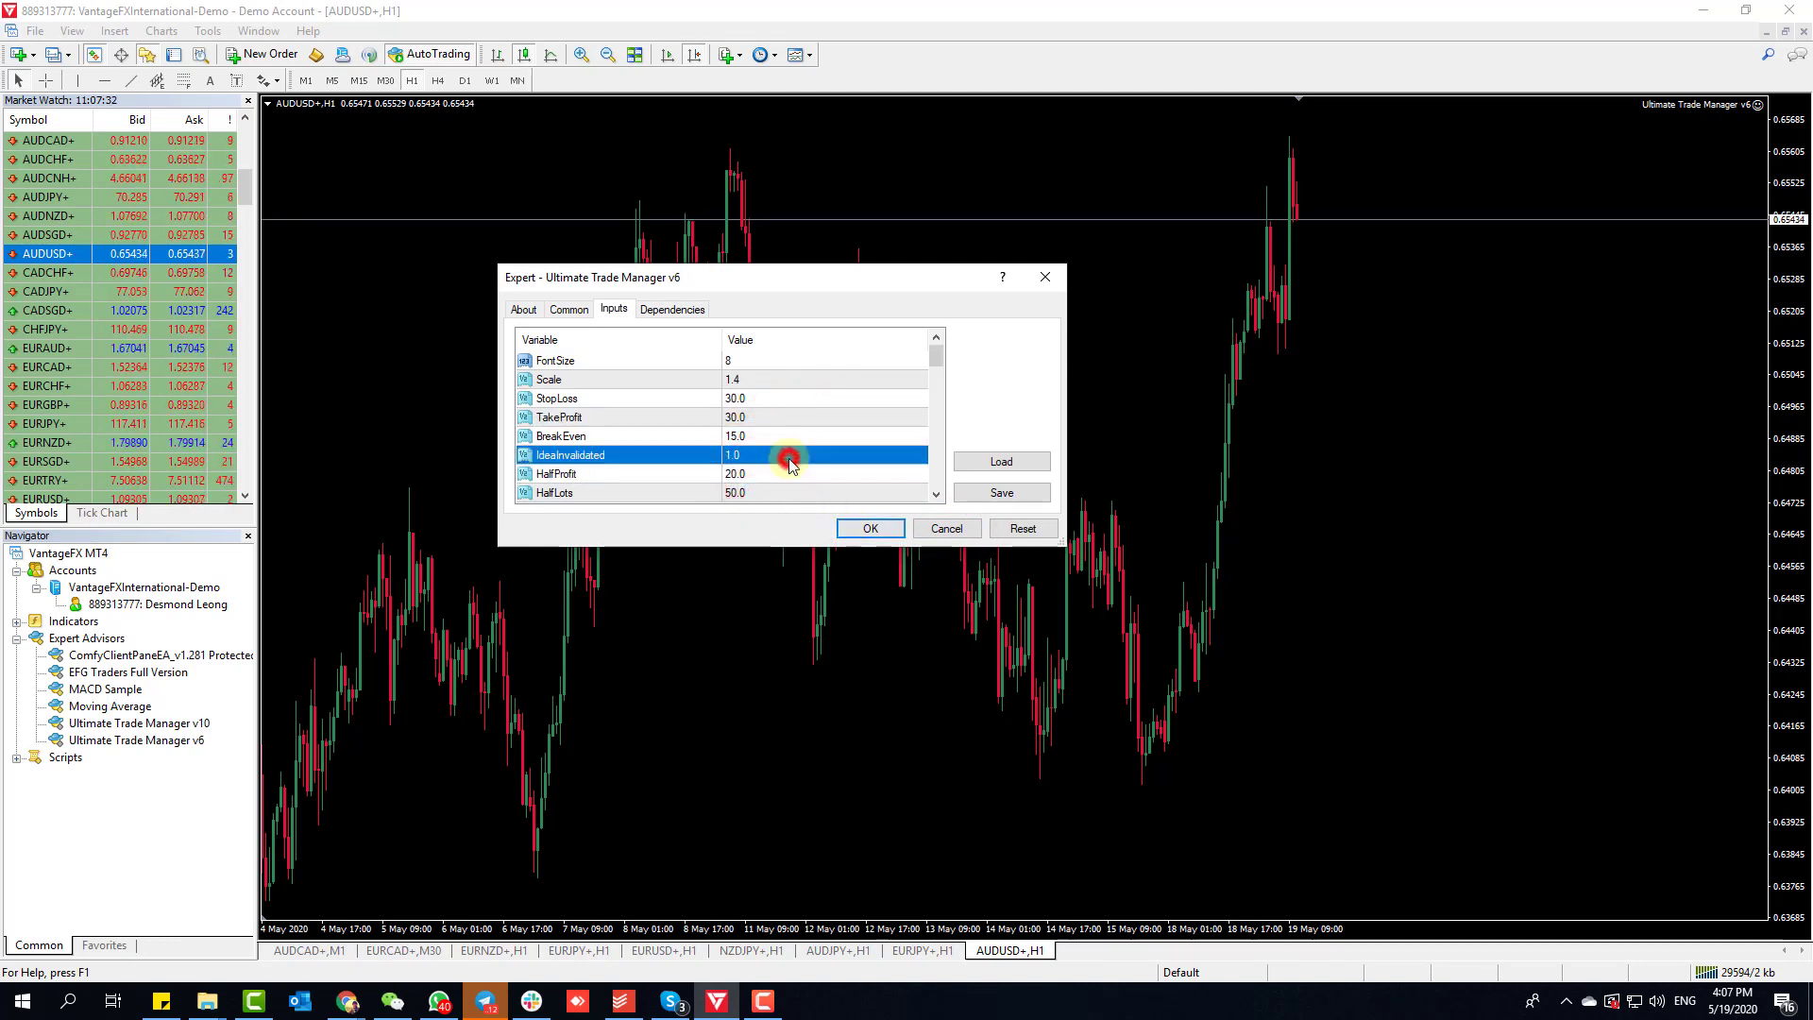
# Step: Apply the expert settings, start a new buy setup, and spread its levels down: TP 39.5, II 14.4, SL 21.5
pyautogui.click(870, 528)
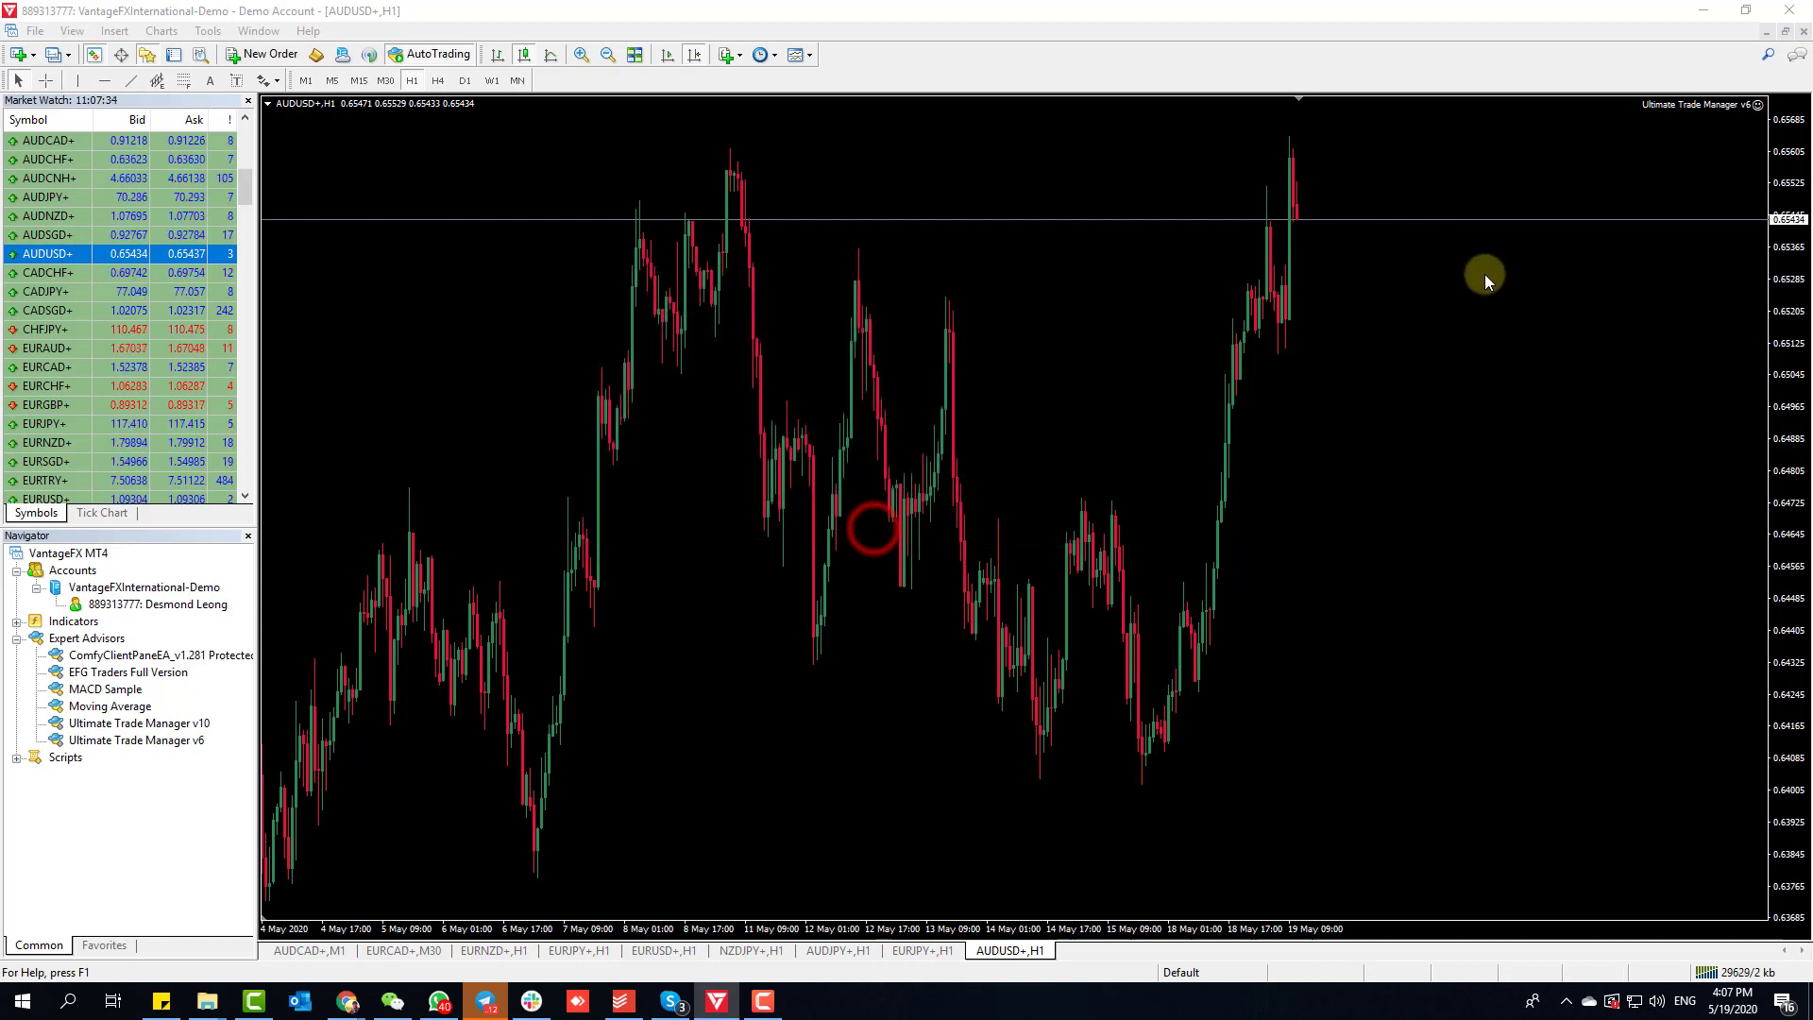
pyautogui.click(1603, 335)
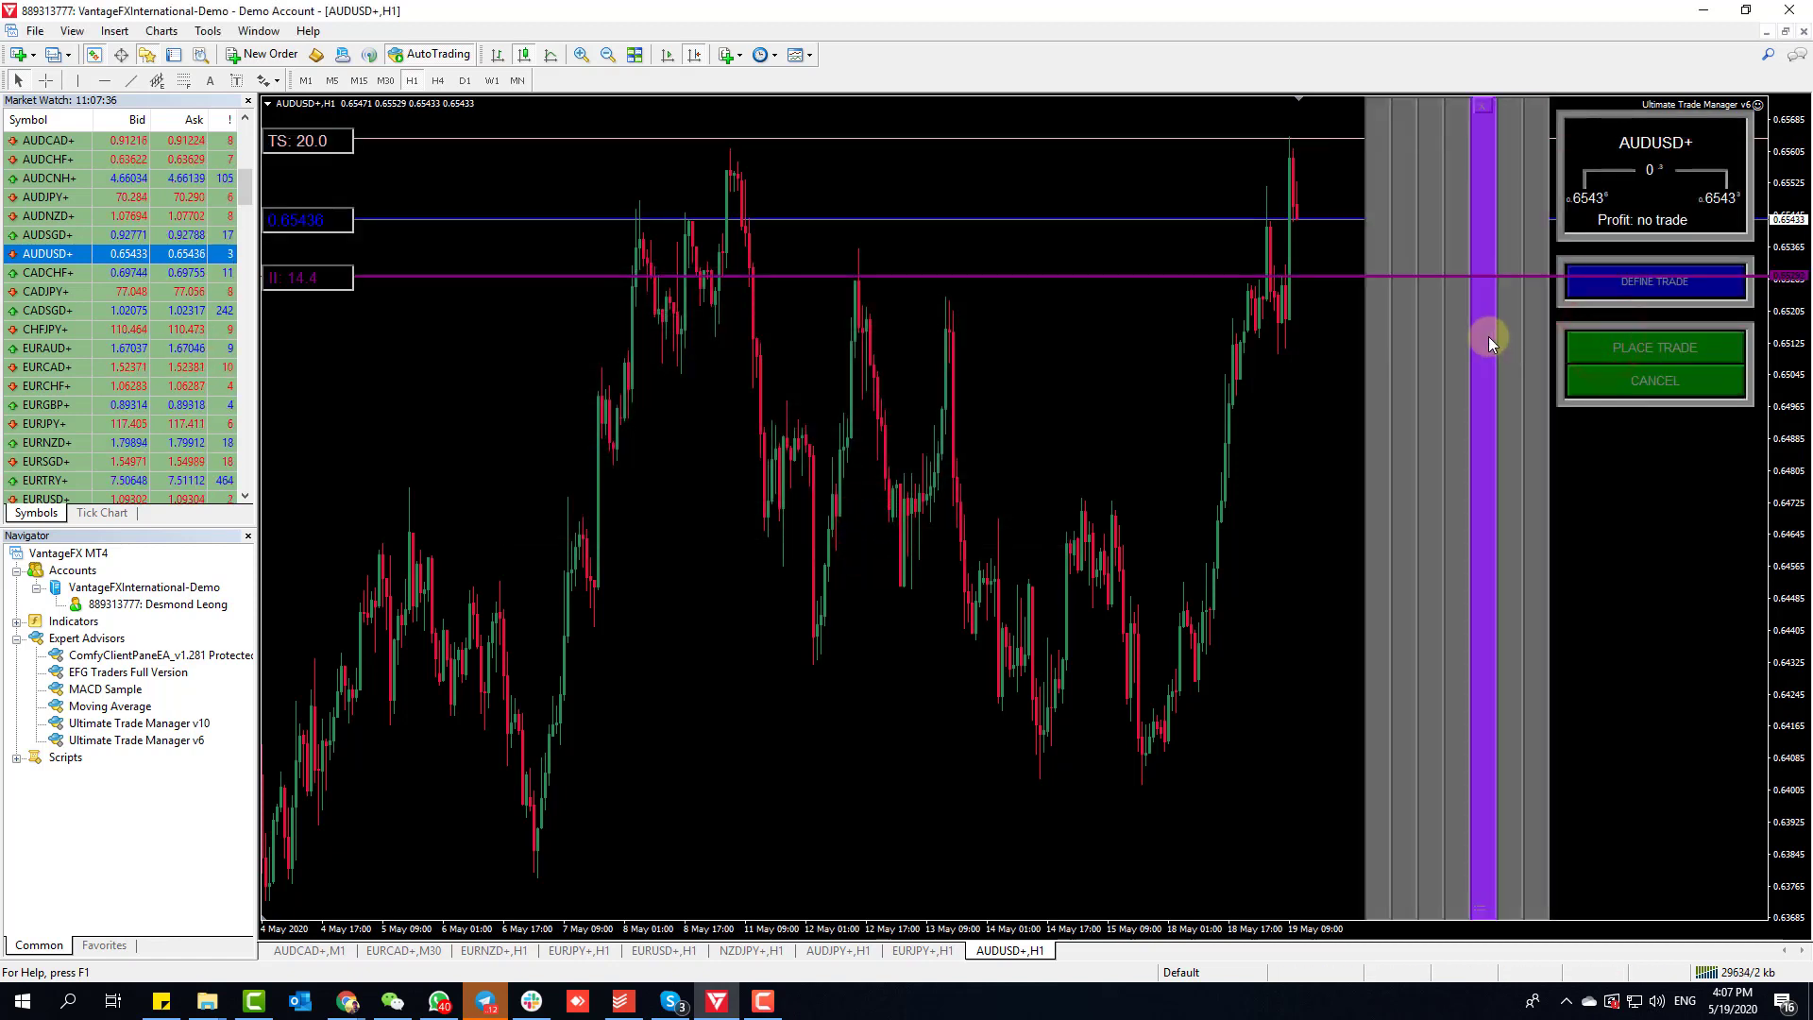
pyautogui.click(1480, 111)
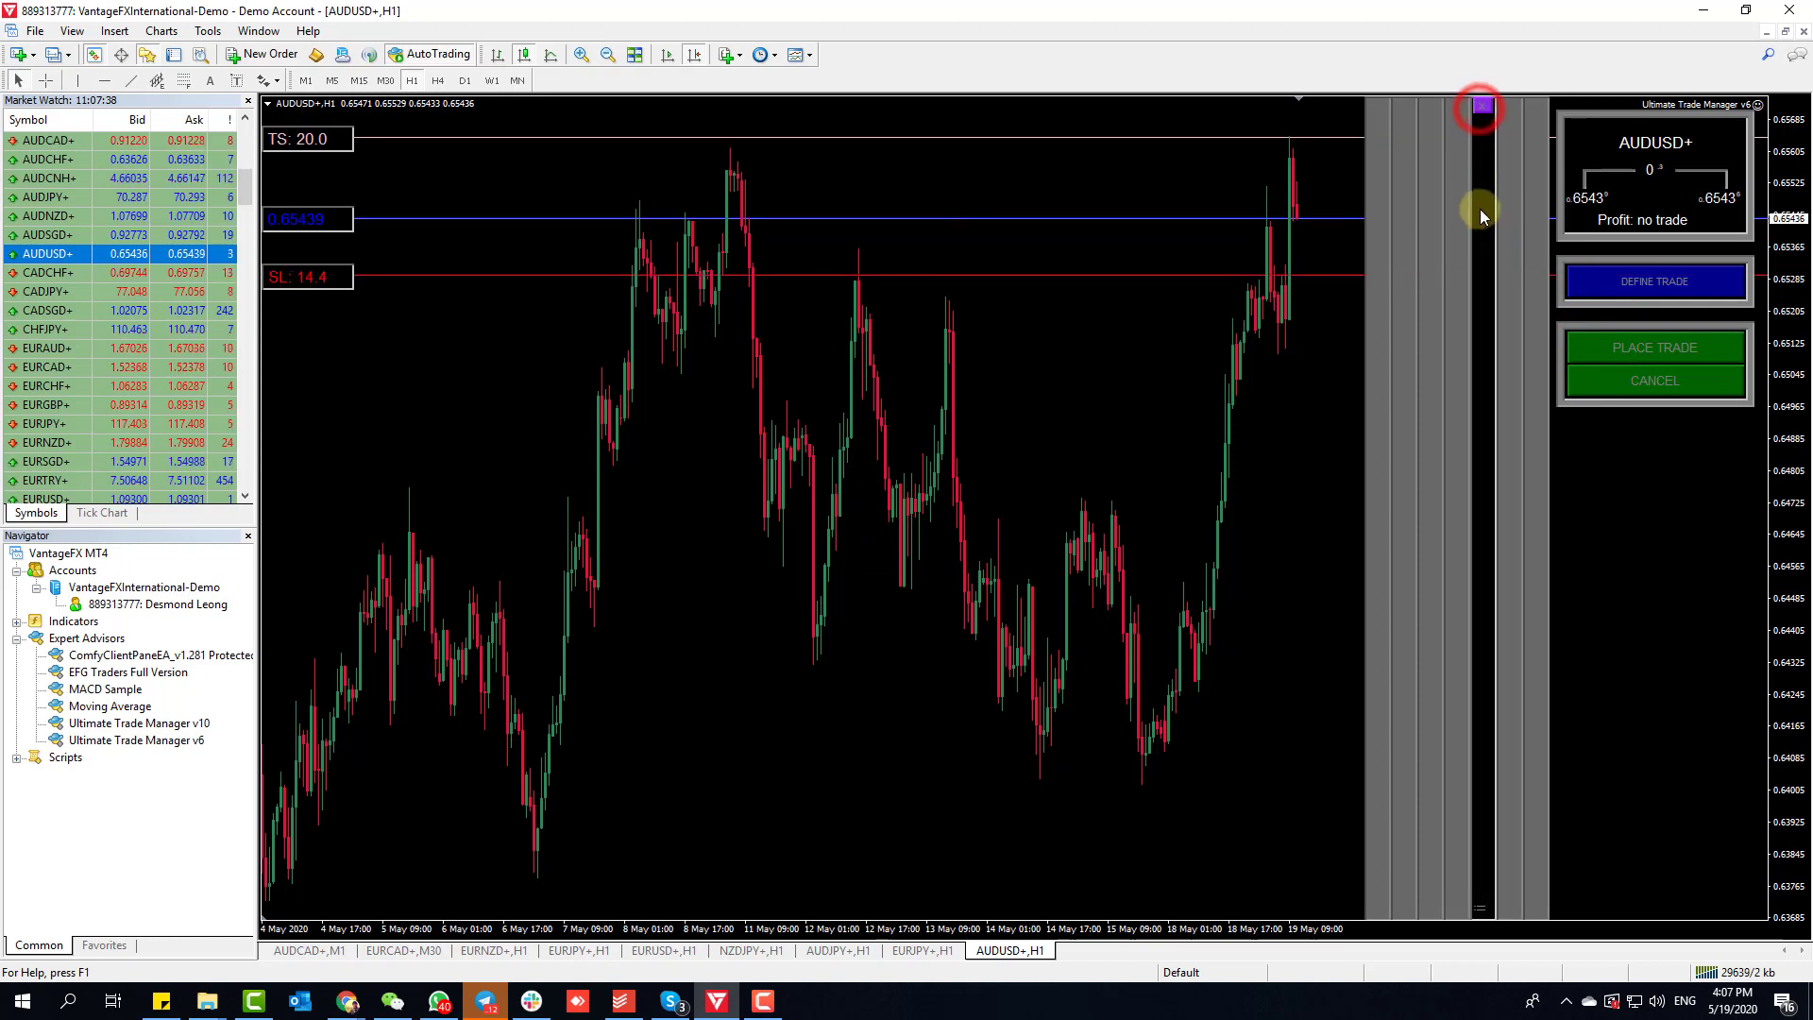
pyautogui.click(1508, 378)
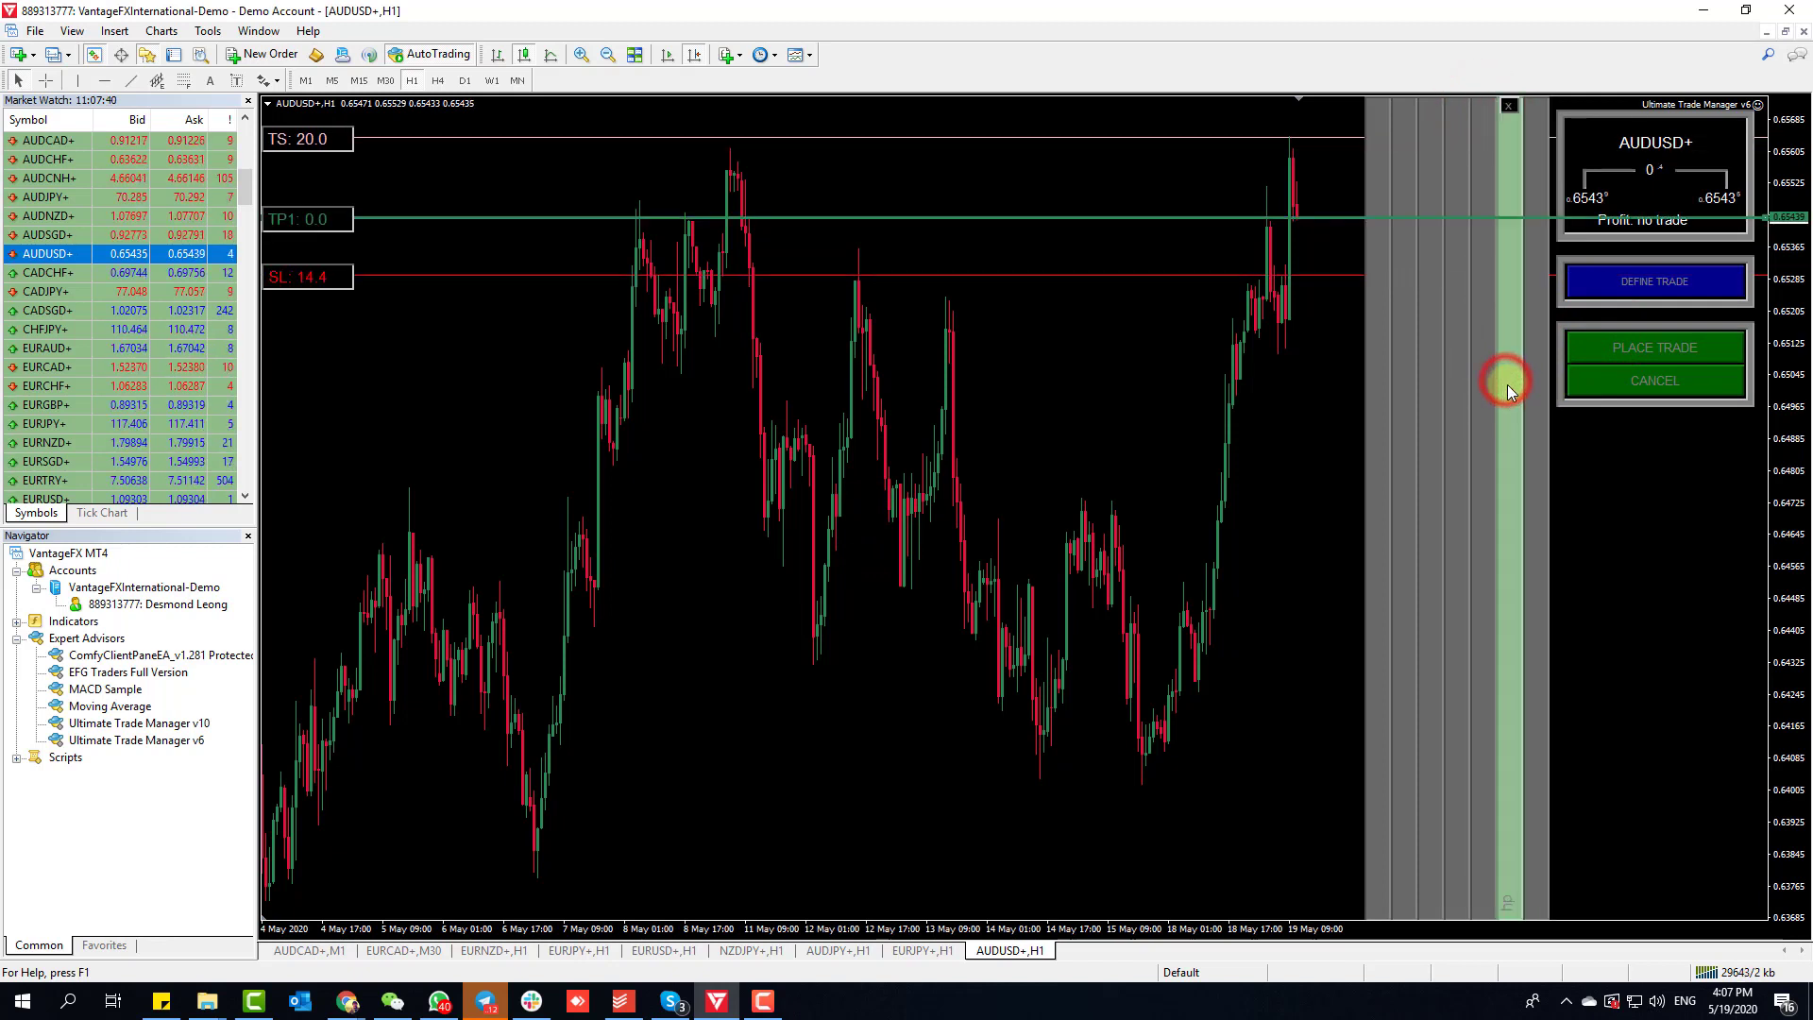
pyautogui.click(1482, 377)
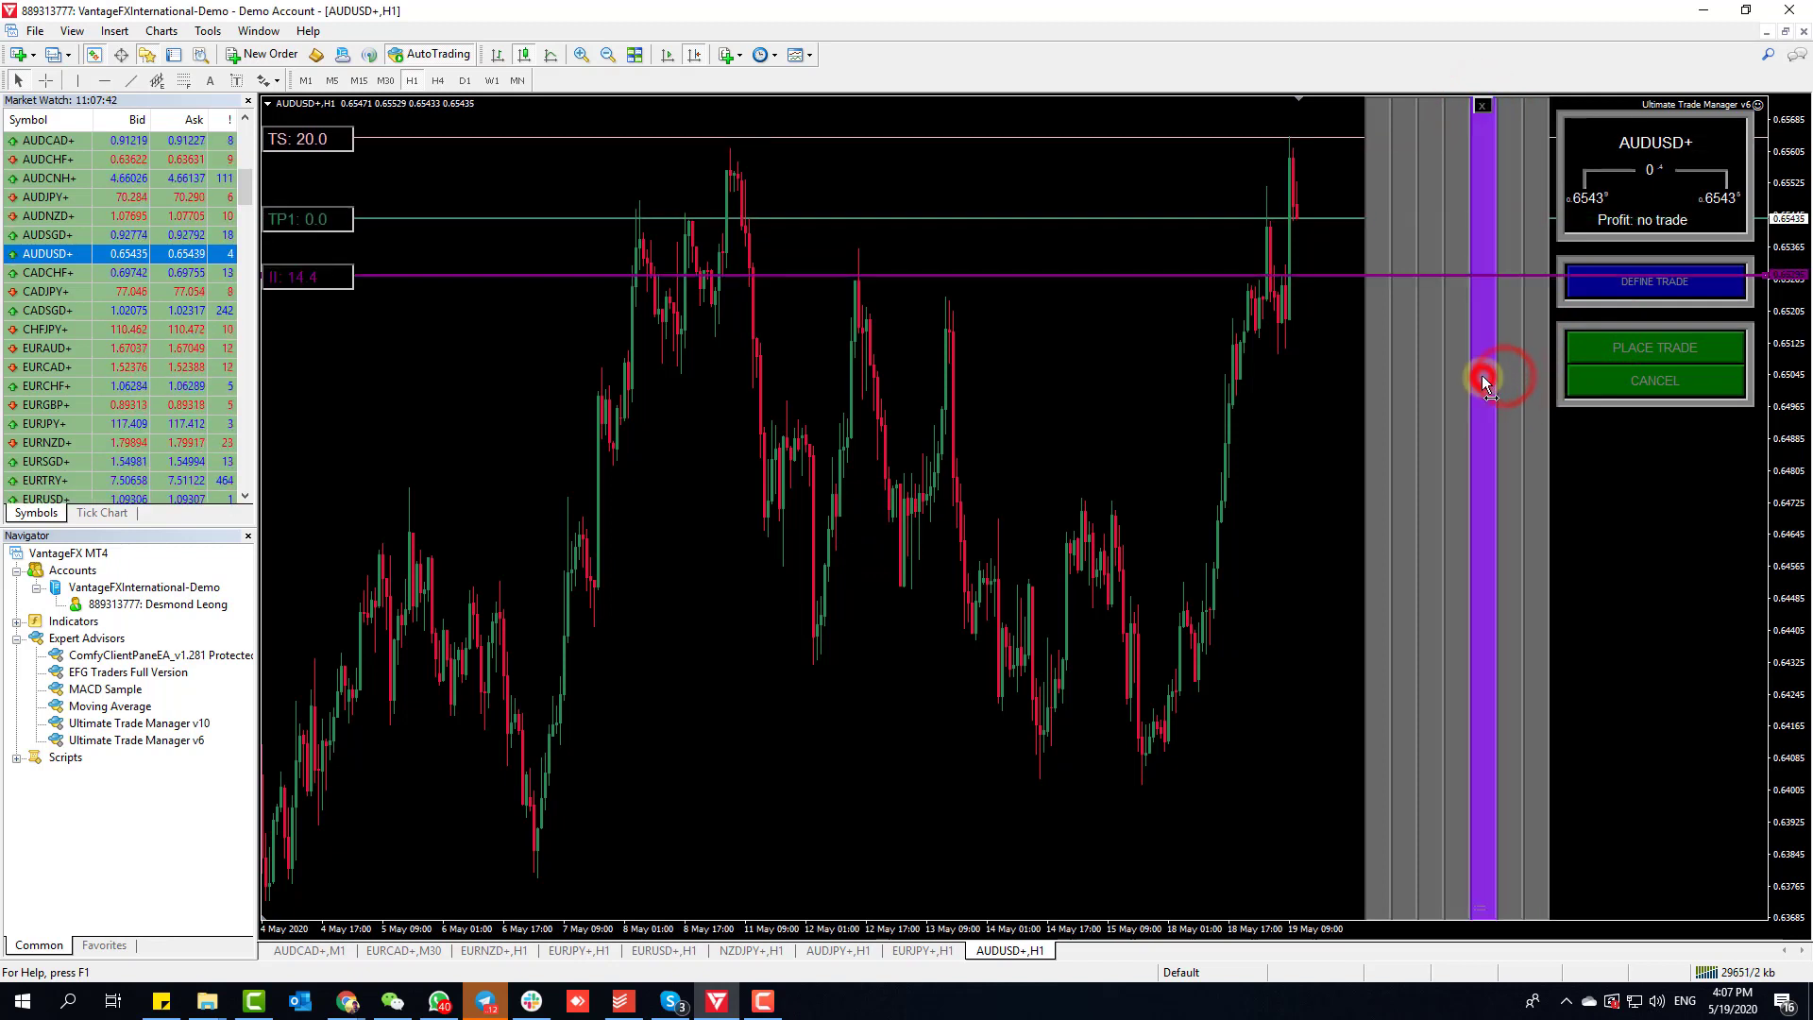
pyautogui.click(1489, 377)
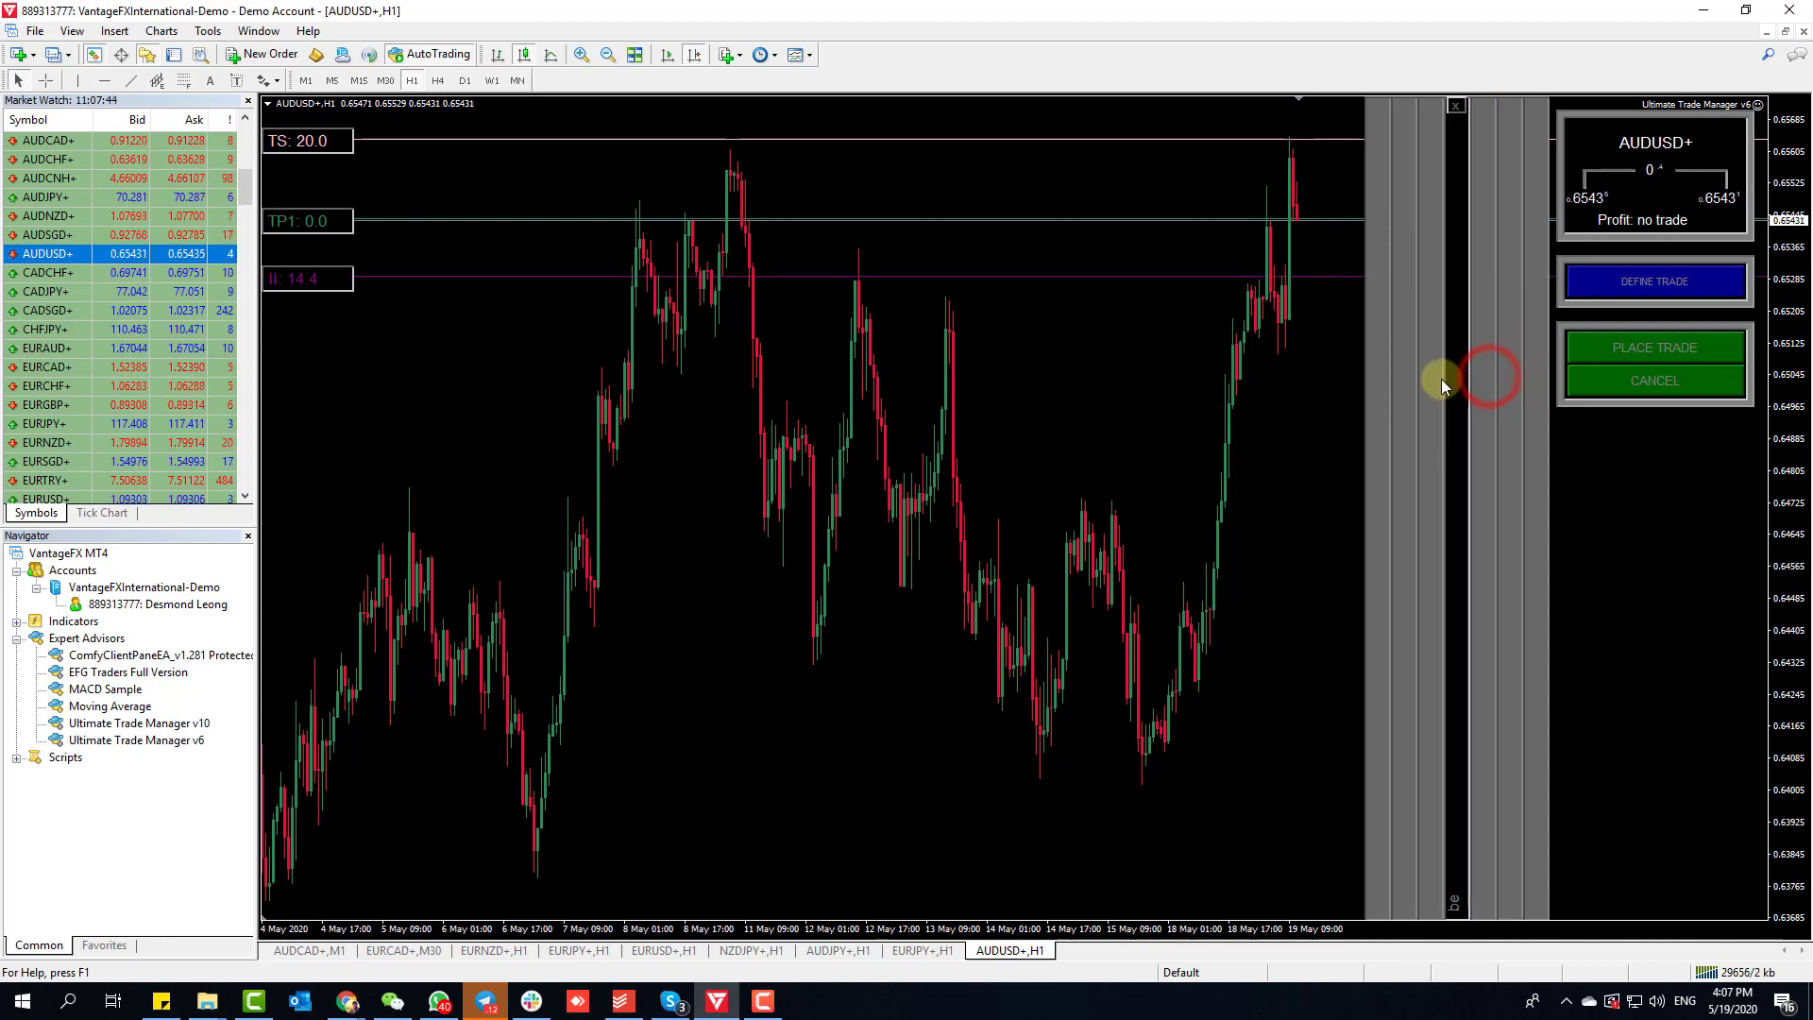
pyautogui.click(1458, 382)
pyautogui.click(1615, 375)
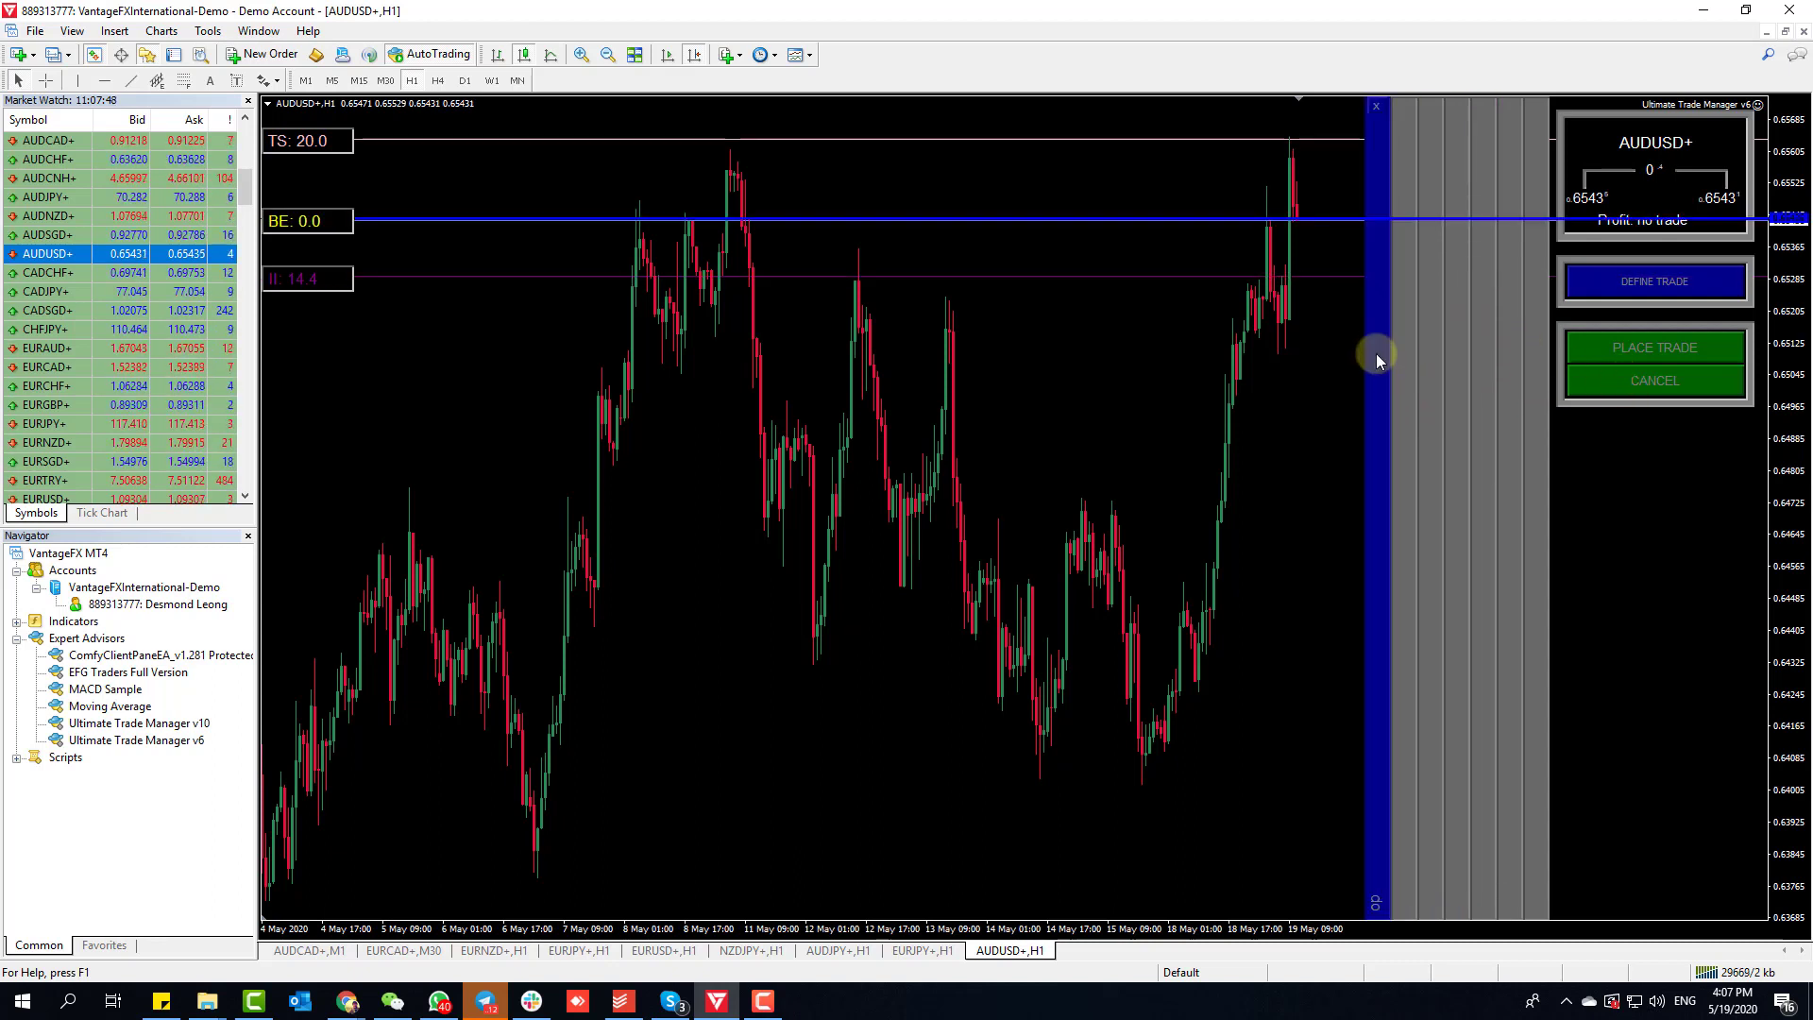
pyautogui.moveTo(1378, 356); pyautogui.dragTo(1404, 557)
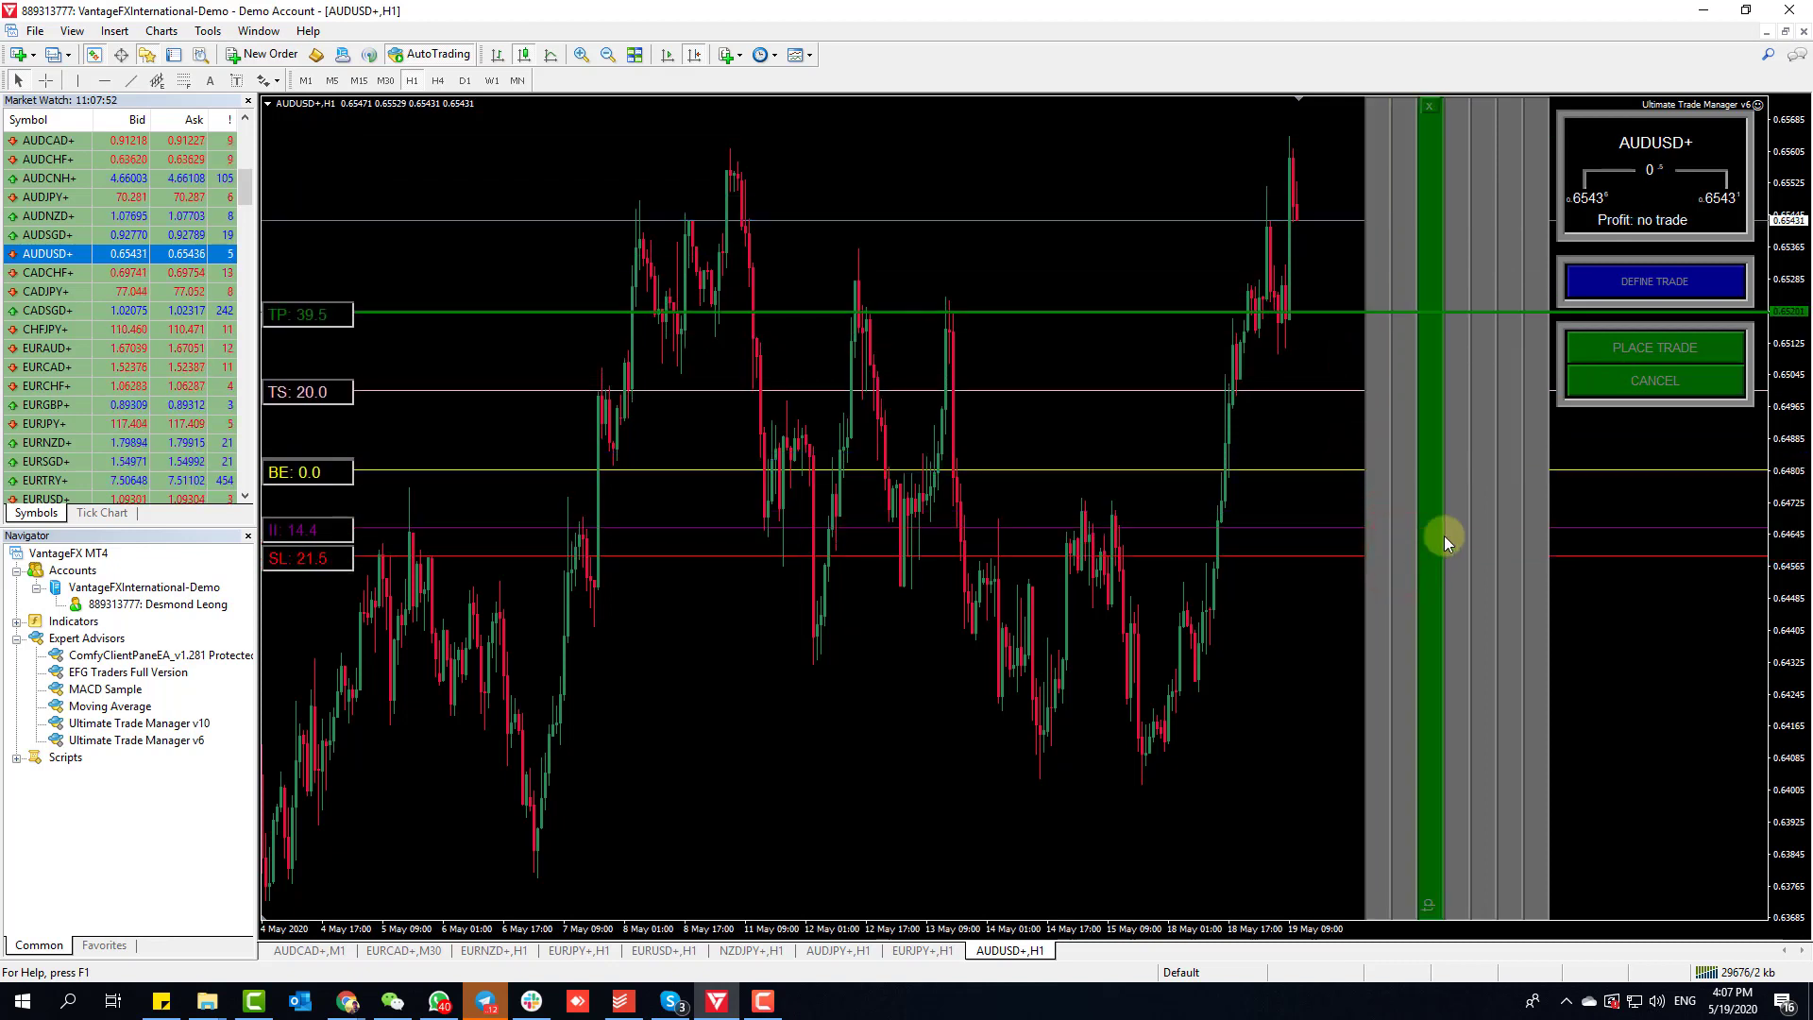
# Step: Reposition the break-even line and set the entry level at 0.64801
pyautogui.click(1523, 482)
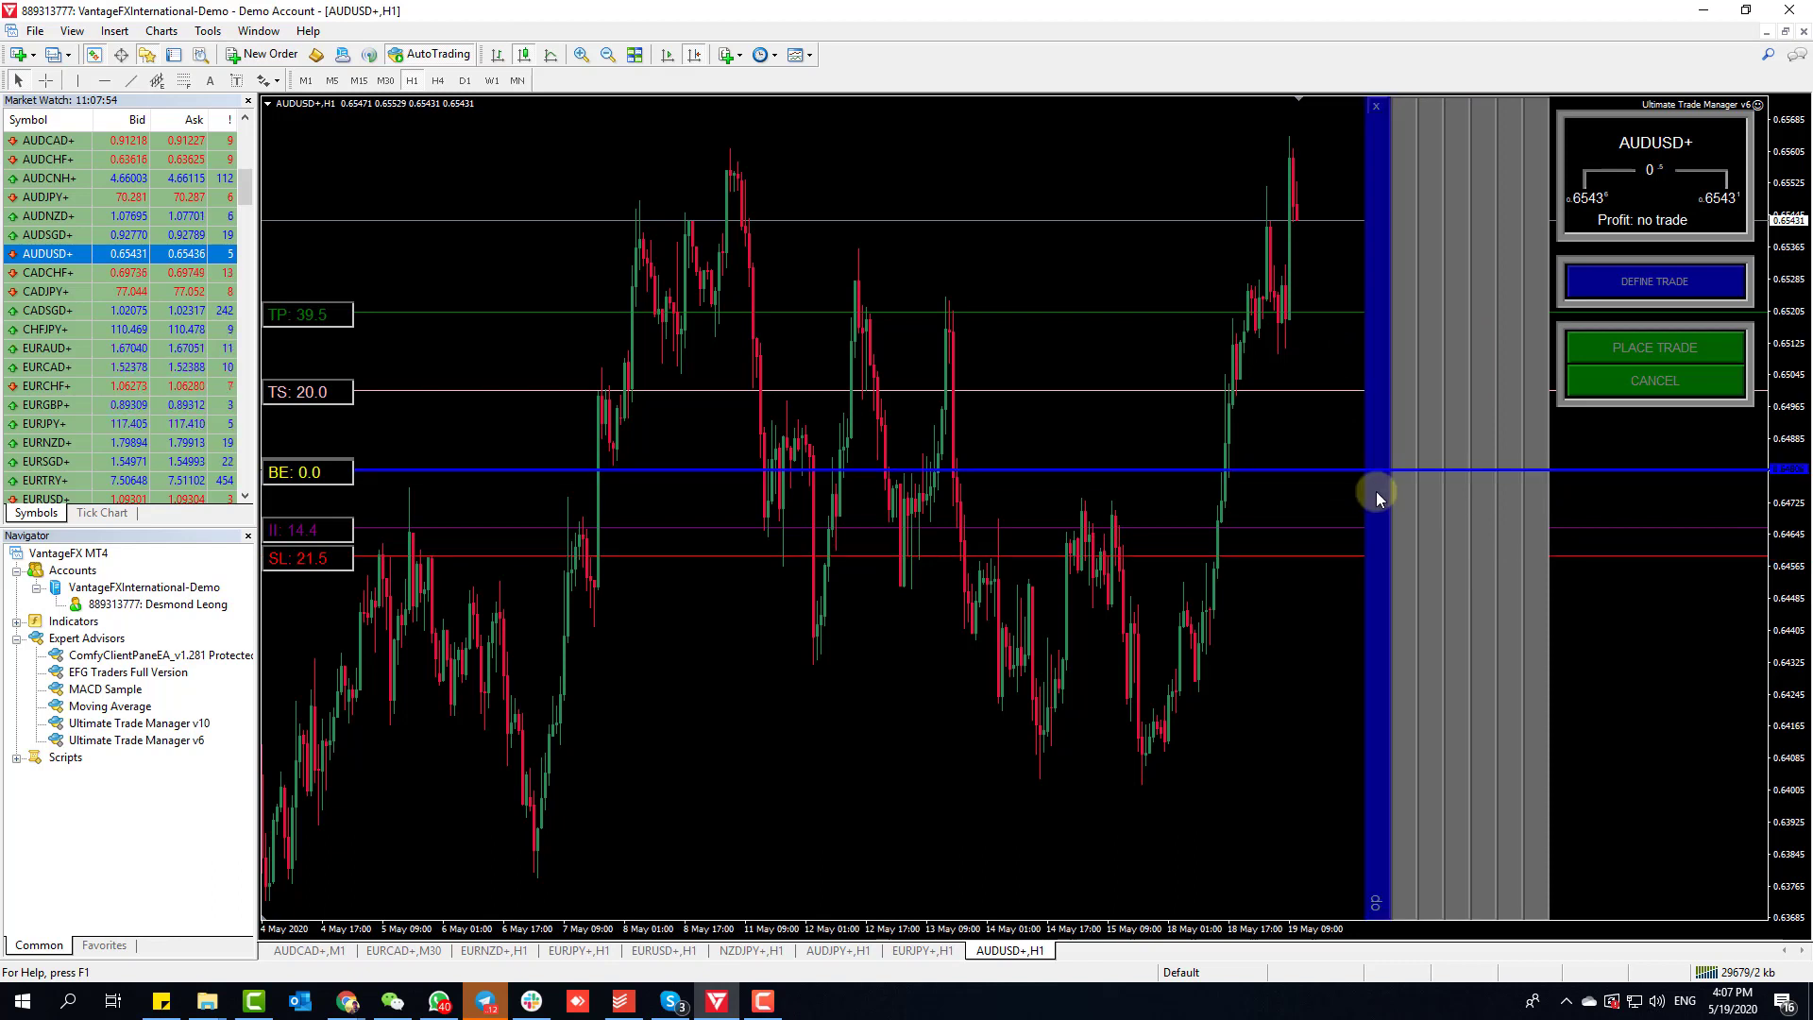
pyautogui.moveTo(1369, 467); pyautogui.dragTo(1376, 476)
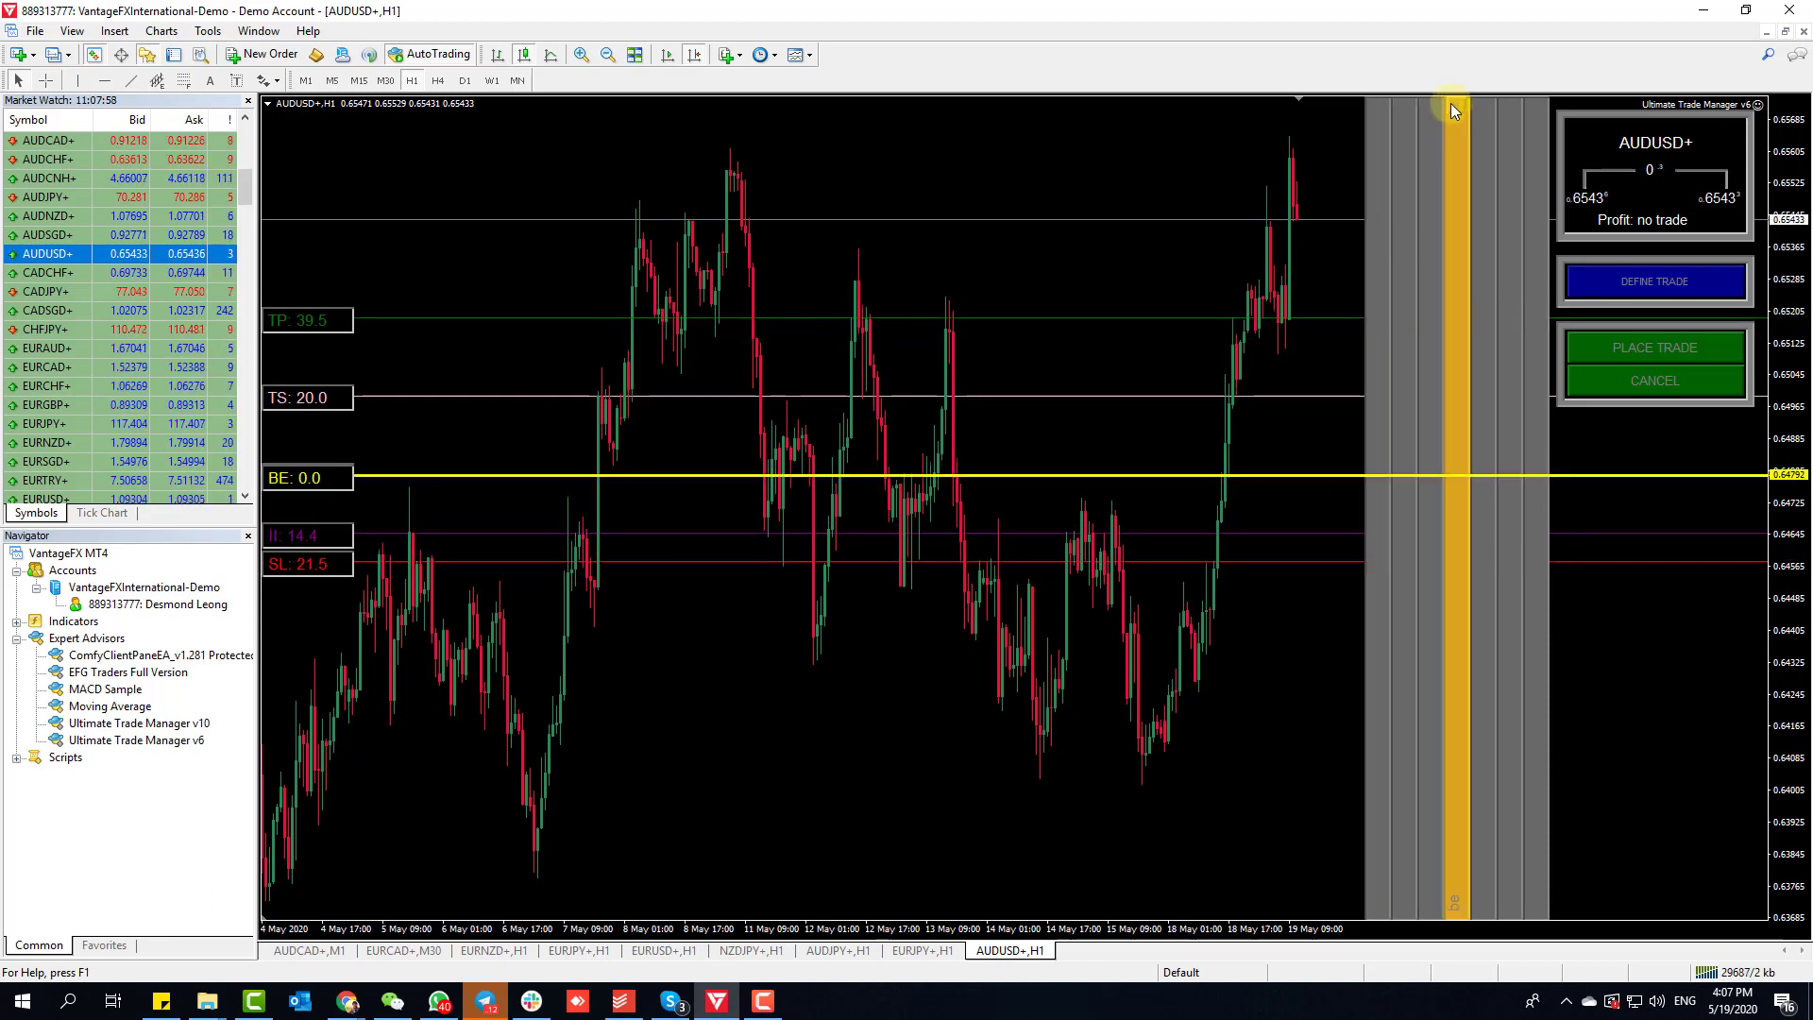
pyautogui.click(1451, 104)
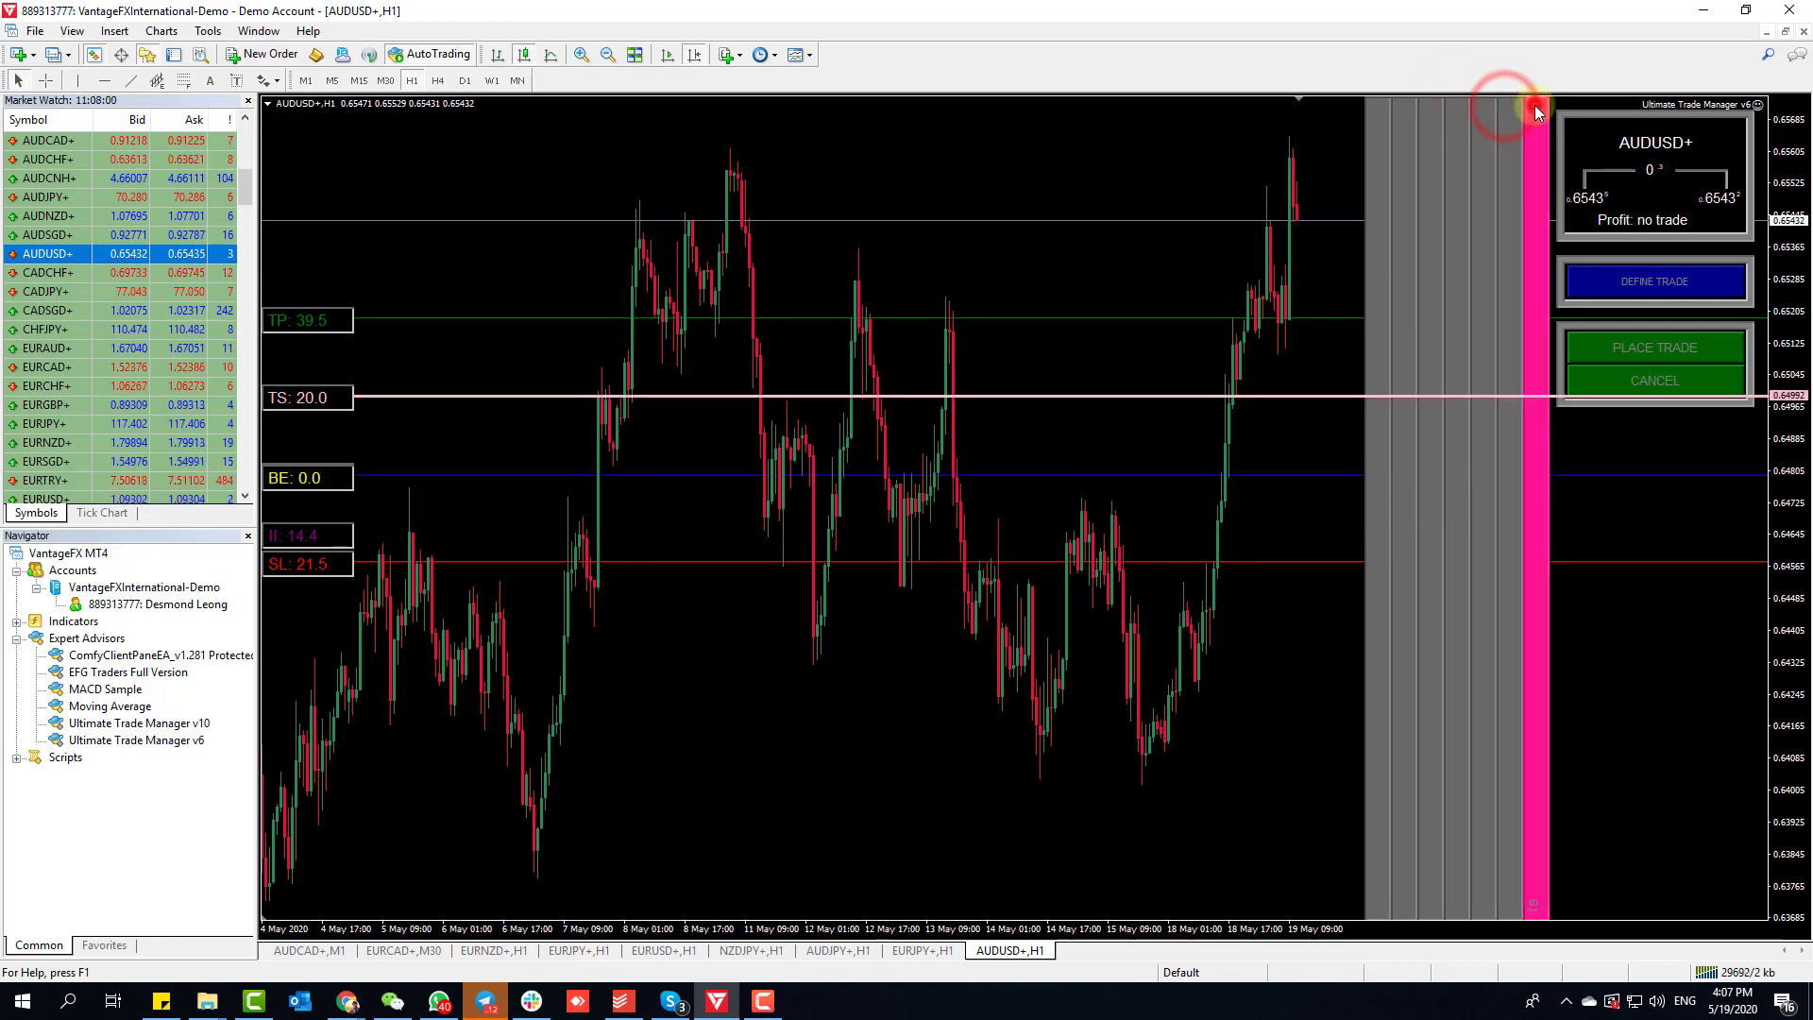
pyautogui.click(1534, 106)
pyautogui.click(1379, 475)
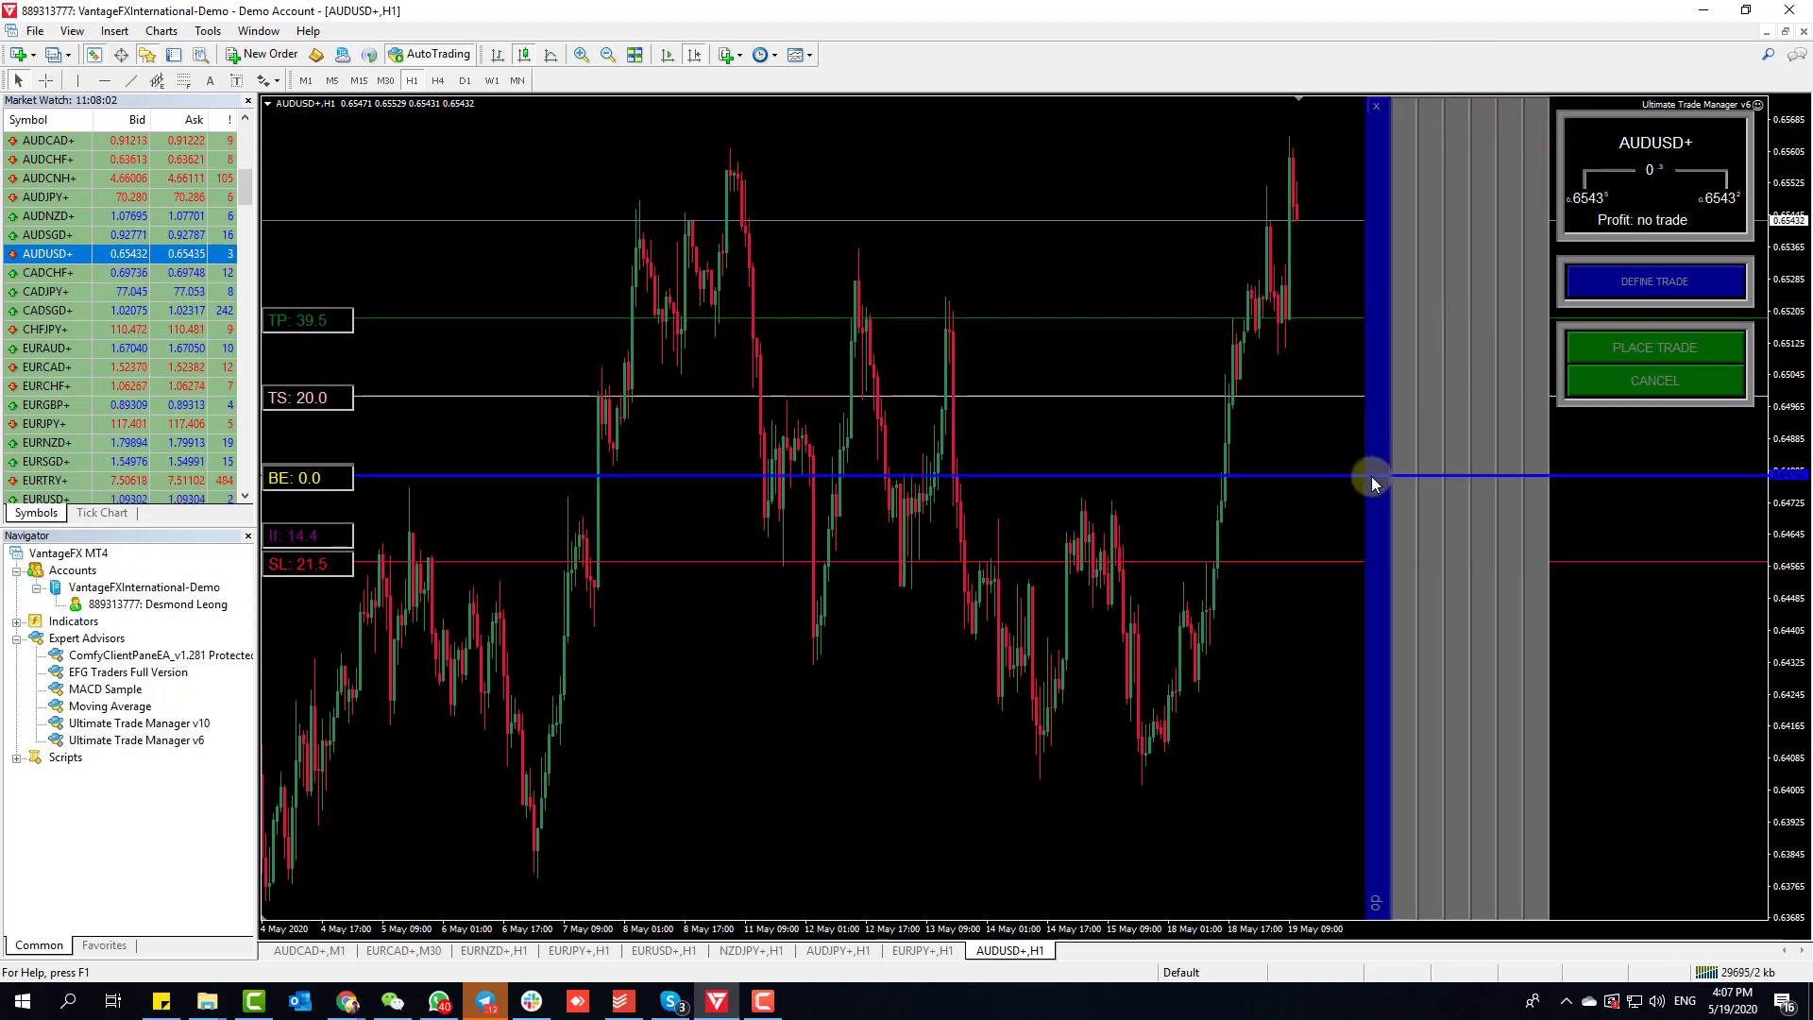
pyautogui.click(1375, 473)
# Step: Raise the trailing-stop level to 36.9 pips, just under the take profit
pyautogui.click(1534, 110)
pyautogui.click(1537, 104)
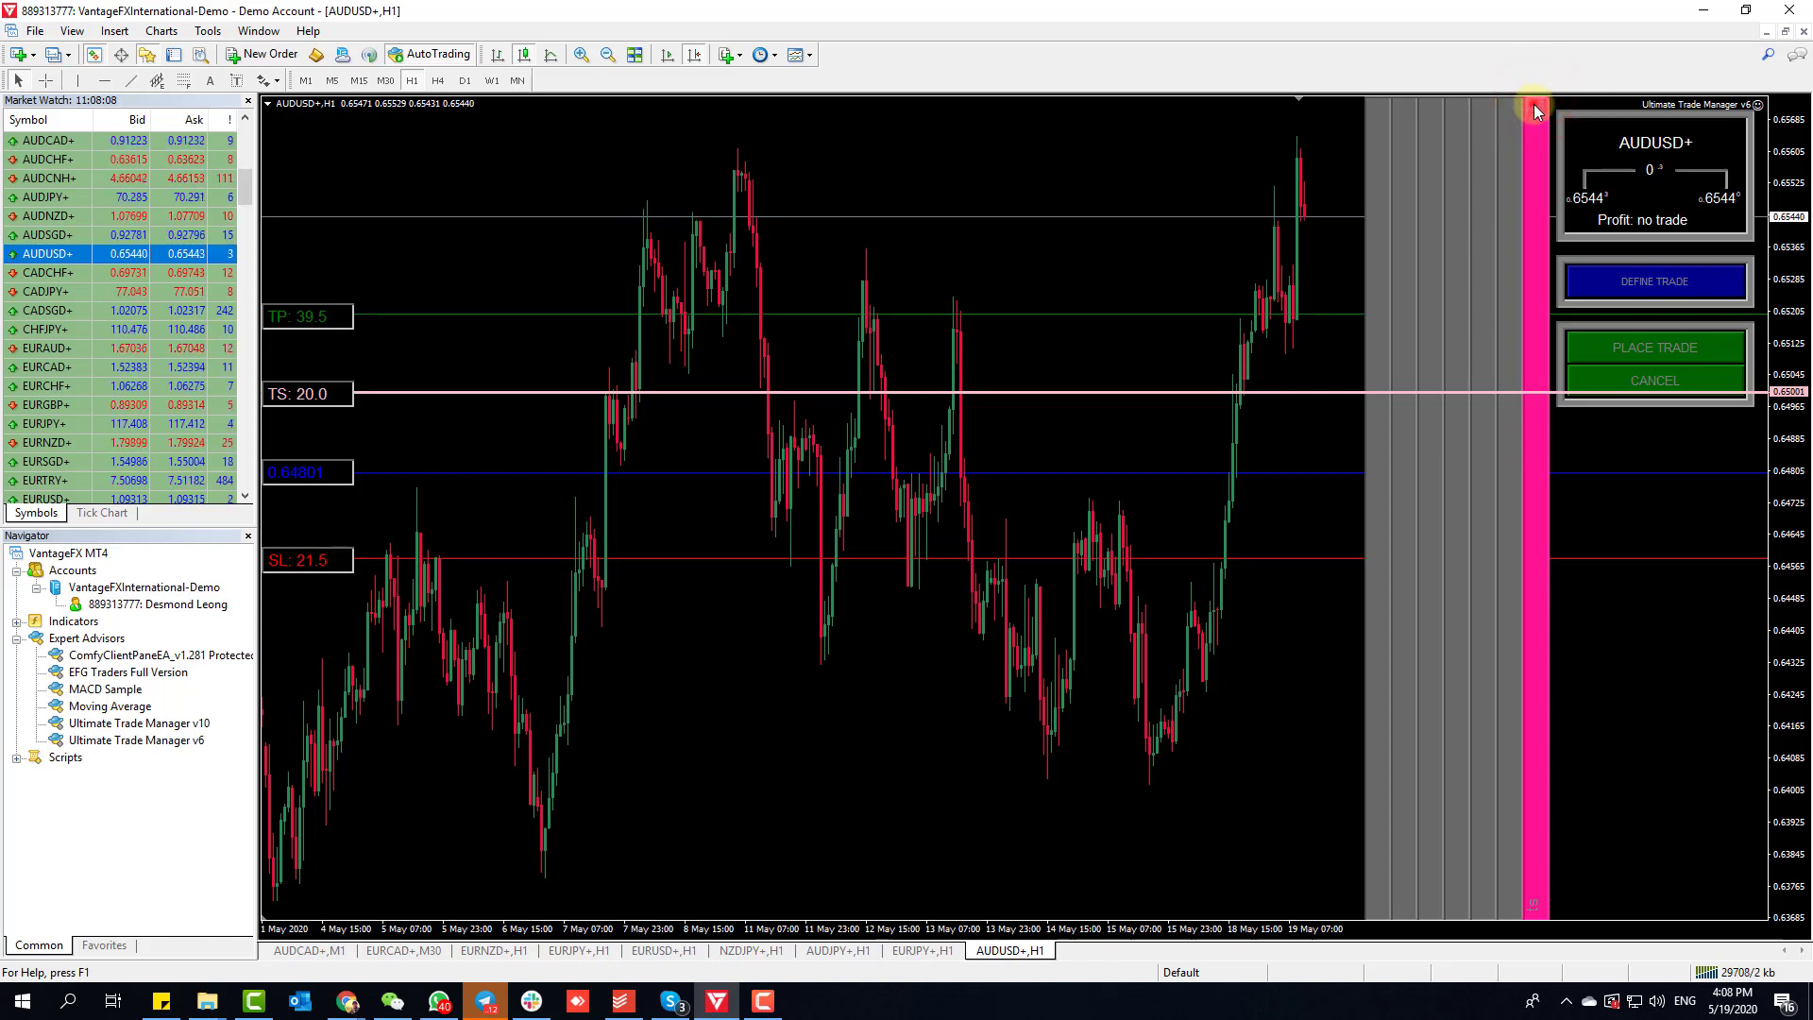
pyautogui.click(1535, 109)
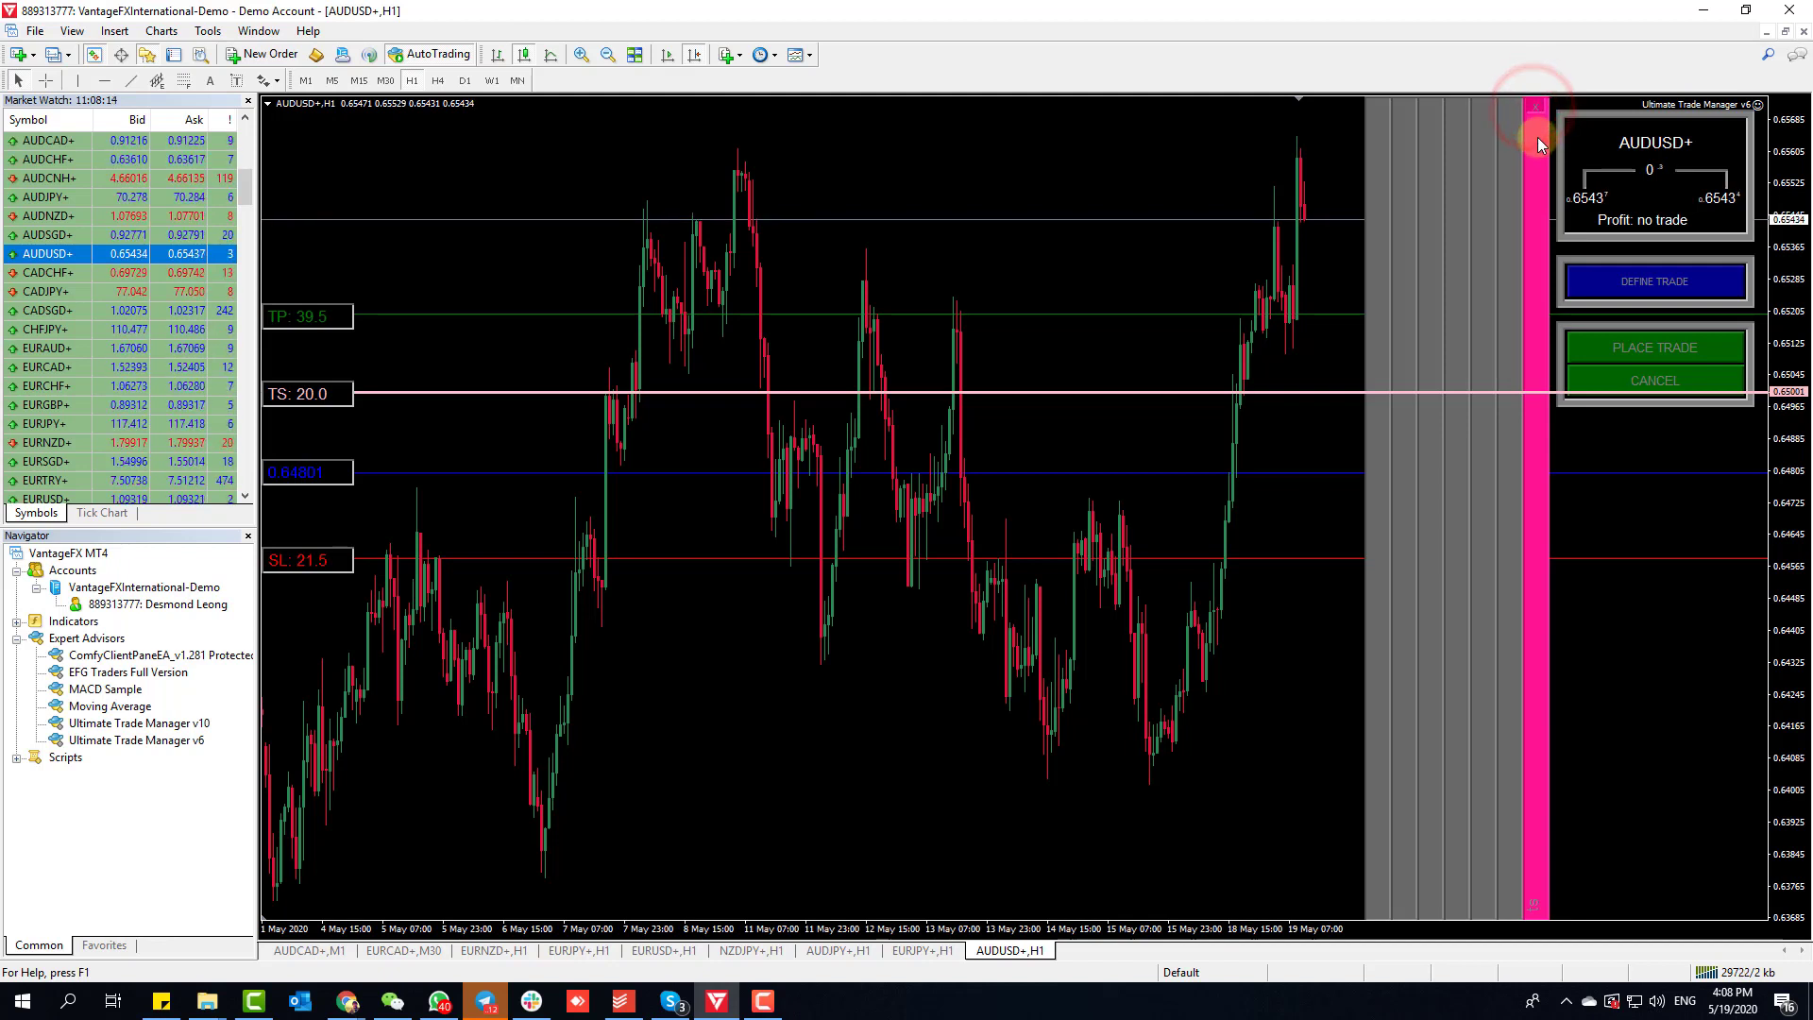
pyautogui.click(1538, 136)
pyautogui.click(1537, 158)
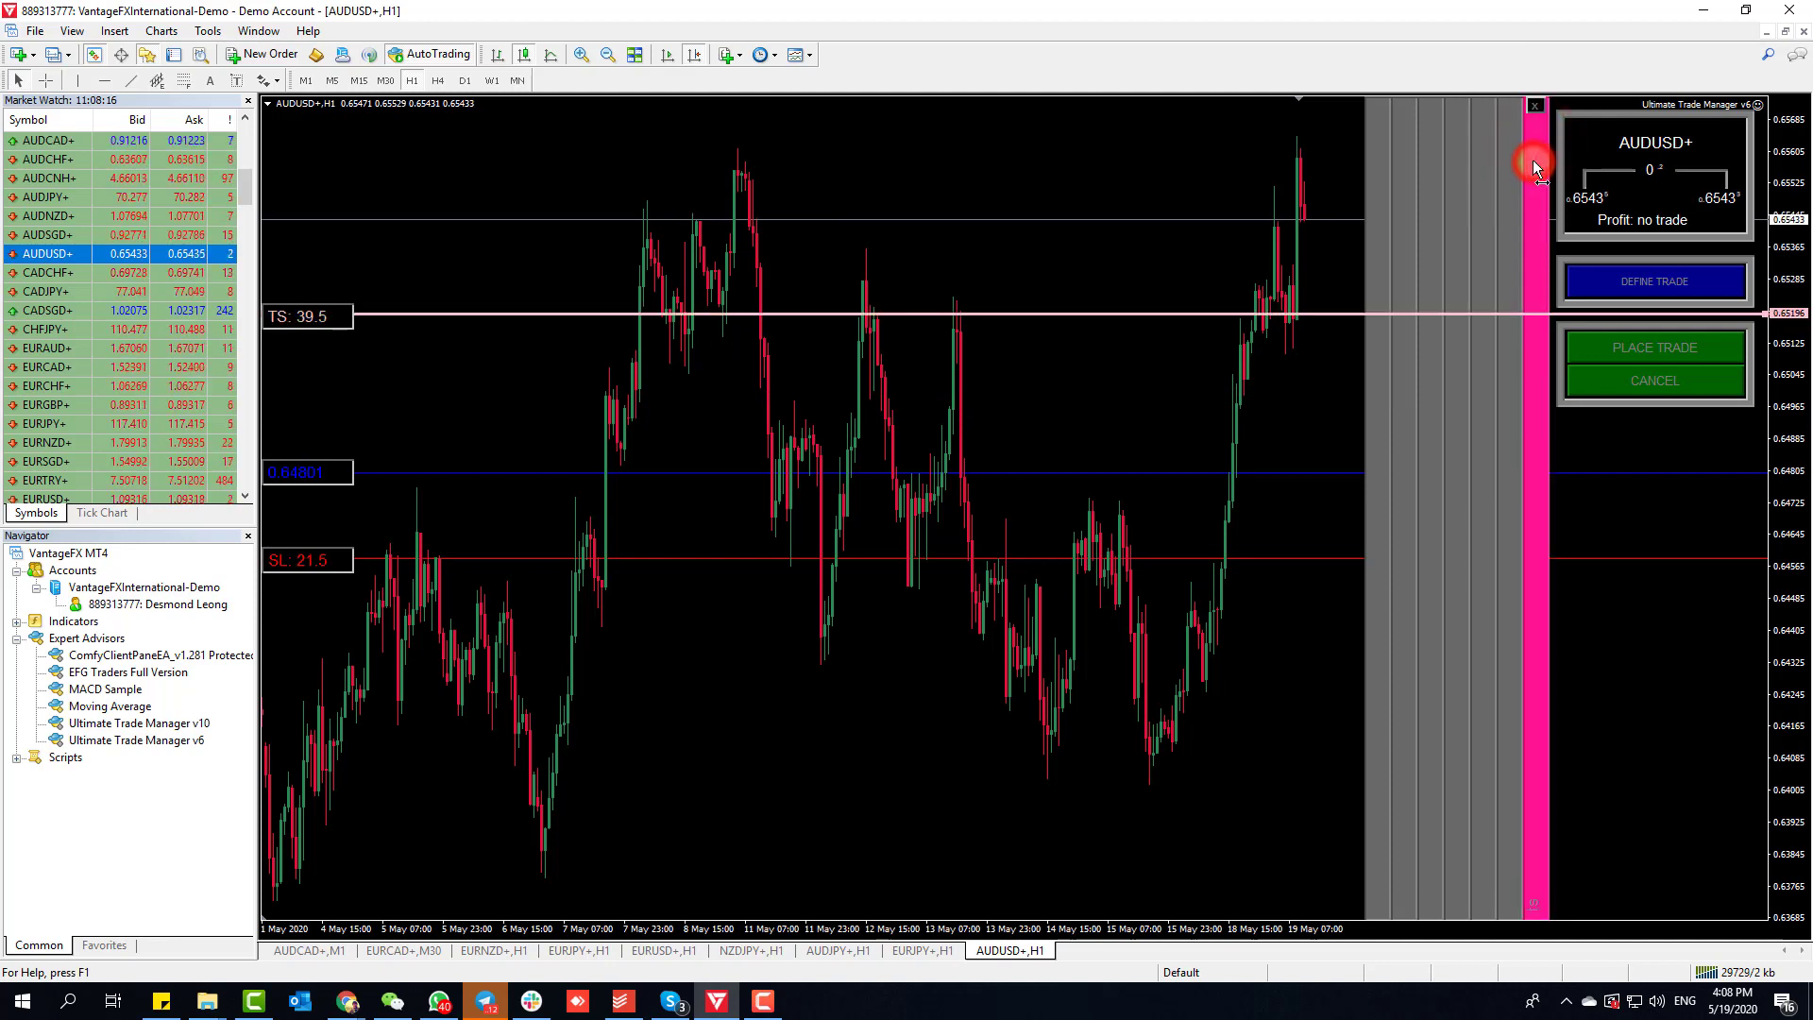
pyautogui.click(1539, 325)
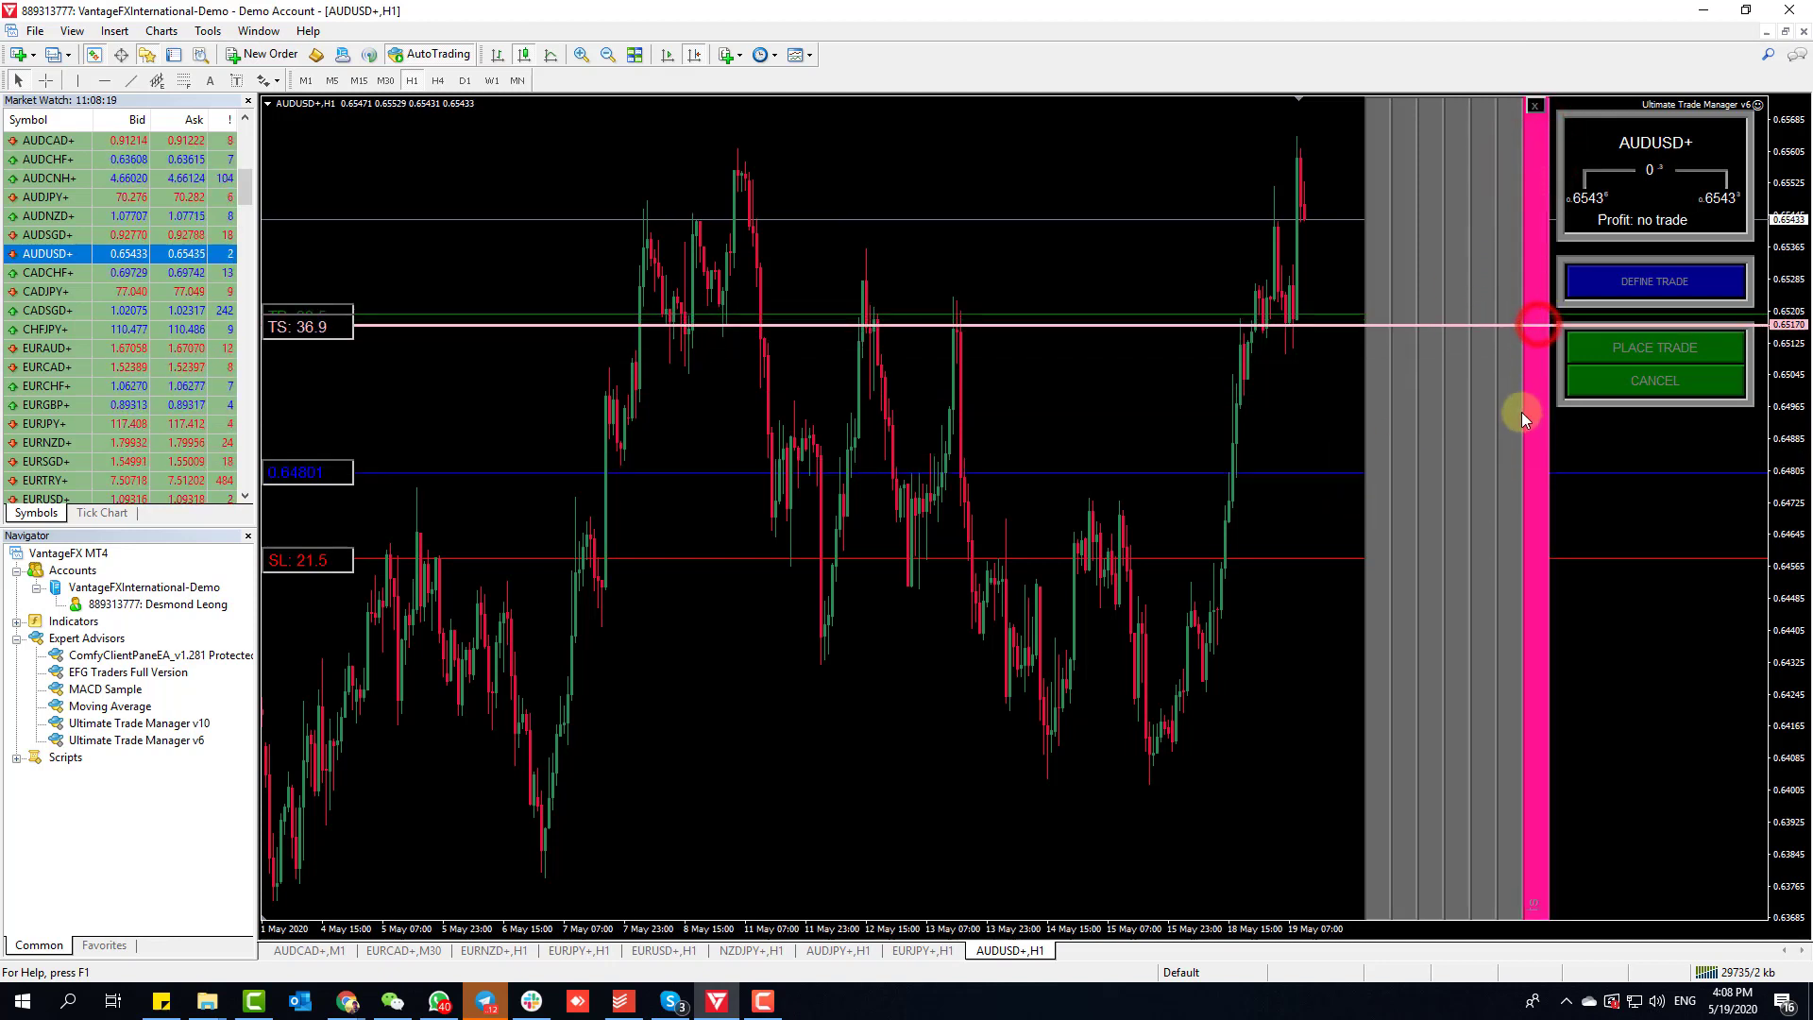
# Step: Dismiss the Error 4051 alert, size by % of equity, and place the 3.33-lot buy limit
pyautogui.click(1646, 349)
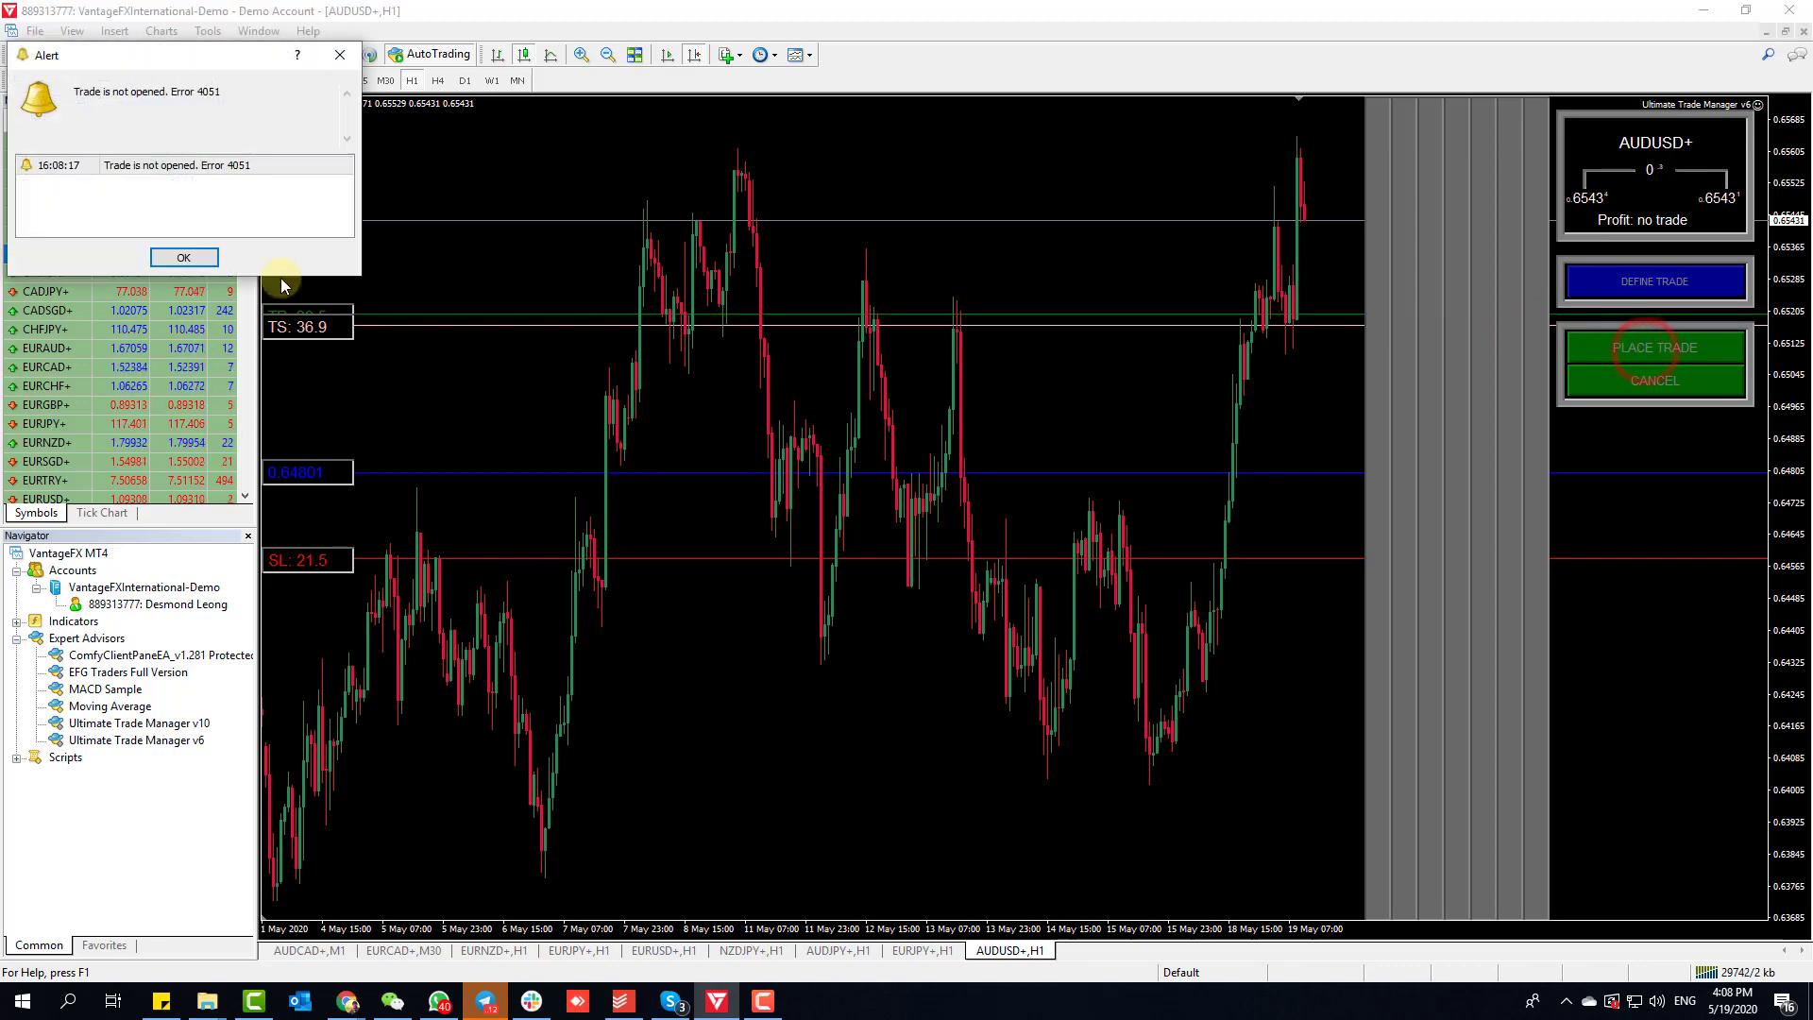
pyautogui.click(184, 257)
pyautogui.click(1636, 284)
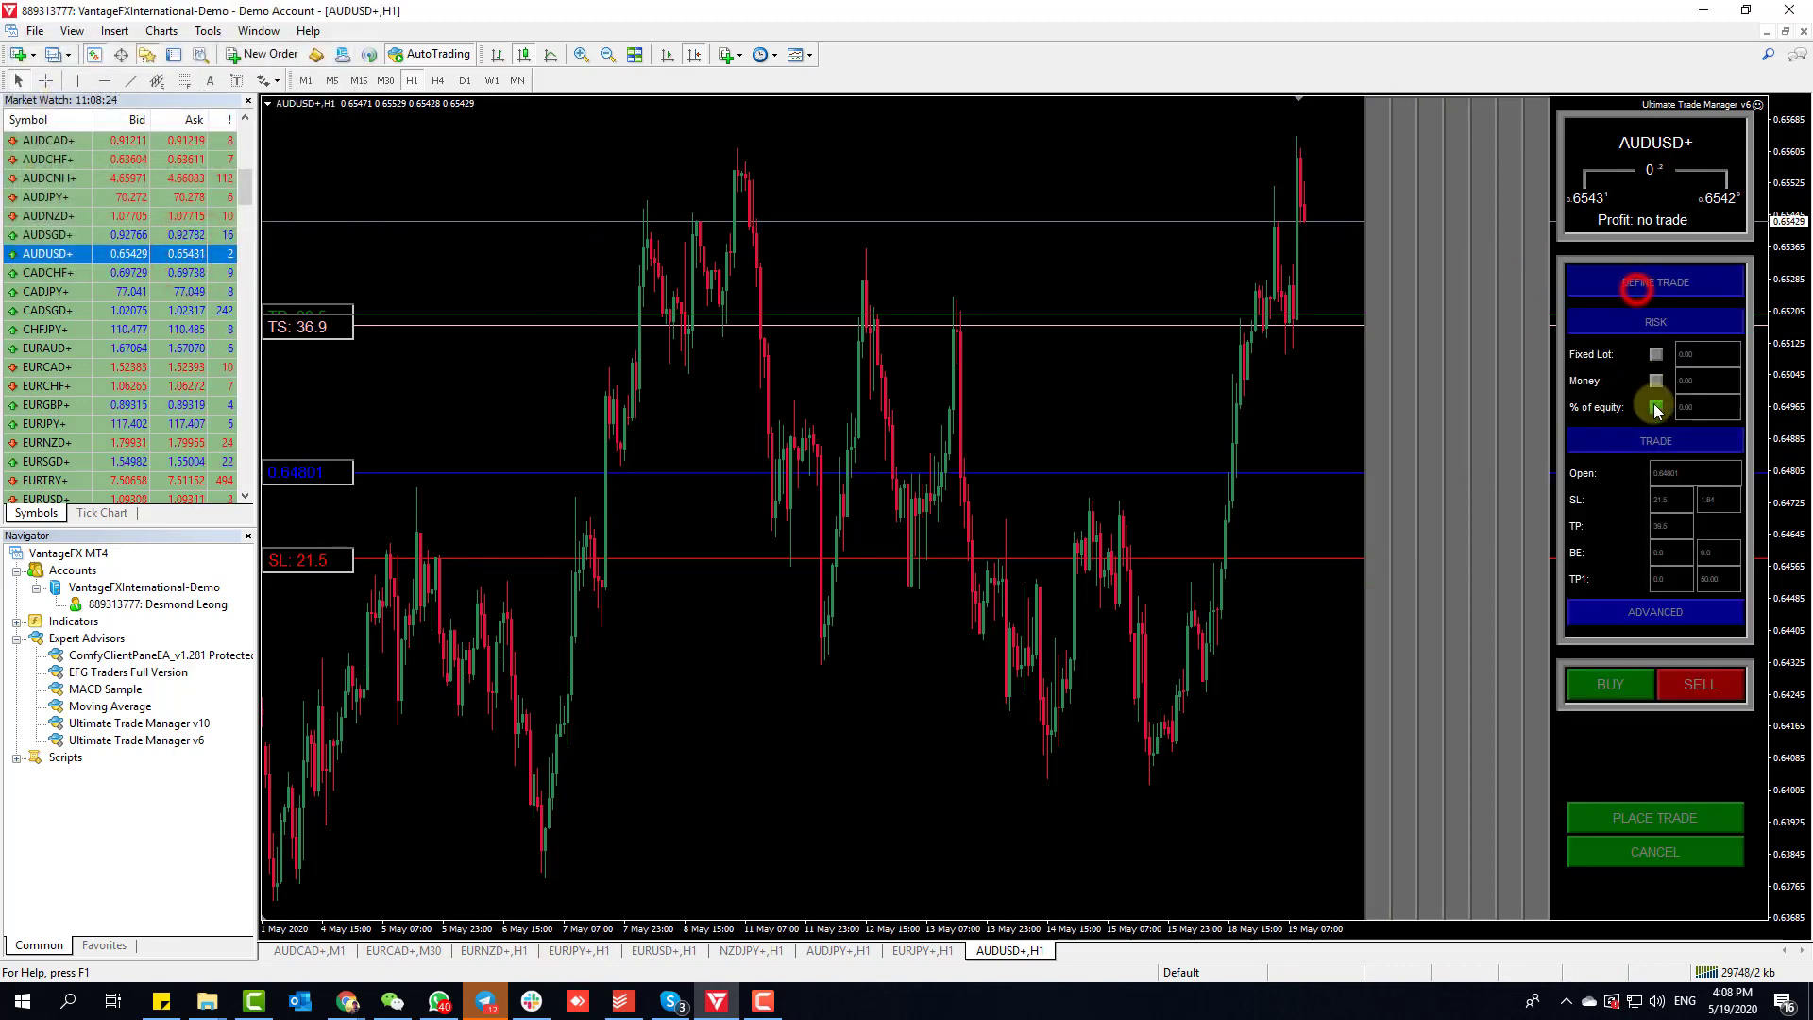
pyautogui.click(1690, 413)
pyautogui.click(1691, 288)
pyautogui.click(1687, 349)
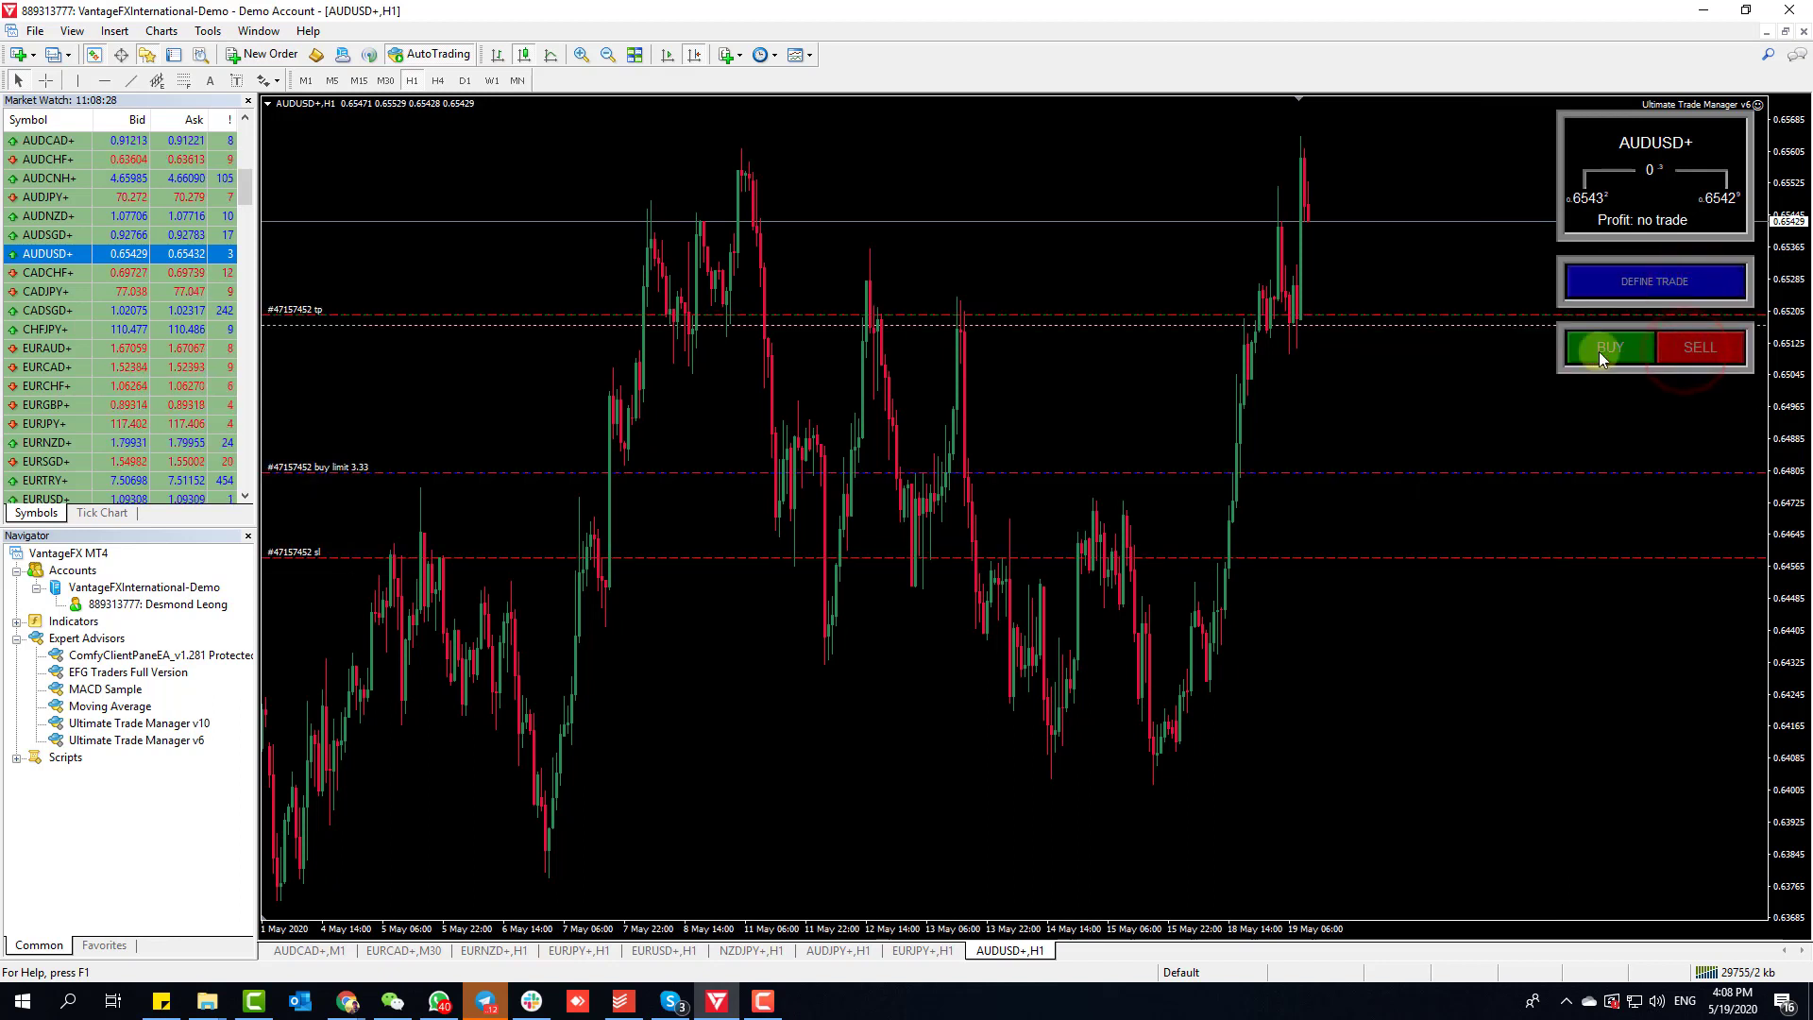
# Step: Delete the pending 3.33-lot AUDUSD buy-limit order from the trade manager panel
pyautogui.click(1164, 472)
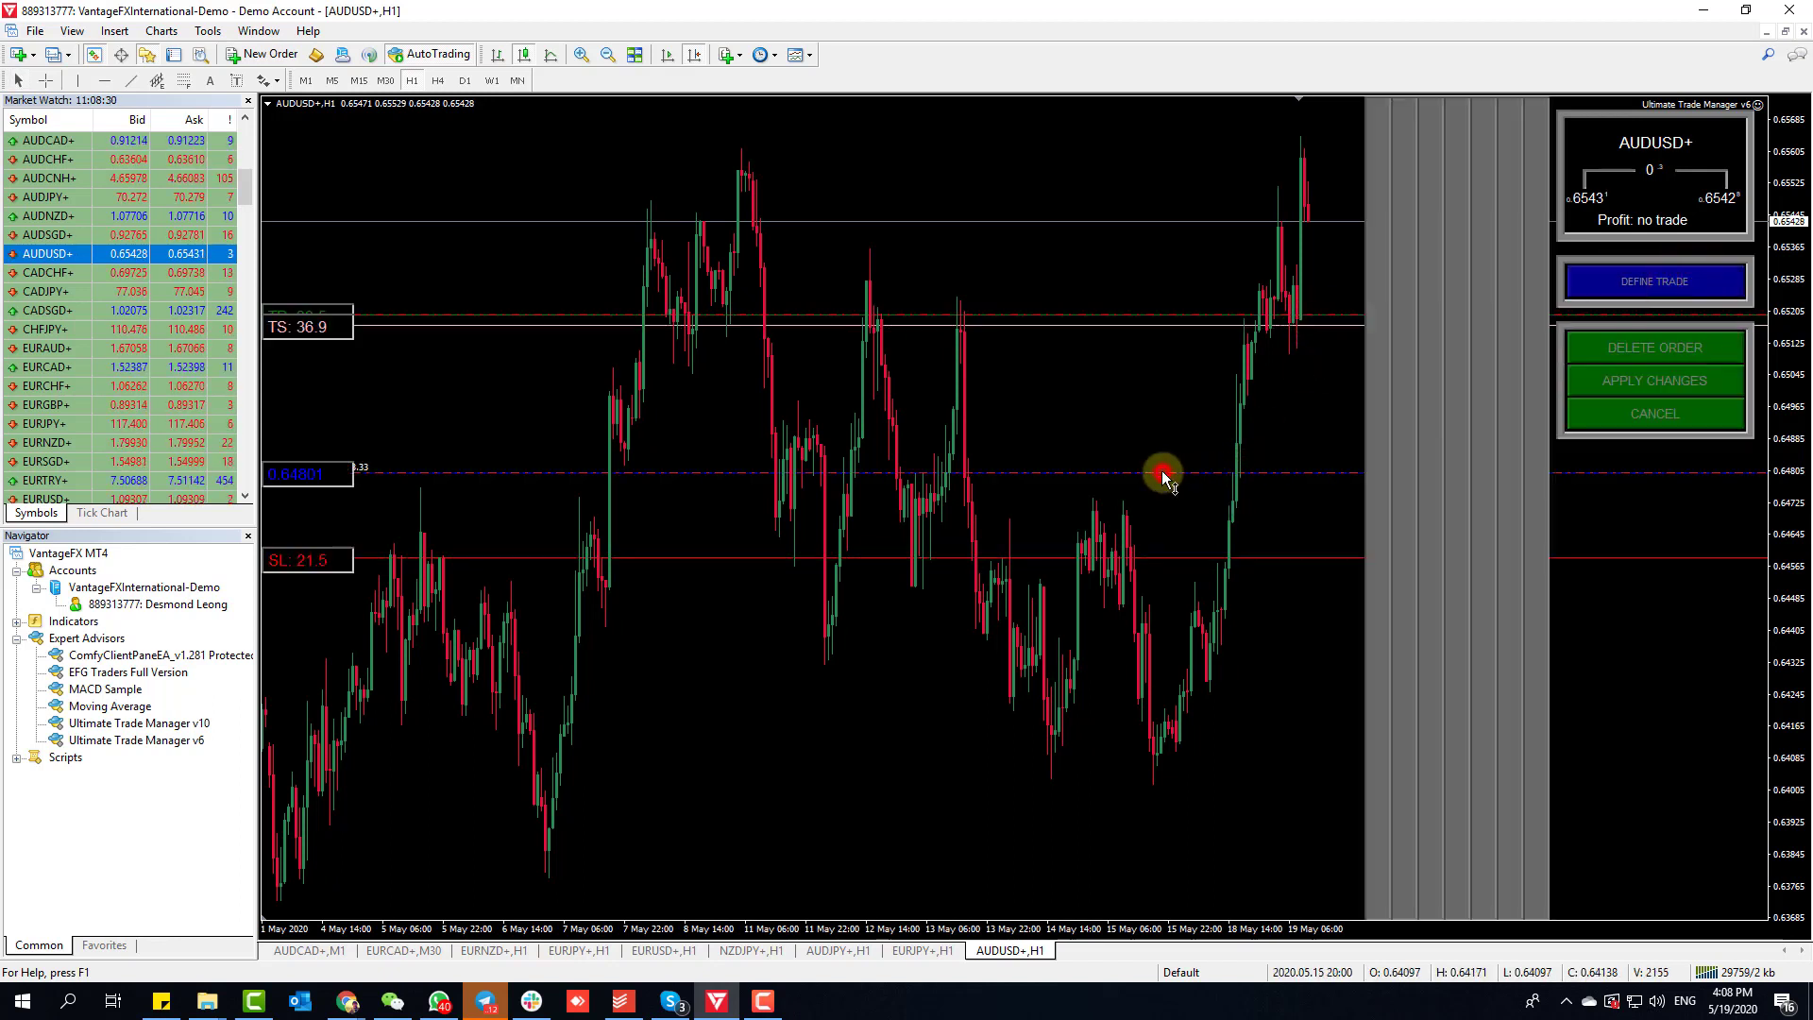
pyautogui.click(1538, 101)
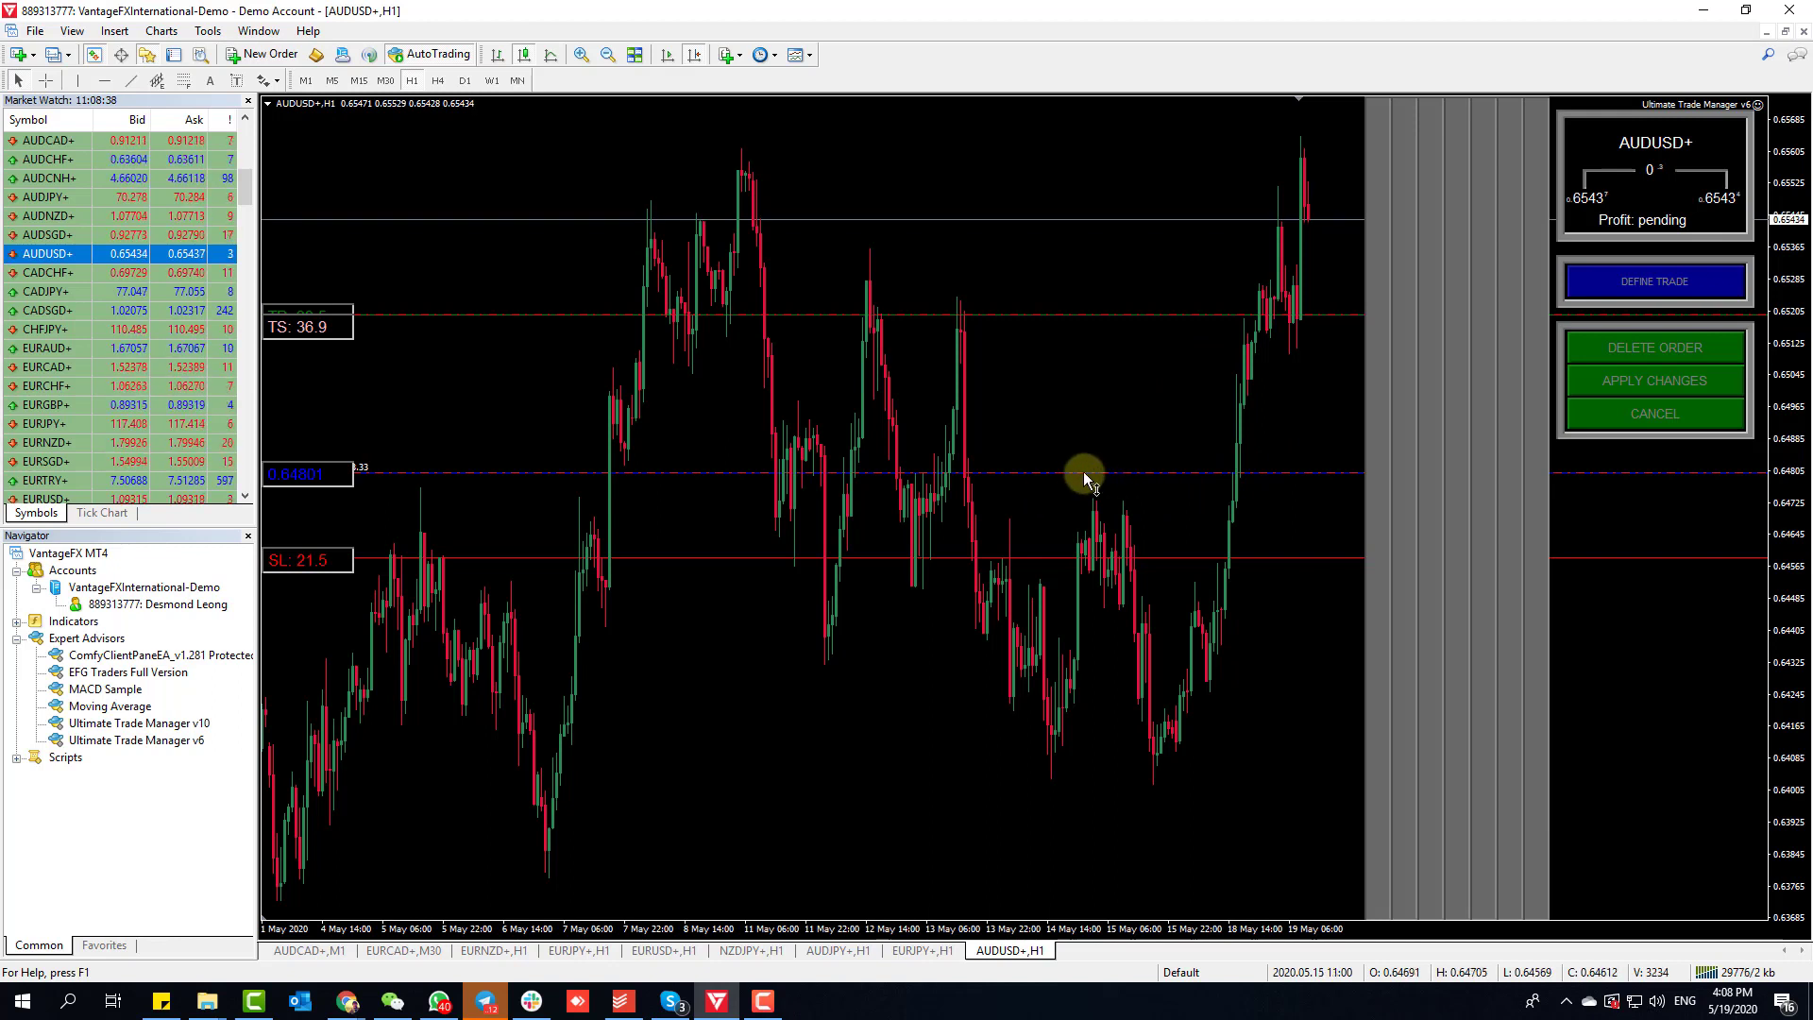
pyautogui.moveTo(1387, 360)
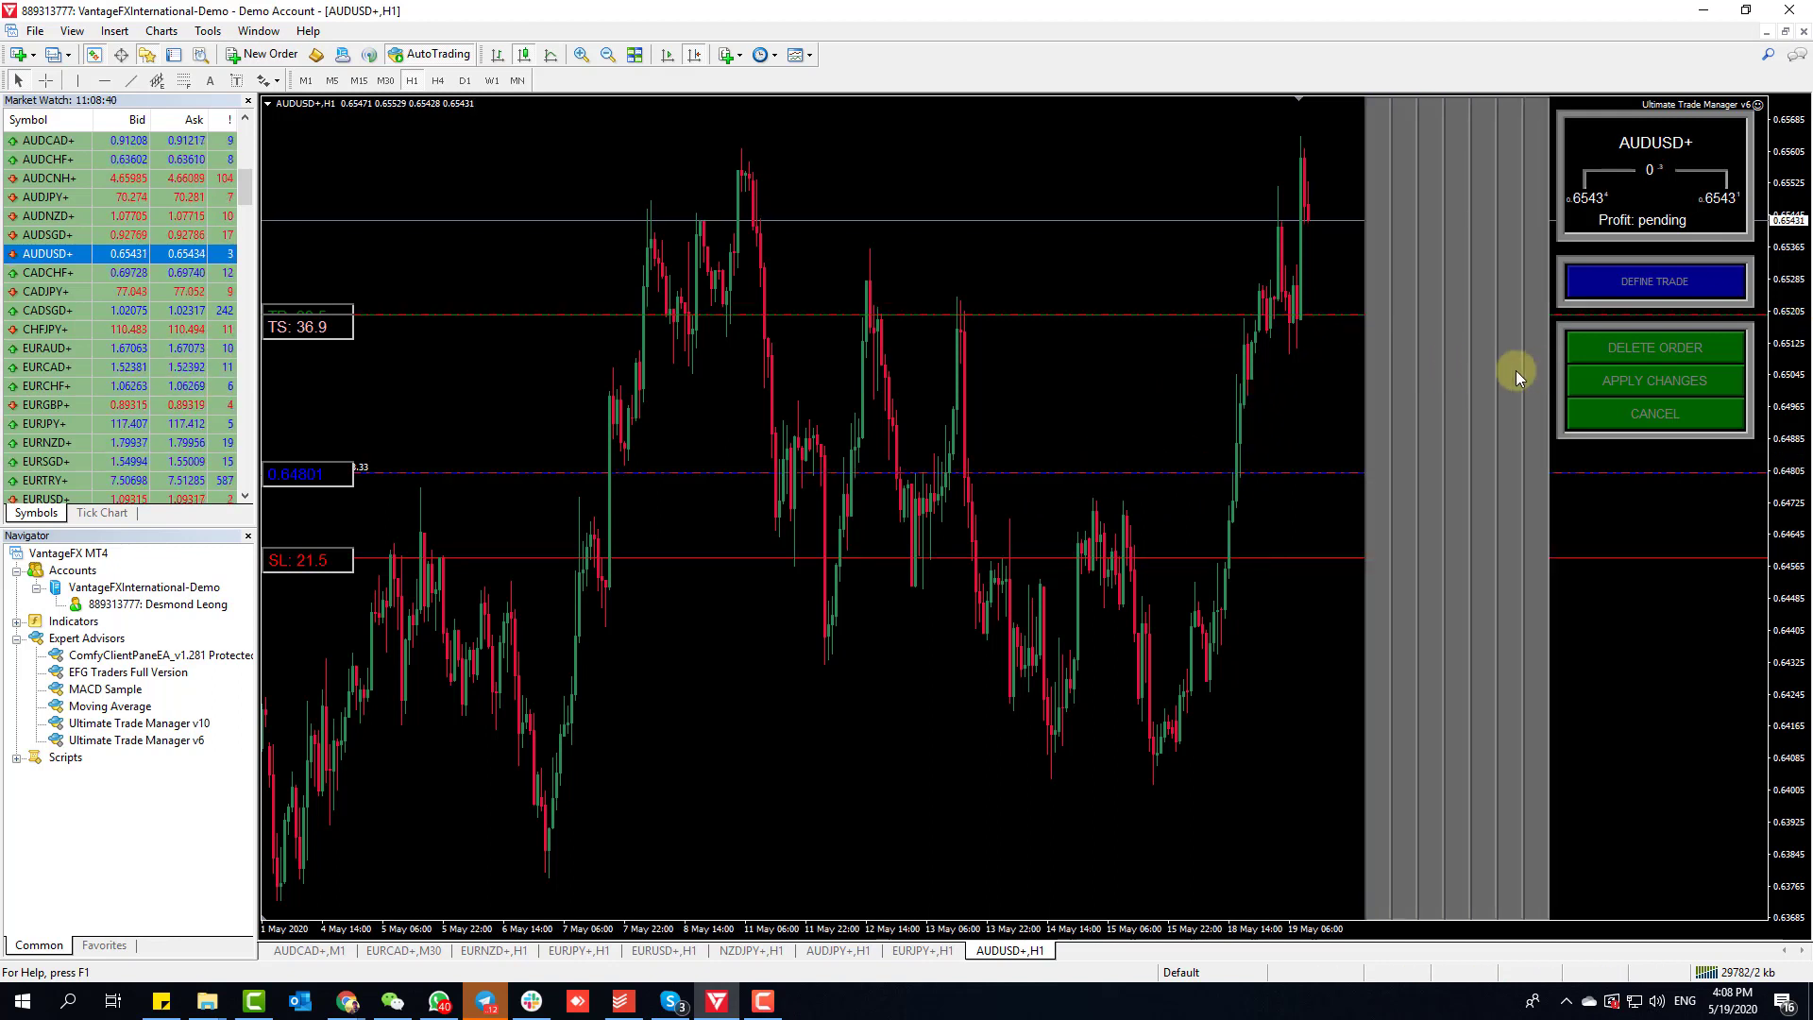
pyautogui.click(1596, 410)
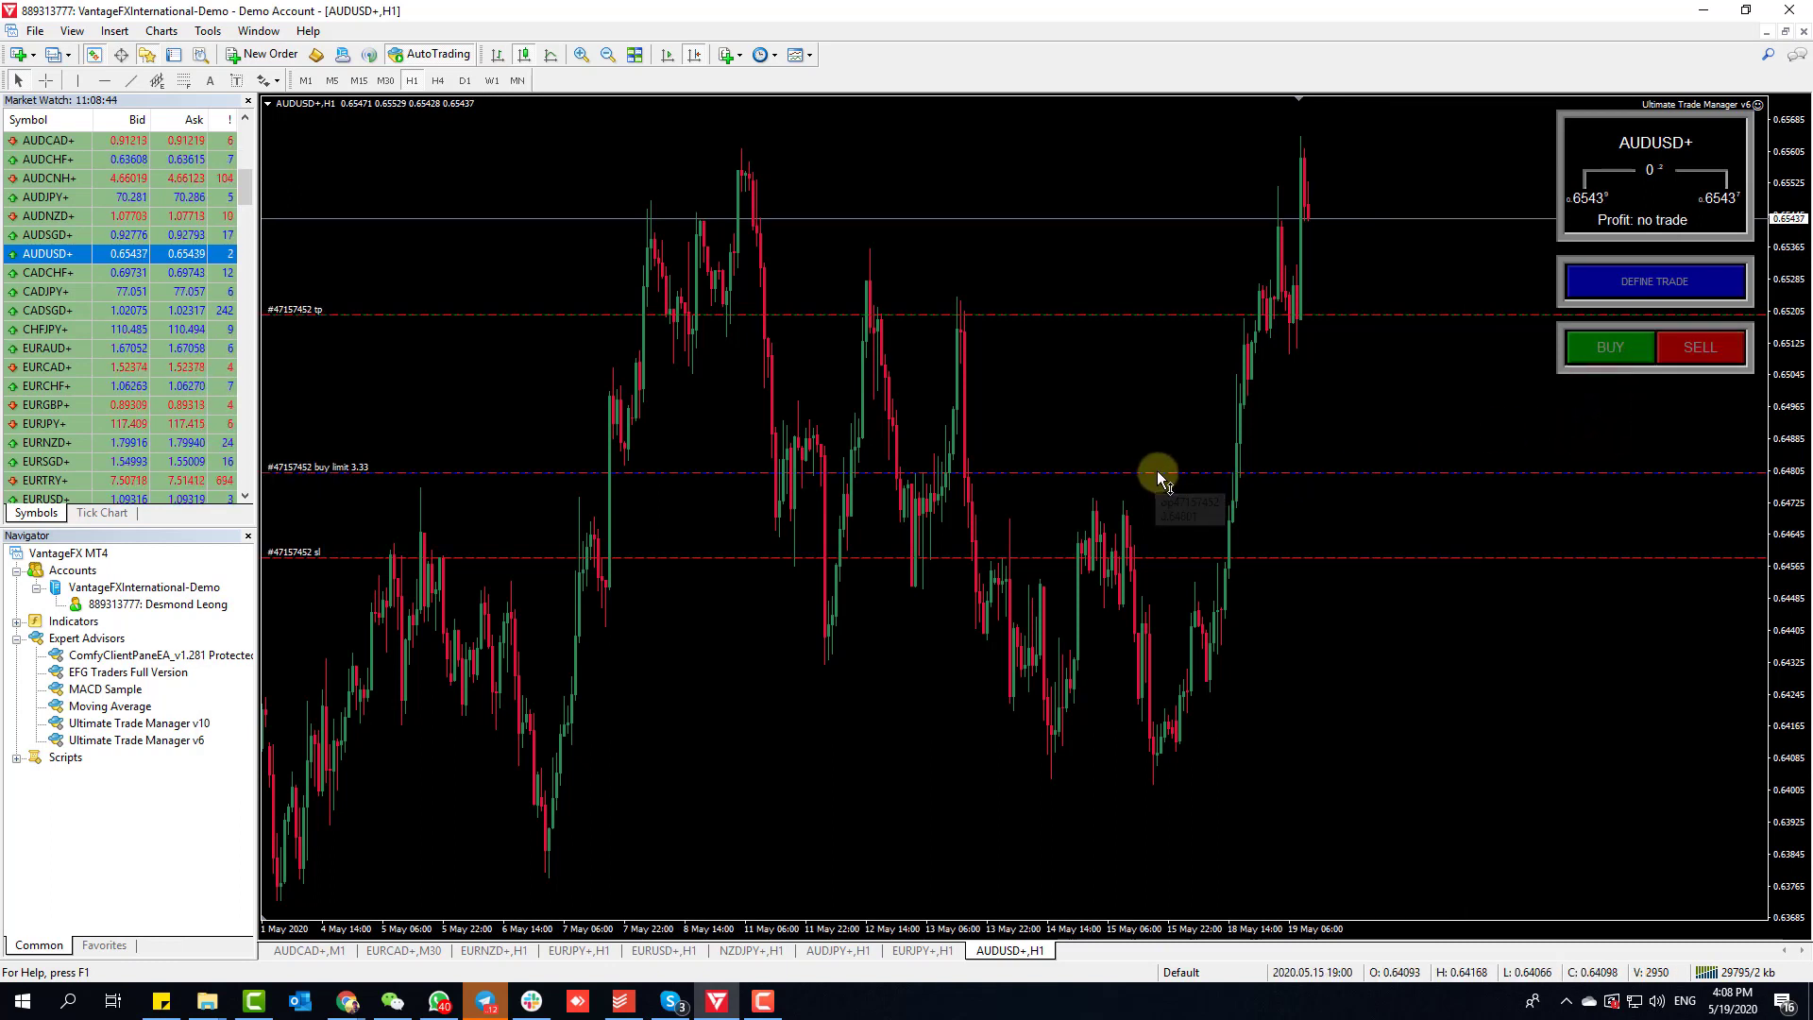
pyautogui.click(1165, 473)
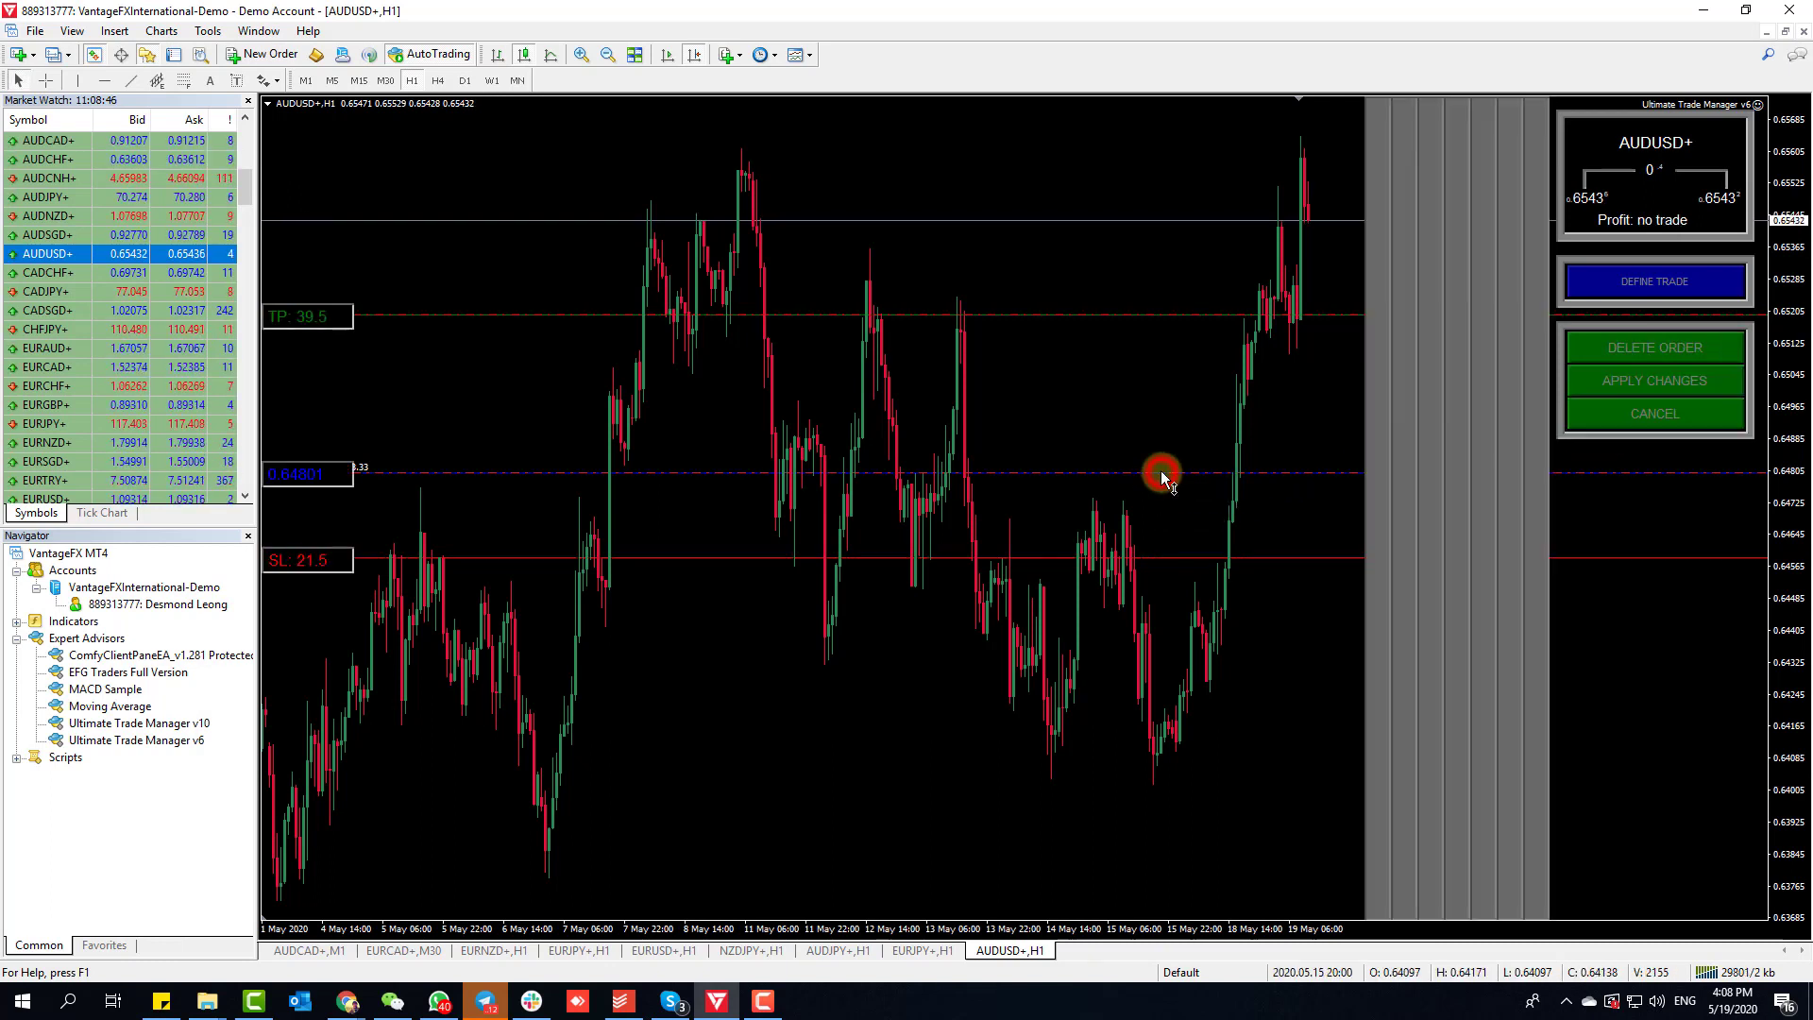
pyautogui.click(1645, 361)
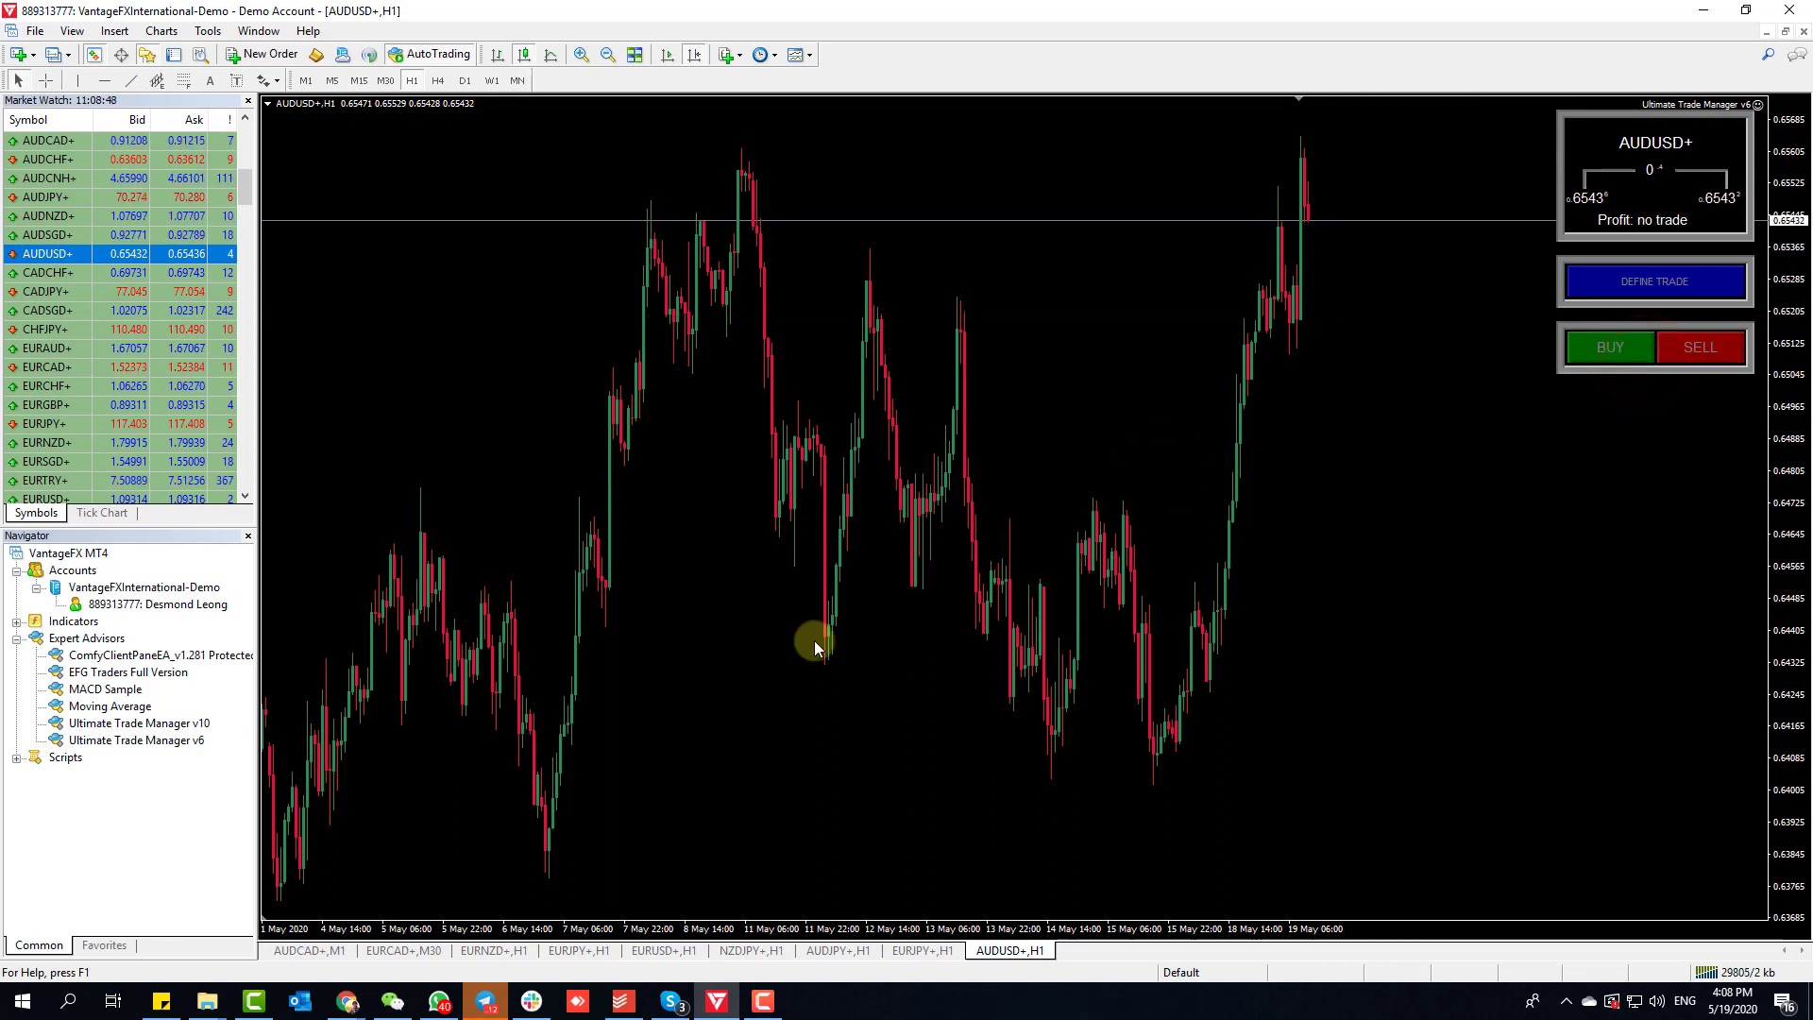
# Step: Attach Ultimate Trade Manager v10 to the AUDUSD chart with its default inputs
pyautogui.moveTo(188, 724); pyautogui.dragTo(1114, 450)
pyautogui.click(965, 545)
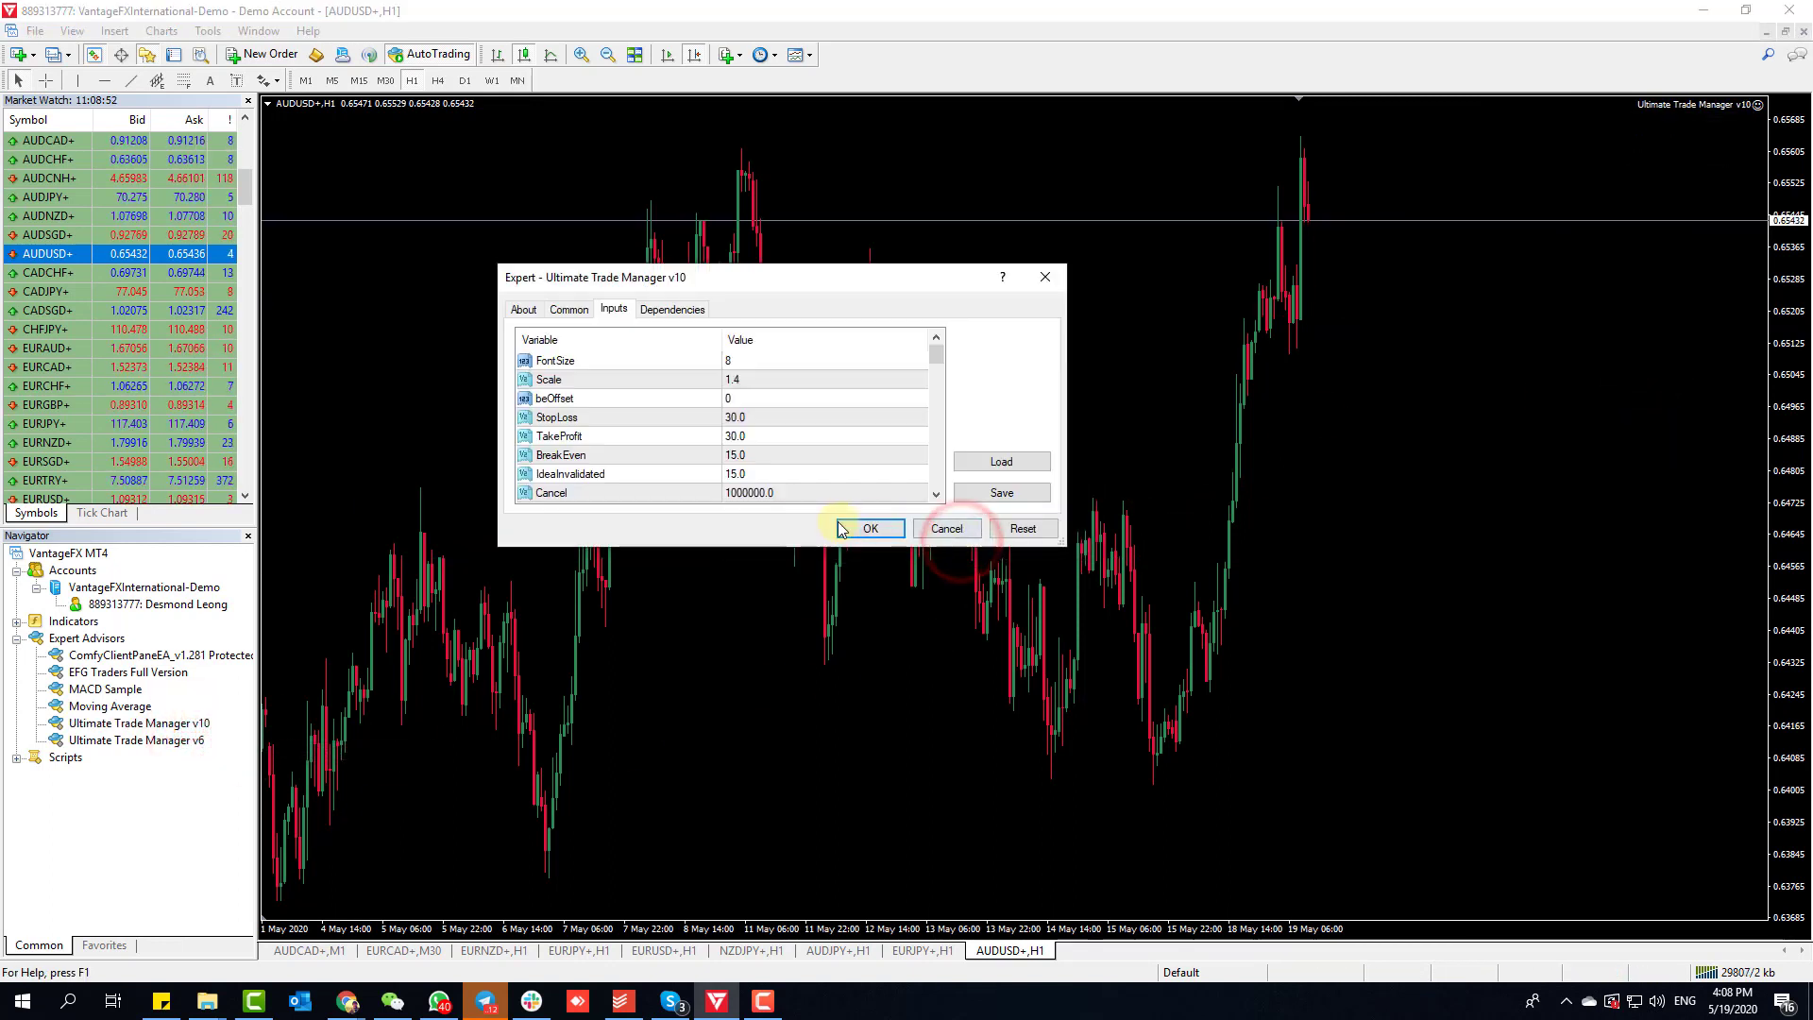
pyautogui.click(869, 529)
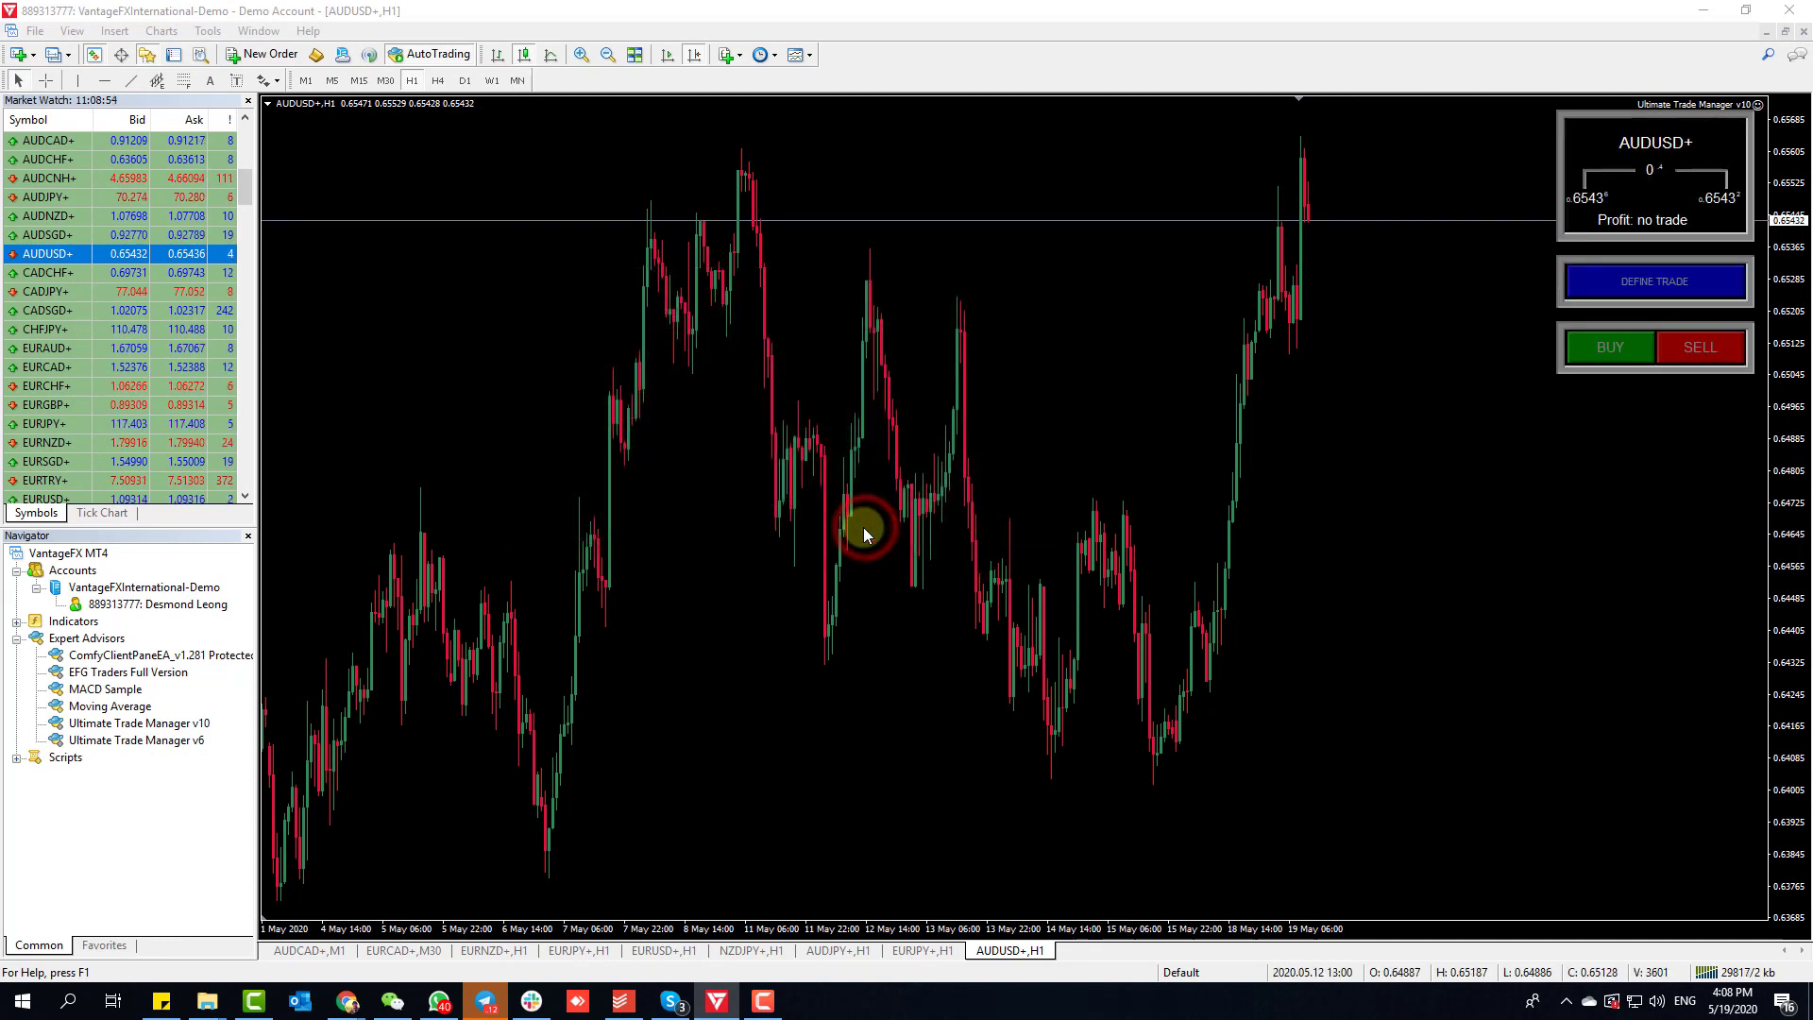
# Step: Start a buy setup with the entry at 0.64782, TP3, and a cancel level at 69.5
pyautogui.click(1609, 343)
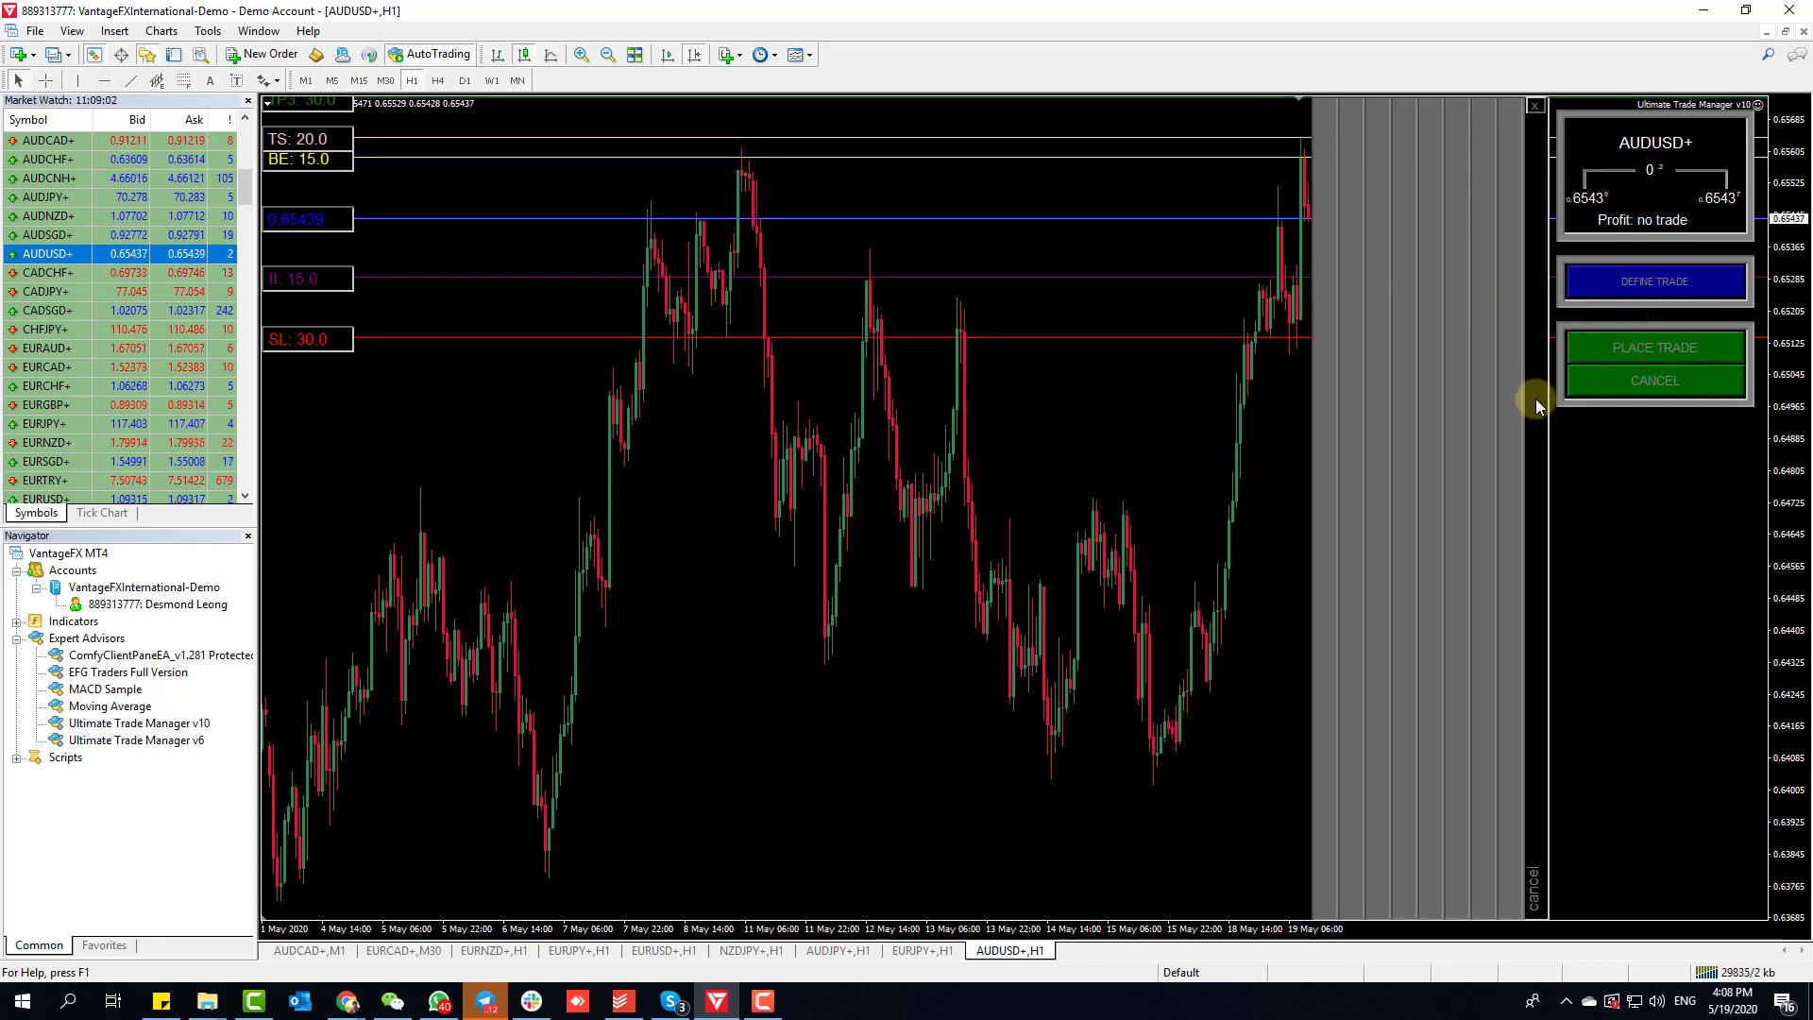
pyautogui.moveTo(1325, 413); pyautogui.dragTo(1318, 480)
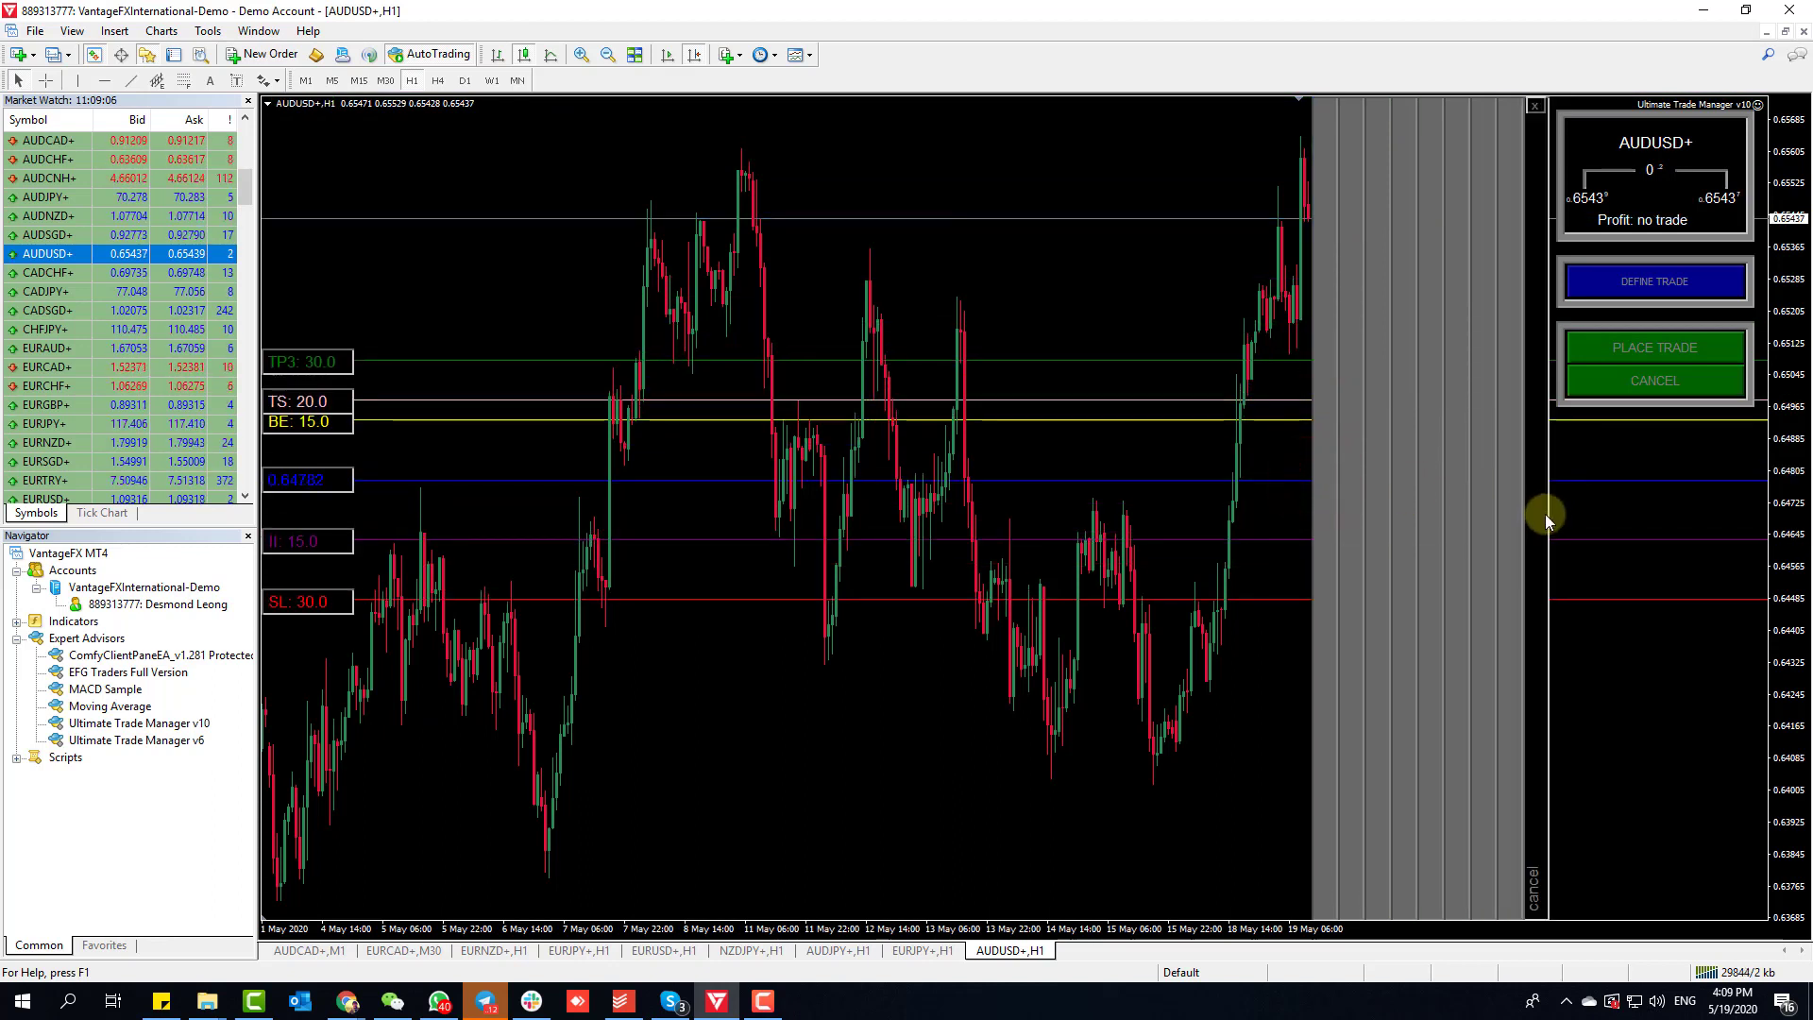
pyautogui.click(1539, 489)
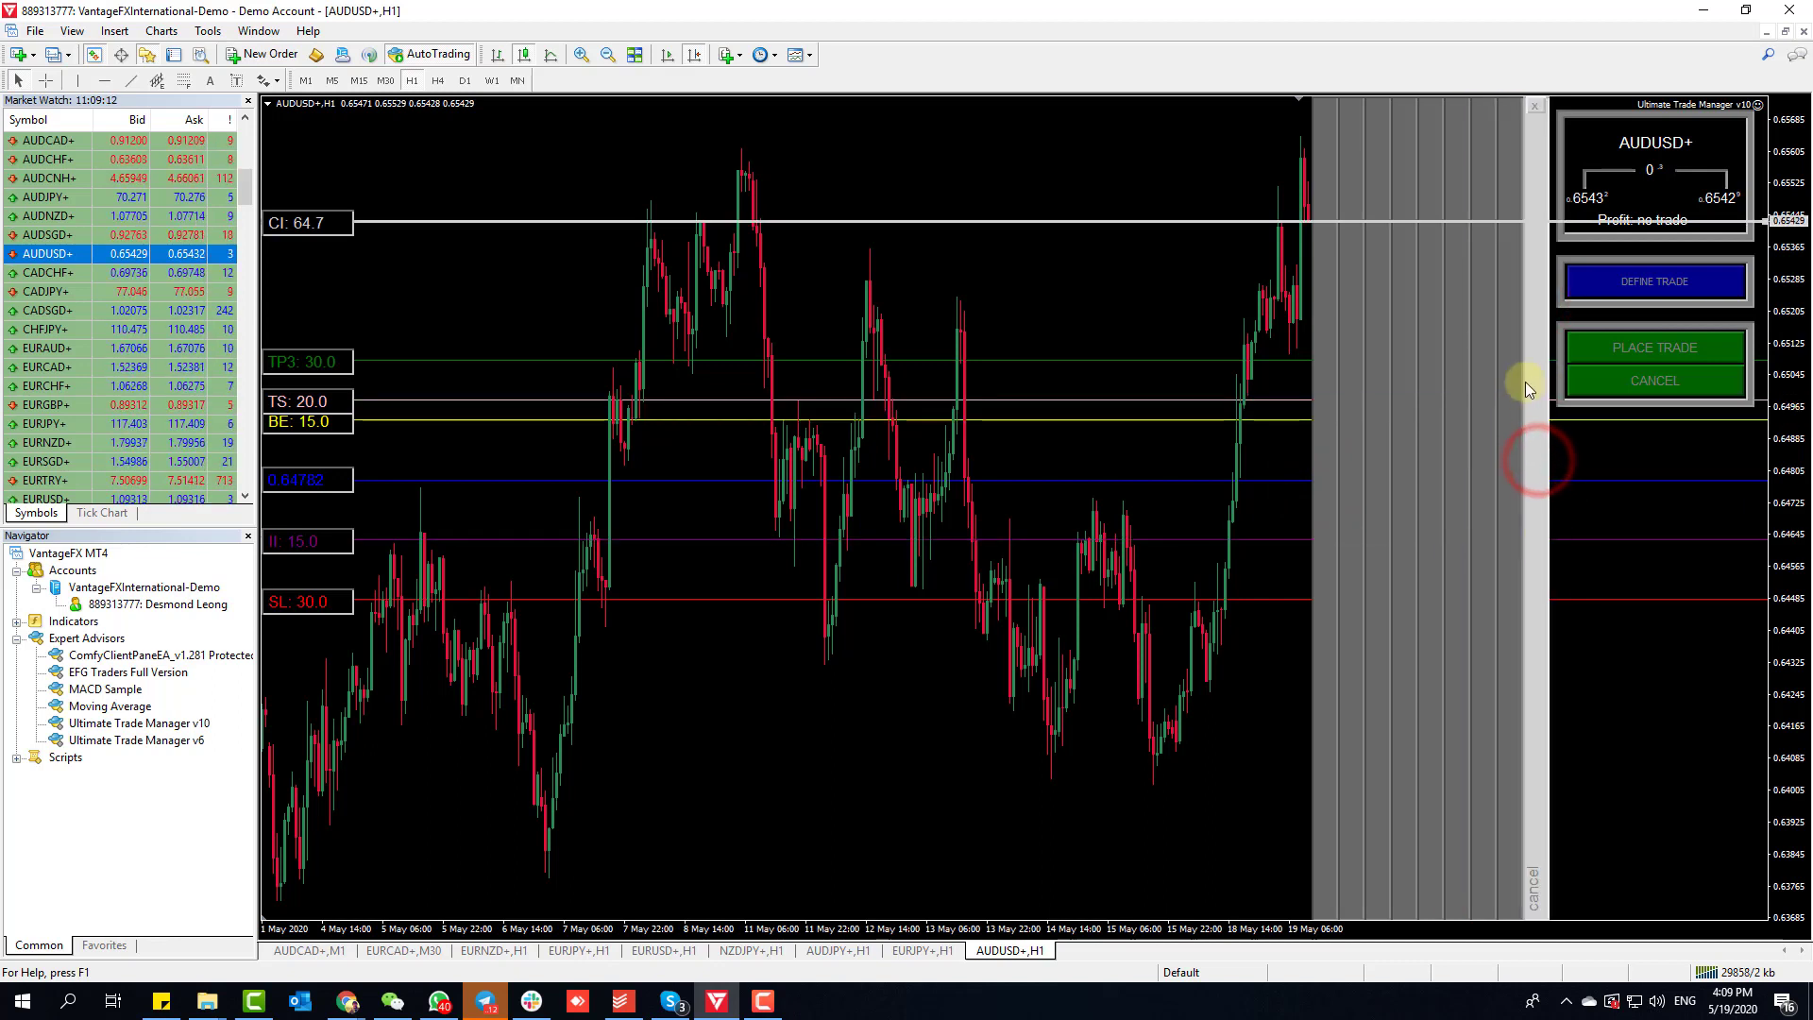
pyautogui.click(1640, 478)
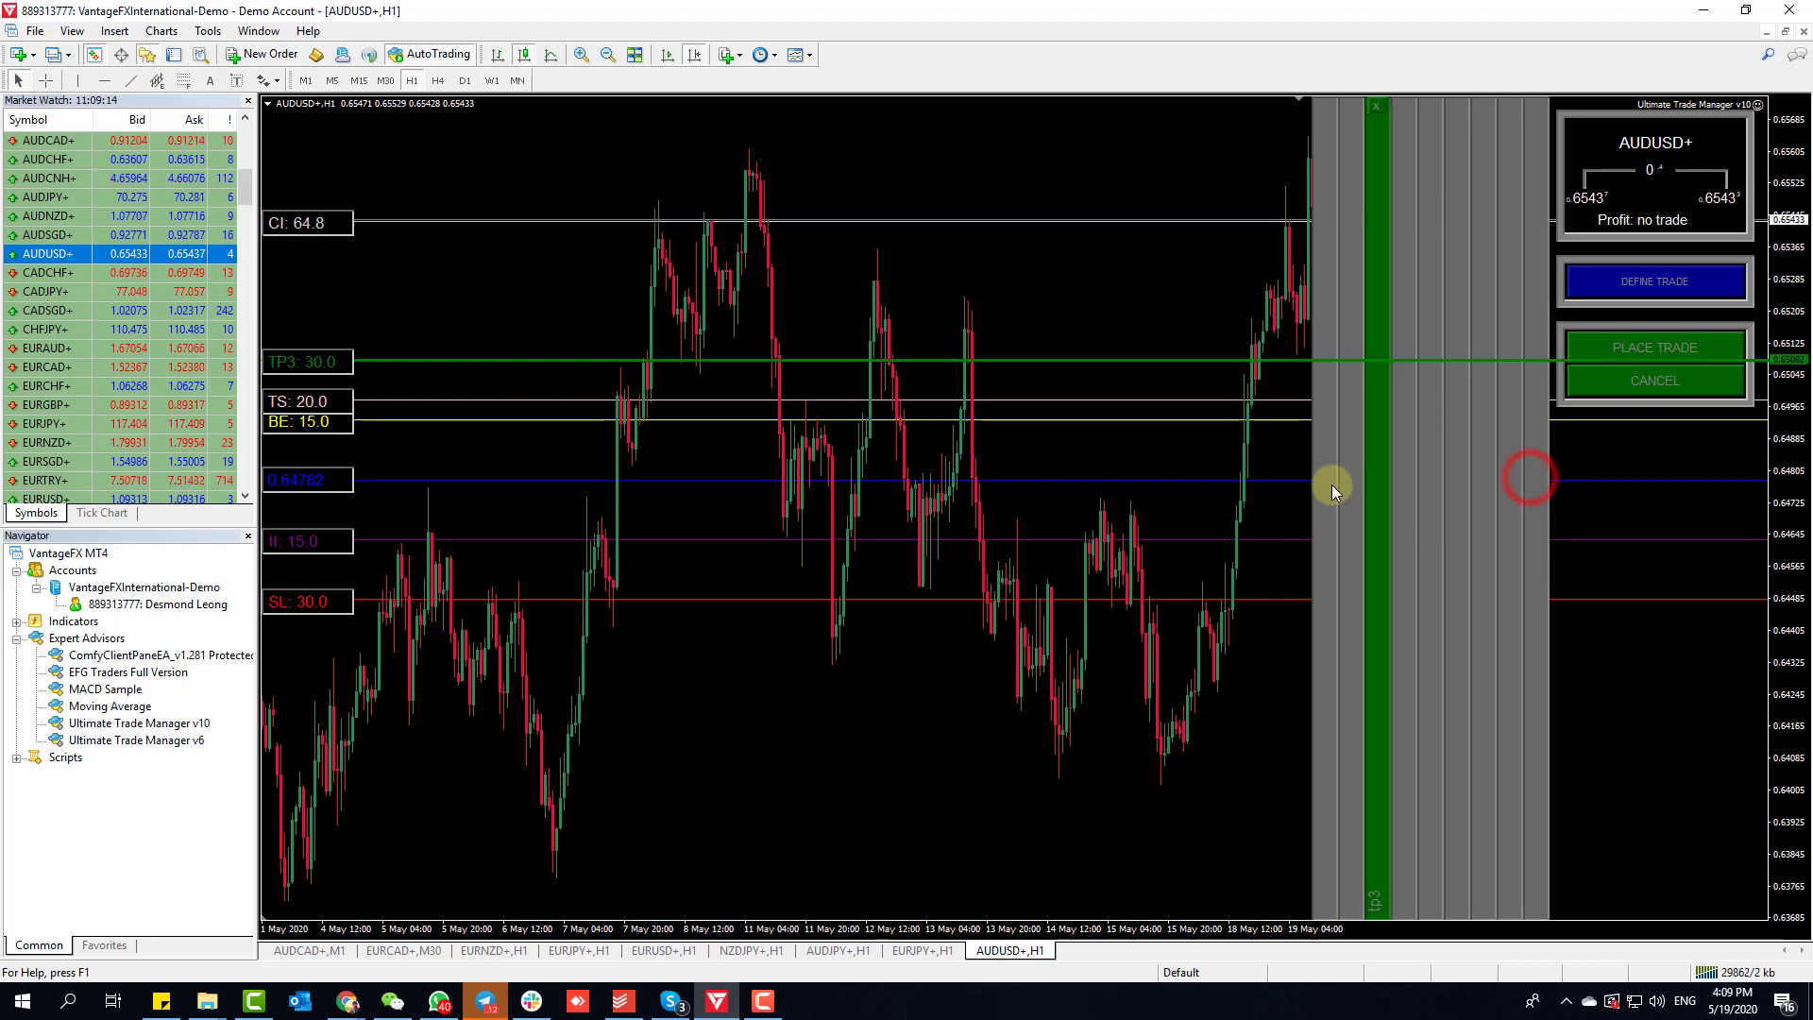
pyautogui.click(1317, 462)
pyautogui.click(1537, 427)
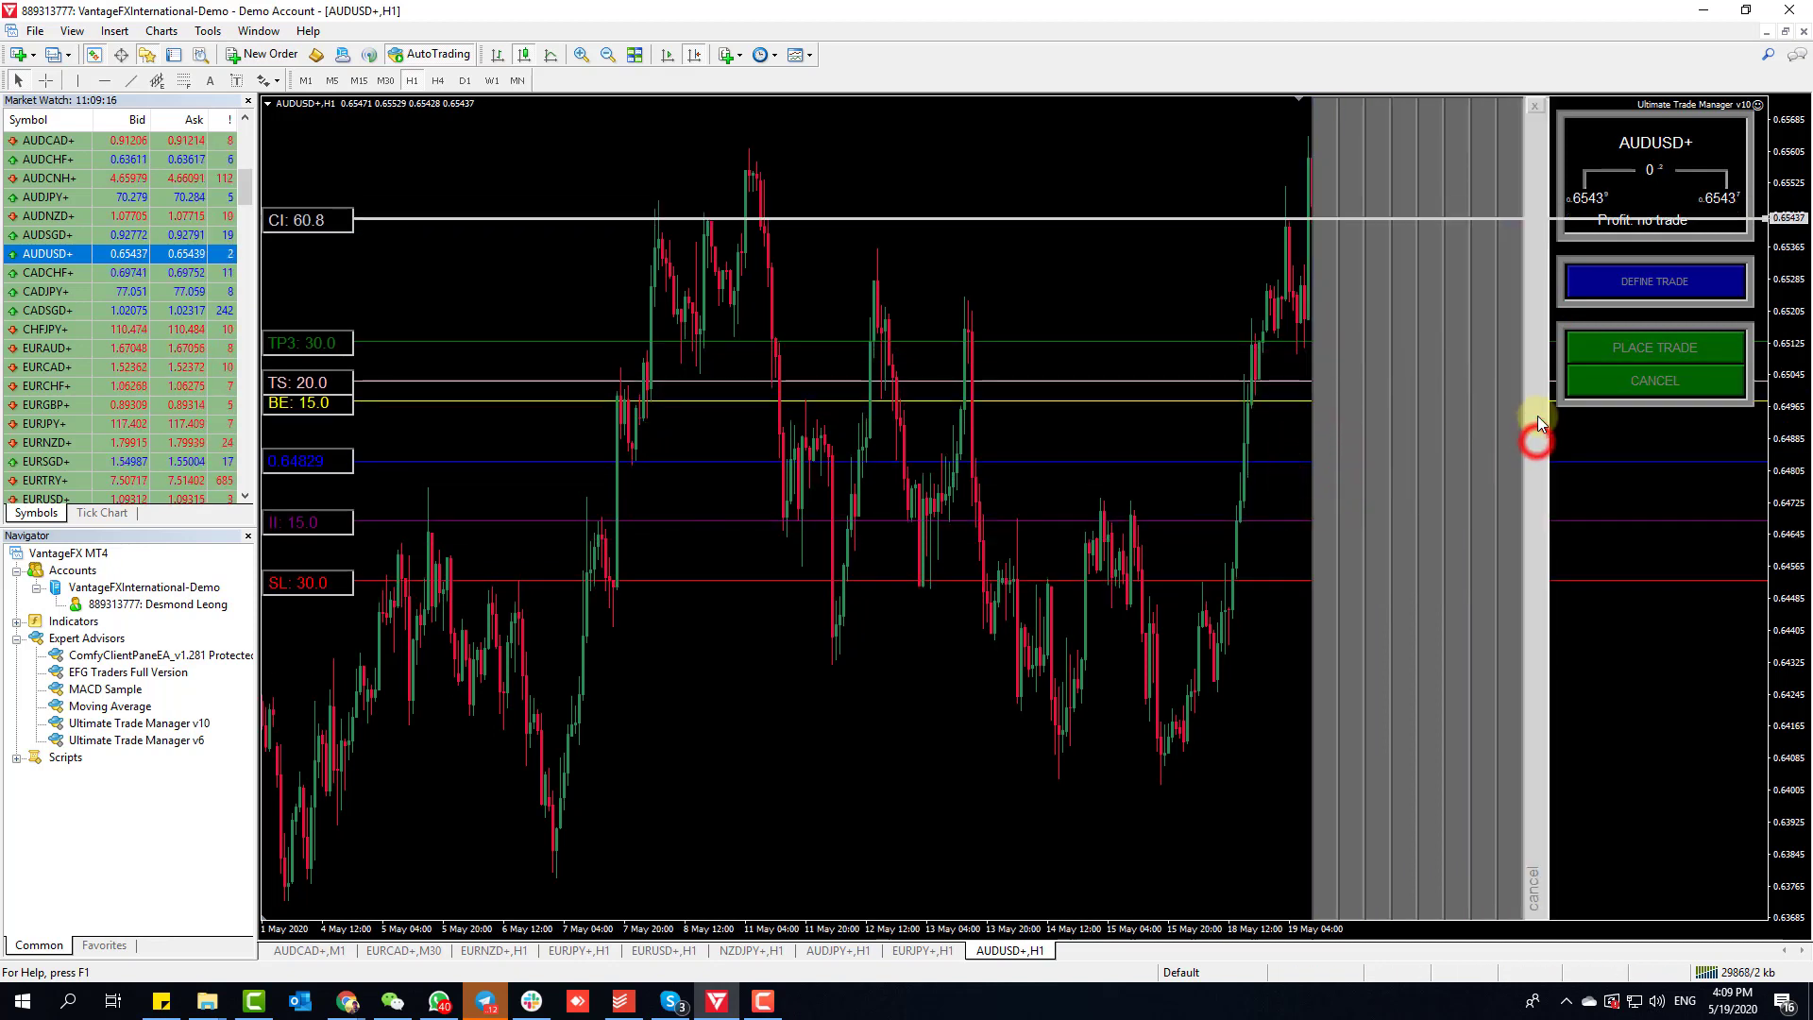
pyautogui.click(1530, 182)
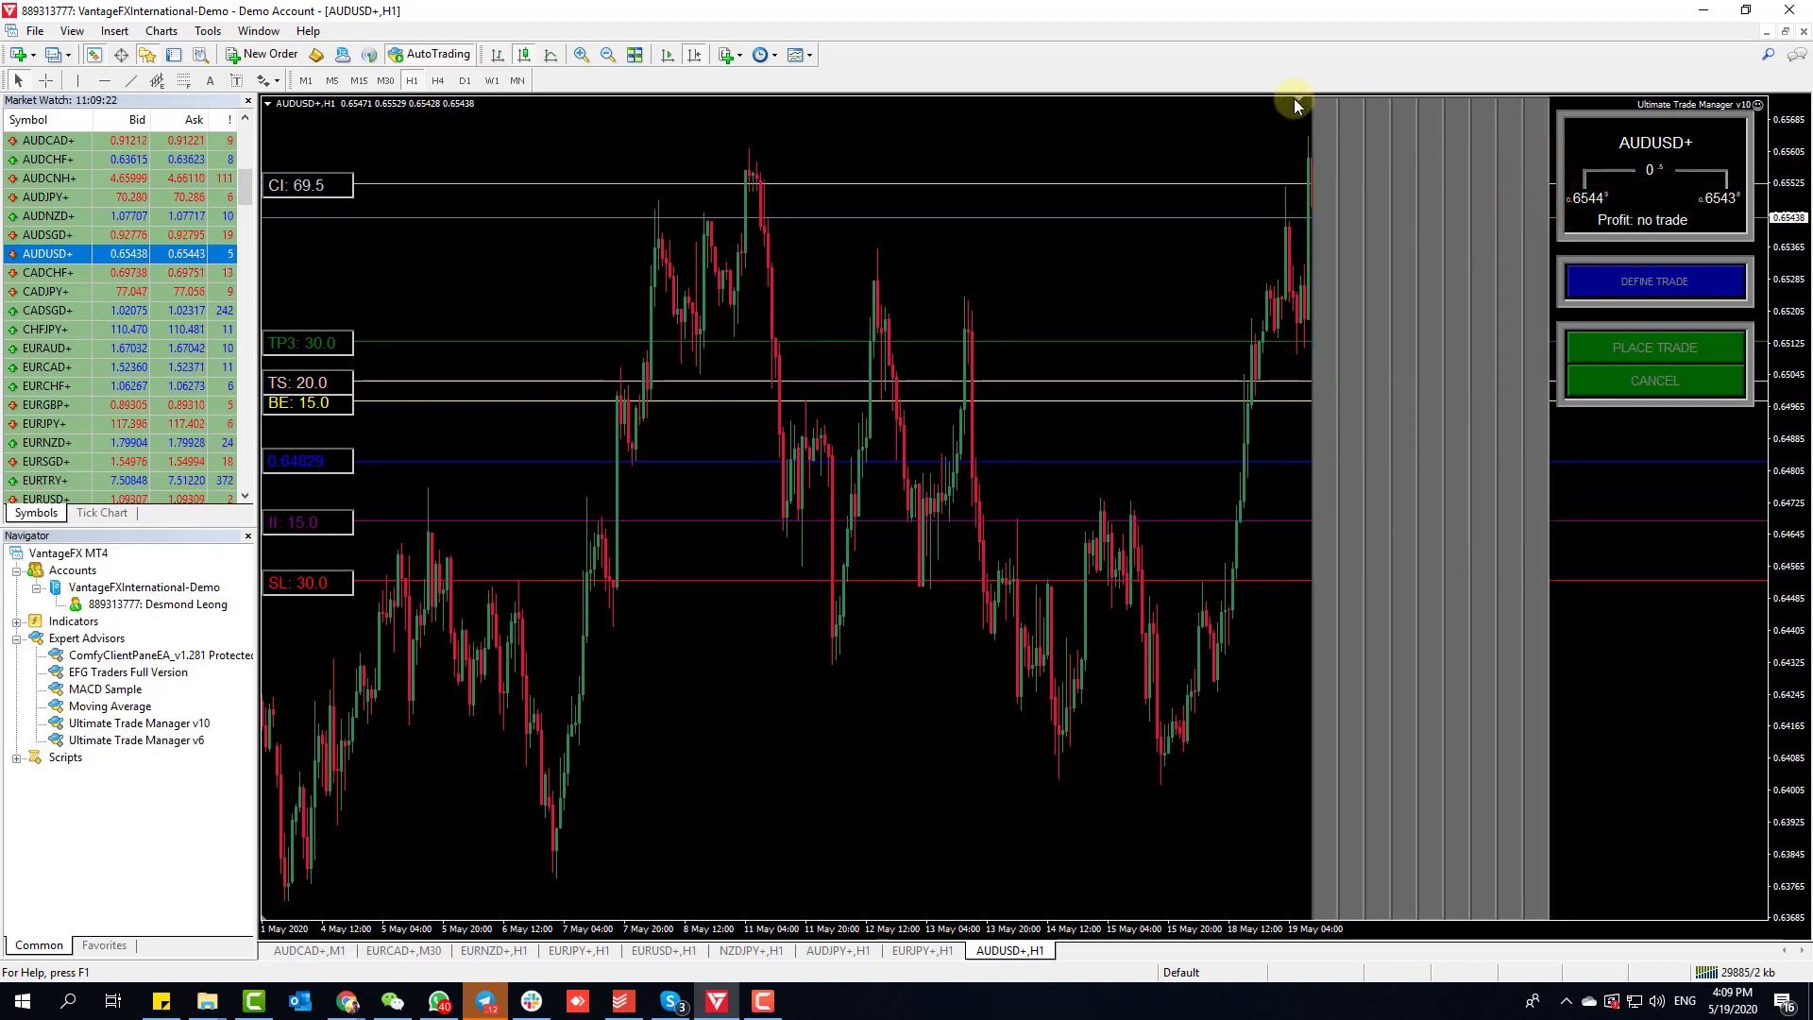
# Step: Remove the cancel level, lower the entry to 0.64782 again, then discard the setup
pyautogui.moveTo(1296, 98); pyautogui.dragTo(1277, 95)
pyautogui.click(1529, 164)
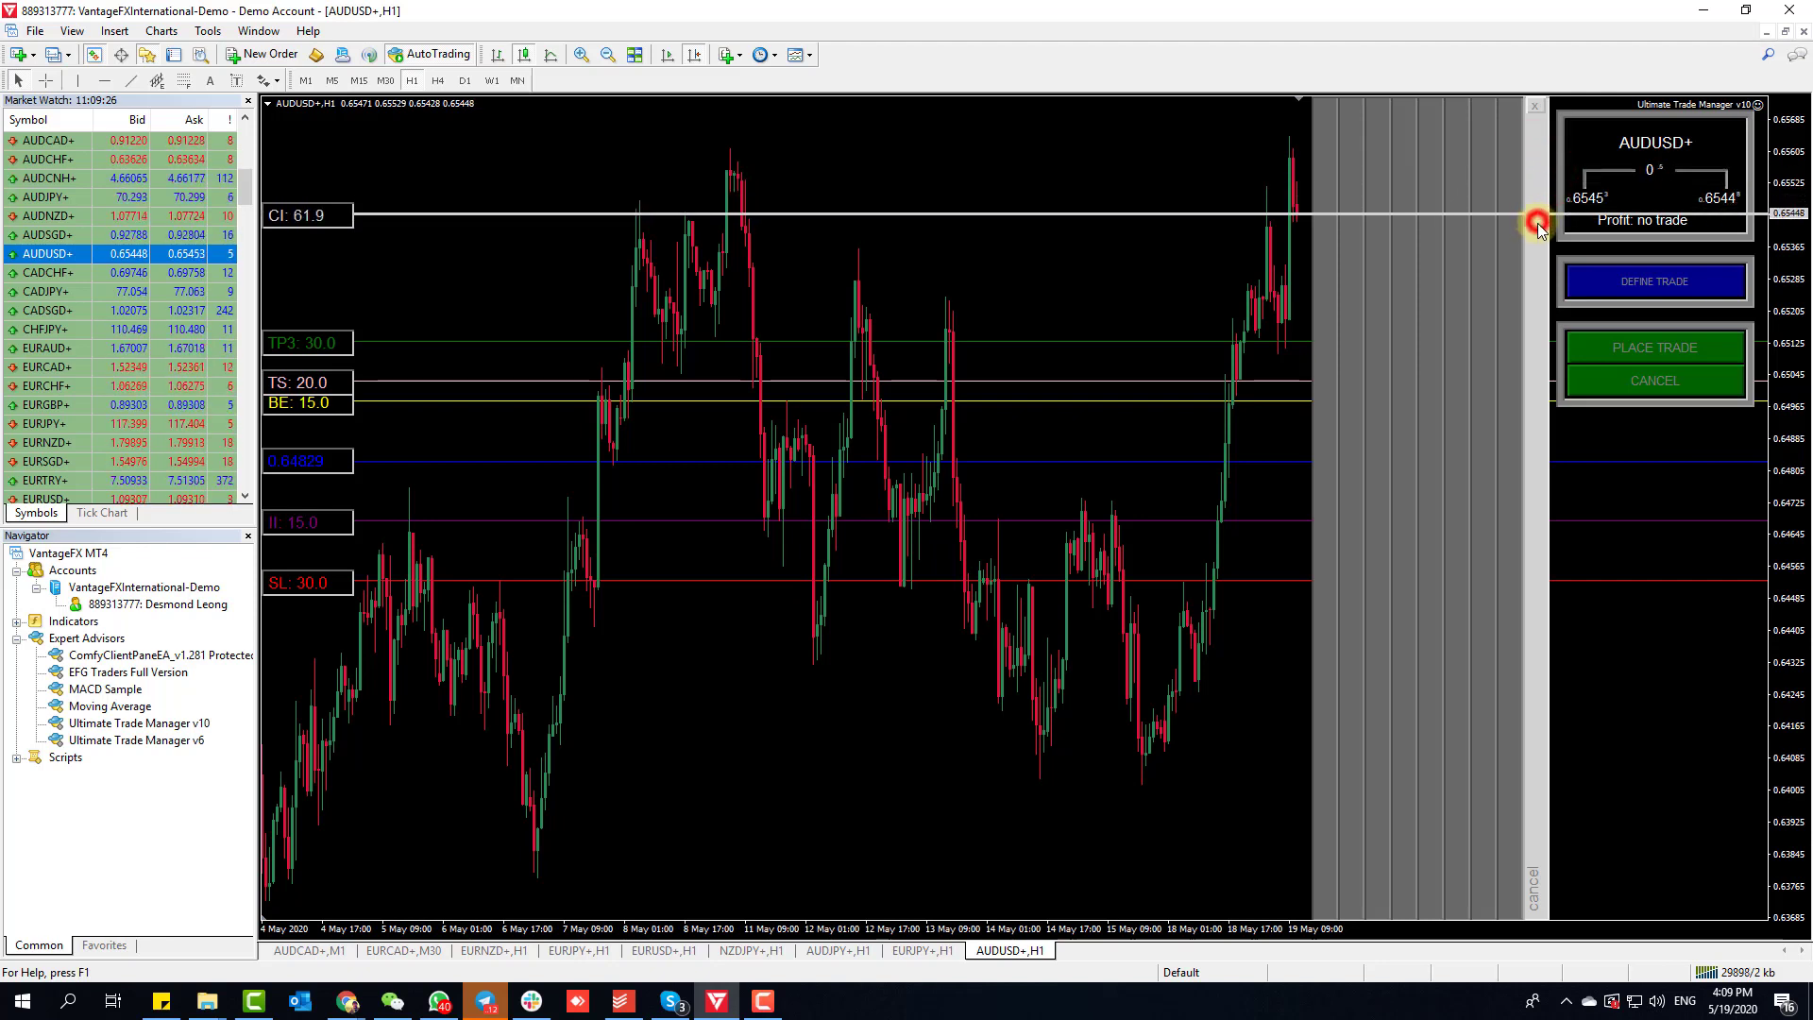
pyautogui.click(1538, 106)
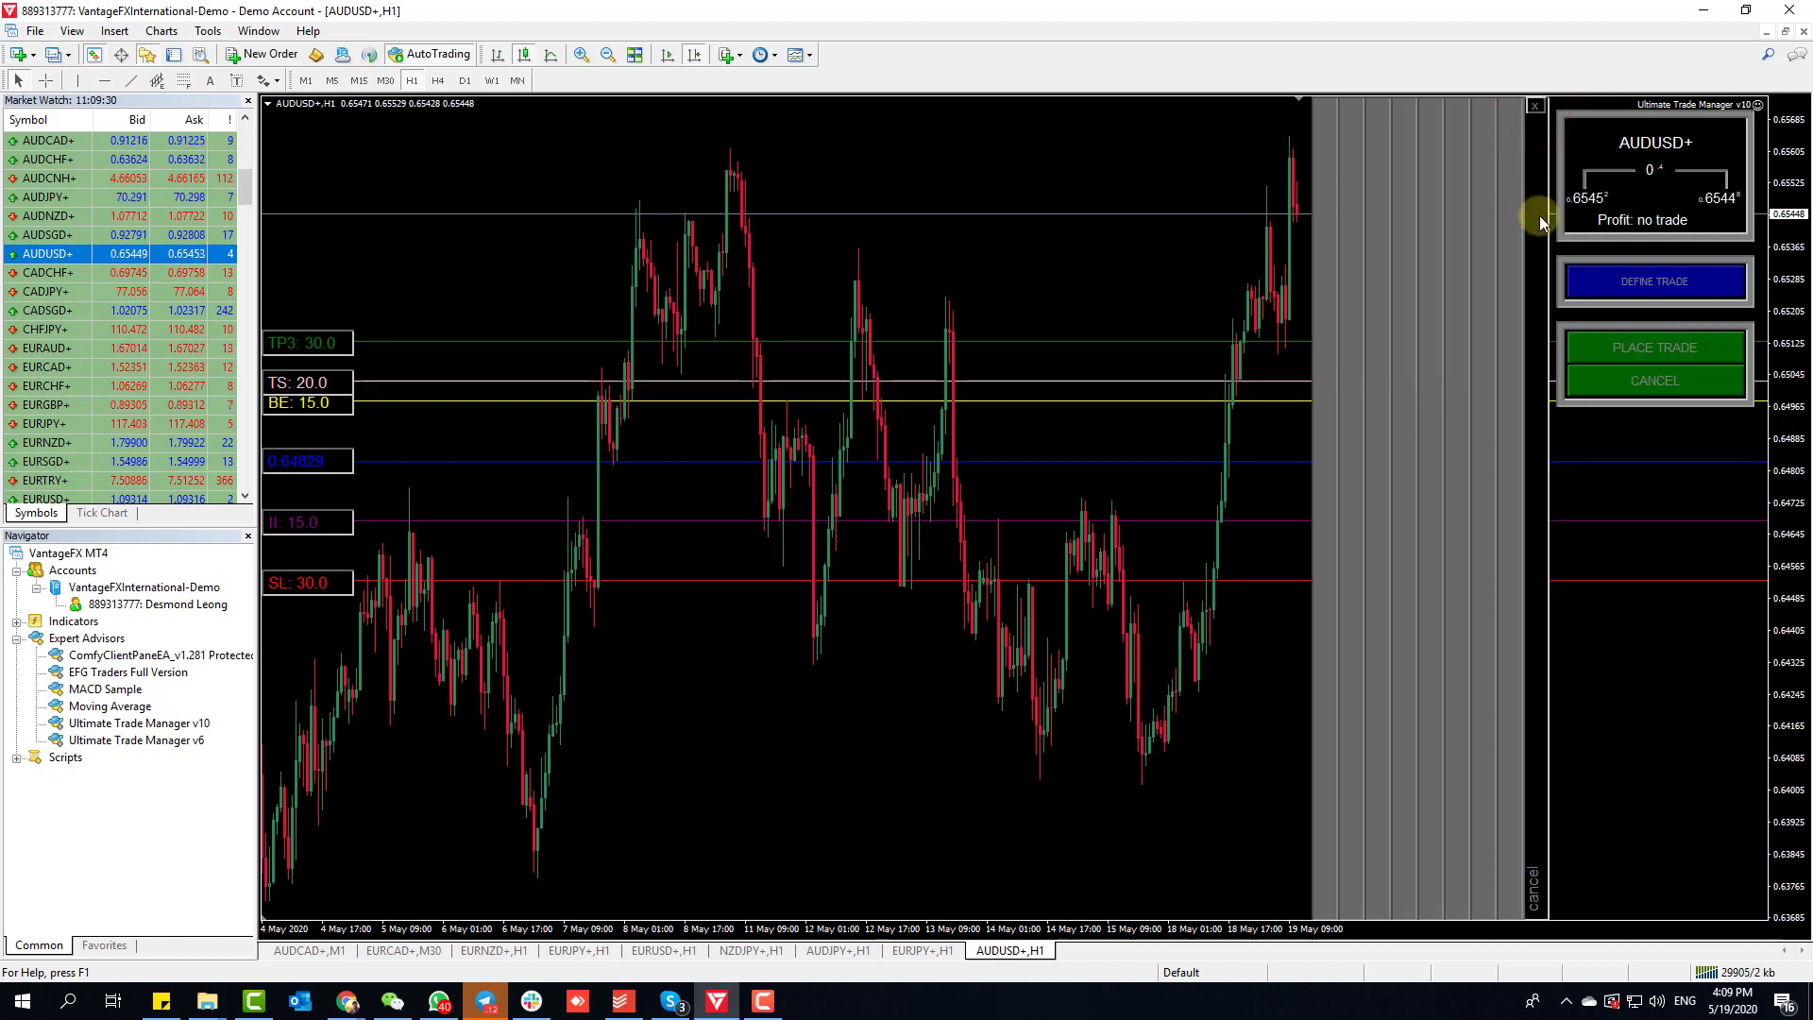
pyautogui.click(1506, 259)
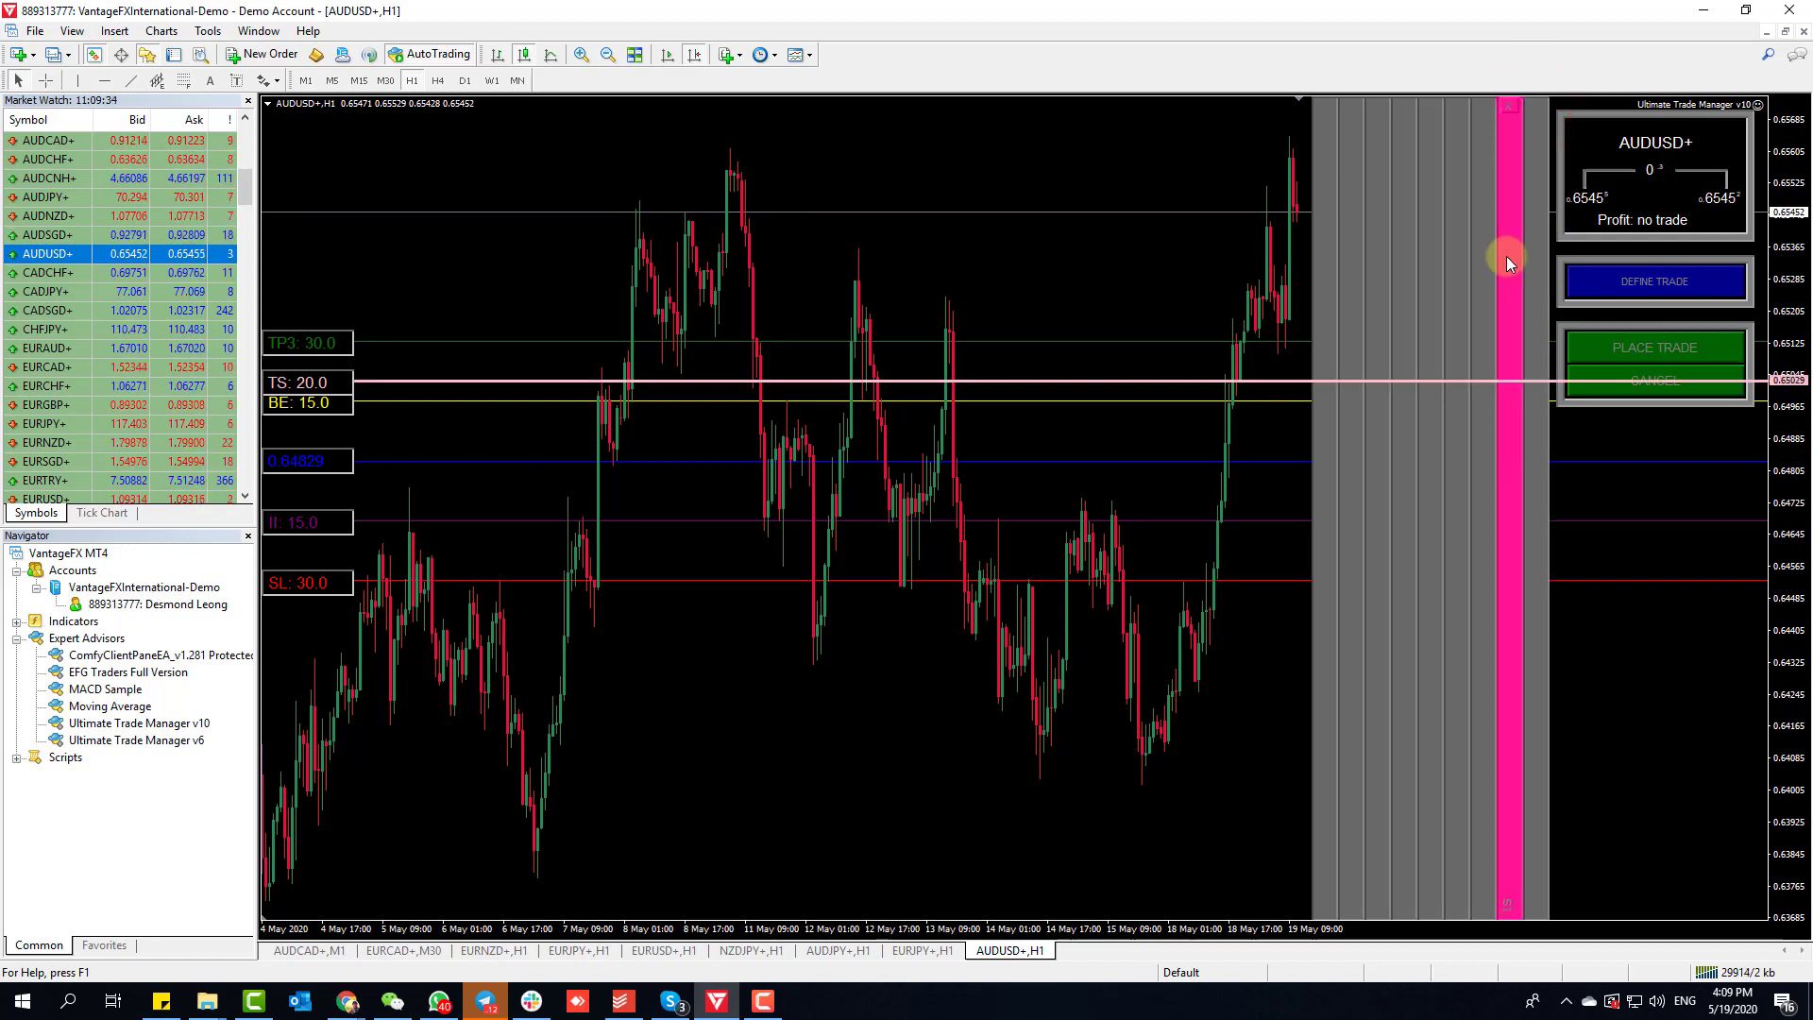
pyautogui.click(1509, 261)
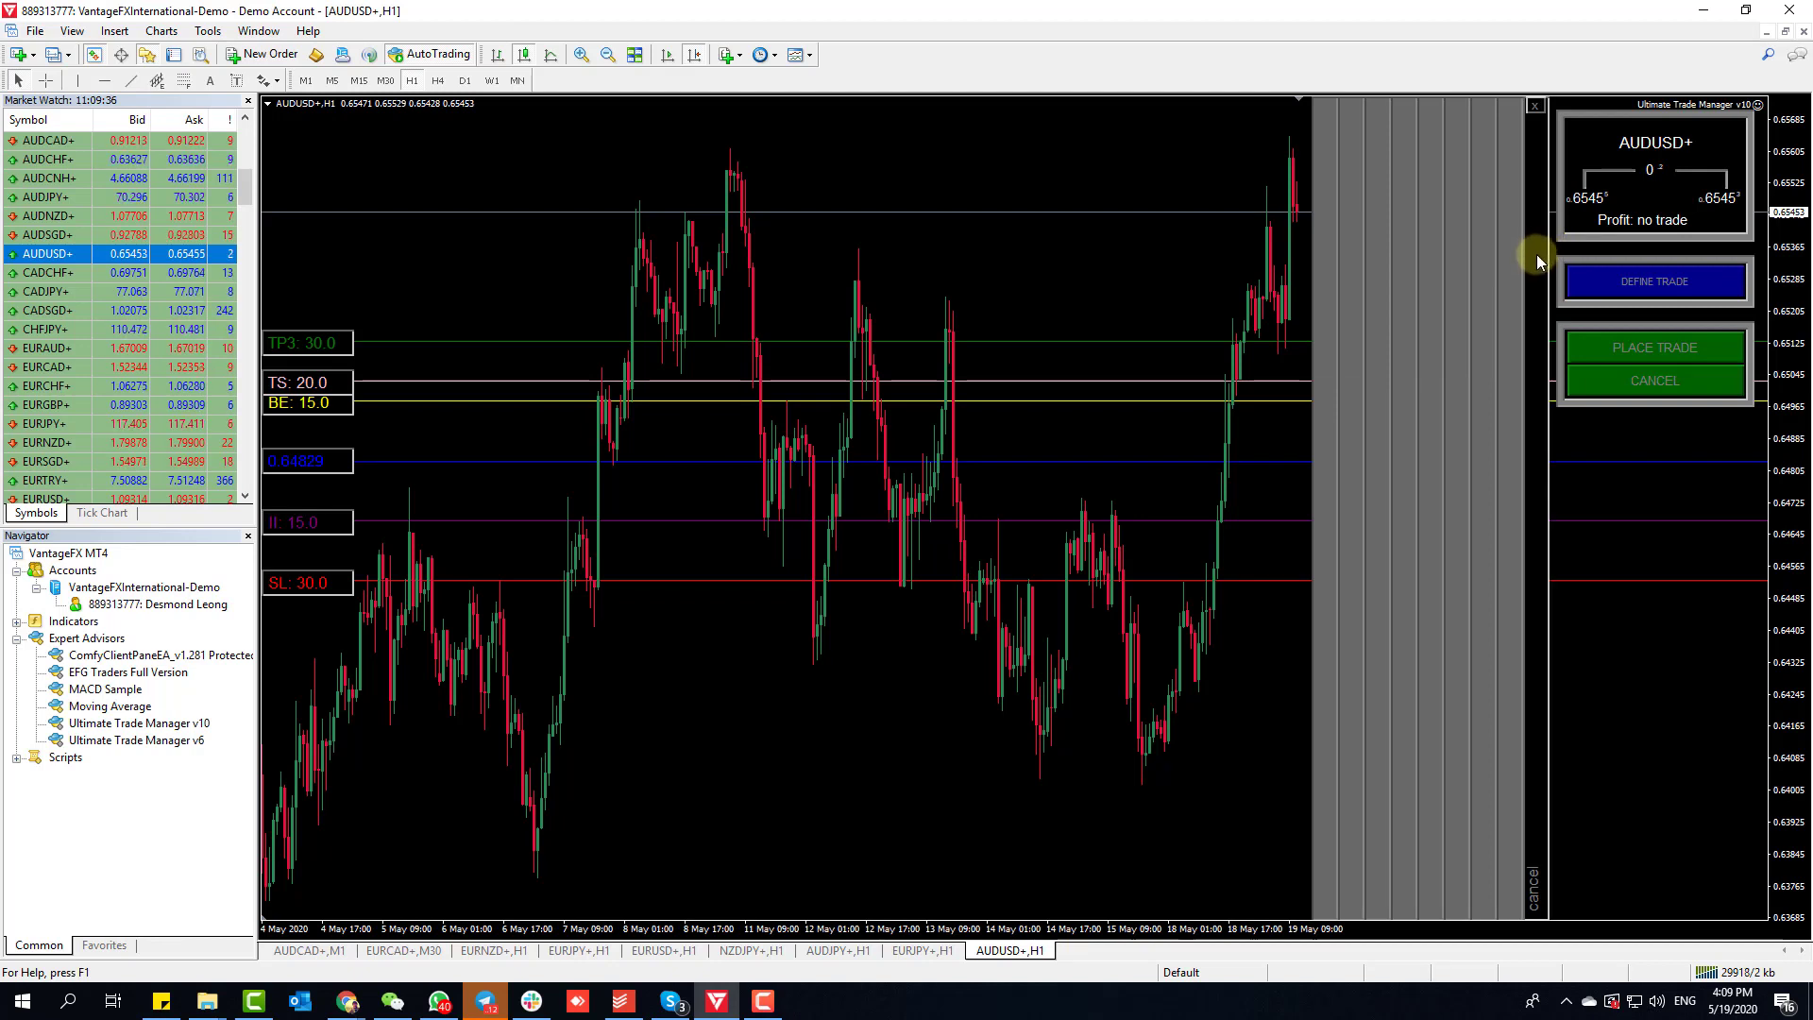
pyautogui.click(1534, 185)
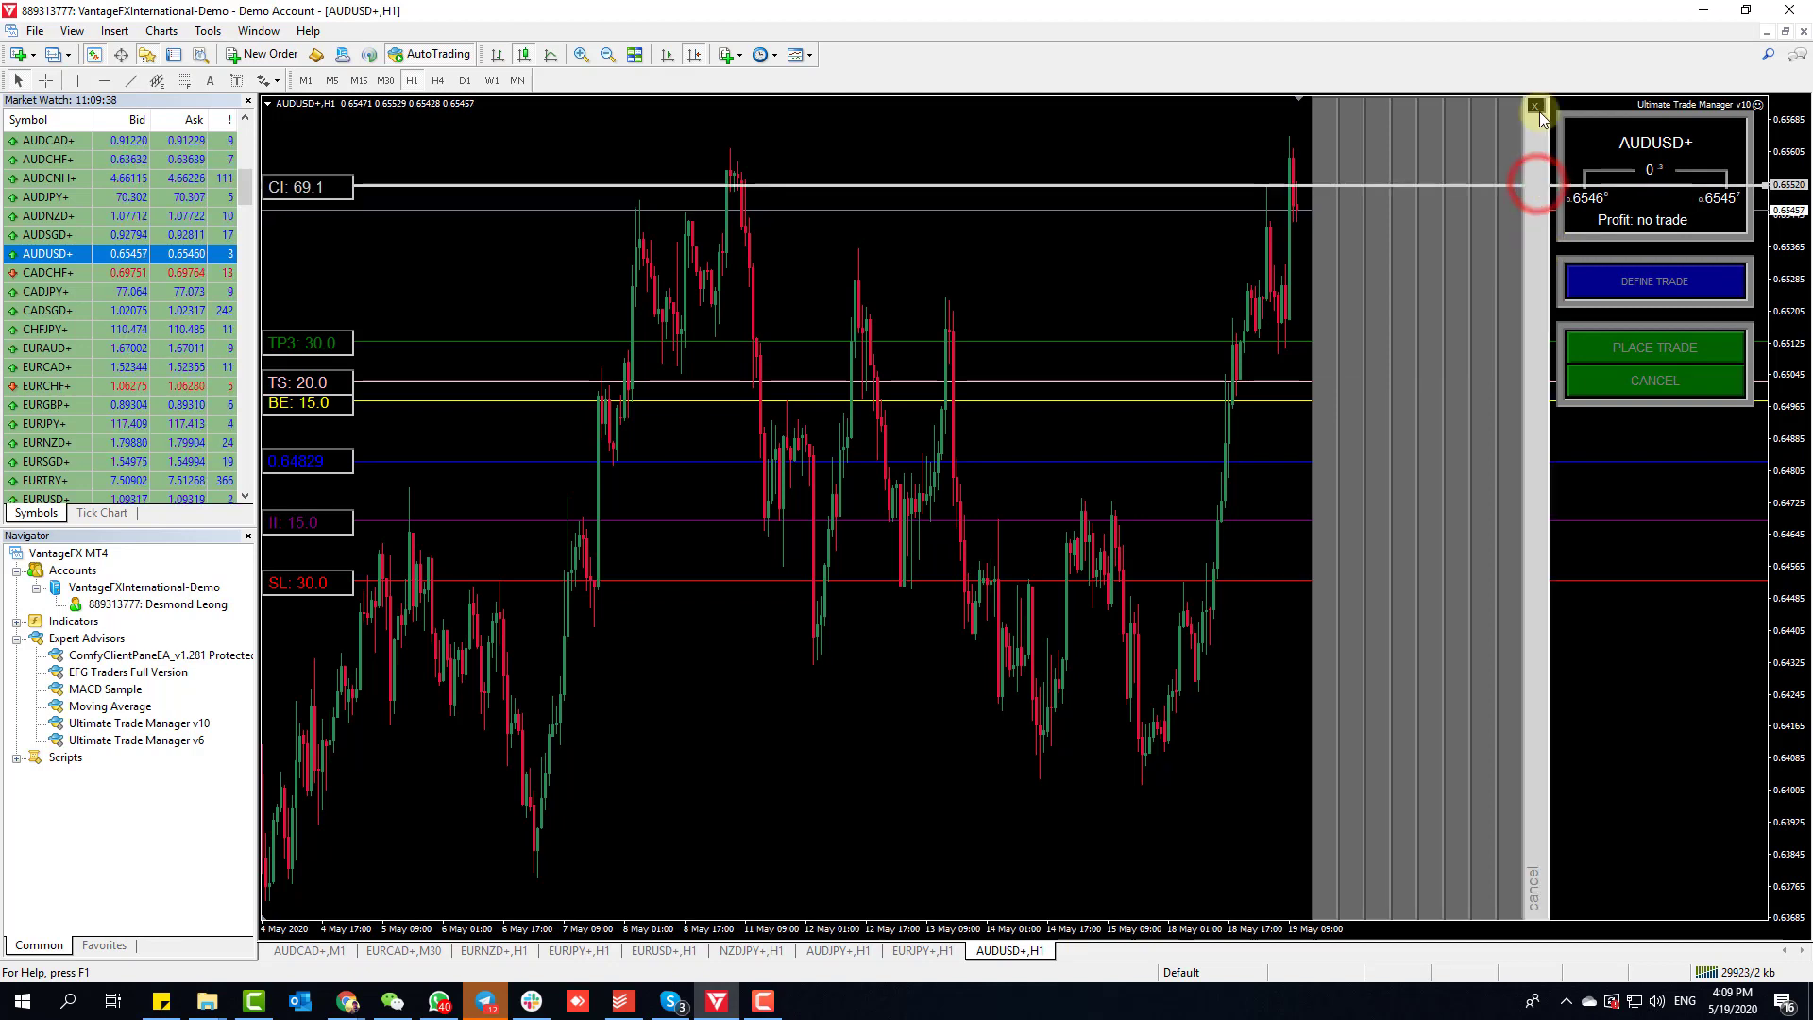
pyautogui.click(1535, 104)
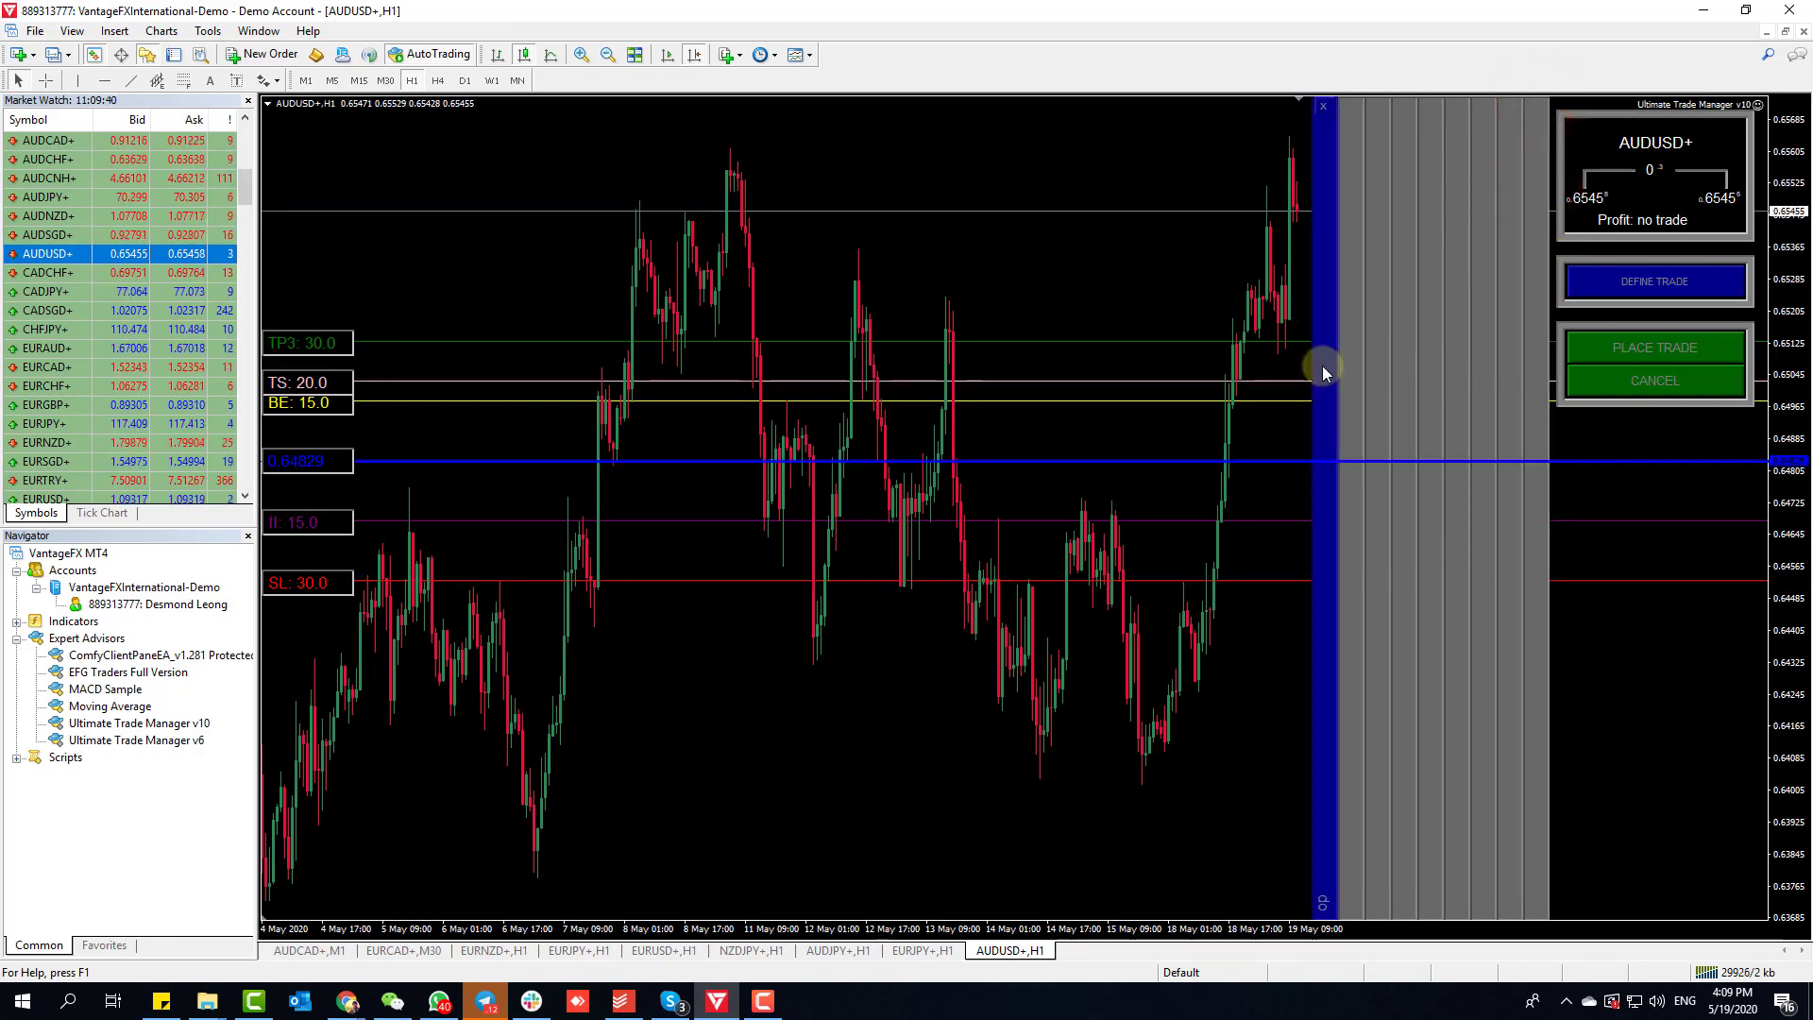
pyautogui.moveTo(1326, 442); pyautogui.dragTo(1320, 476)
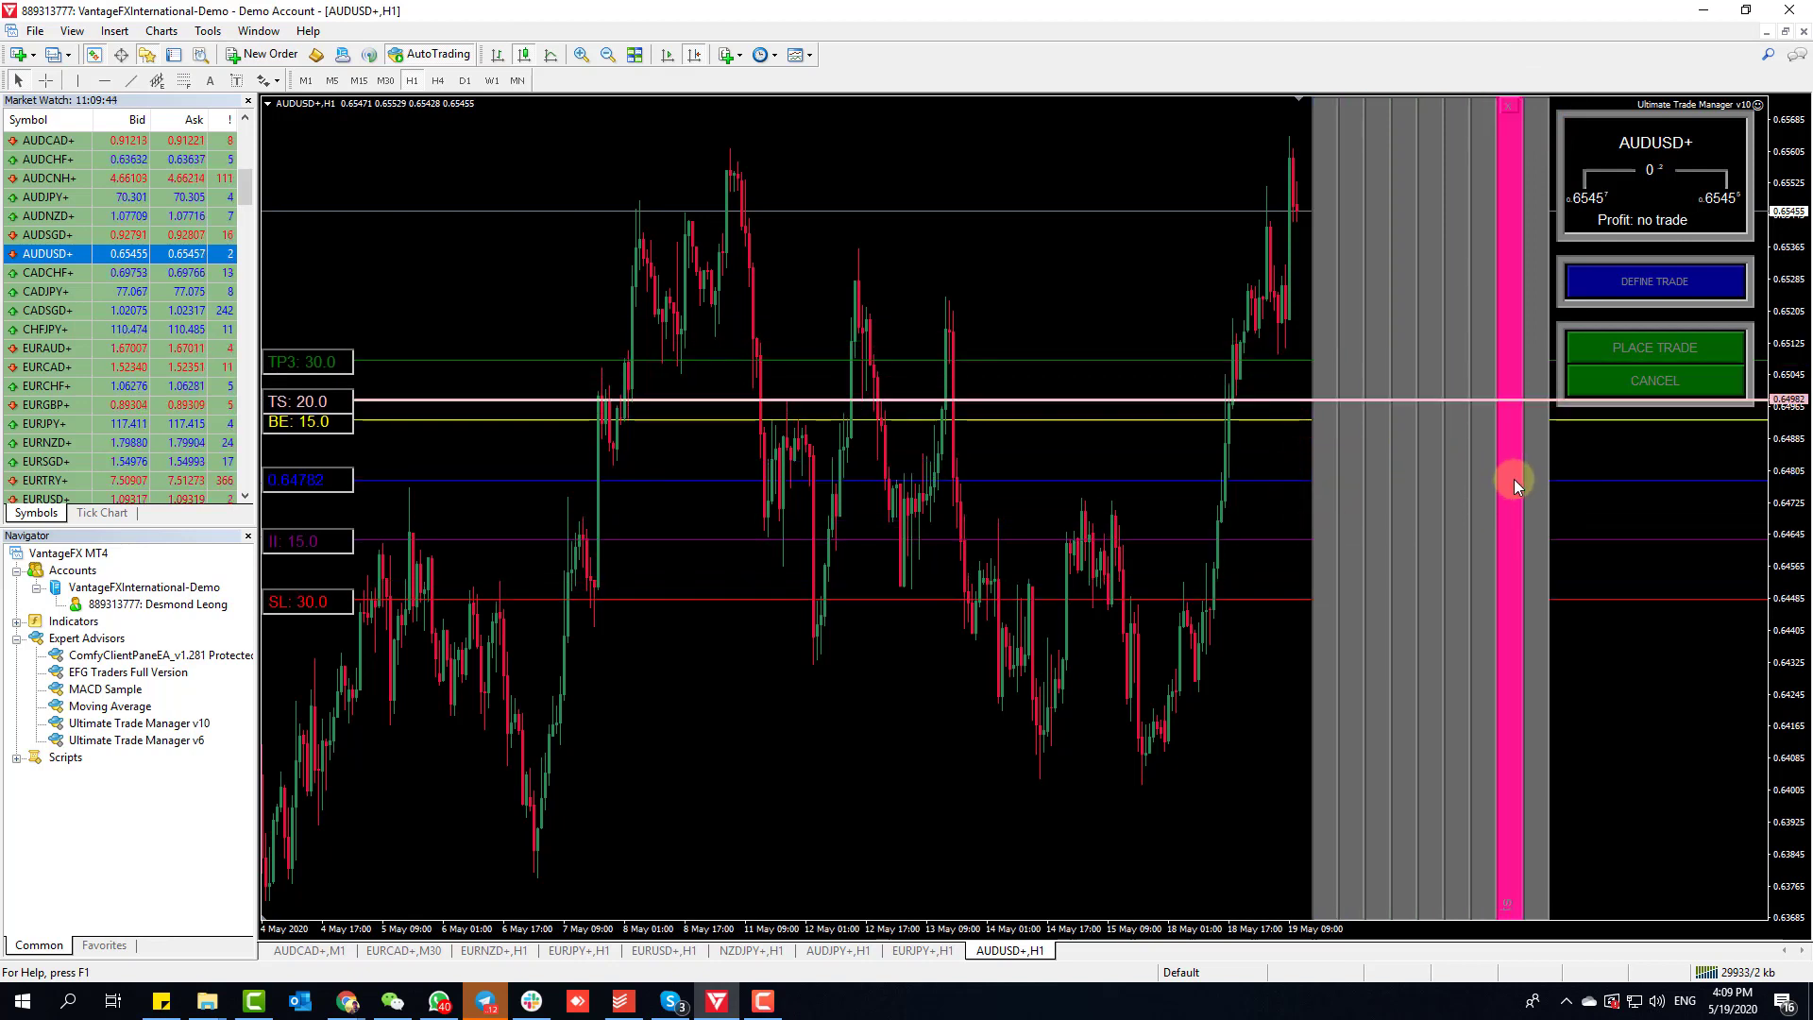
pyautogui.click(1686, 377)
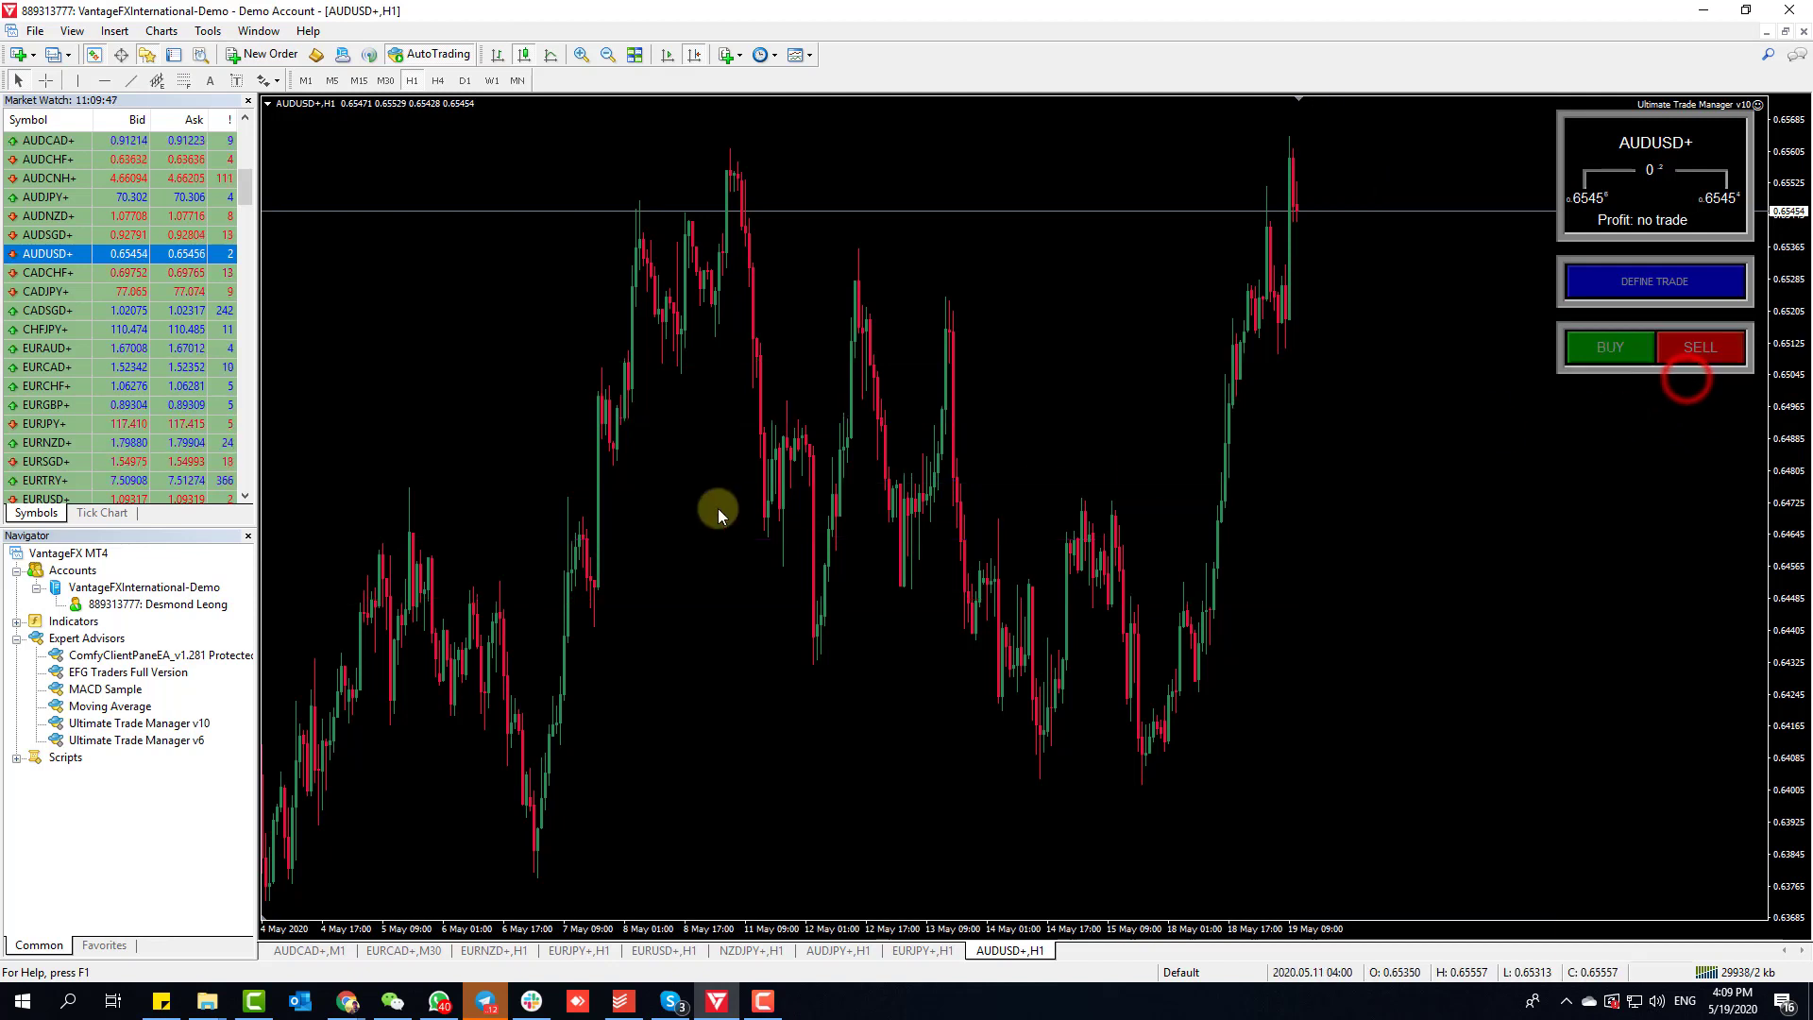
# Step: Try a buy setup with the entry lowered to 0.64761, then discard it
pyautogui.click(1624, 350)
pyautogui.moveTo(1323, 427); pyautogui.dragTo(1319, 491)
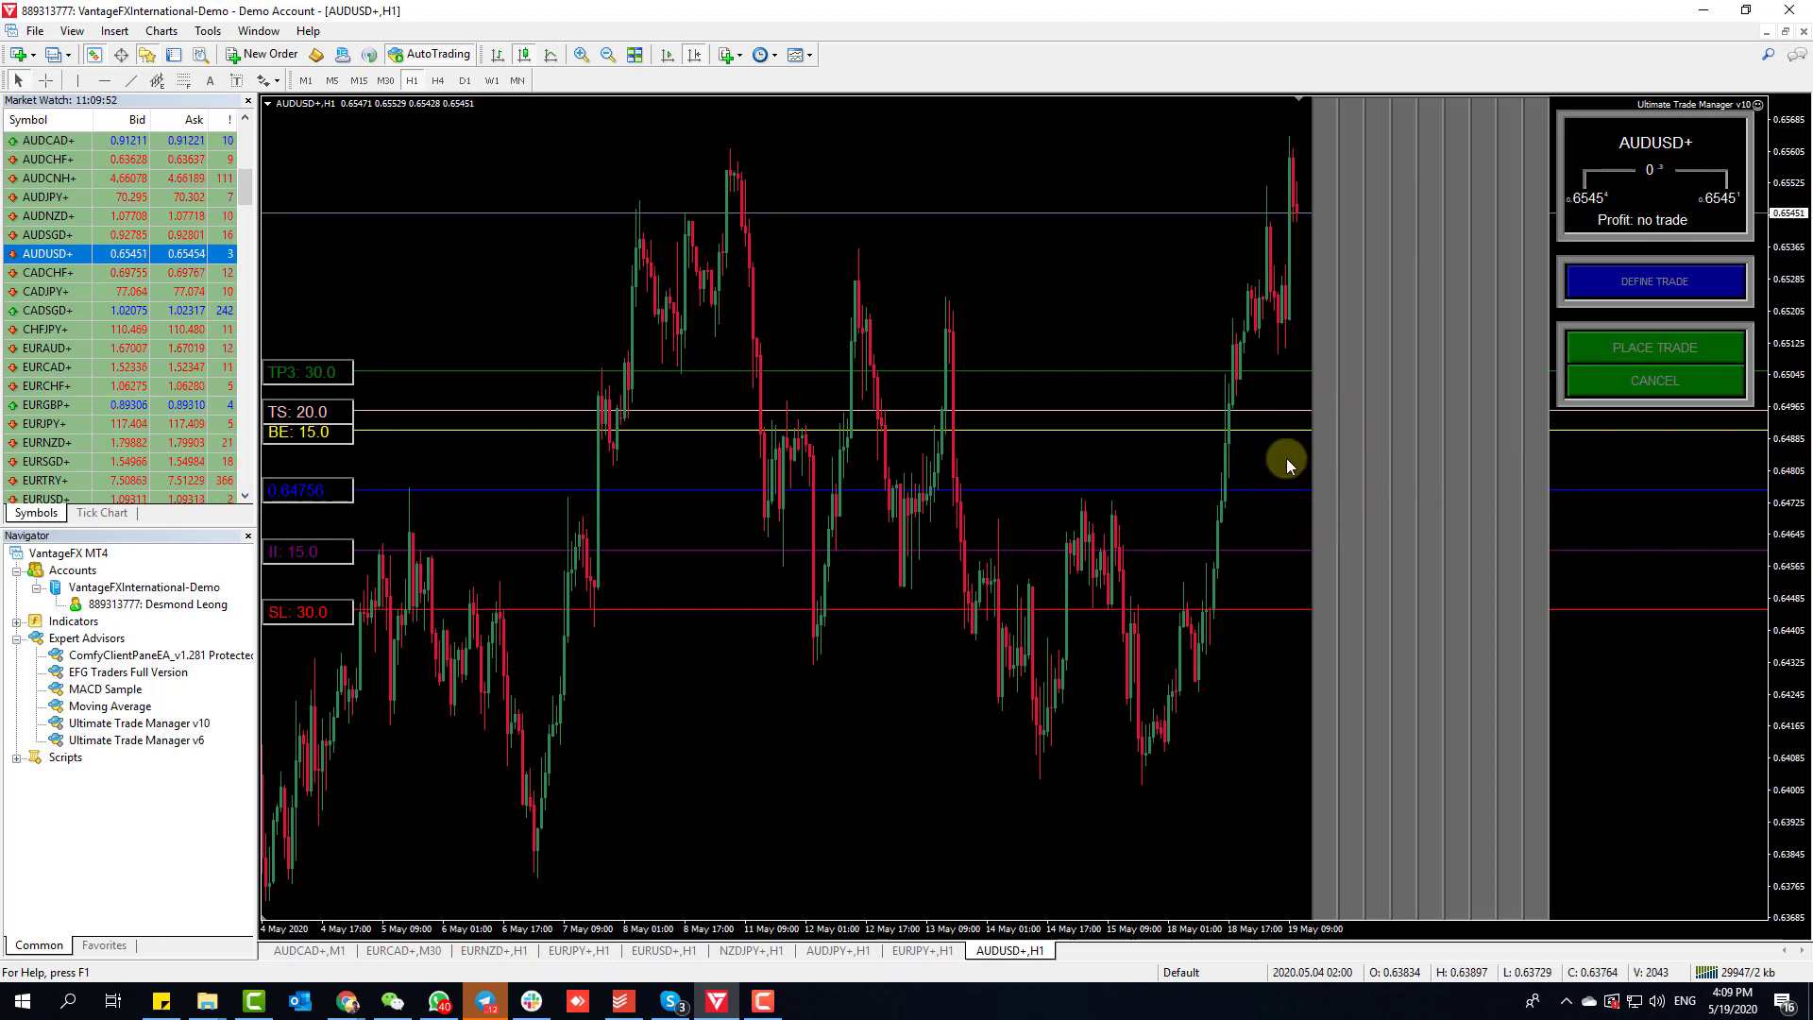
pyautogui.click(1640, 380)
# Step: Set the trade manager's OpenColor input to Aqua and select the OpenPanelColor value
pyautogui.press('F7')
pyautogui.moveTo(928, 354); pyautogui.dragTo(932, 404)
pyautogui.click(828, 423)
pyautogui.click(917, 417)
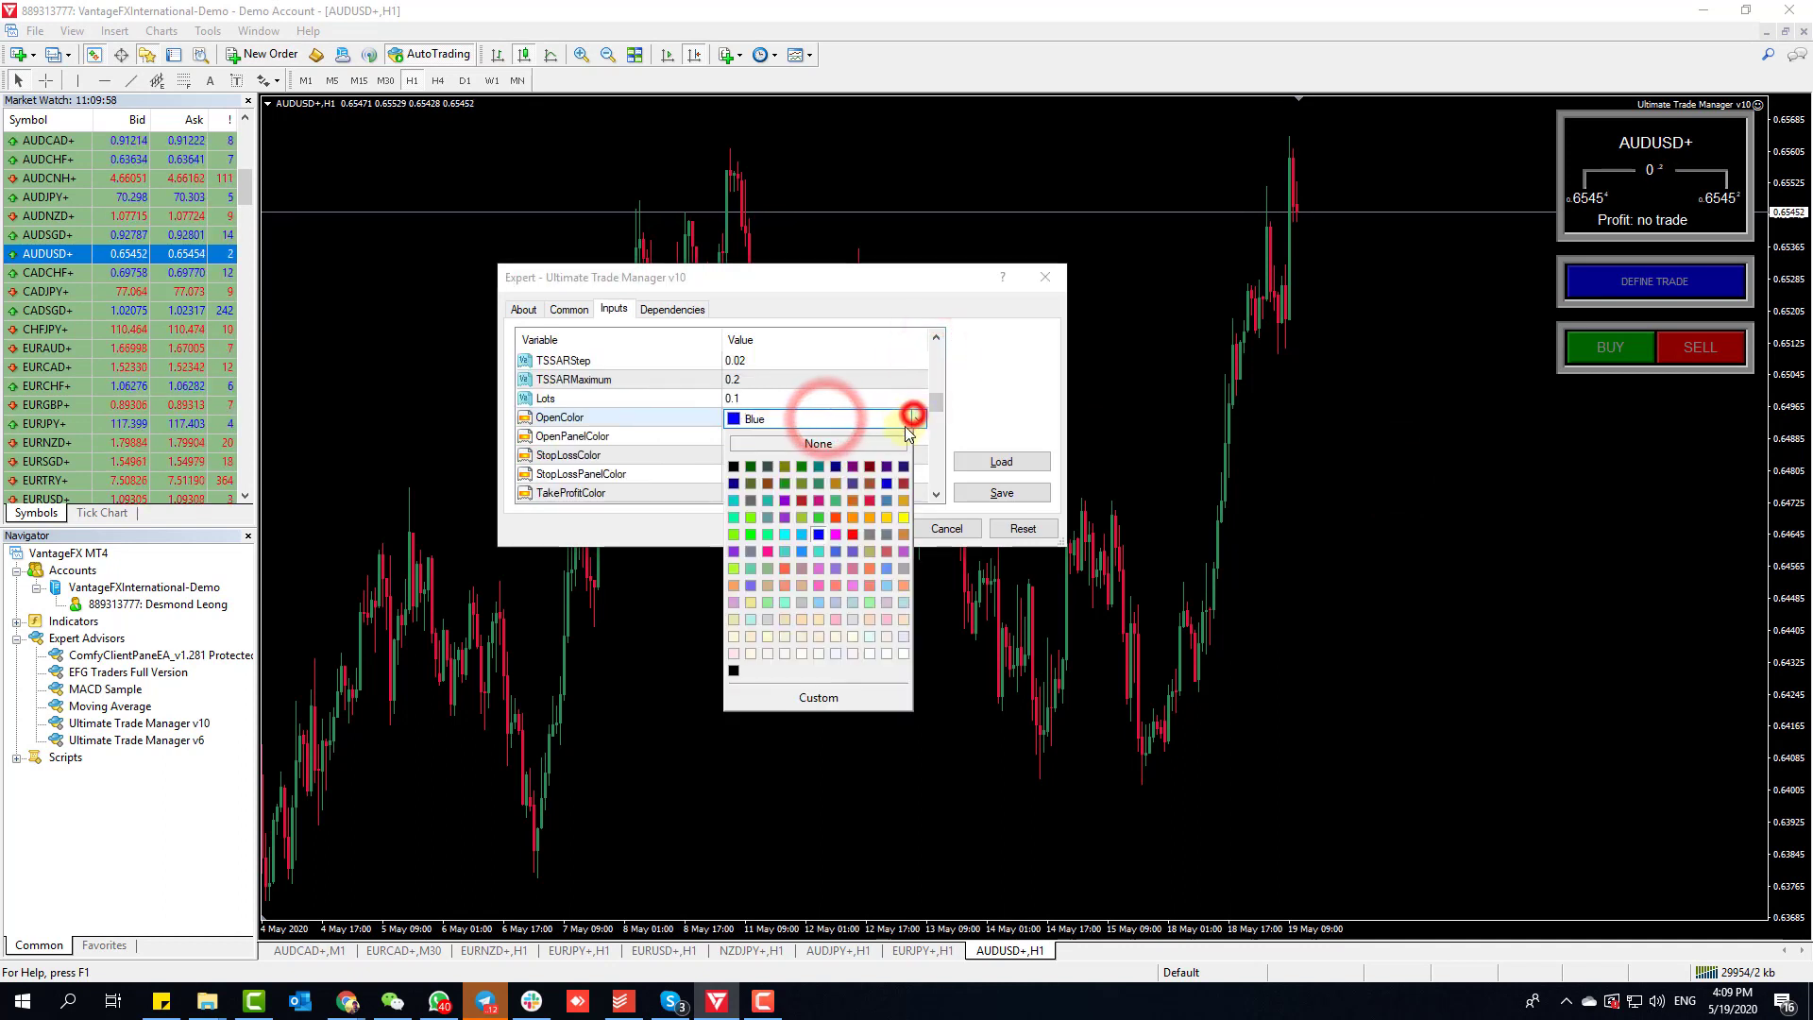
pyautogui.click(790, 535)
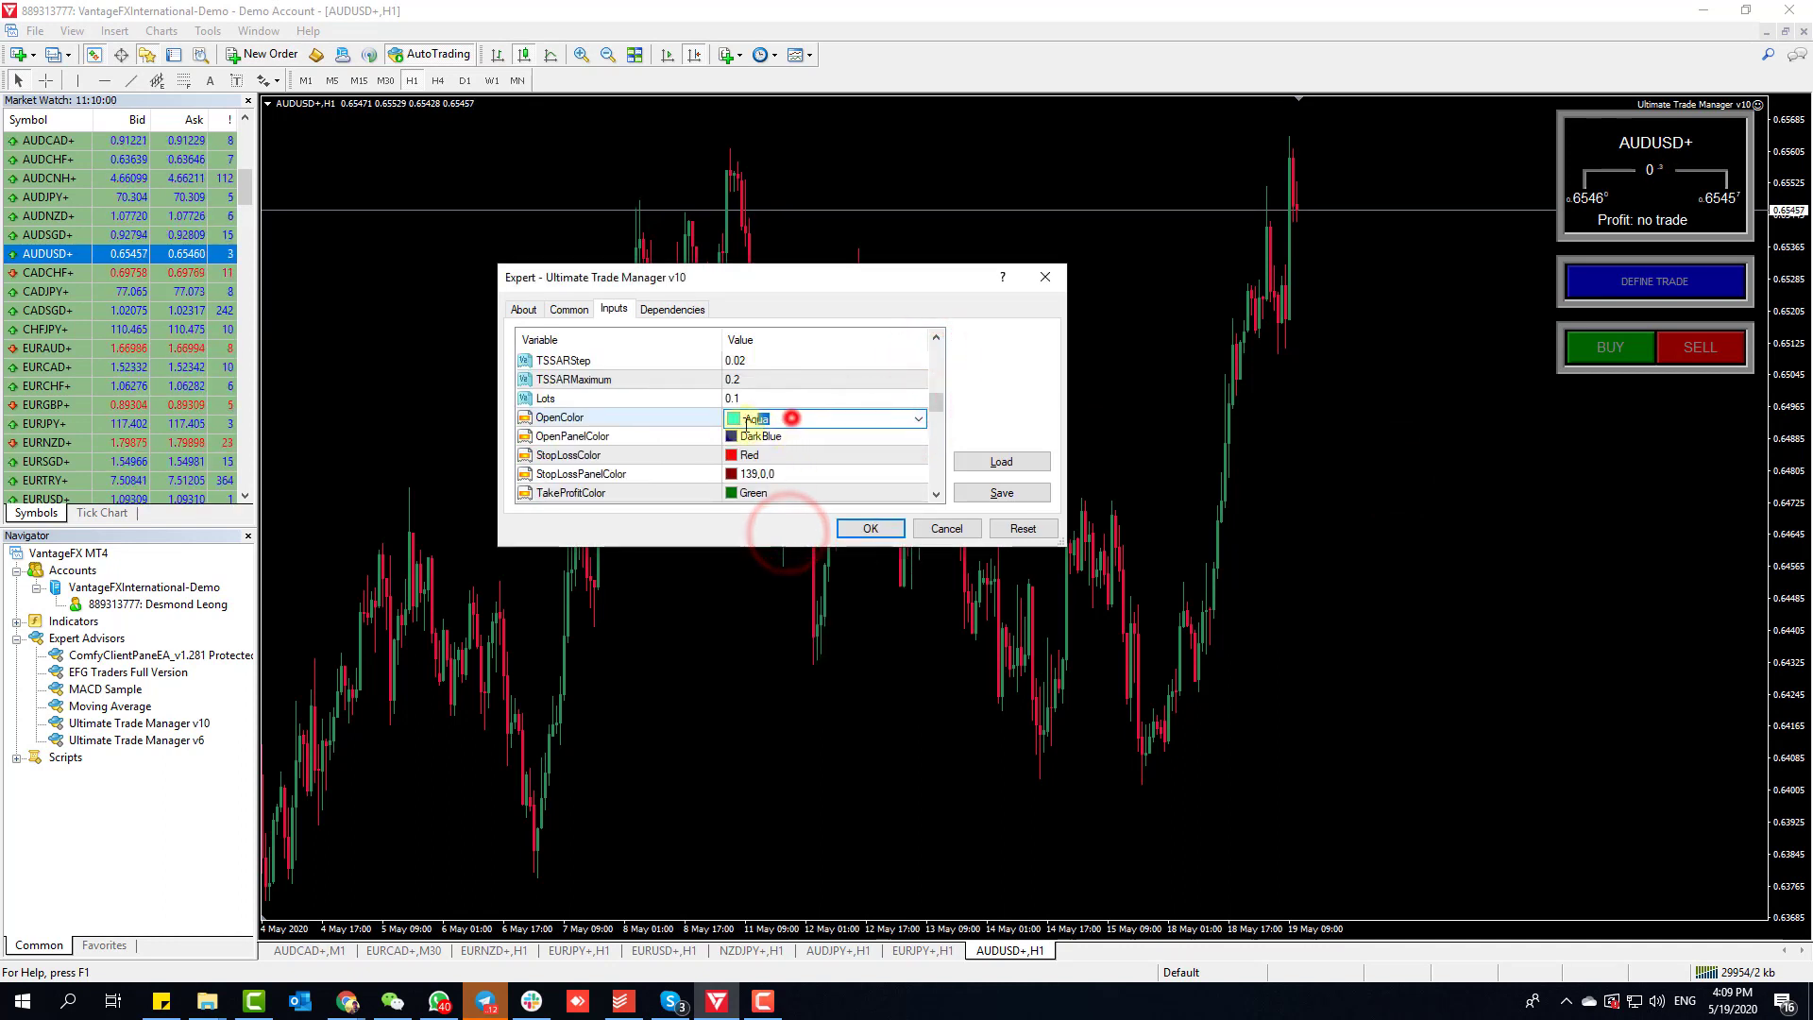
pyautogui.click(804, 437)
pyautogui.doubleClick(803, 438)
# Step: Make OpenPanelColor Aqua and start a buy with the entry at 0.64976
pyautogui.write('Aqua')
pyautogui.click(867, 531)
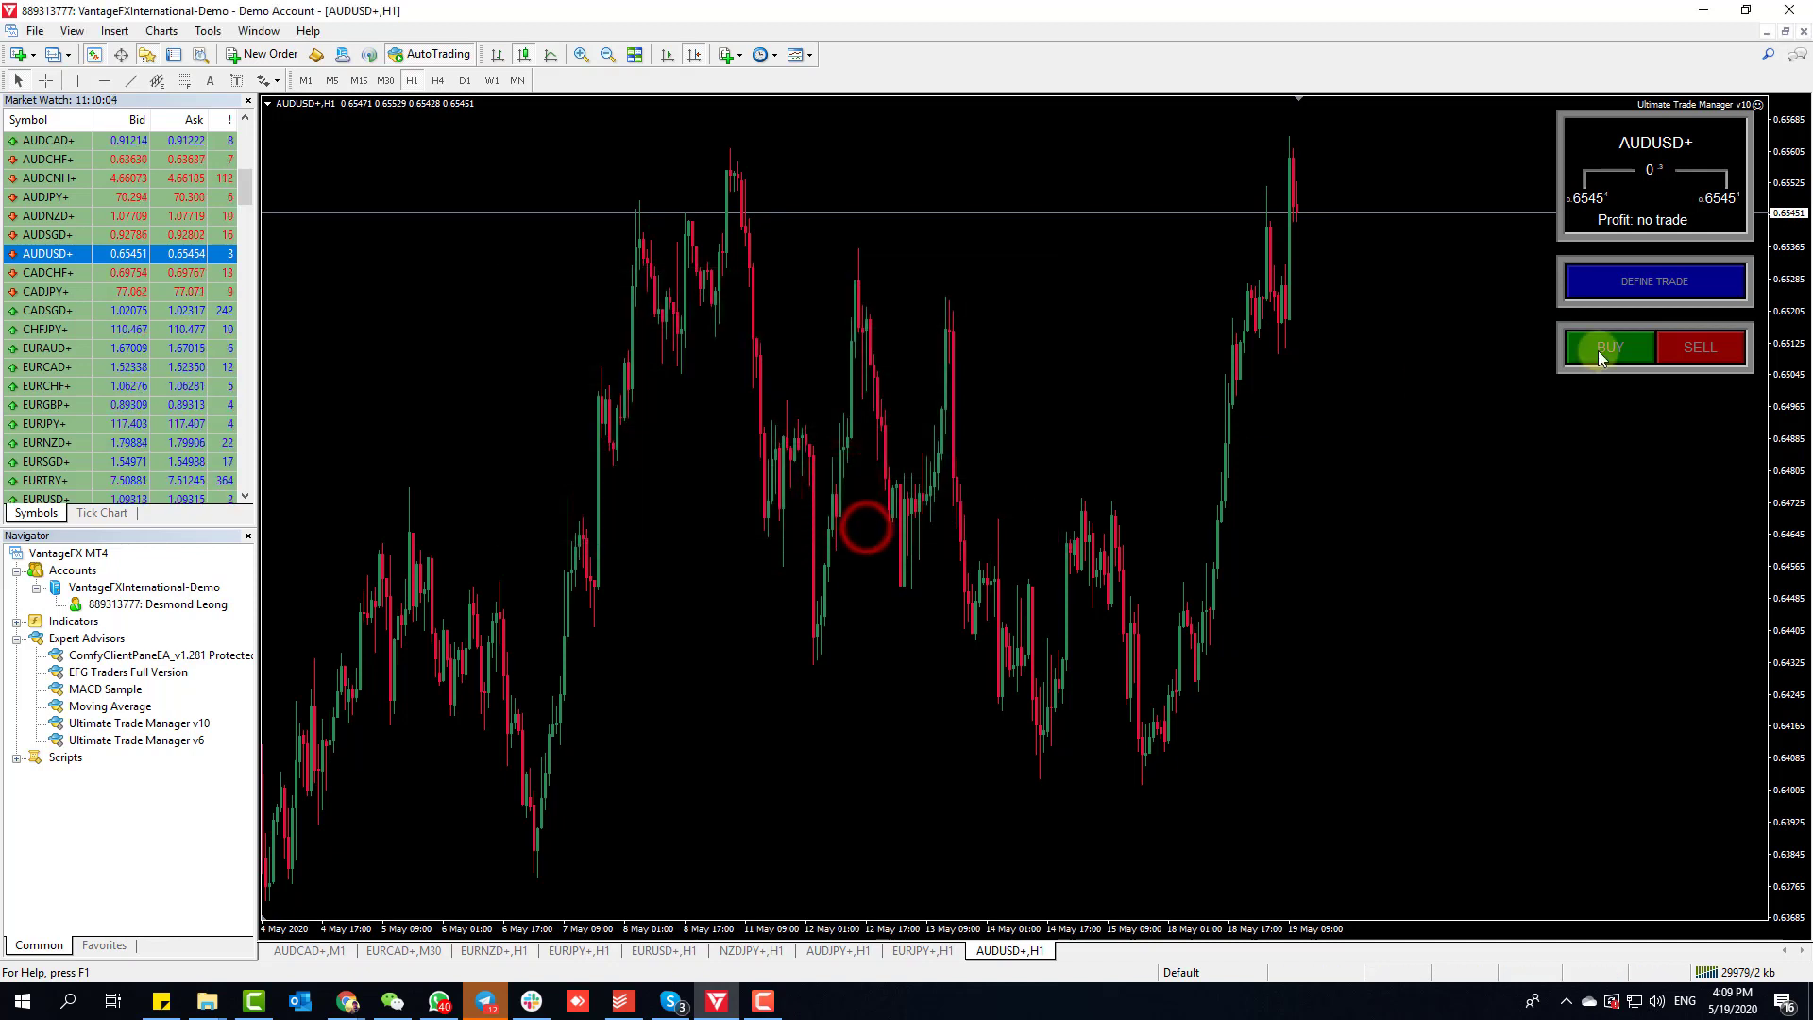
pyautogui.click(1598, 350)
pyautogui.click(1326, 352)
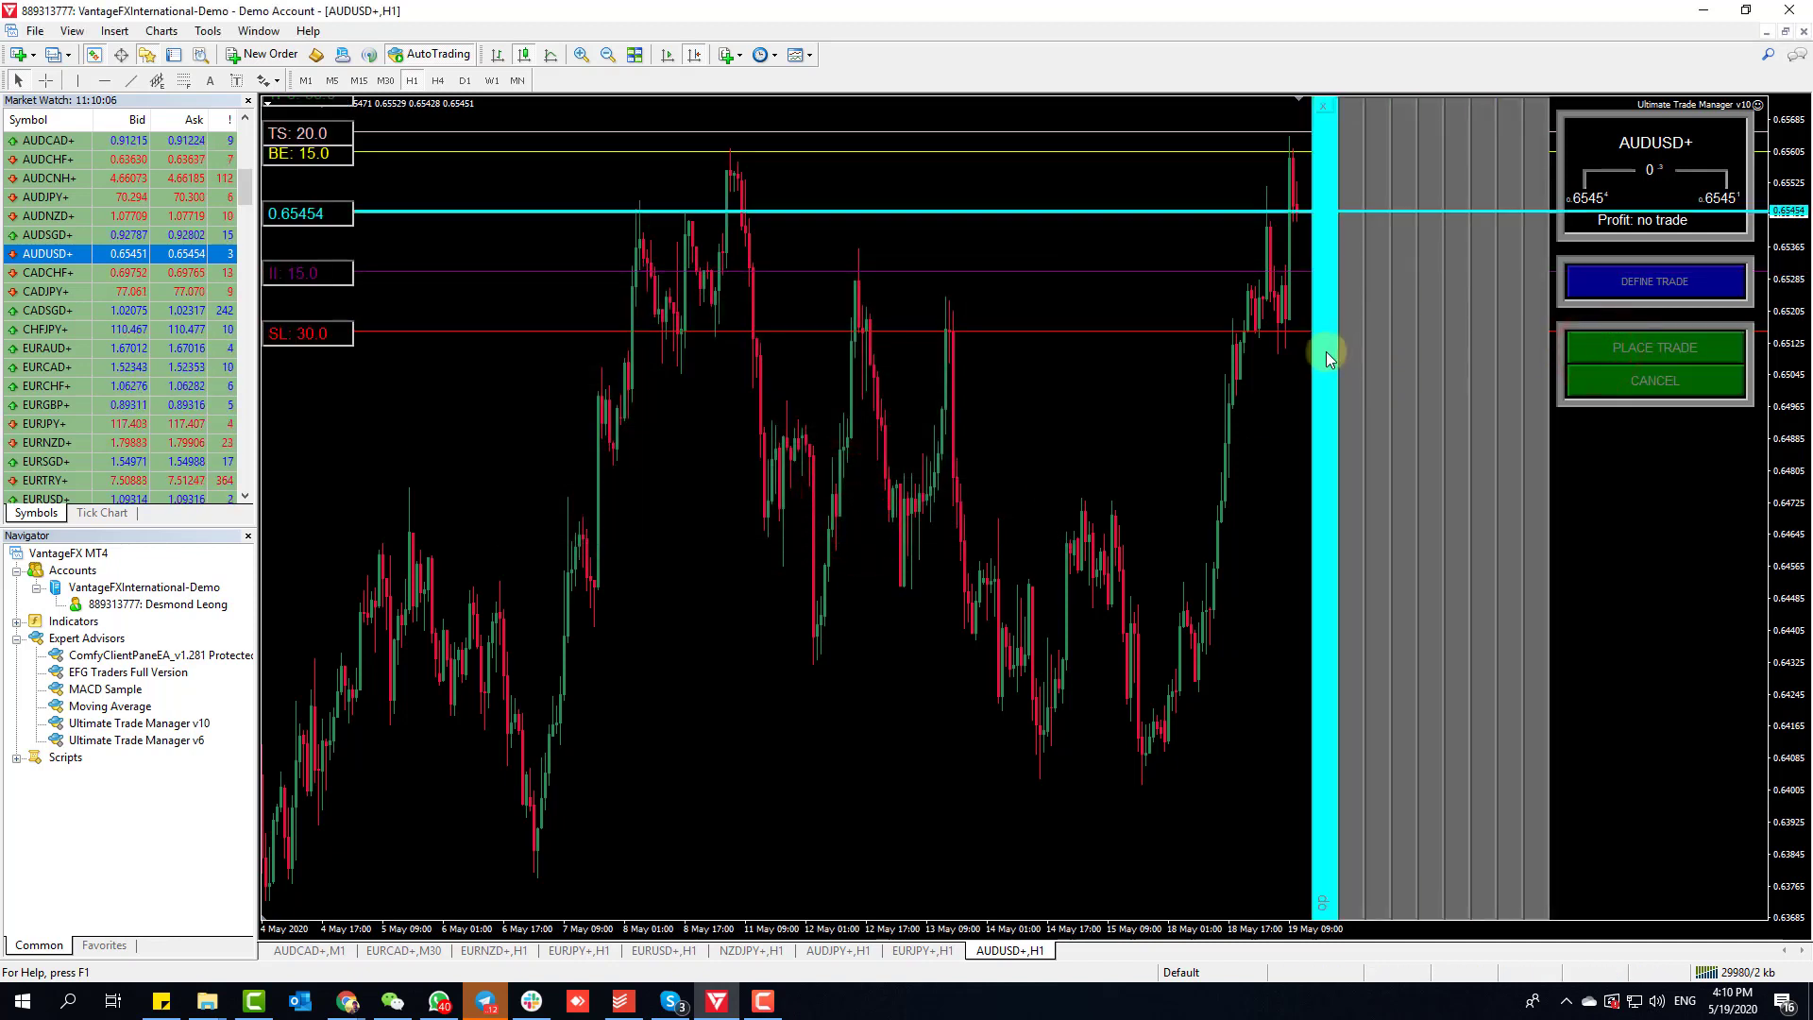
pyautogui.click(1327, 404)
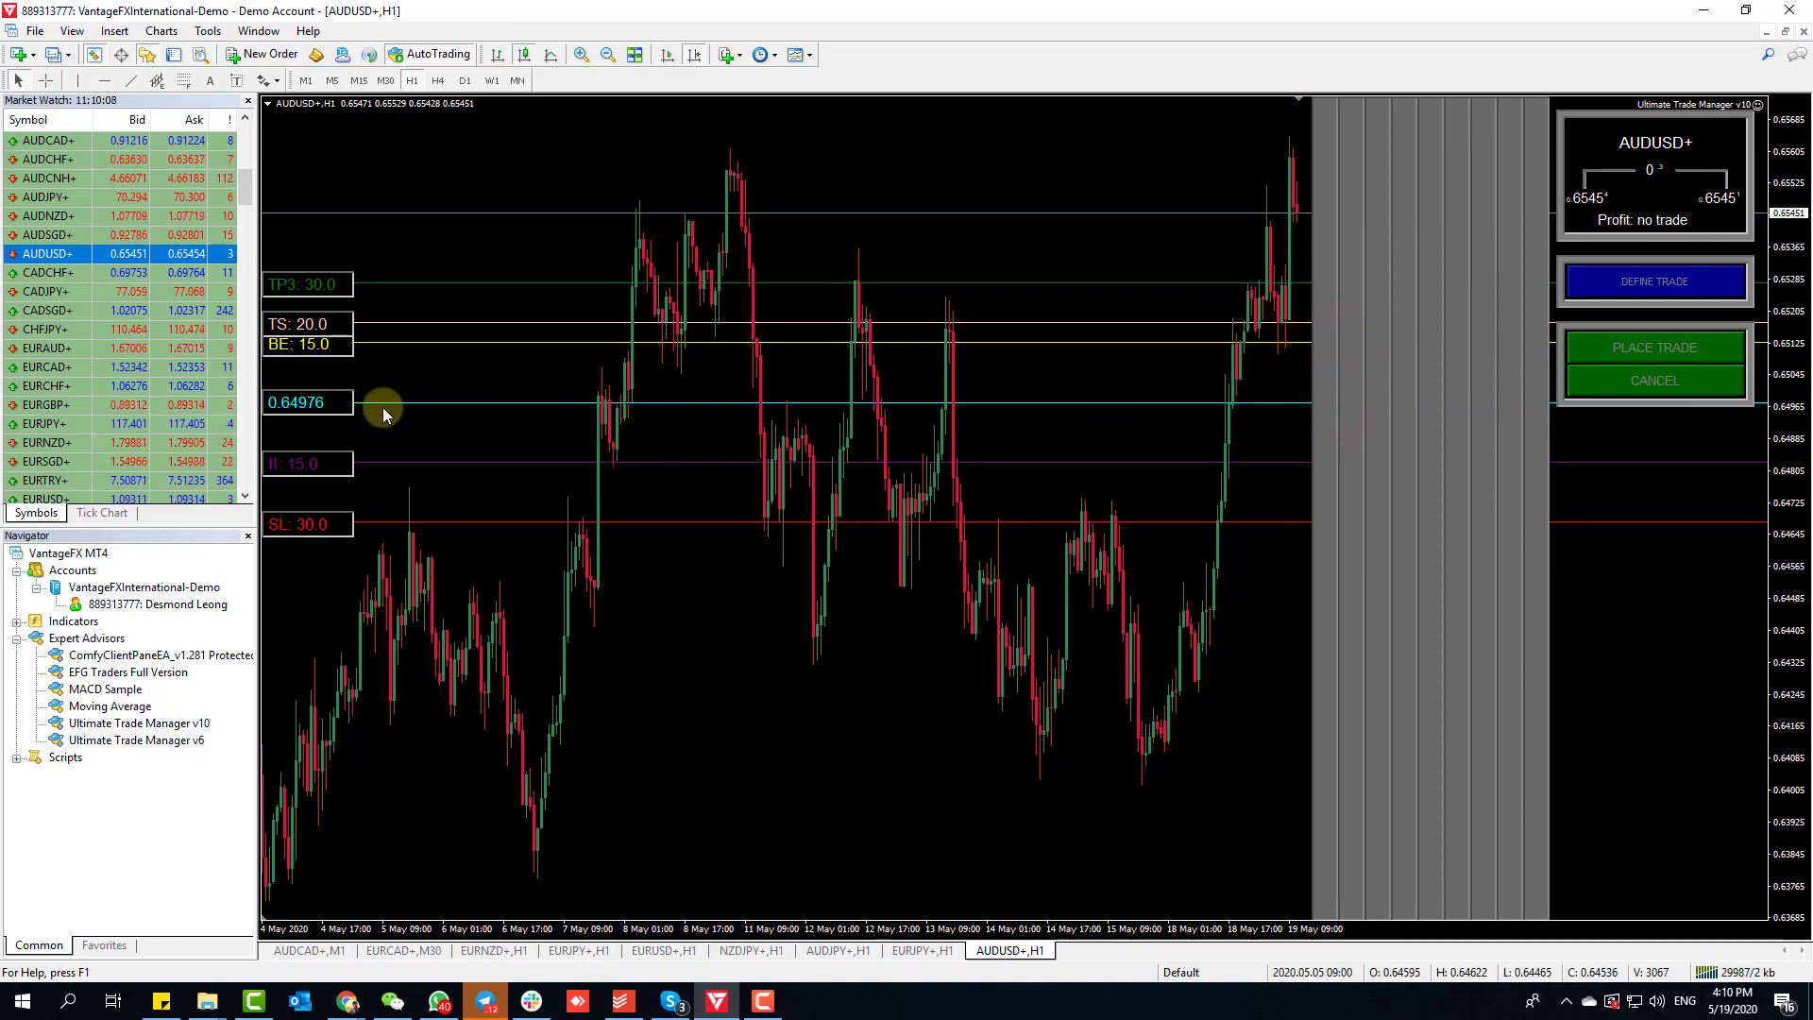
# Step: Drop the TP2, break-even and trailing-stop levels and lower the entry to 0.64761
pyautogui.click(1407, 325)
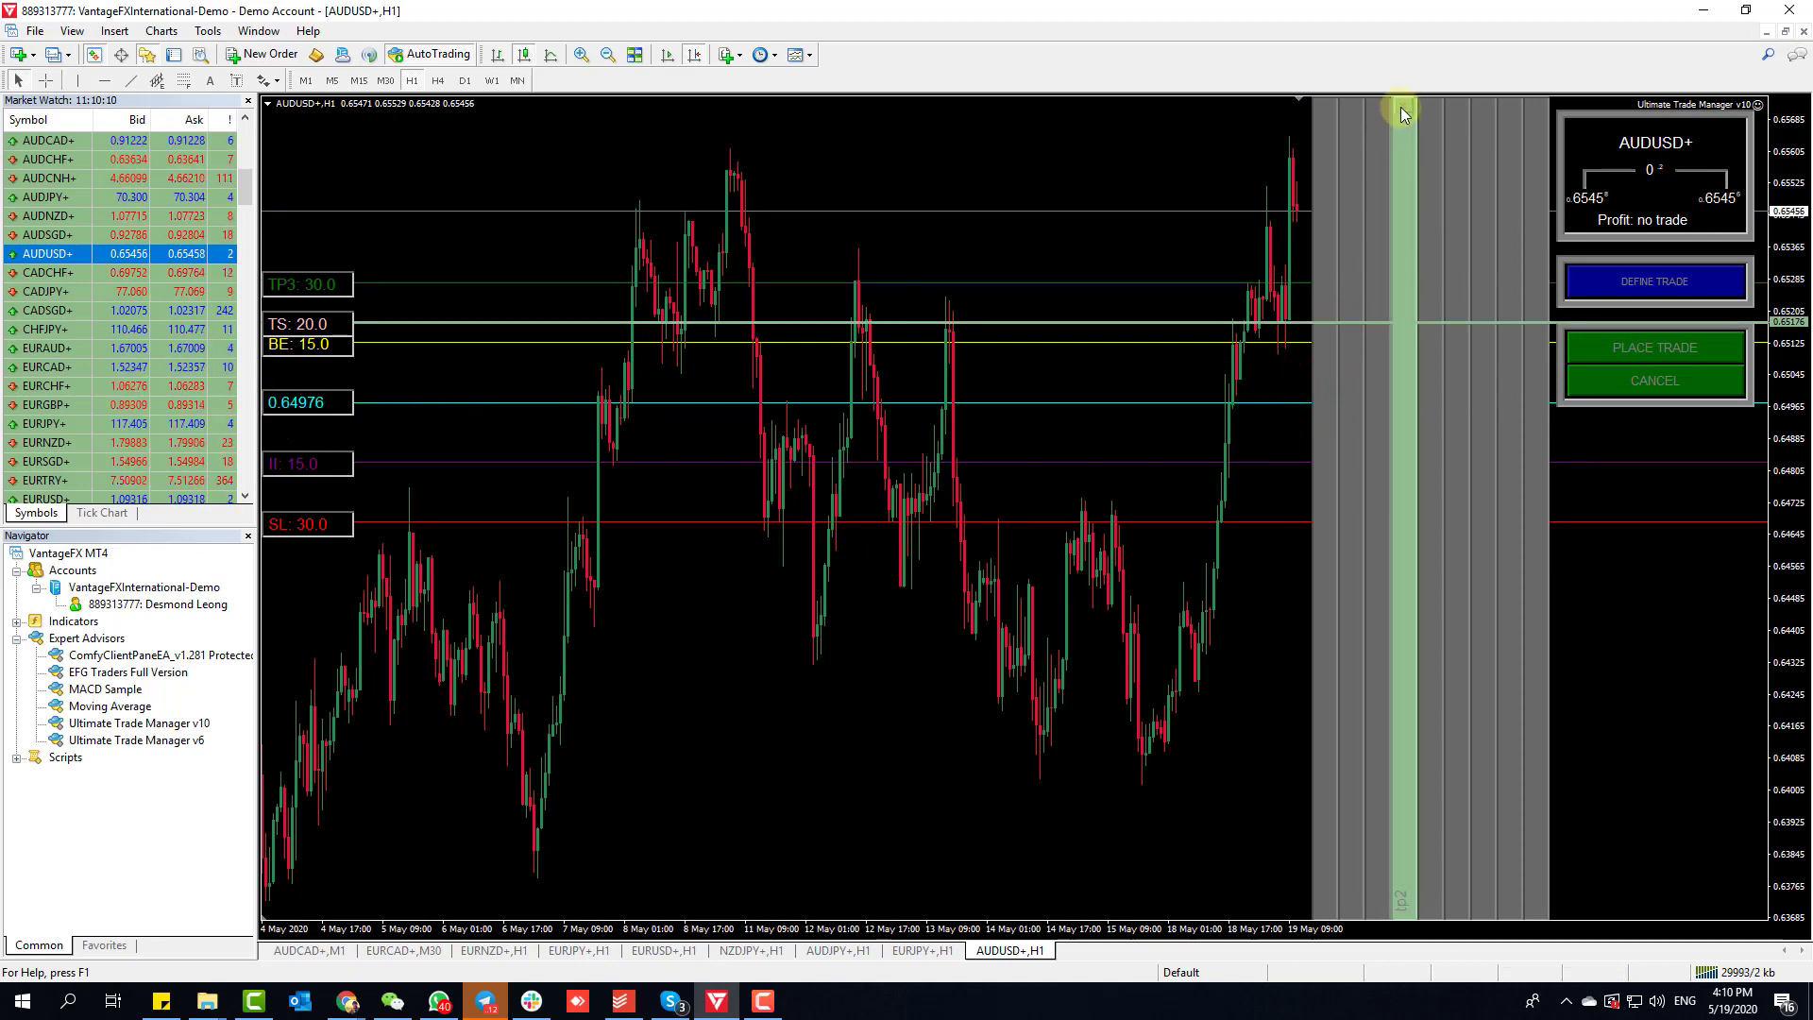
pyautogui.click(1428, 106)
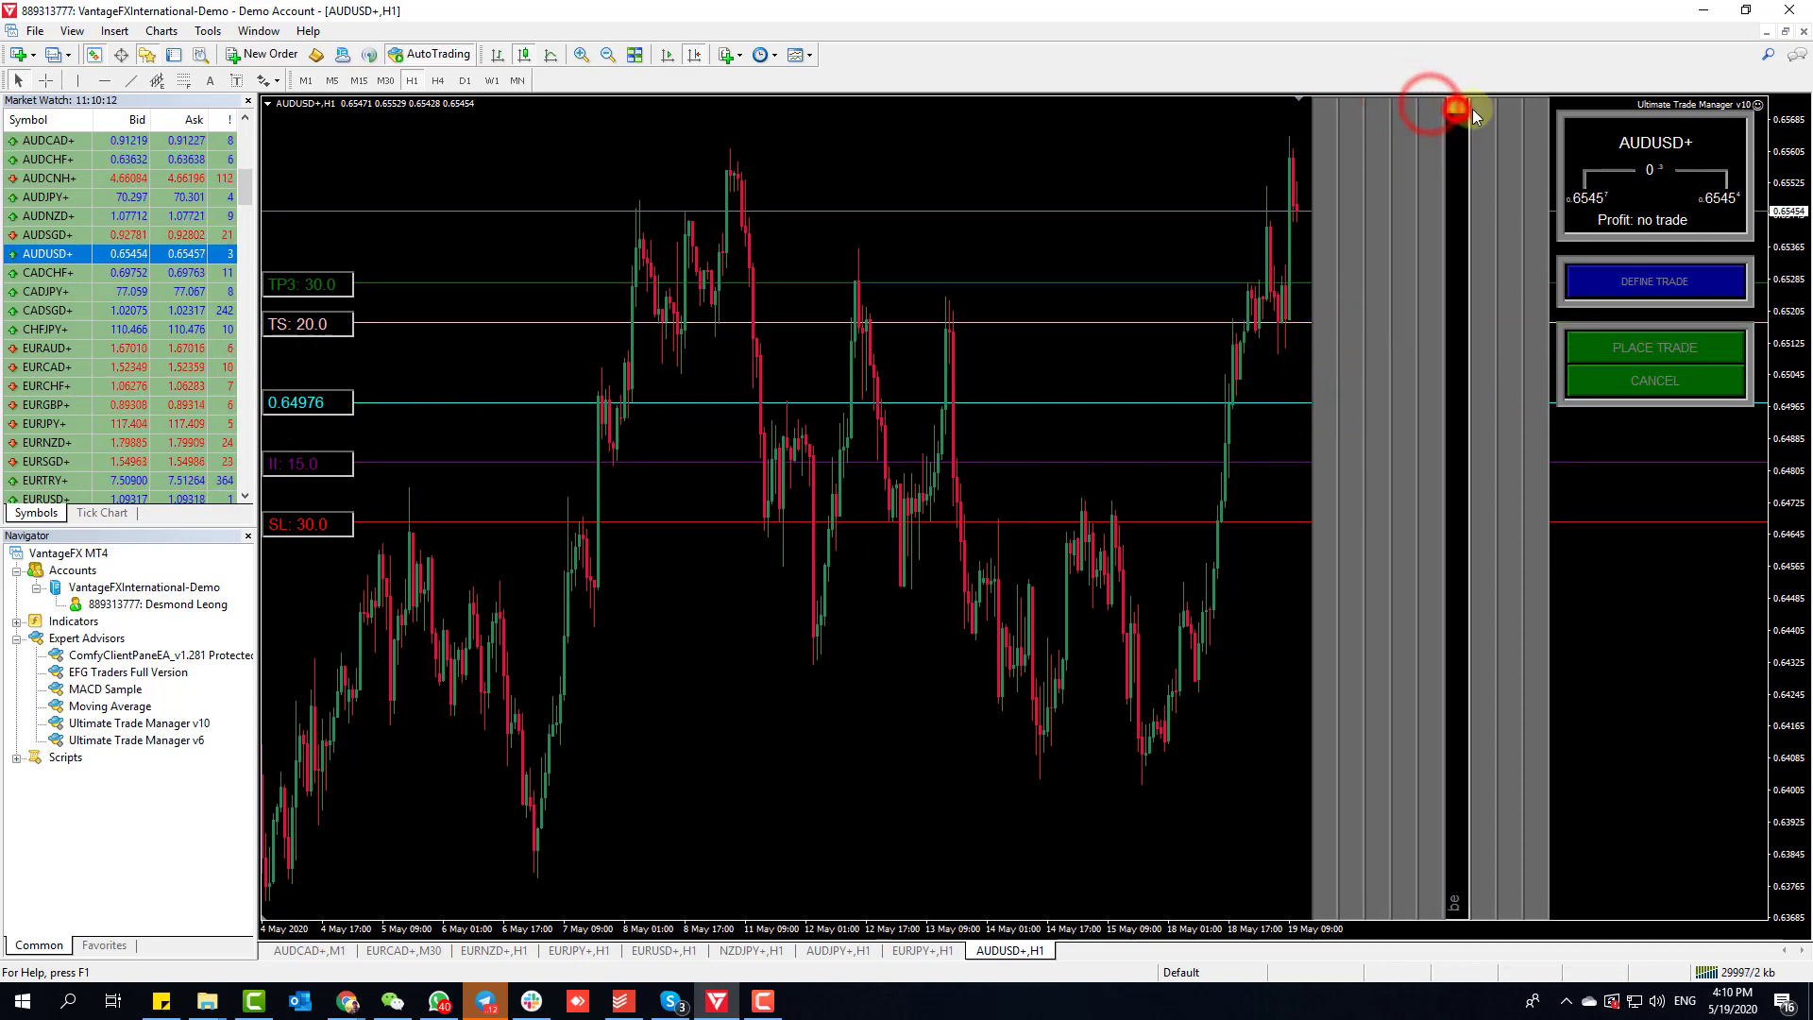
pyautogui.click(1497, 110)
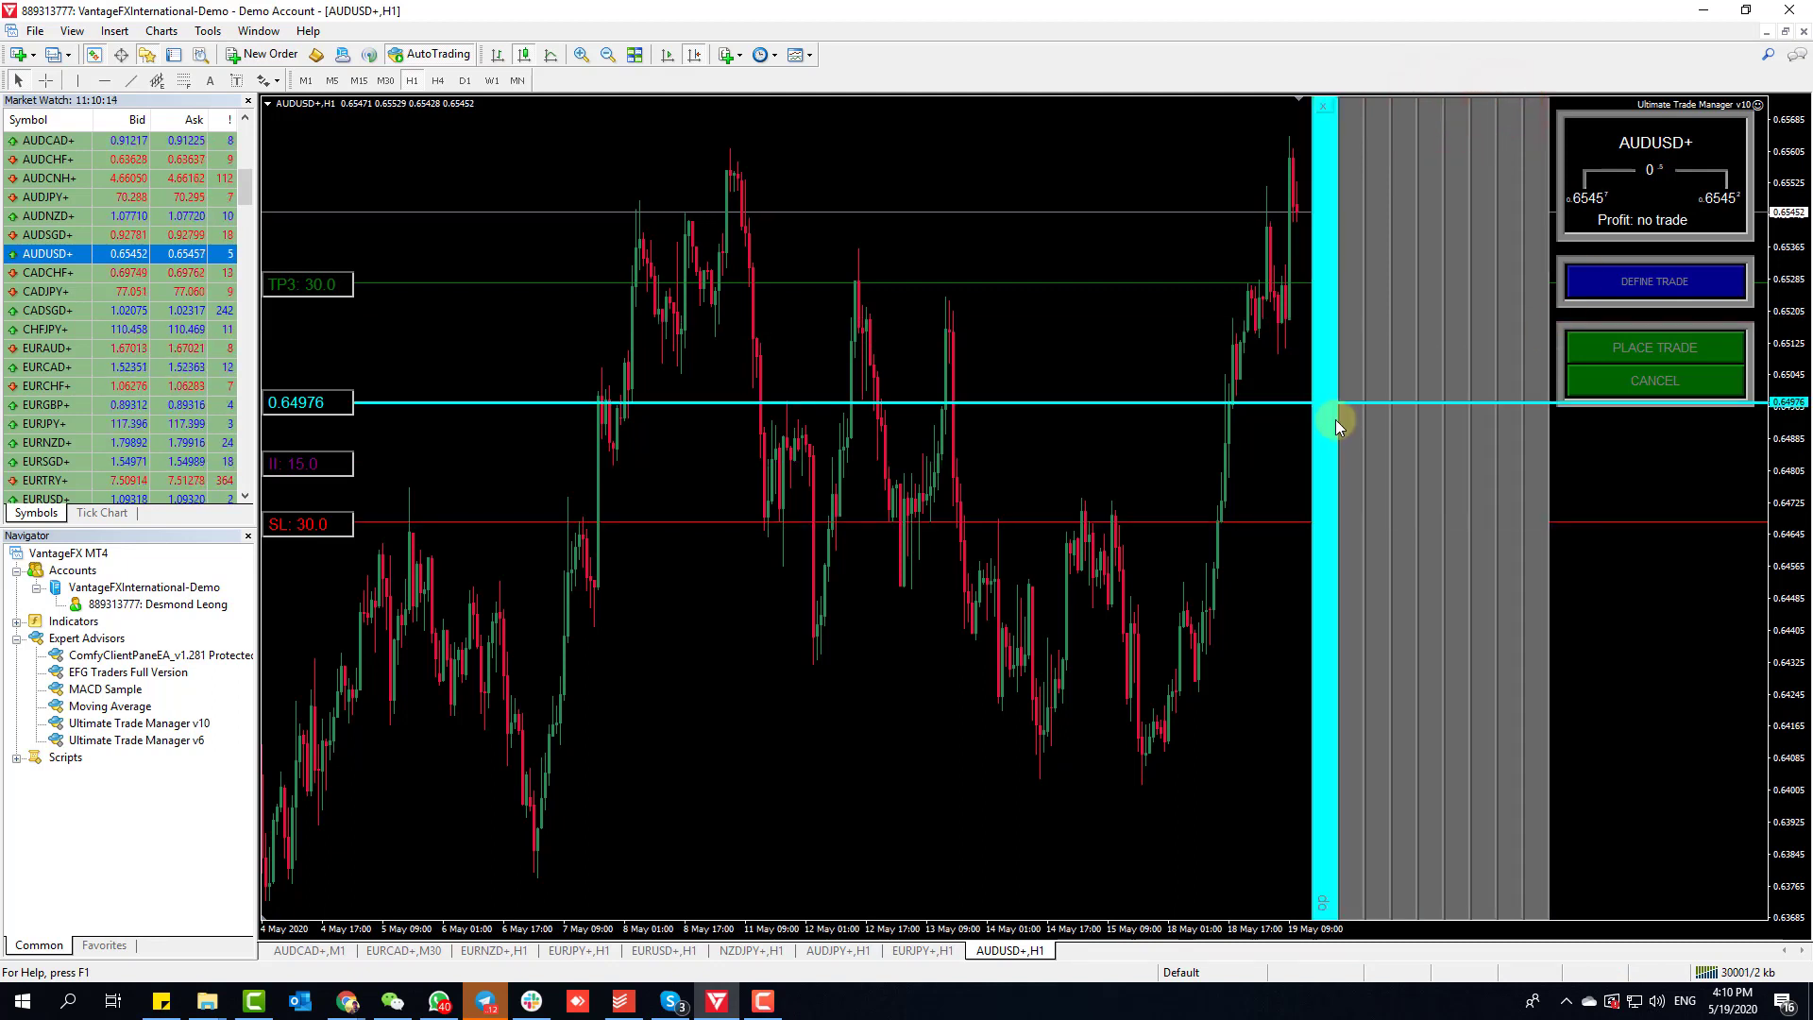
pyautogui.moveTo(1336, 420); pyautogui.dragTo(1335, 489)
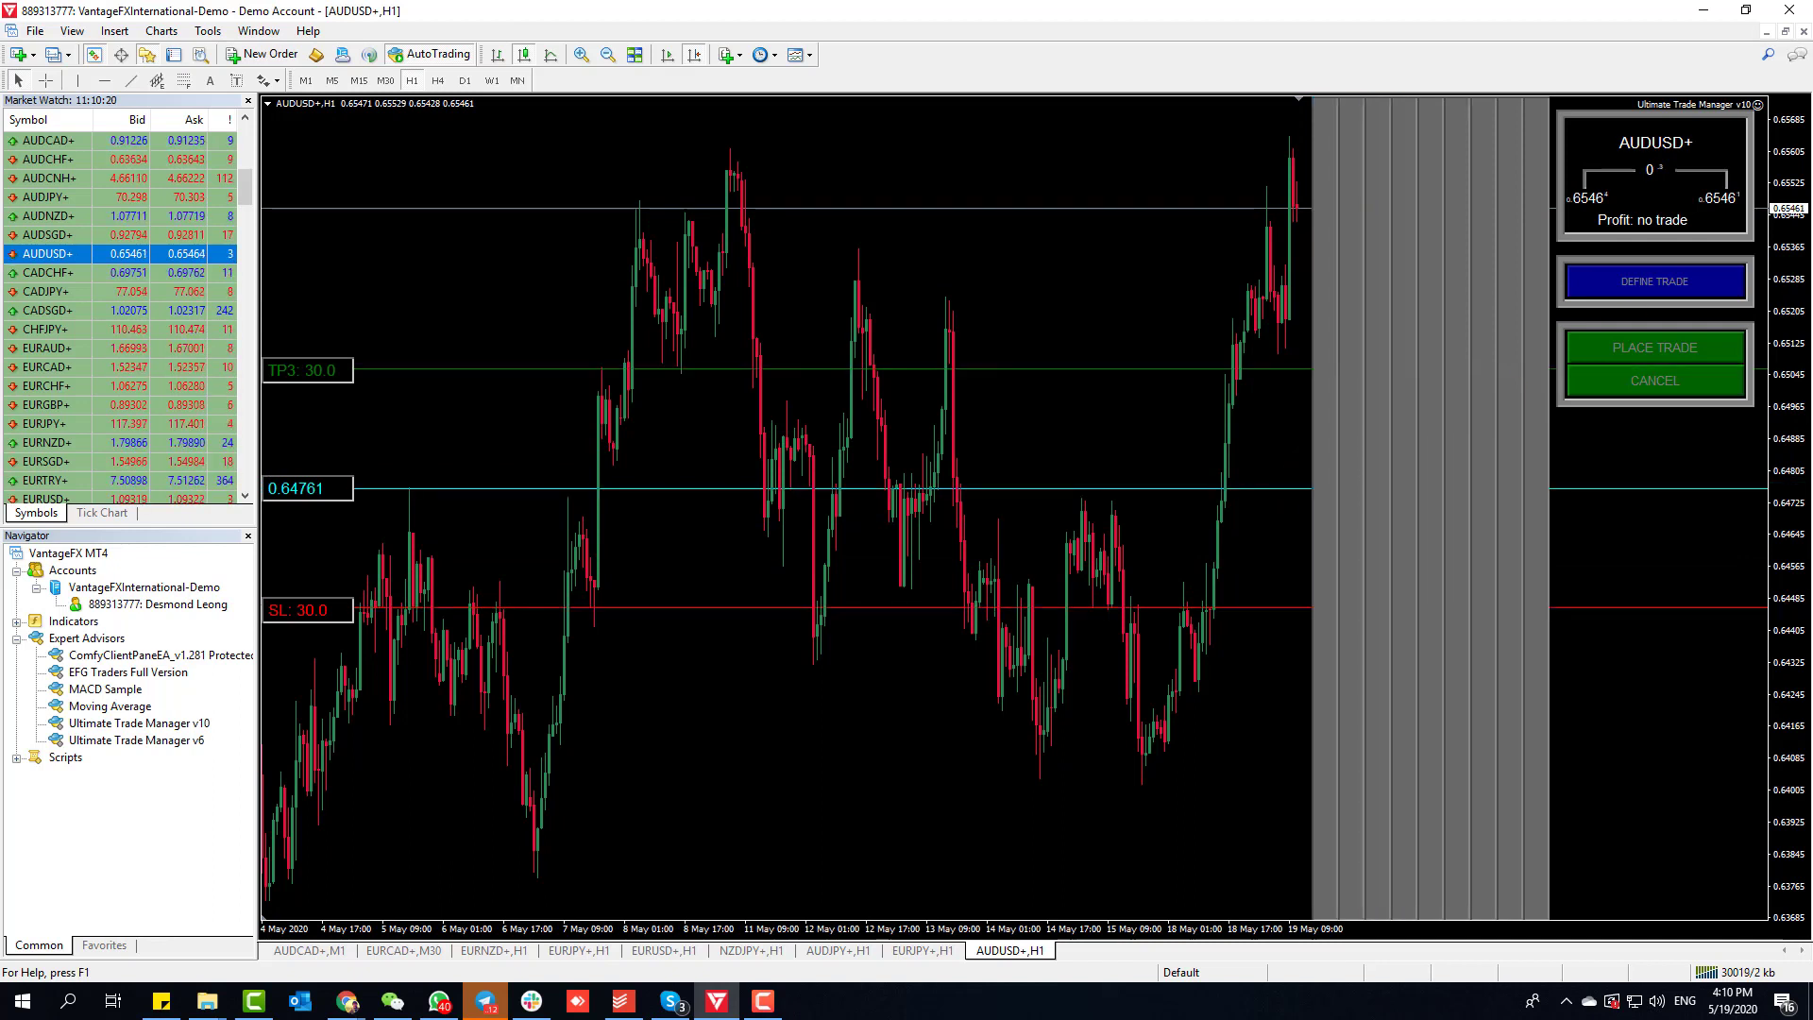
# Step: Risk 1% of equity and place the 2.39-lot buy limit at 0.64761 with TP and SL
pyautogui.click(1605, 279)
pyautogui.click(1658, 379)
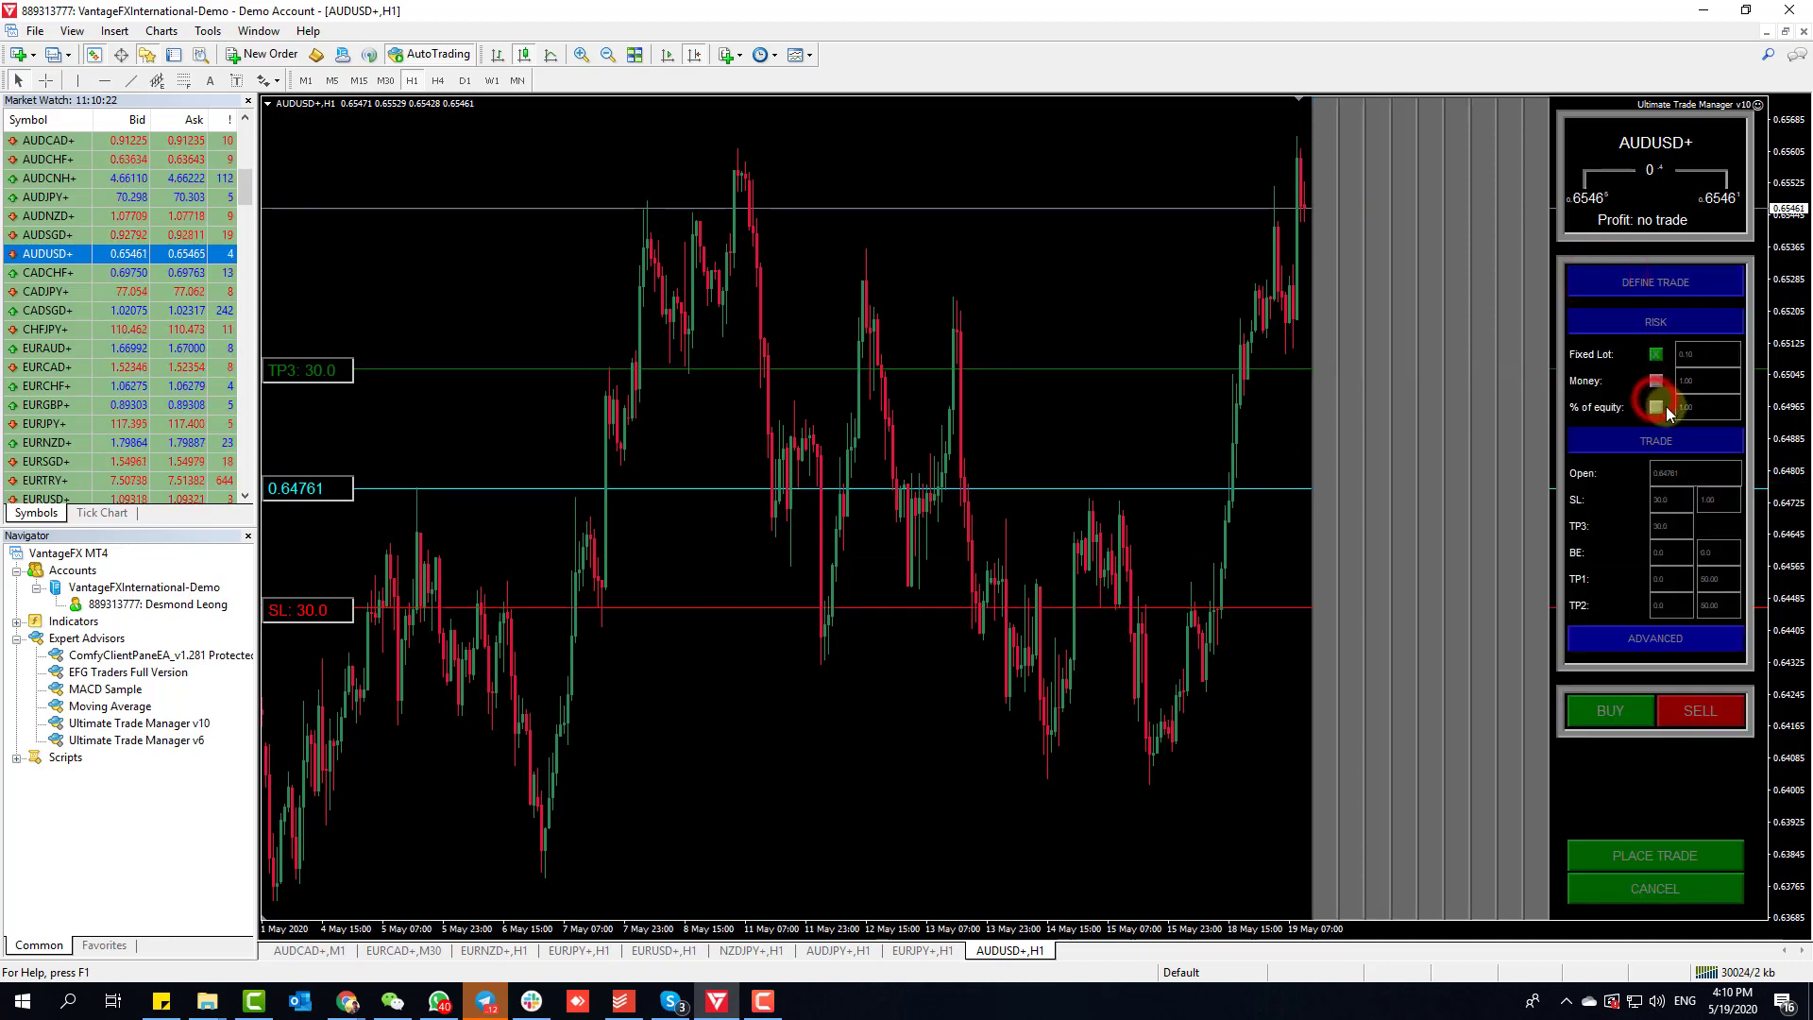
pyautogui.click(1658, 408)
pyautogui.click(1702, 413)
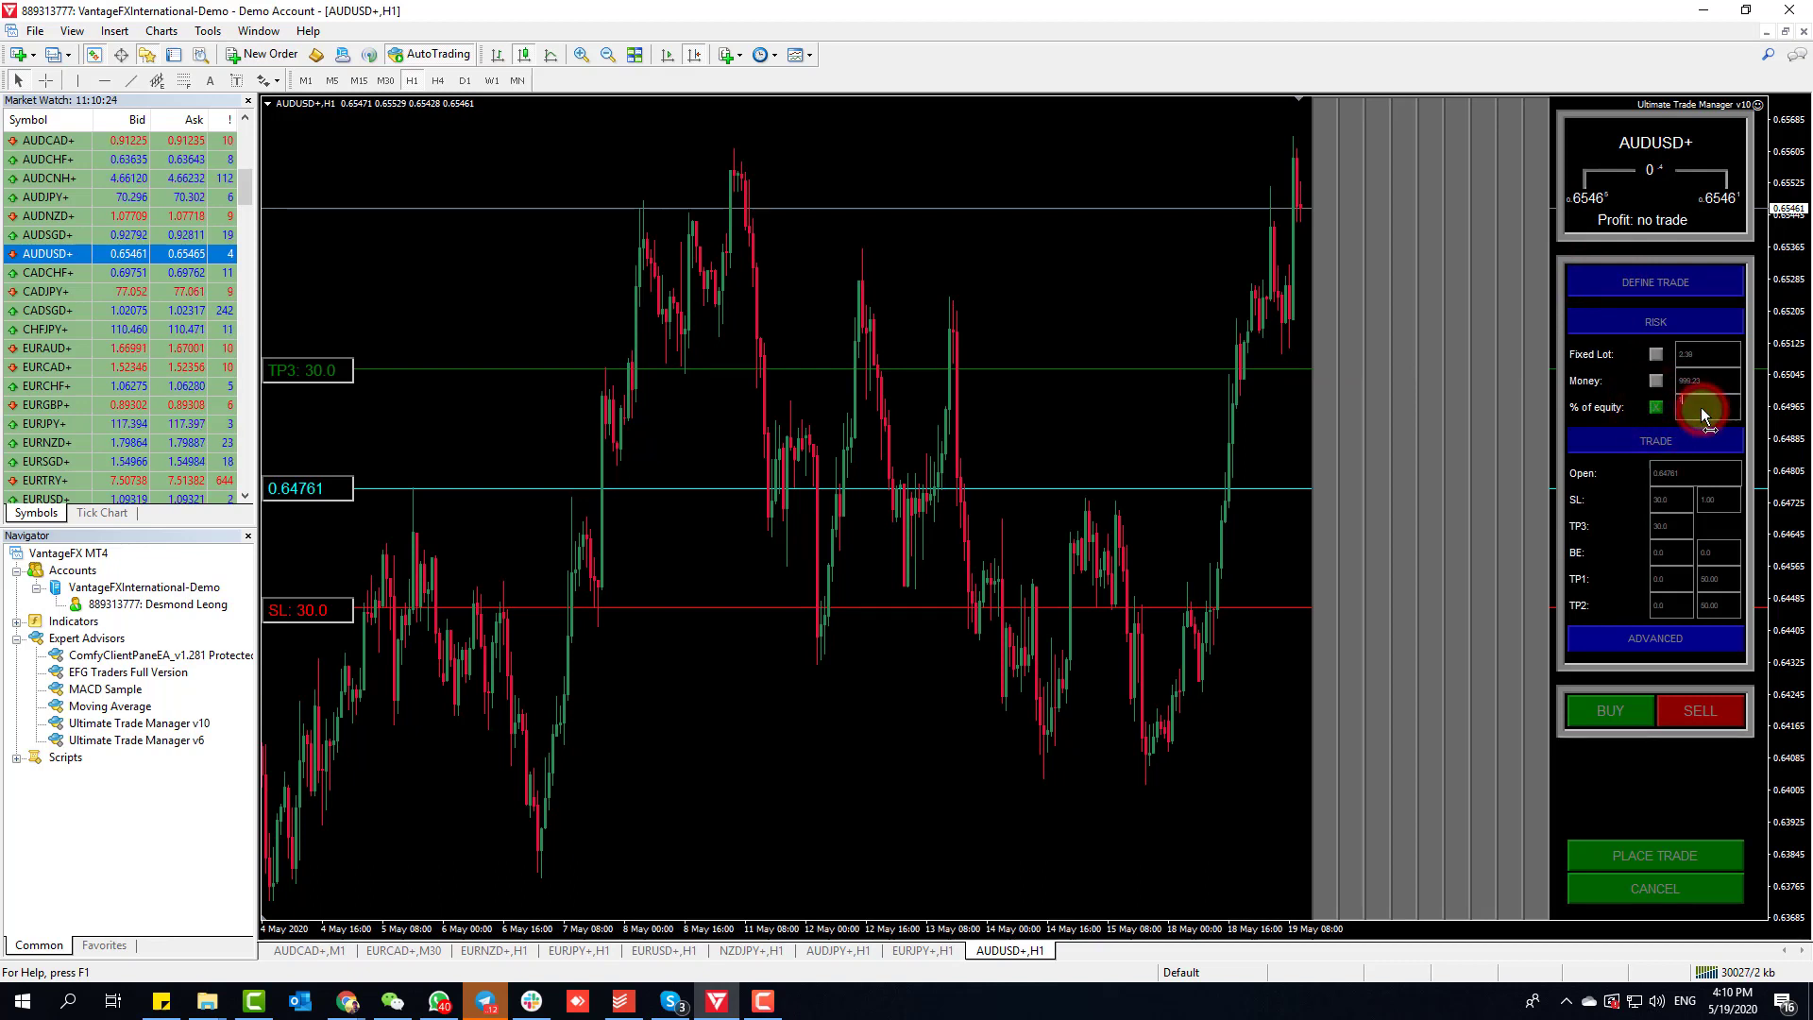
pyautogui.click(1658, 842)
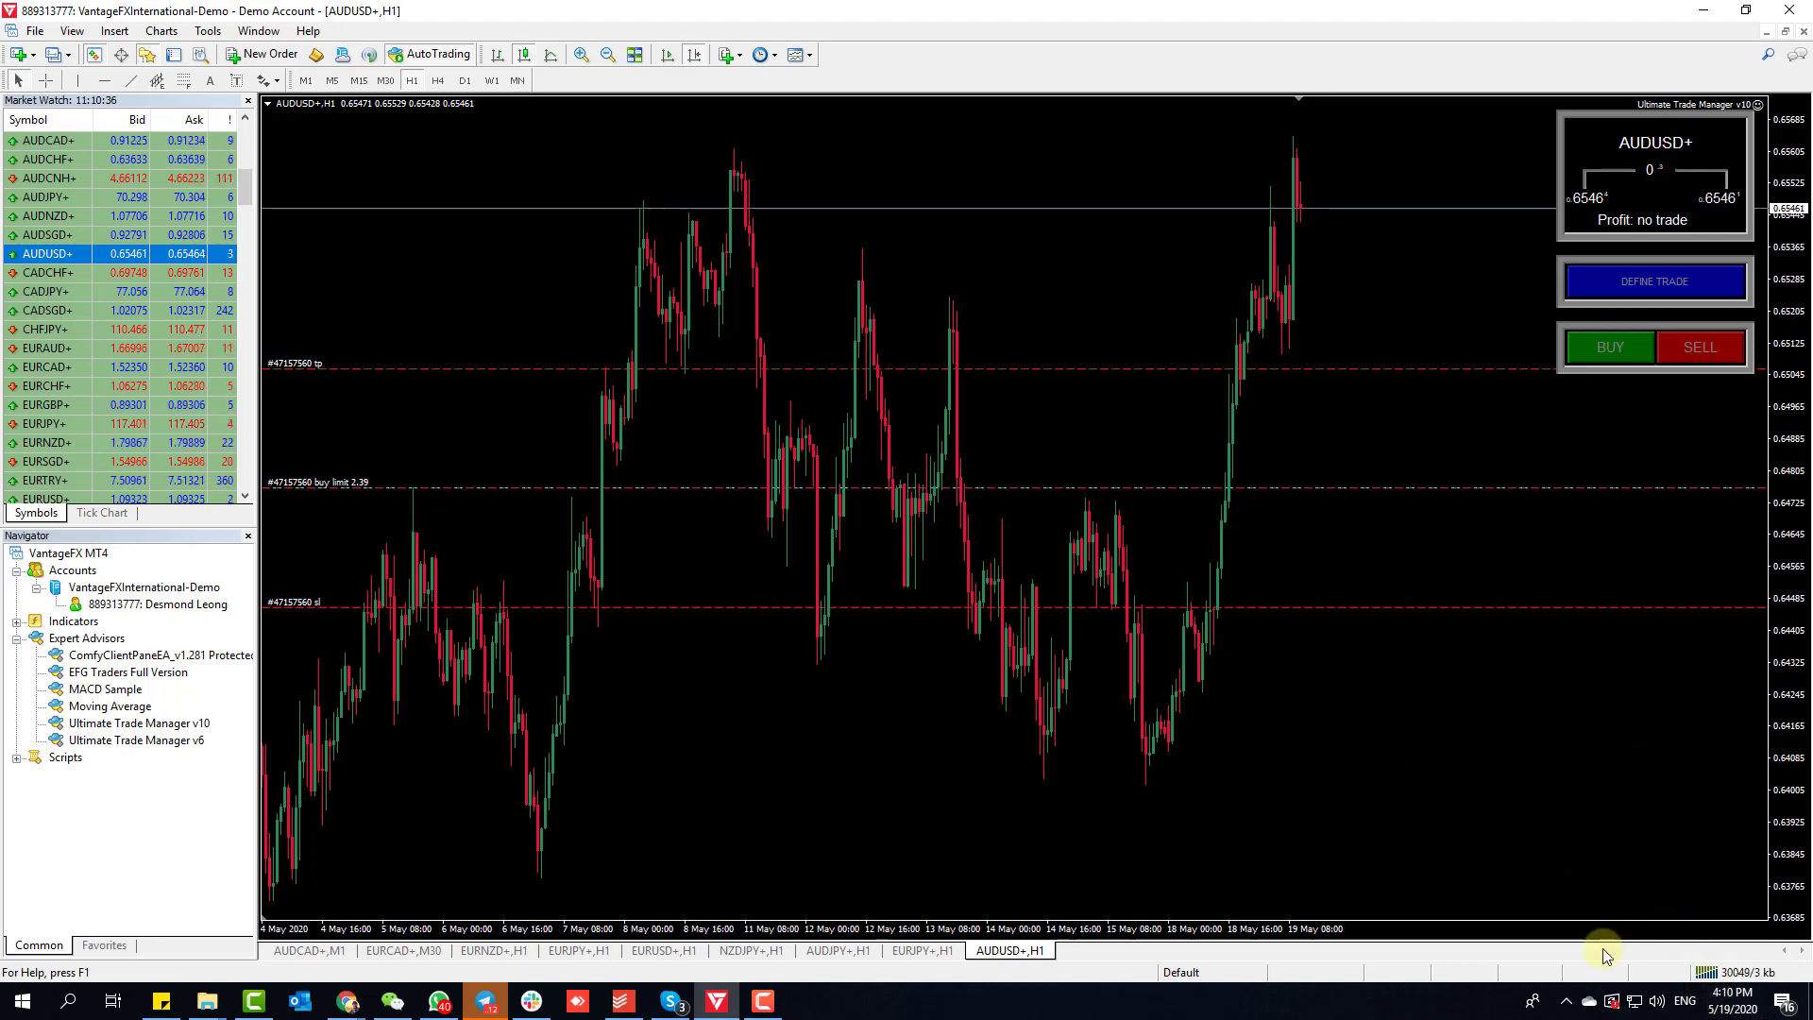
pyautogui.rightClick(1734, 1007)
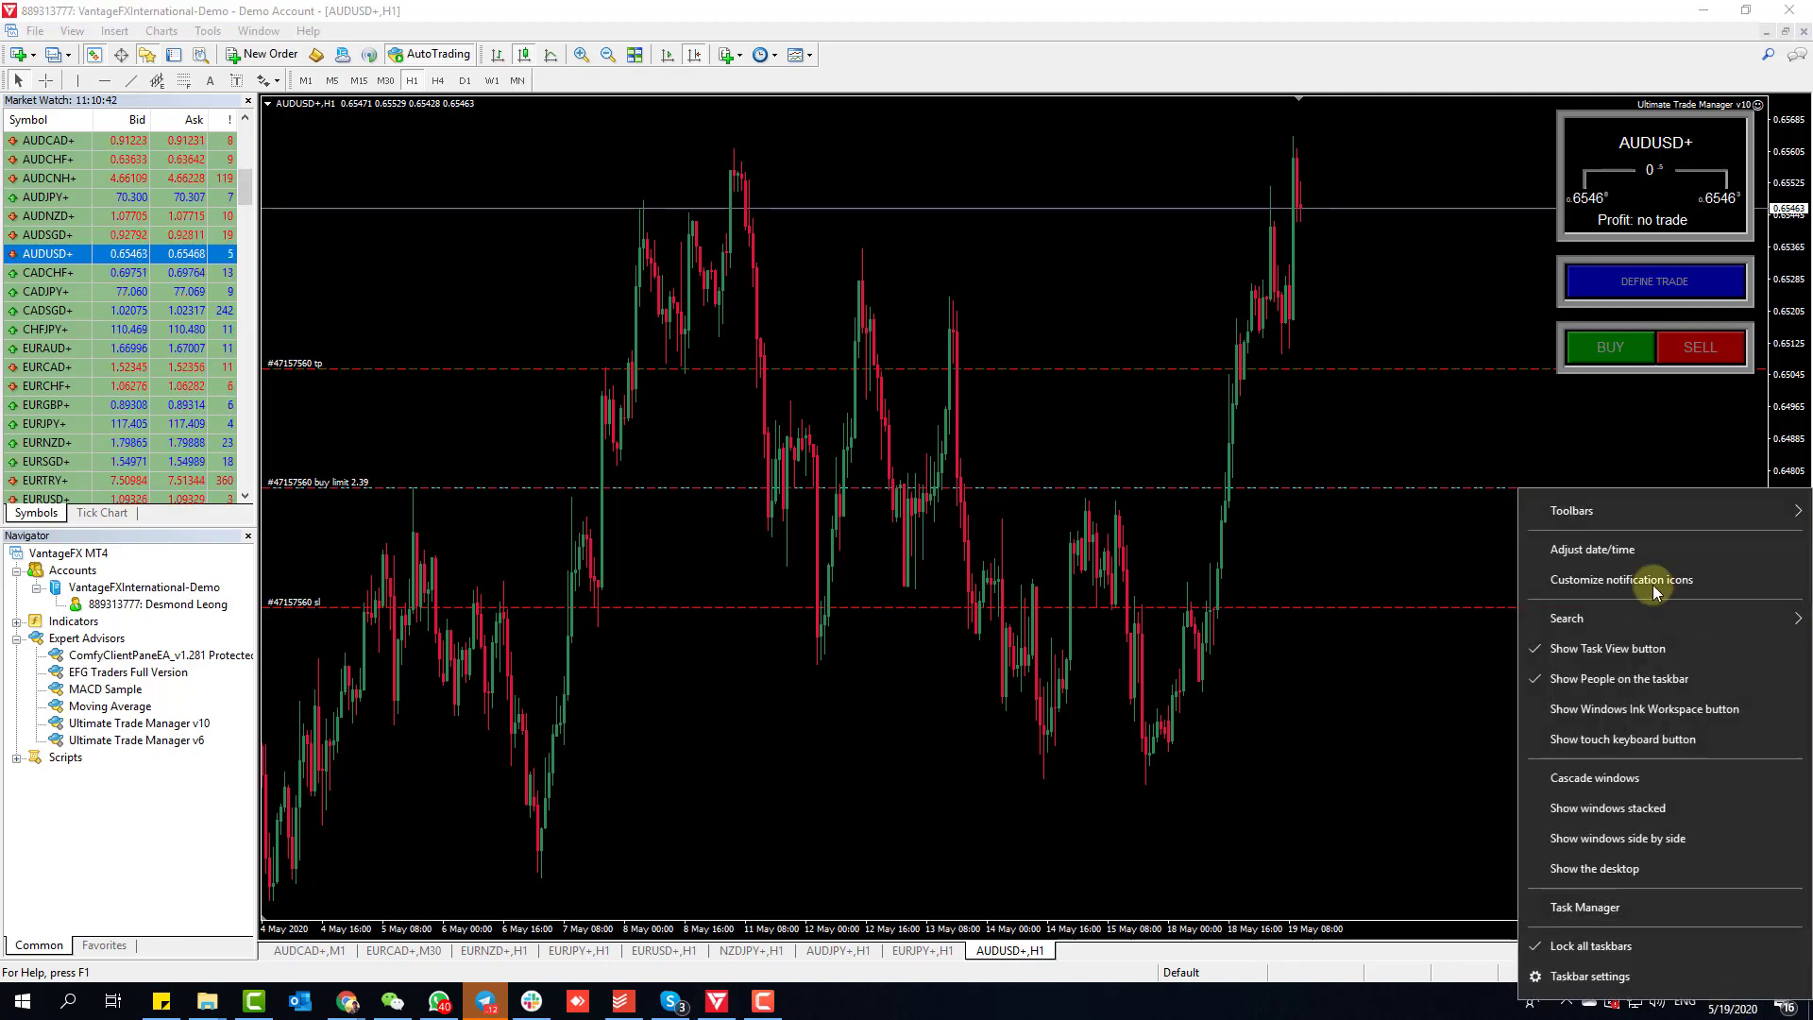
pyautogui.click(1653, 550)
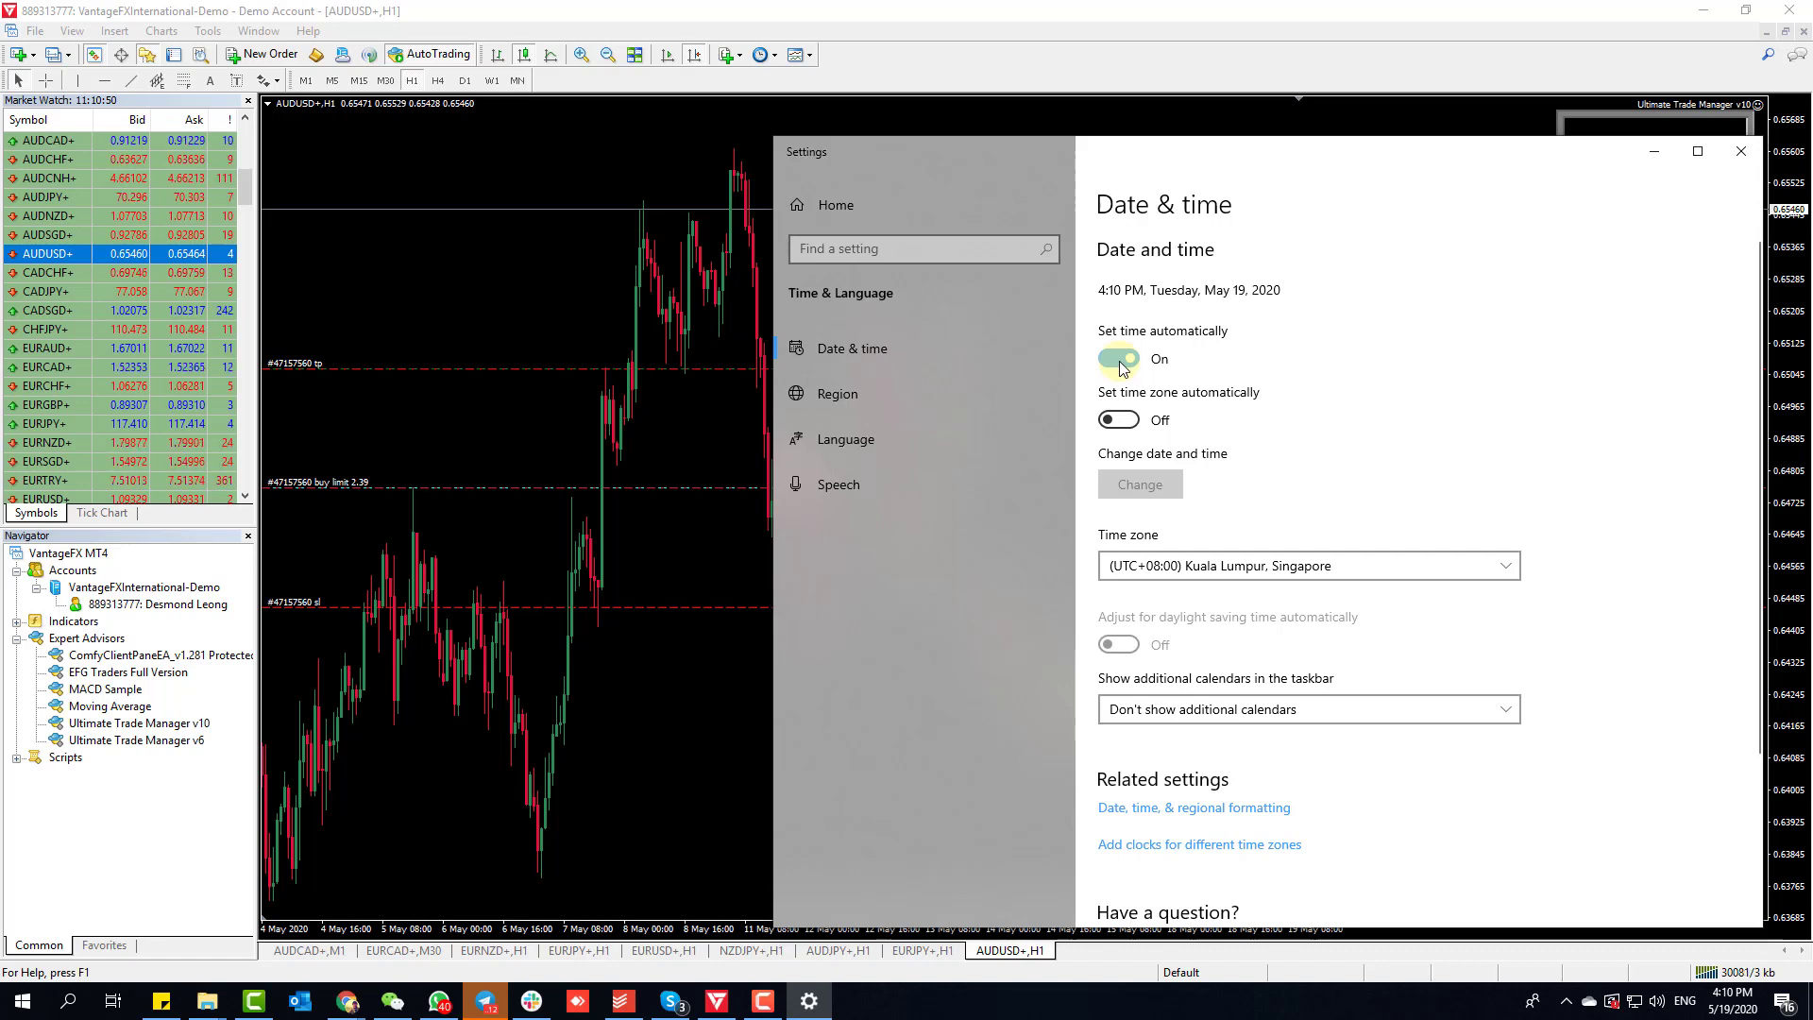
pyautogui.click(1130, 421)
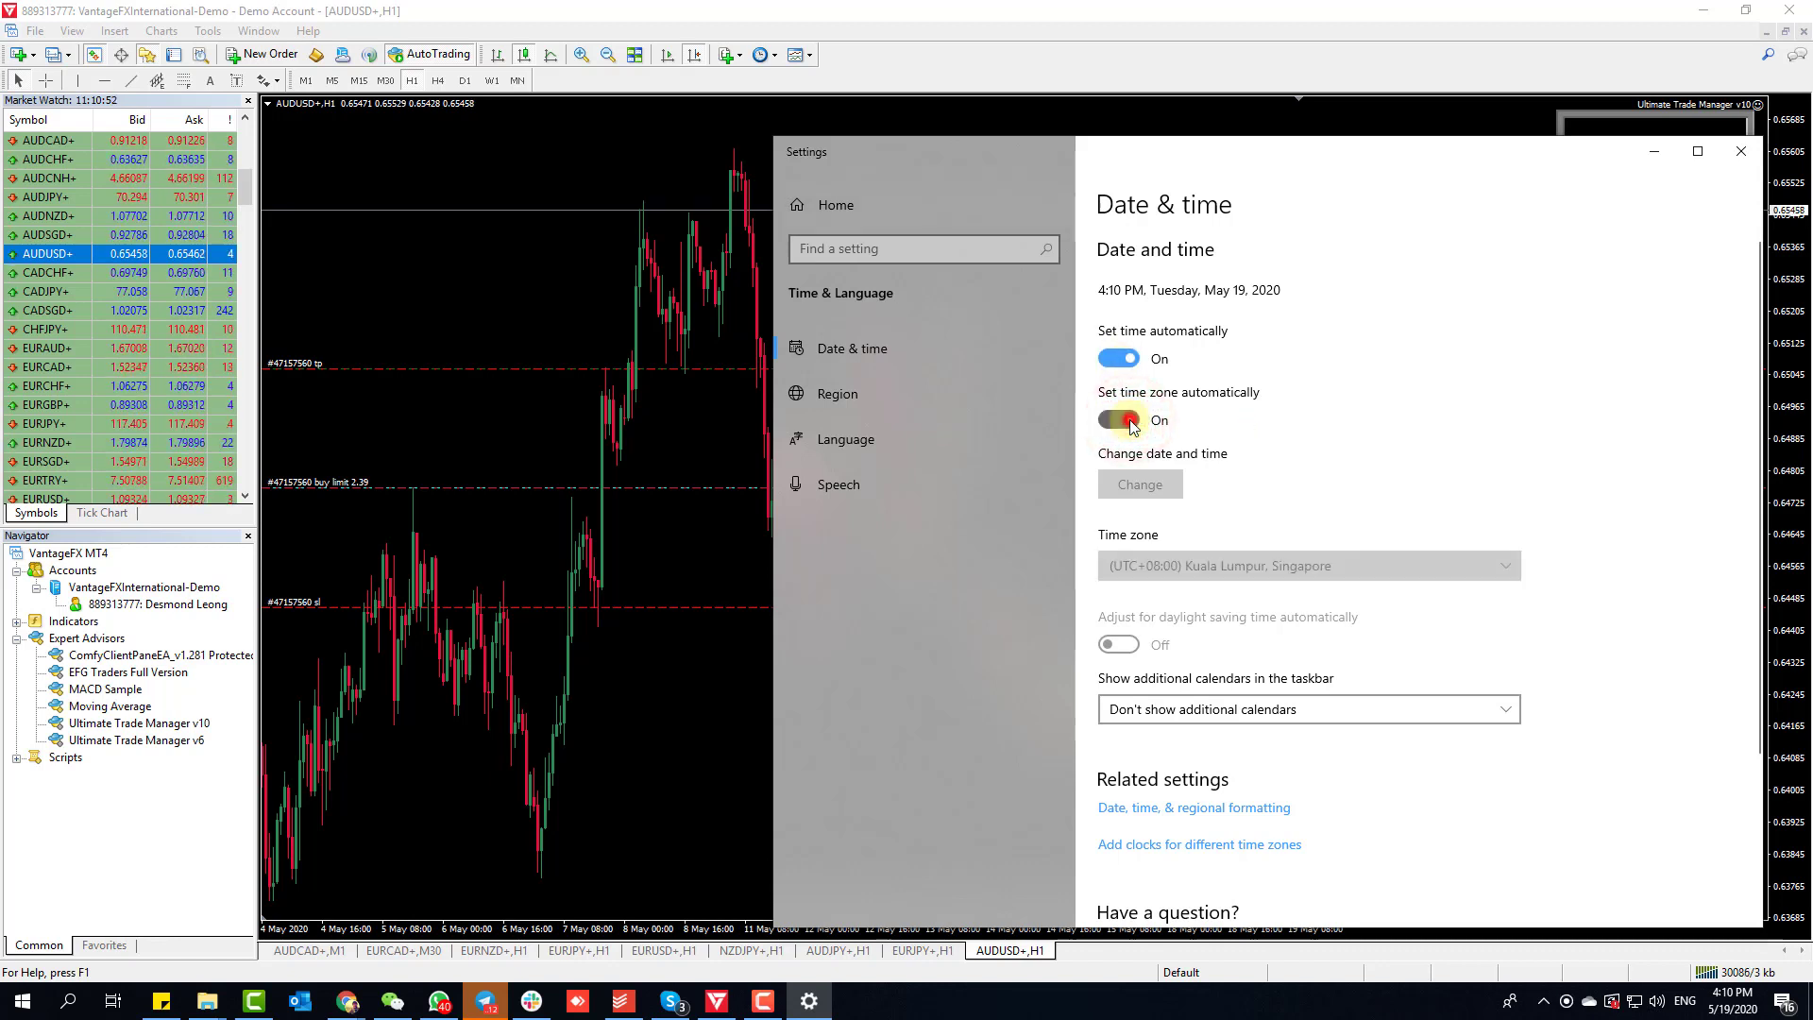
pyautogui.click(1129, 418)
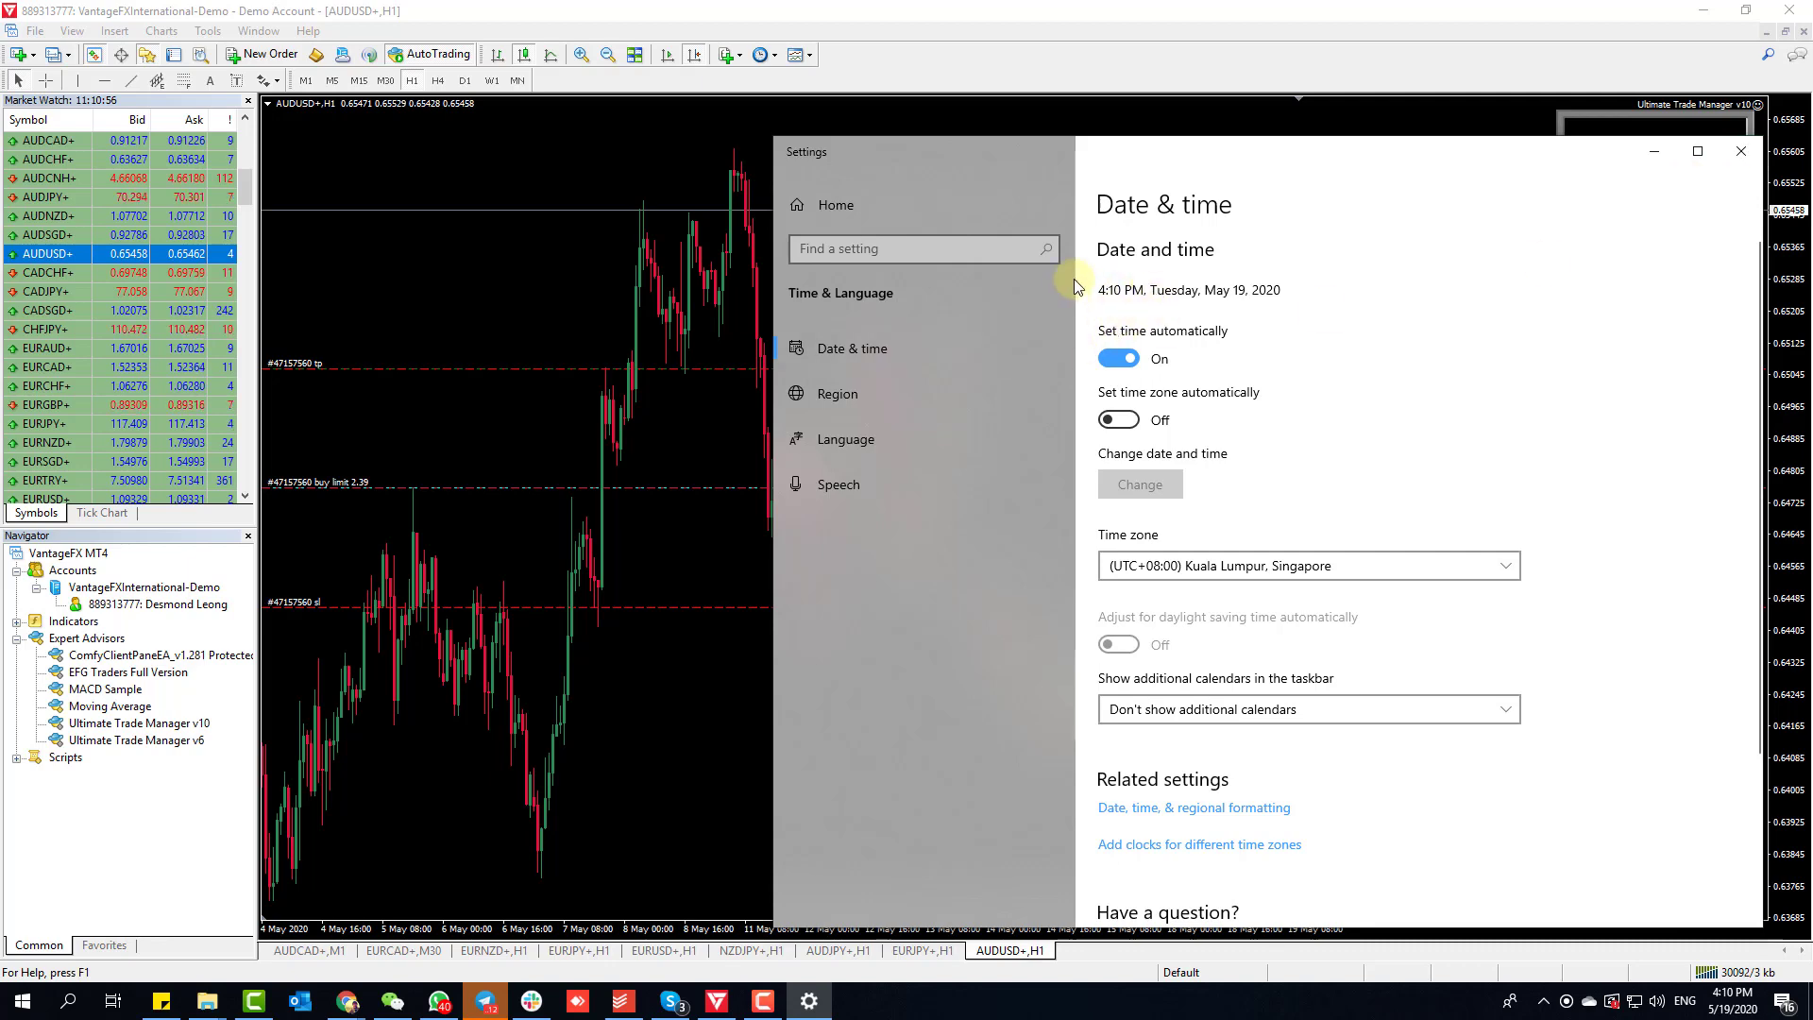
pyautogui.click(1750, 162)
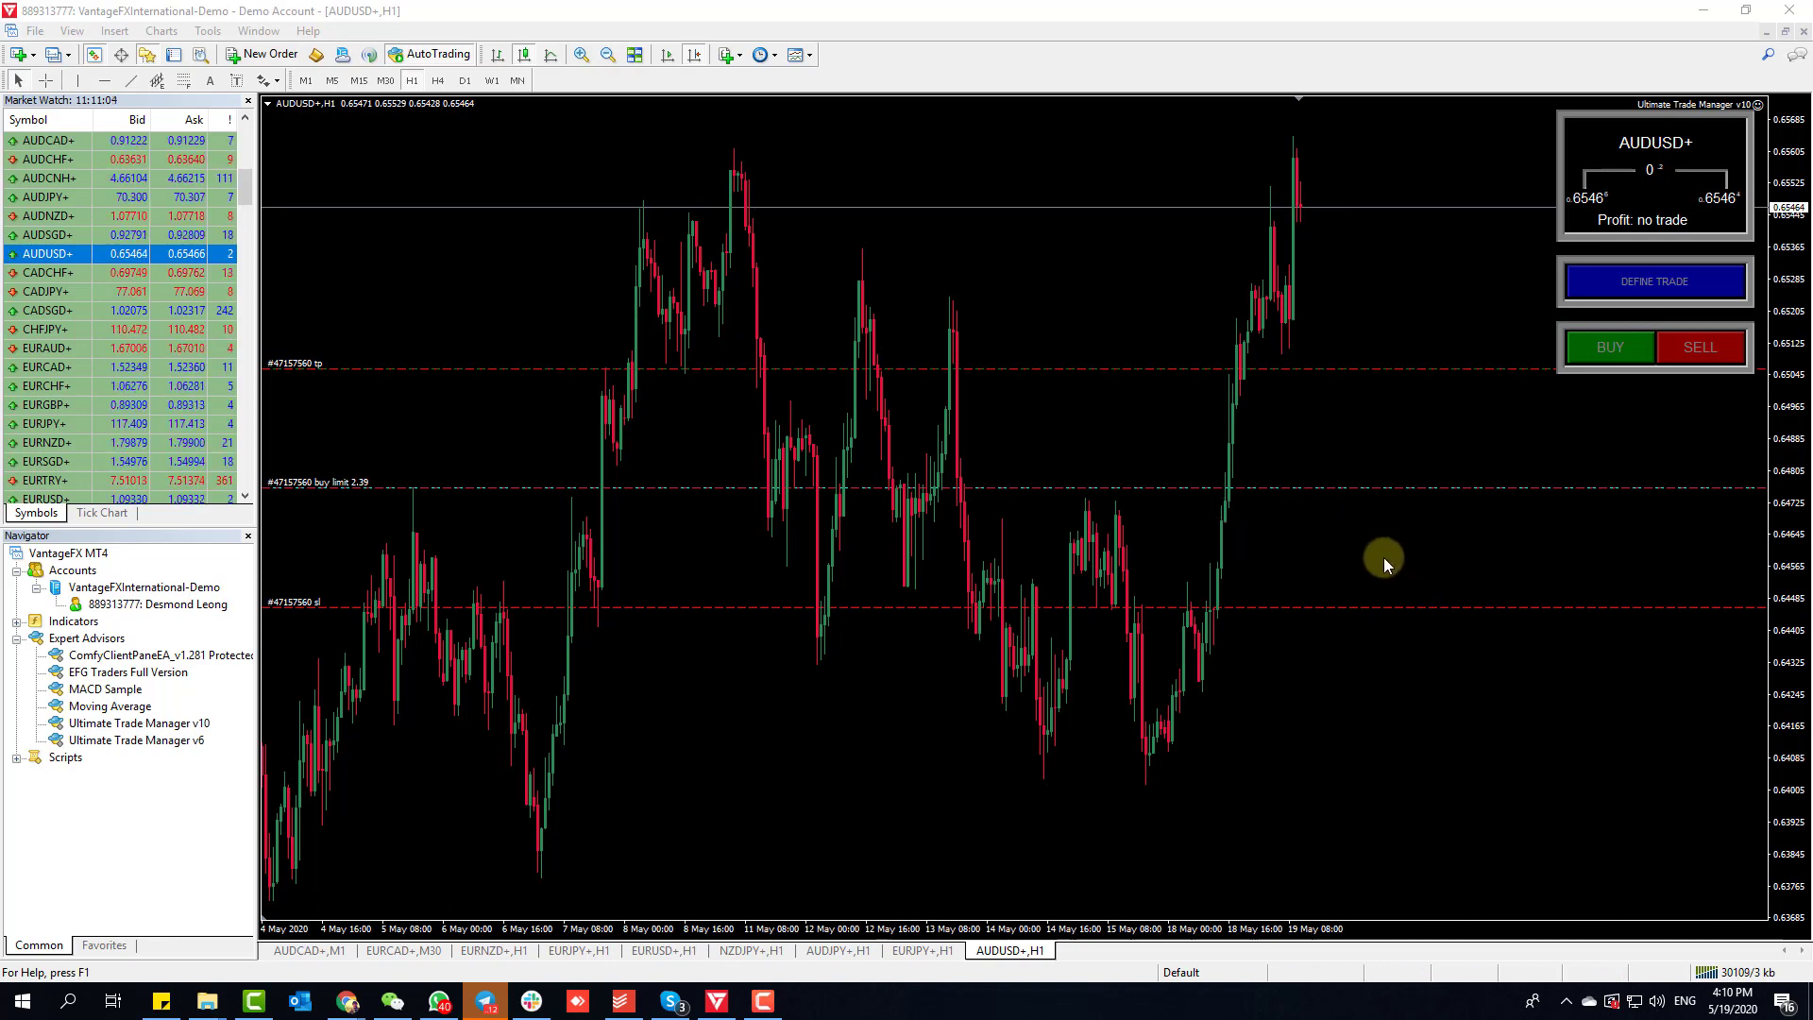
# Step: Reopen the buy limit and add TP2, TP1 at 19.1, break-even at 16.3 and II levels
pyautogui.click(1390, 486)
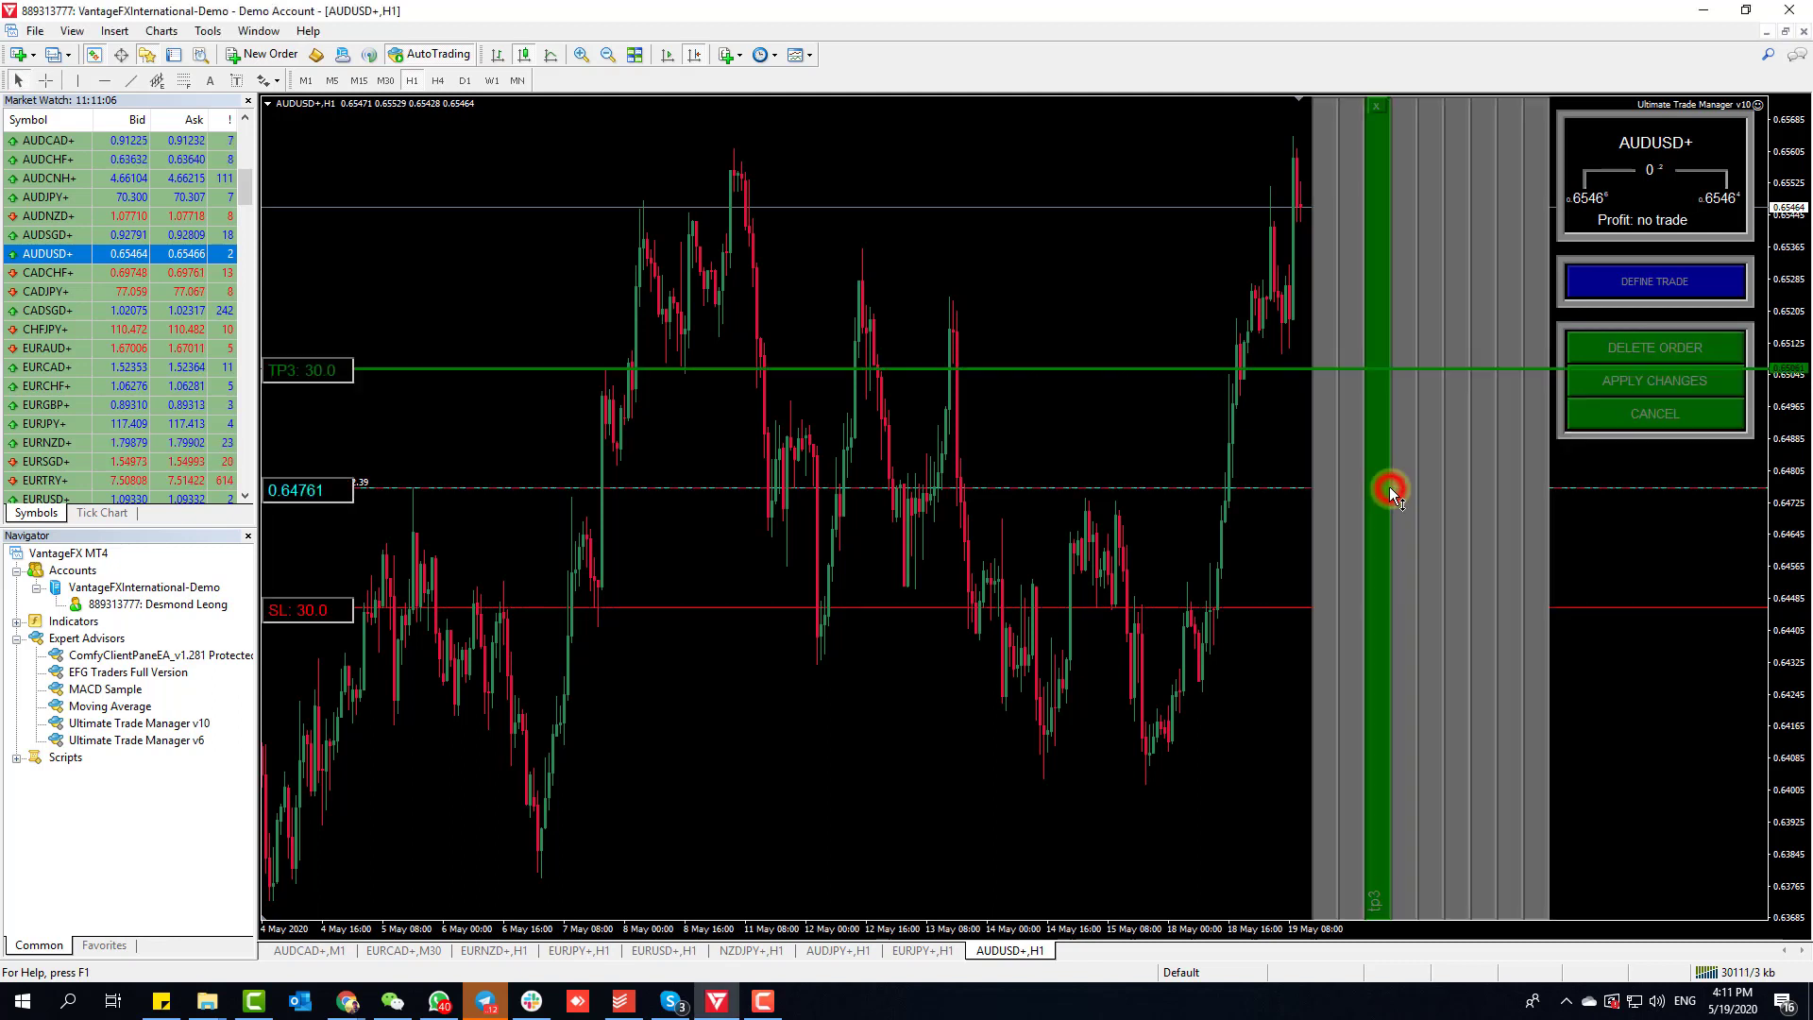
pyautogui.click(1401, 385)
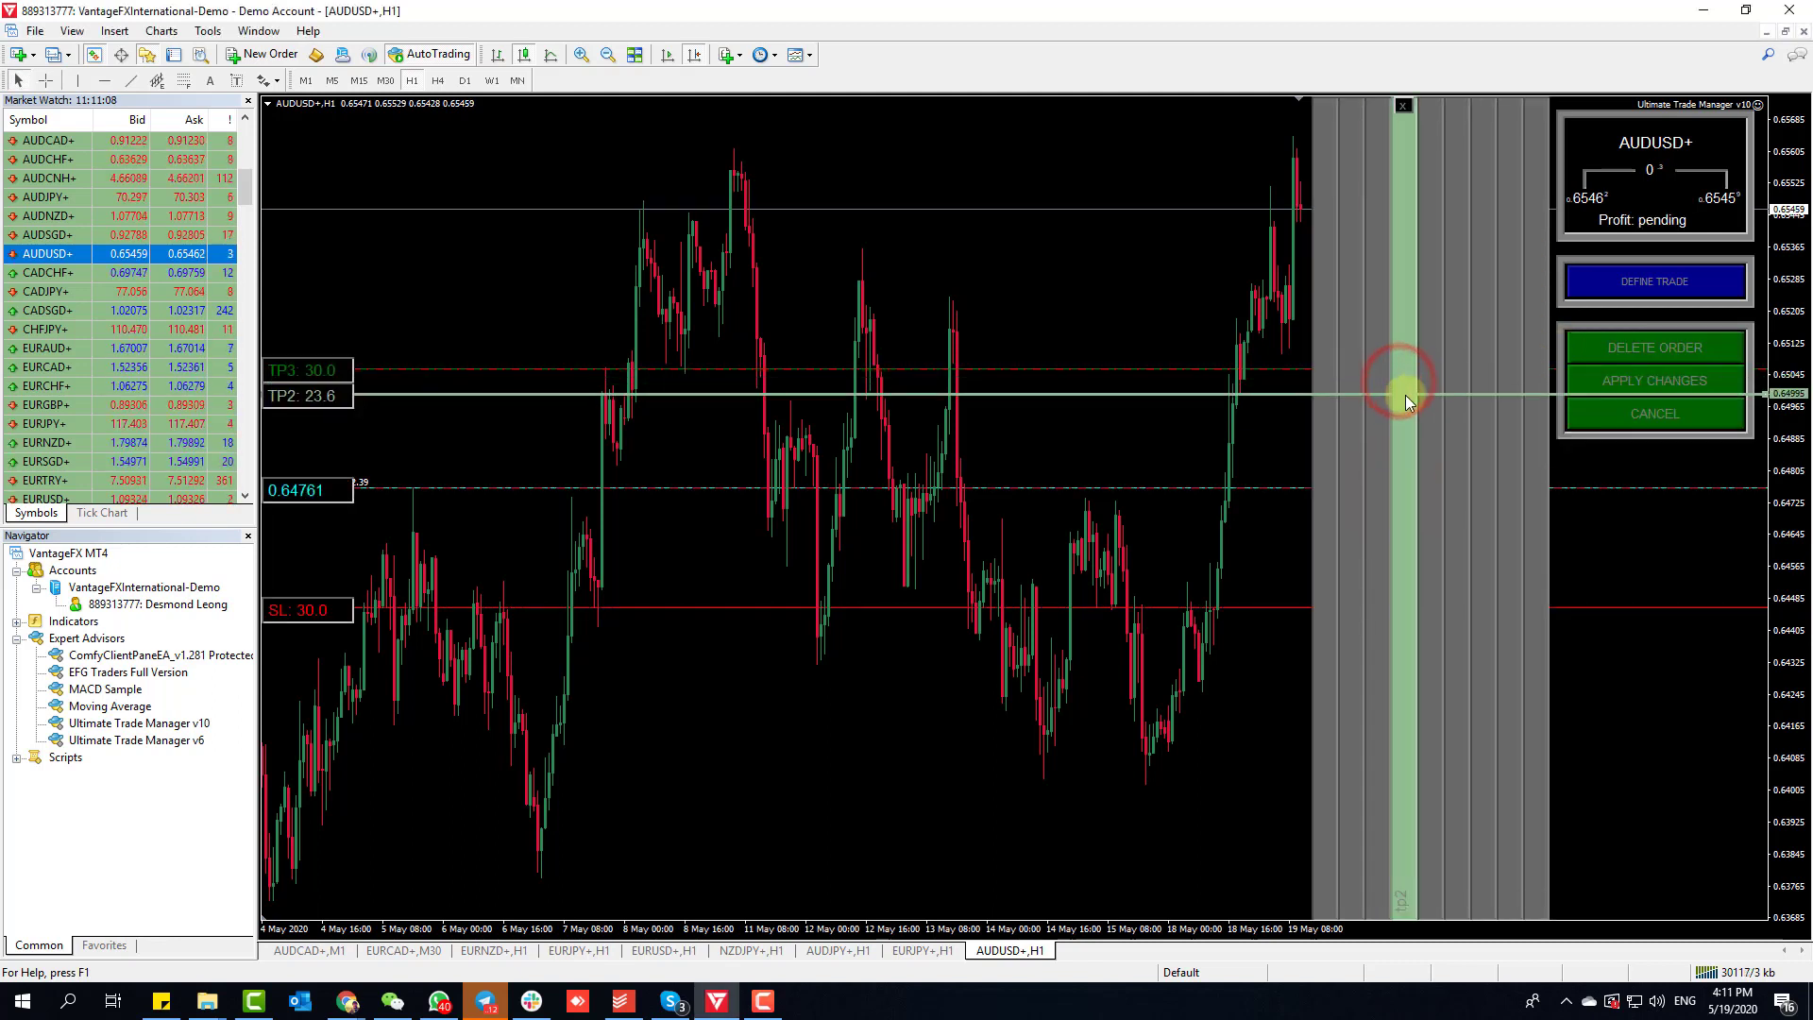
pyautogui.click(1404, 395)
pyautogui.click(1433, 411)
pyautogui.click(1436, 414)
pyautogui.click(1459, 426)
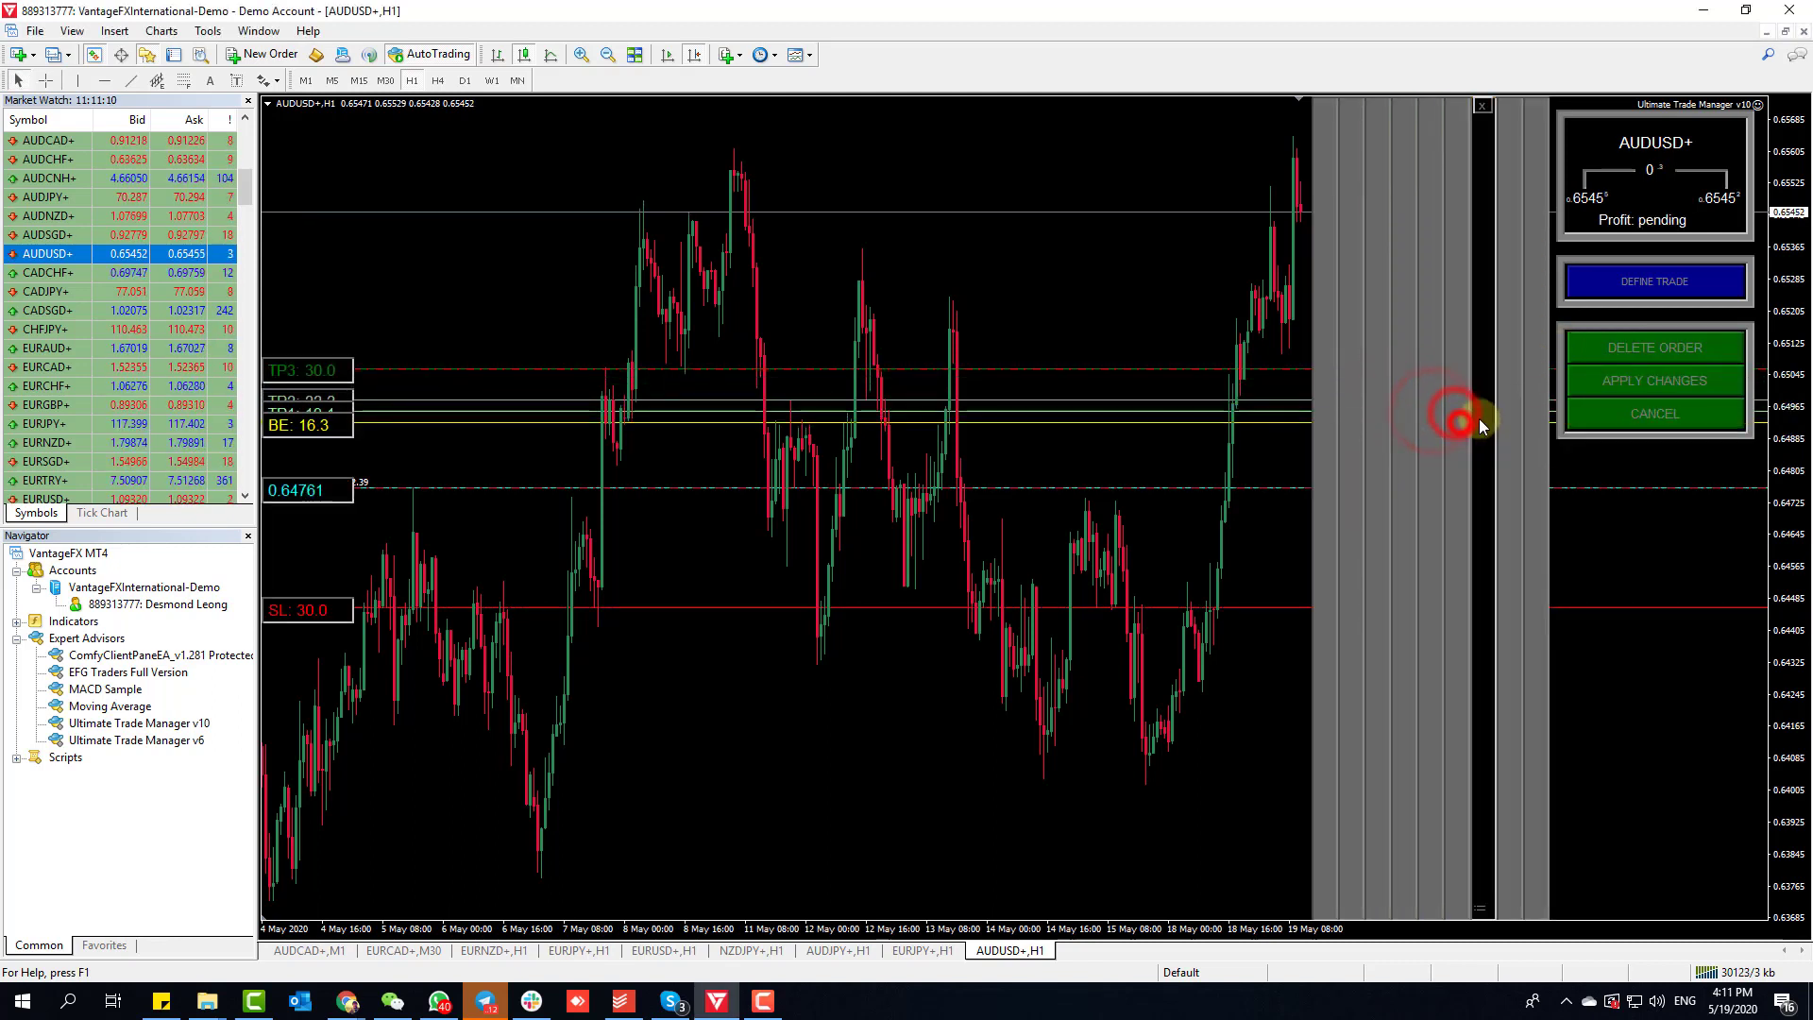
pyautogui.click(1482, 430)
# Step: Add a 4.7 trailing stop, then delete the order and select Ultimate Trade Manager v10
pyautogui.click(1506, 469)
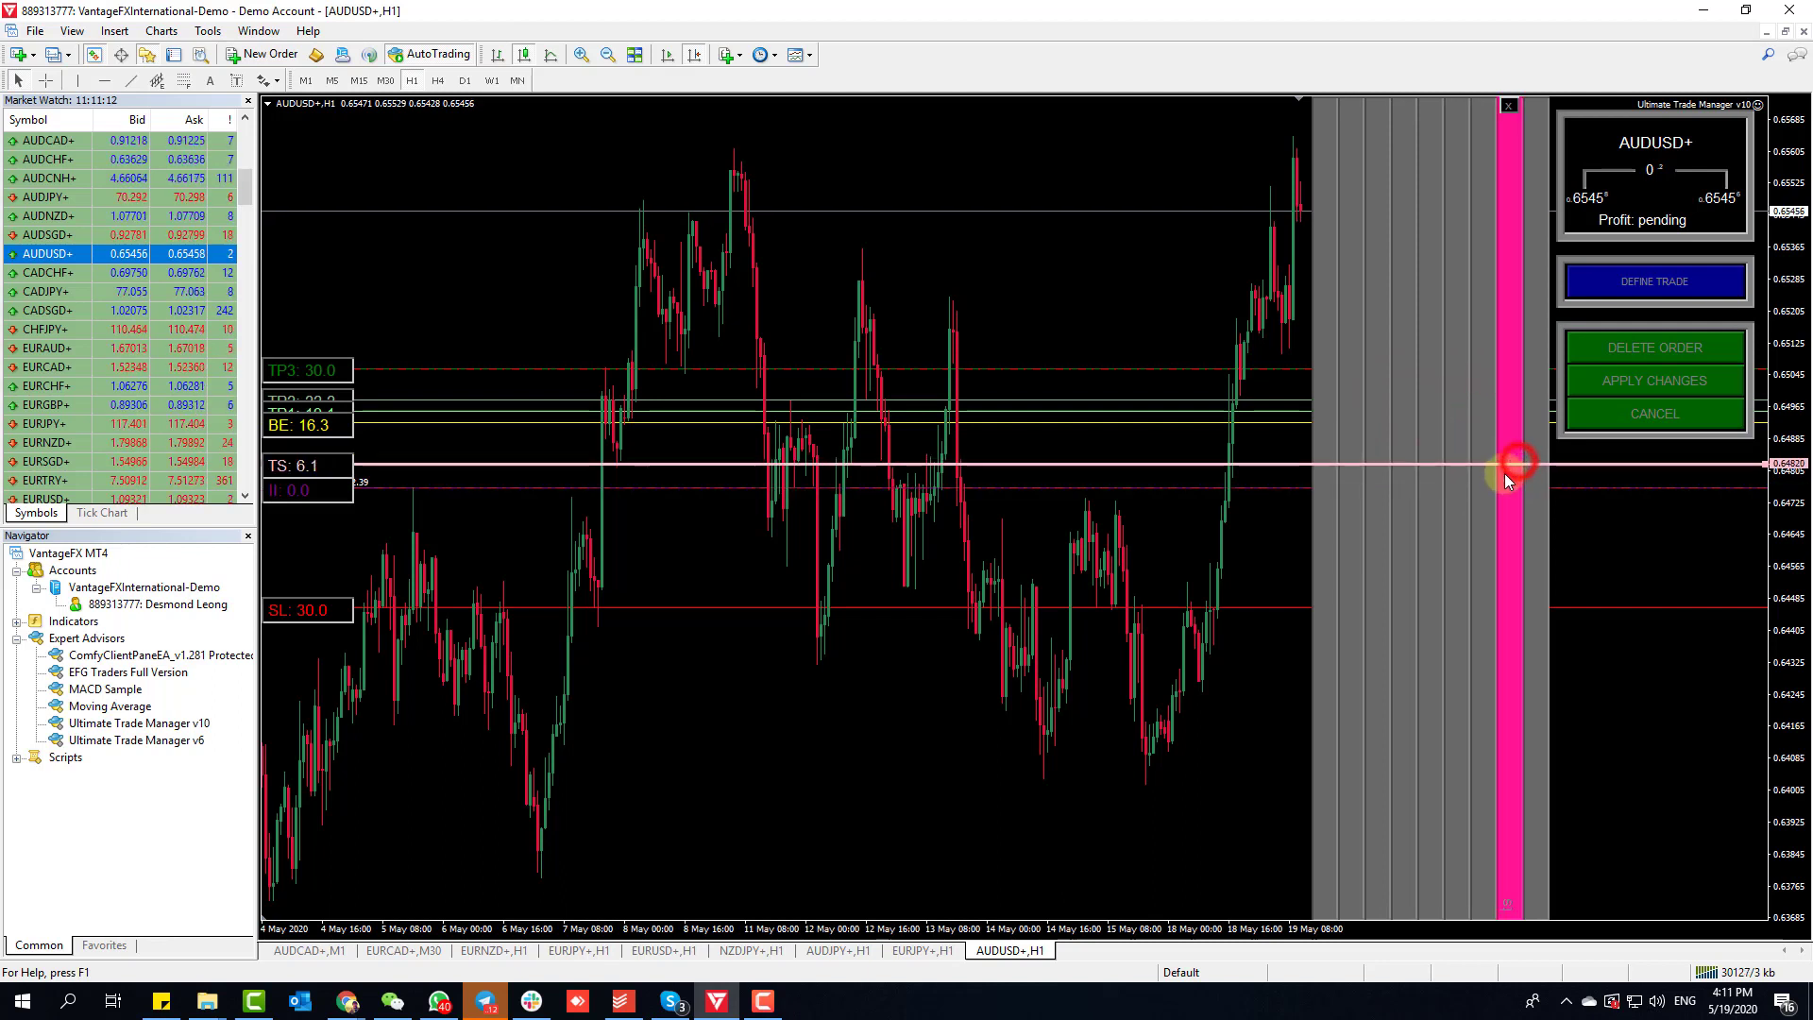
pyautogui.click(1655, 349)
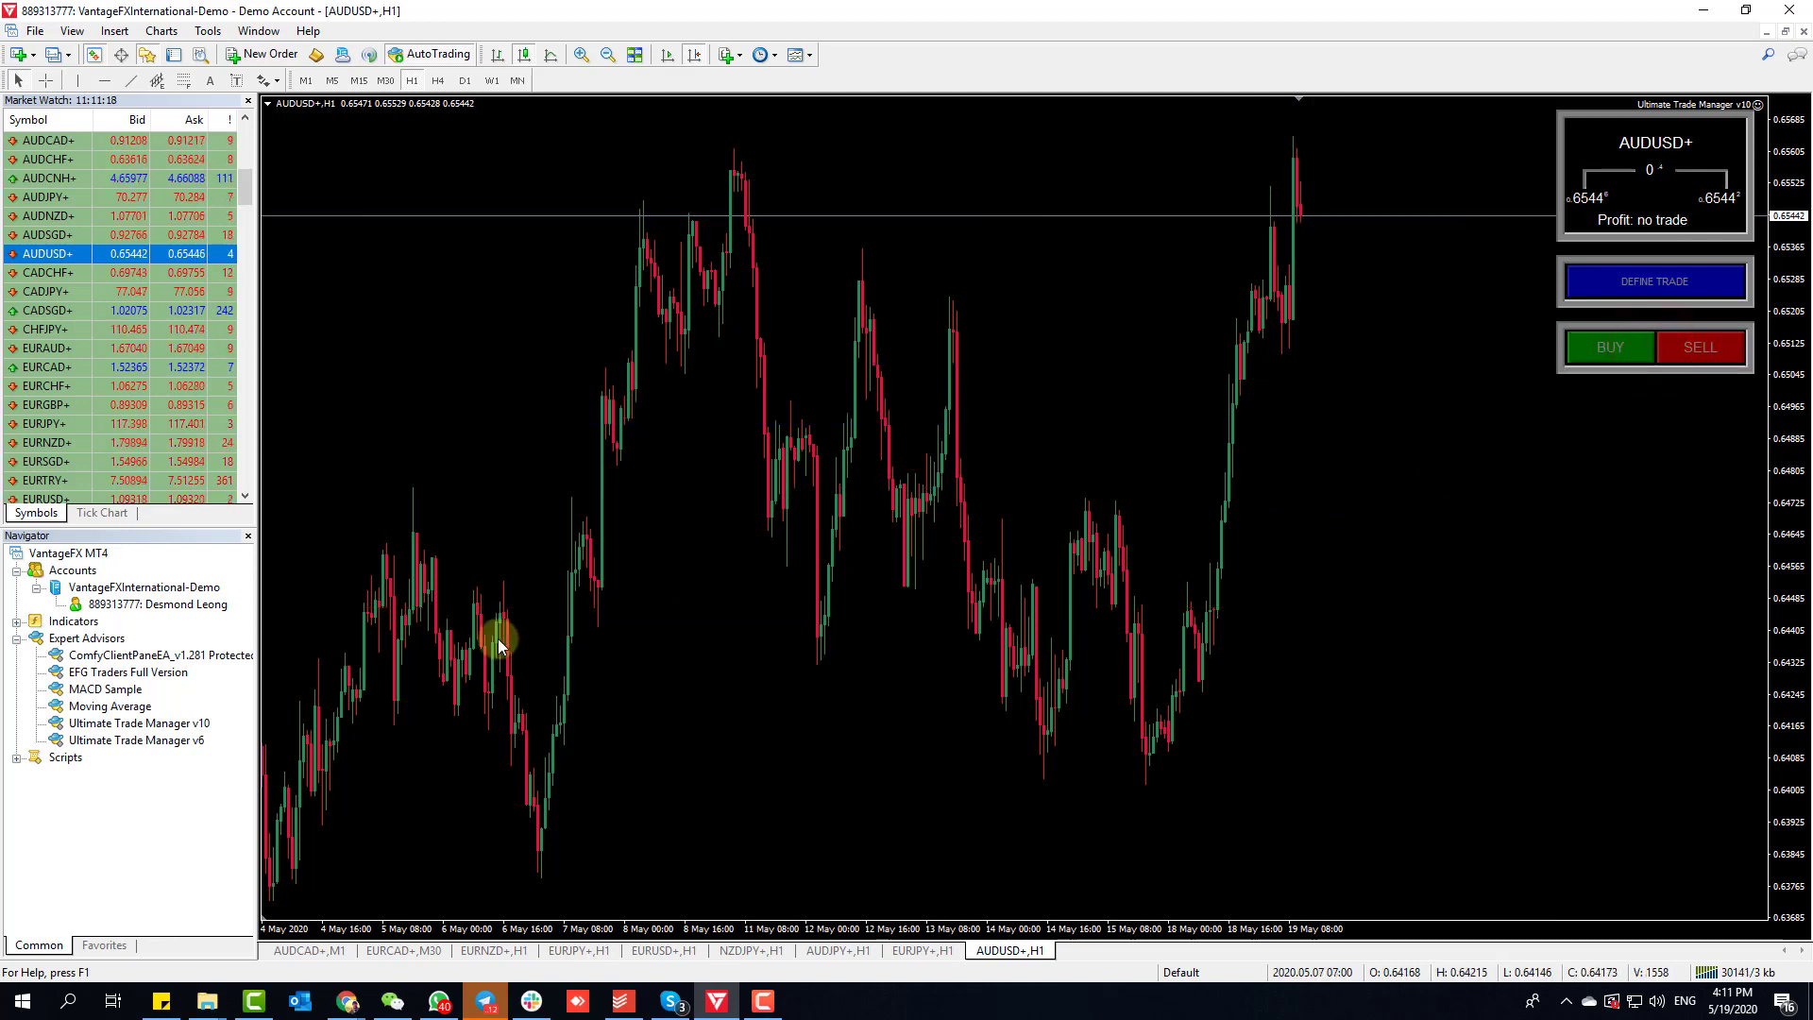
pyautogui.click(165, 724)
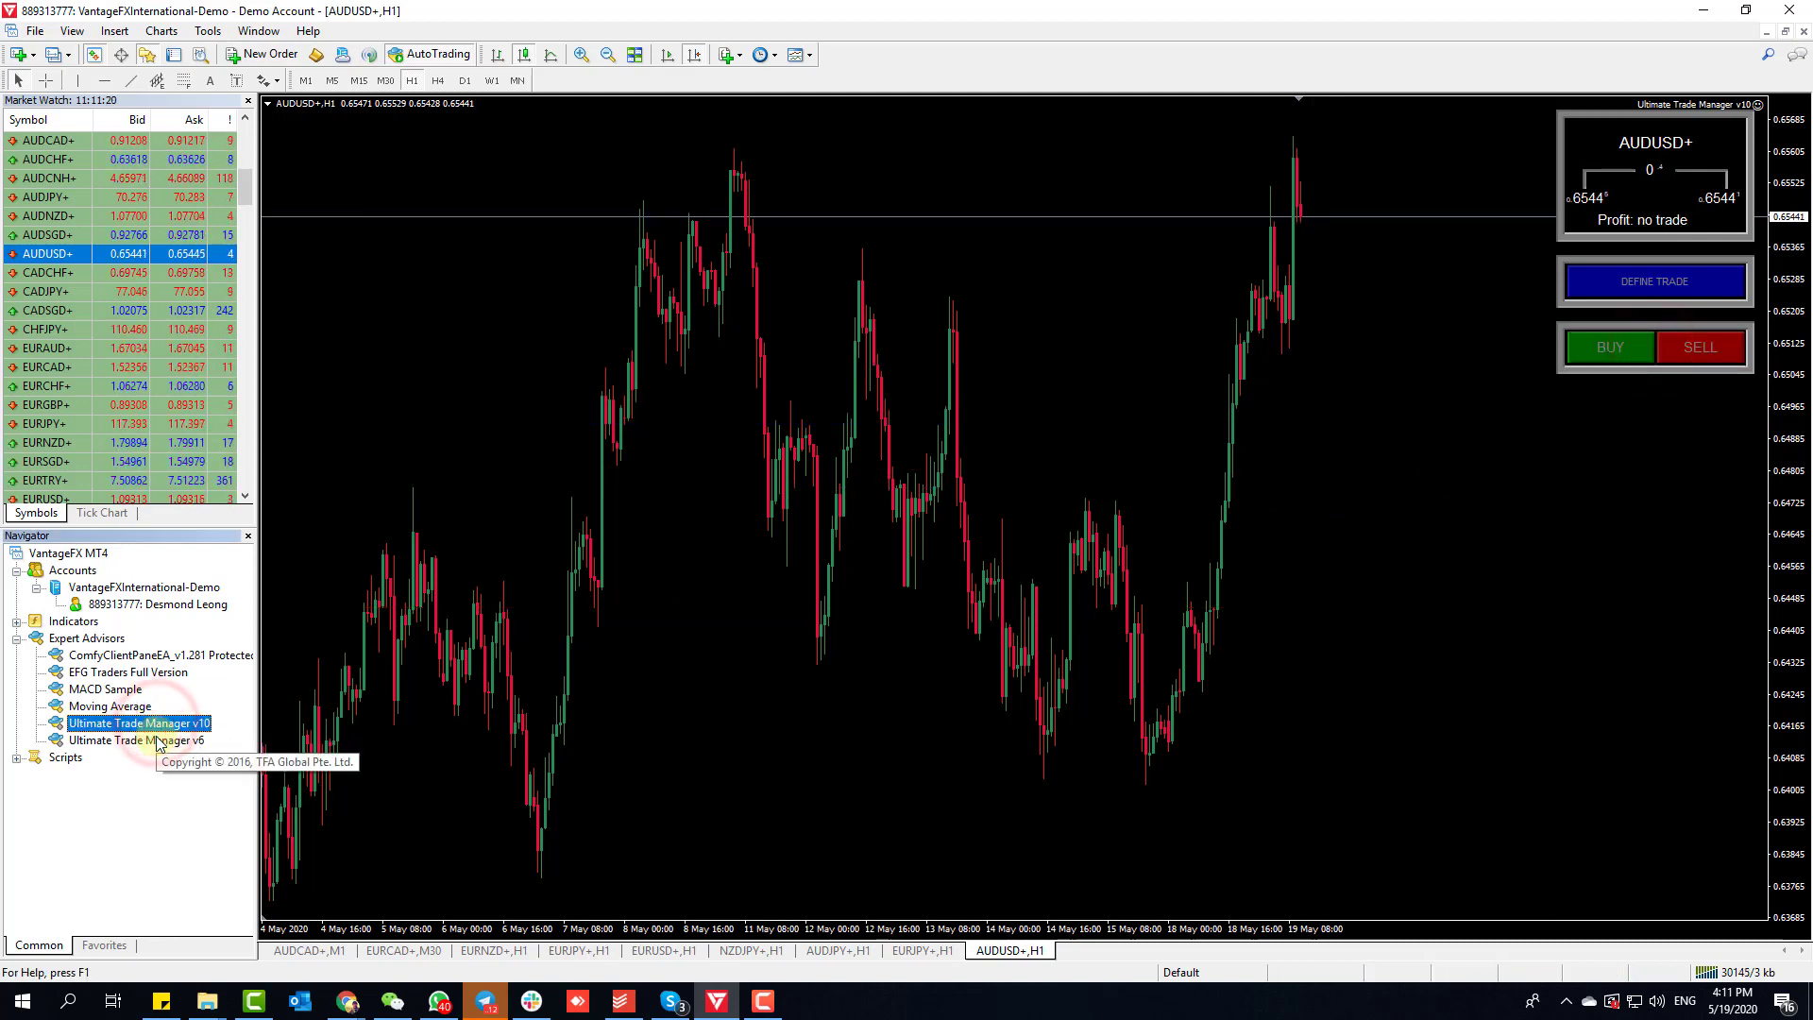